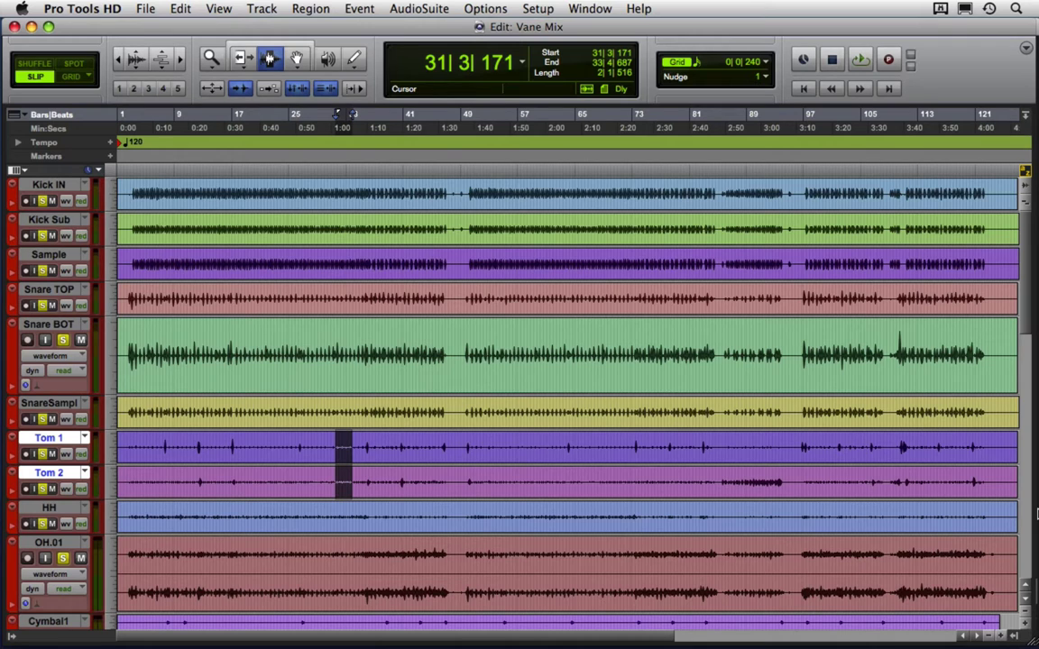
Step: Mute all the guitar and keyboard tracks from Gtr2 Body through Rhodes
{"action": "key", "text": "super+equal"}
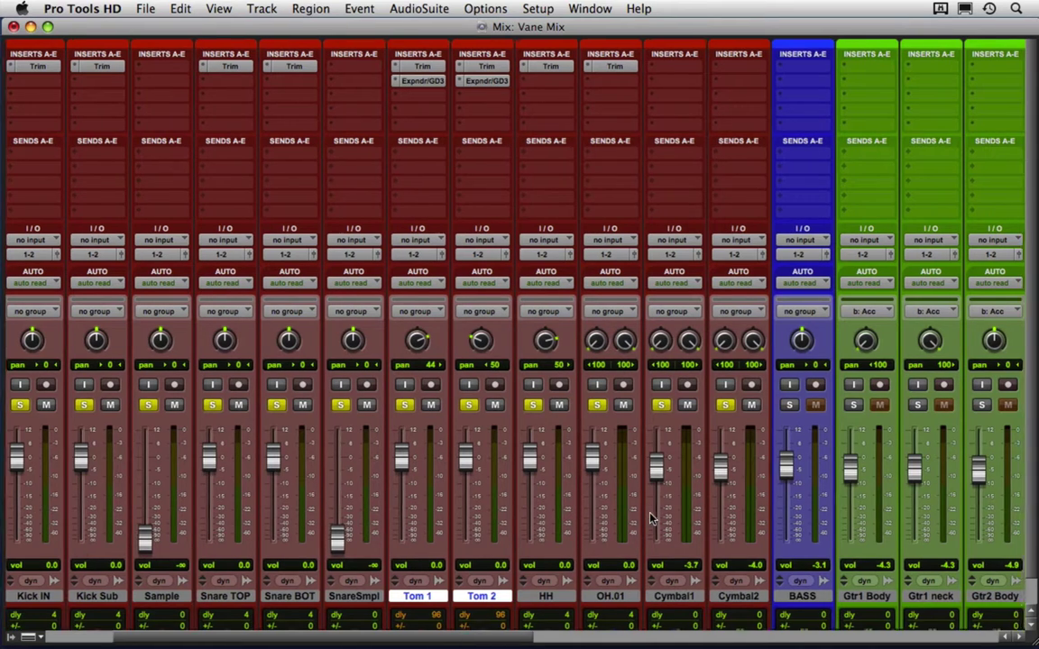
{"action": "scroll", "coordinate": [661, 537], "scroll_direction": "right", "scroll_amount": 5}
{"action": "key", "text": "super+equal"}
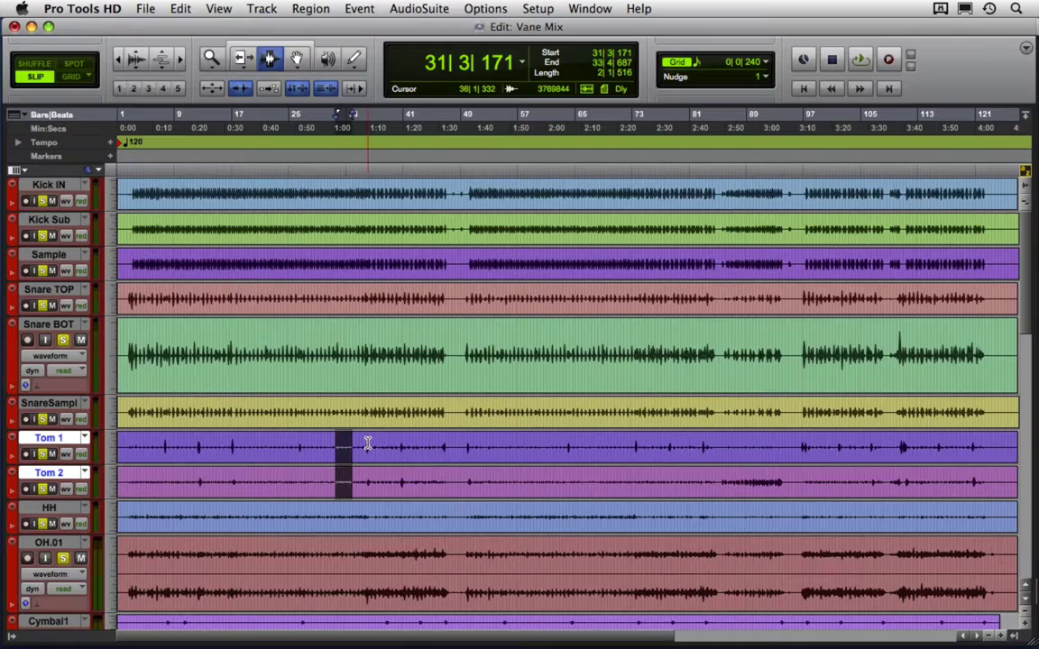
{"action": "scroll", "coordinate": [85, 323], "scroll_direction": "down", "scroll_amount": 10}
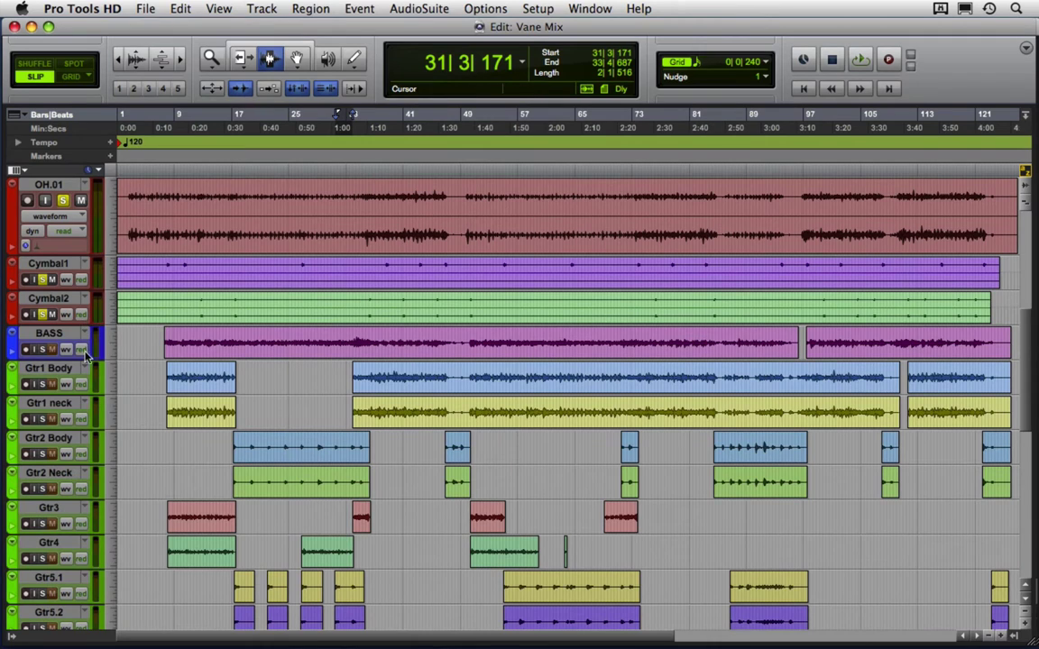
{"action": "scroll", "coordinate": [65, 305], "scroll_direction": "down", "scroll_amount": 3}
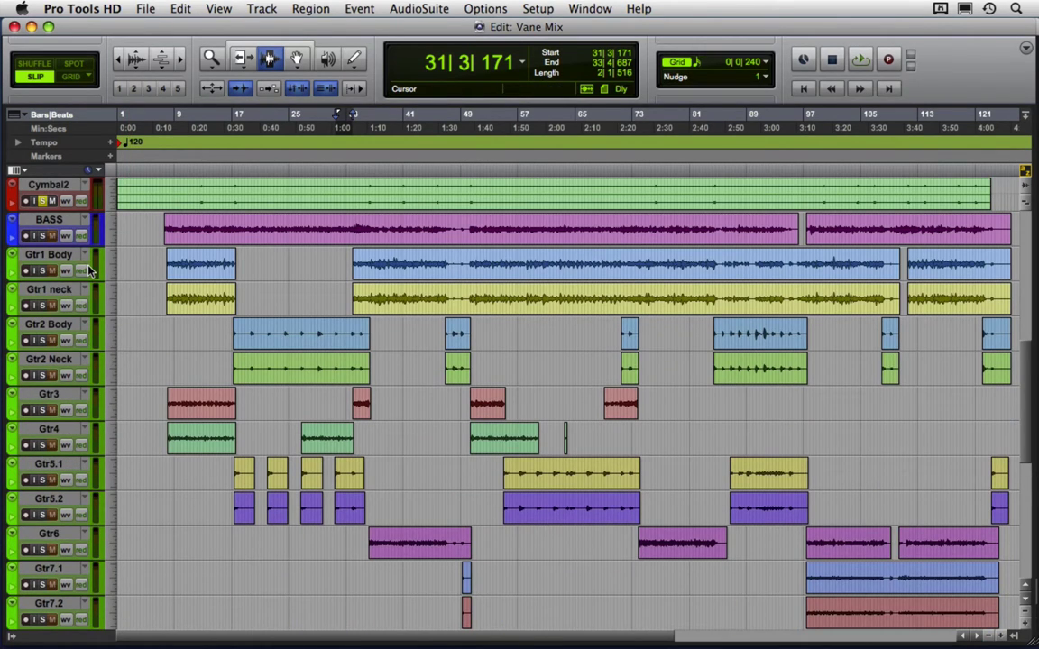
{"action": "scroll", "coordinate": [61, 332], "scroll_direction": "down", "scroll_amount": 12}
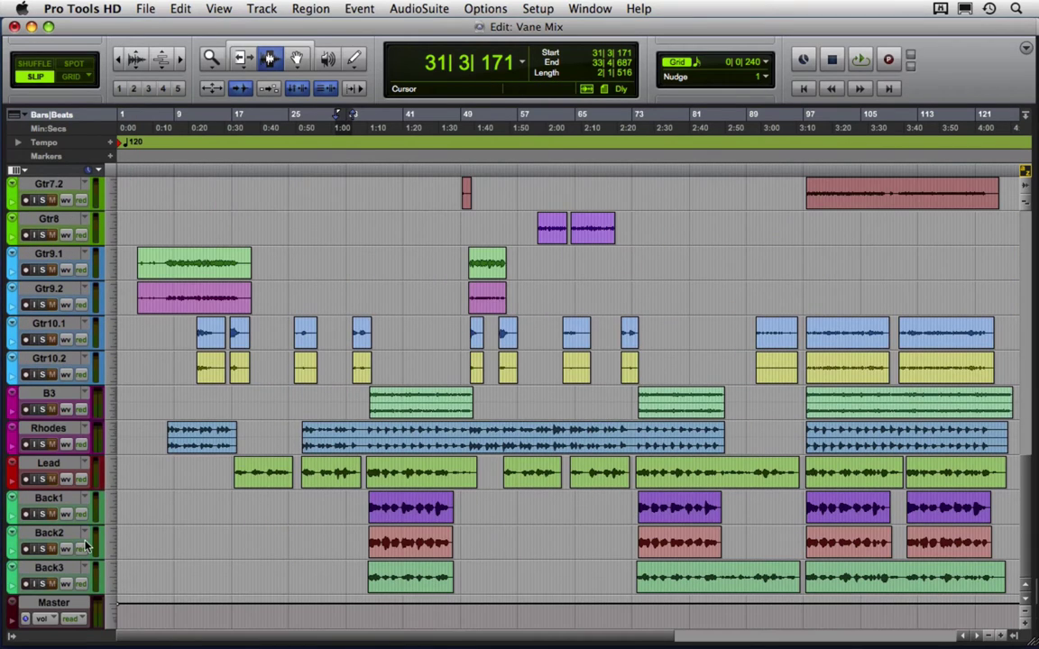
{"action": "left_click", "coordinate": [65, 430], "text": "shift"}
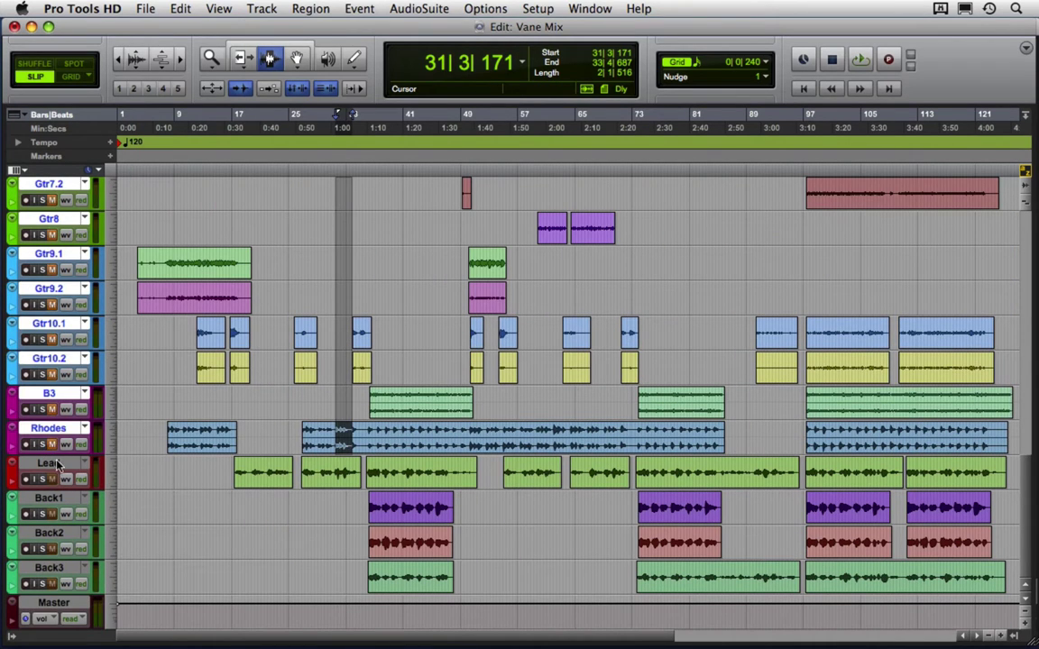
Step: Mute the Back1, Back2 and Back3 tracks and clear the solos on the drum tracks
{"action": "left_click", "coordinate": [50, 500]}
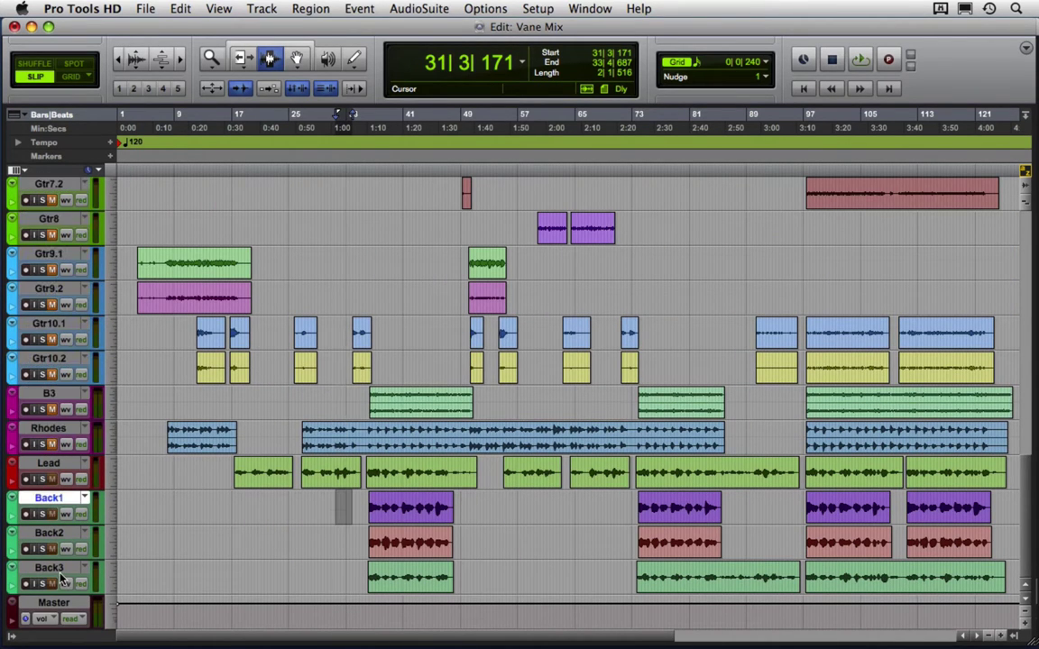
{"action": "left_click", "coordinate": [59, 573], "text": "shift"}
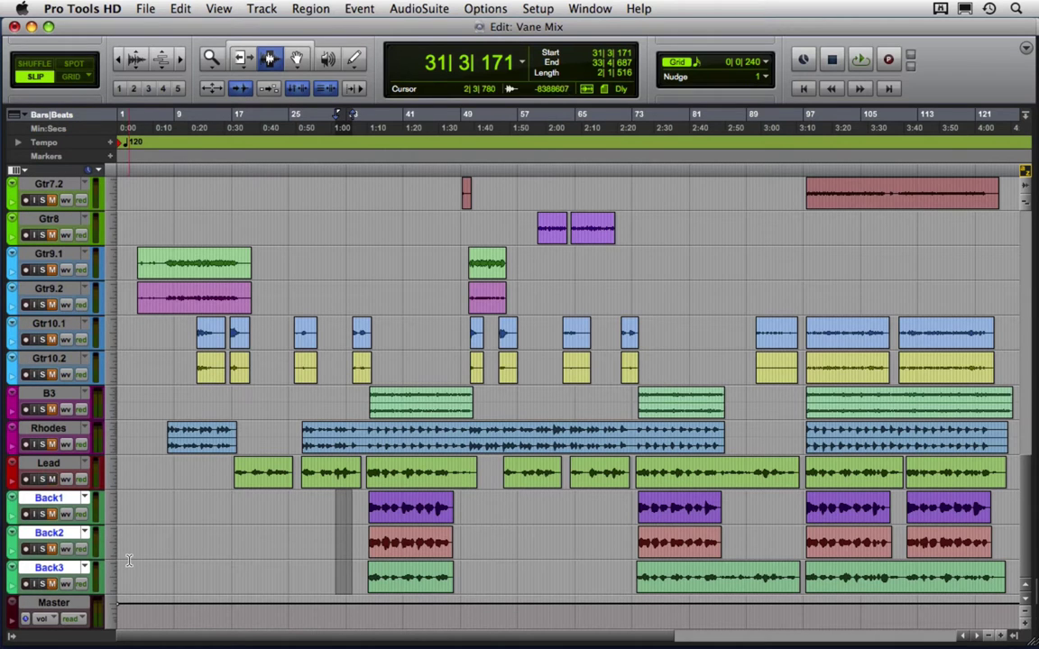
{"action": "scroll", "coordinate": [217, 502], "scroll_direction": "up", "scroll_amount": 10}
{"action": "scroll", "coordinate": [217, 502], "scroll_direction": "down", "scroll_amount": 1}
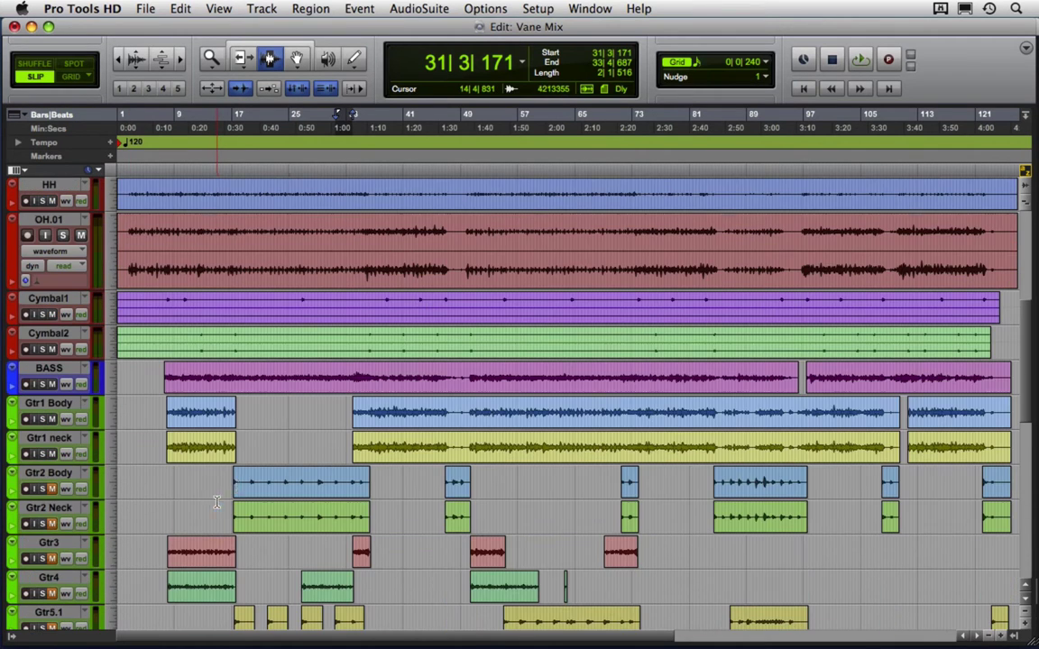
Step: Select the long Gtr1 Body region, play it back and survey the channel levels across the mixer
{"action": "double_click", "coordinate": [404, 412]}
{"action": "key", "text": "super+equal"}
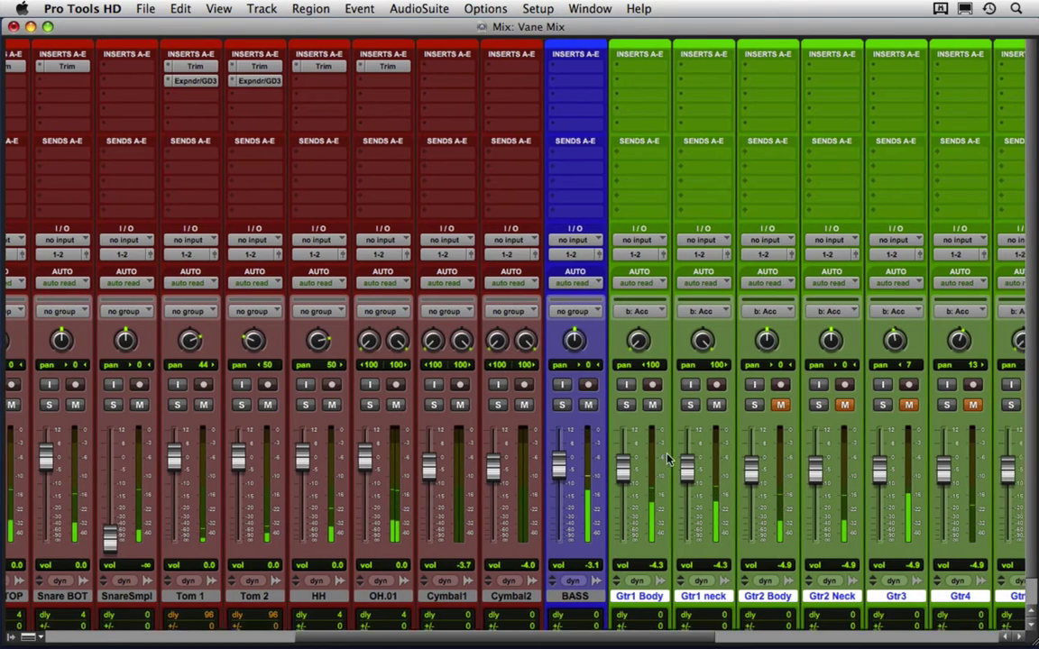
{"action": "scroll", "coordinate": [669, 460], "scroll_direction": "right", "scroll_amount": 5}
{"action": "scroll", "coordinate": [669, 460], "scroll_direction": "right", "scroll_amount": 2}
{"action": "left_click_drag", "start_coordinate": [745, 452], "coordinate": [745, 463]}
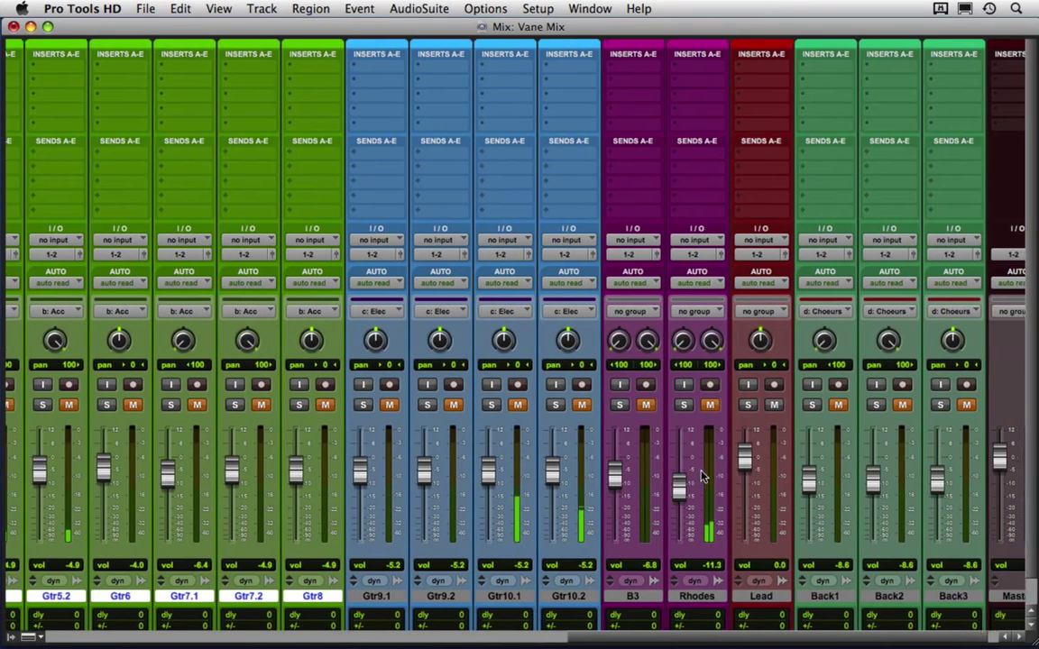
{"action": "scroll", "coordinate": [702, 478], "scroll_direction": "left", "scroll_amount": 5}
{"action": "left_click", "coordinate": [667, 220]}
{"action": "scroll", "coordinate": [397, 451], "scroll_direction": "left", "scroll_amount": 3}
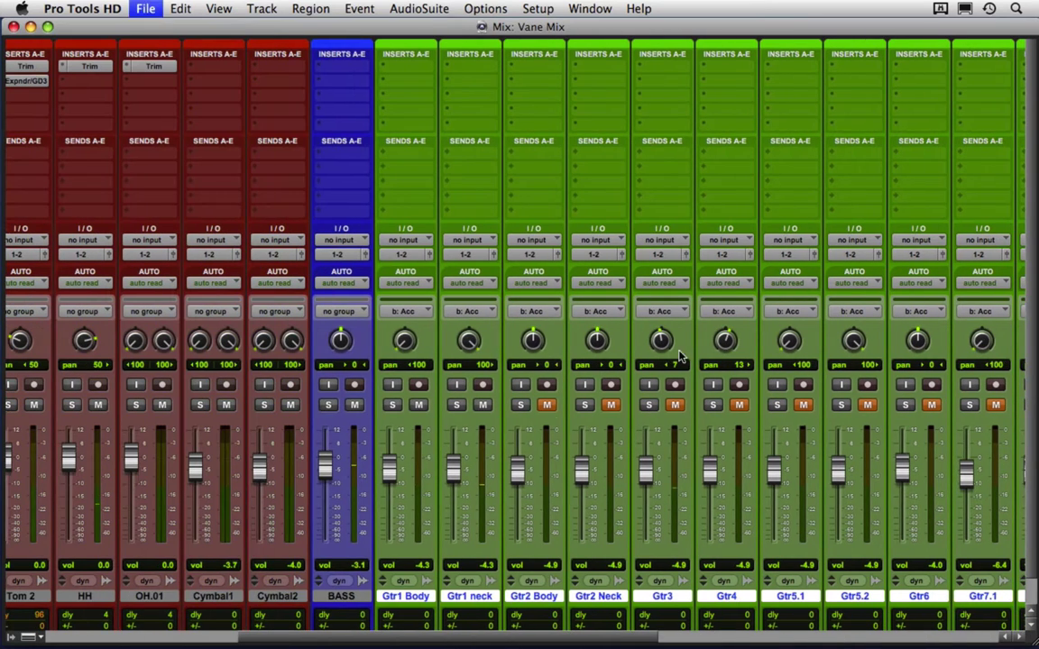
{"action": "scroll", "coordinate": [397, 451], "scroll_direction": "left", "scroll_amount": 2}
{"action": "key", "text": "space"}
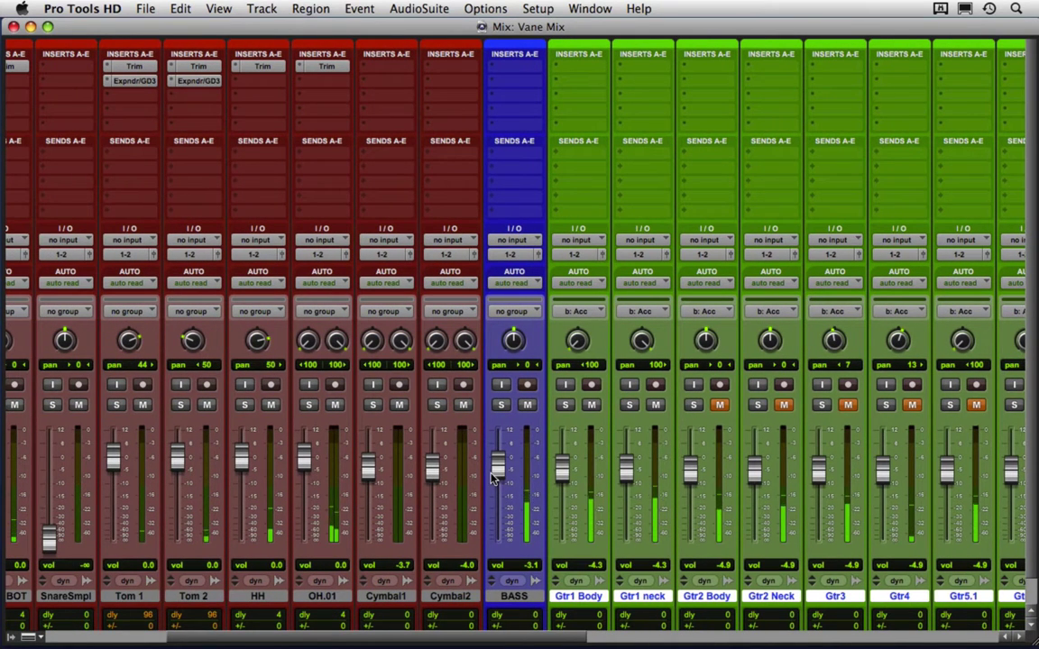
Step: Raise the BASS fader to 0.0 dB and the Acc guitar group's faders to -2.2 dB
{"action": "left_click_drag", "start_coordinate": [497, 471], "coordinate": [499, 466]}
{"action": "key", "text": "super+s"}
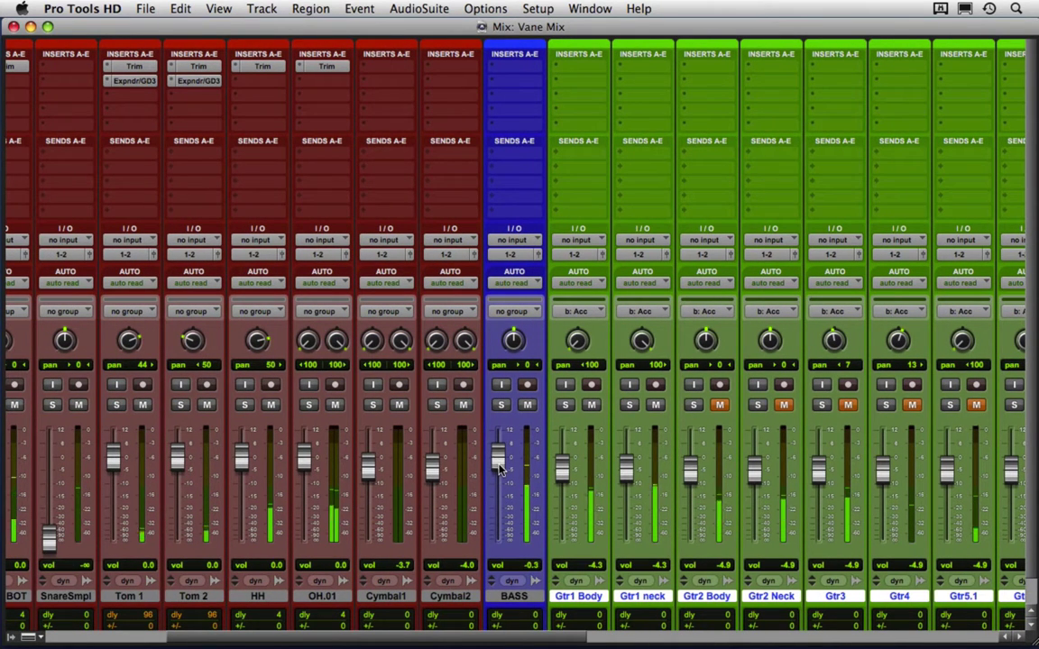
{"action": "scroll", "coordinate": [498, 476], "scroll_direction": "left", "scroll_amount": 4}
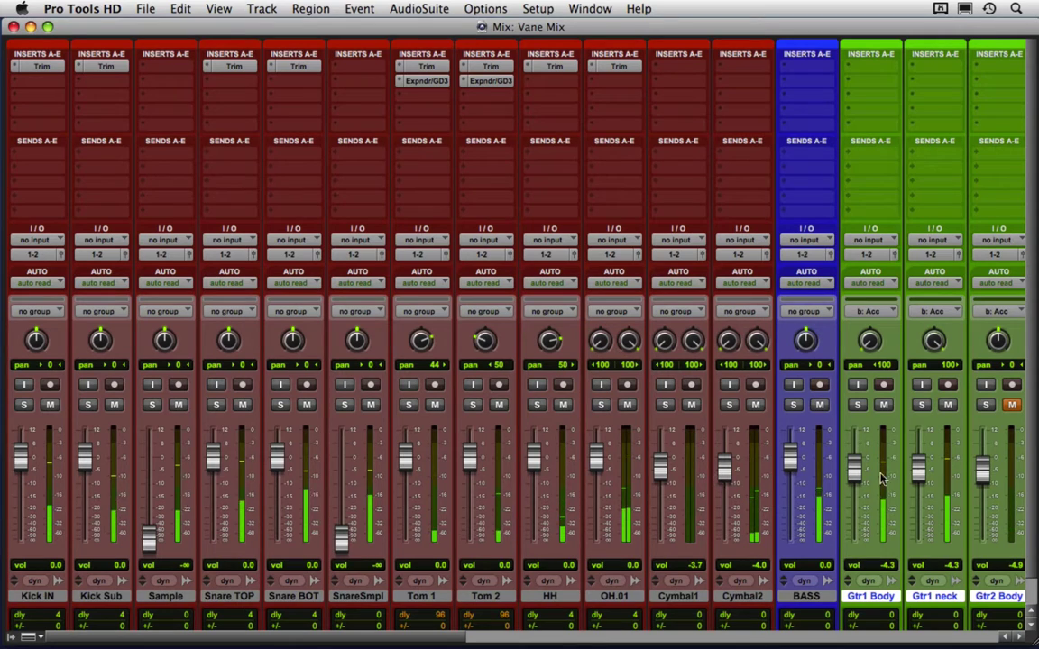
{"action": "left_click_drag", "start_coordinate": [852, 478], "coordinate": [853, 471]}
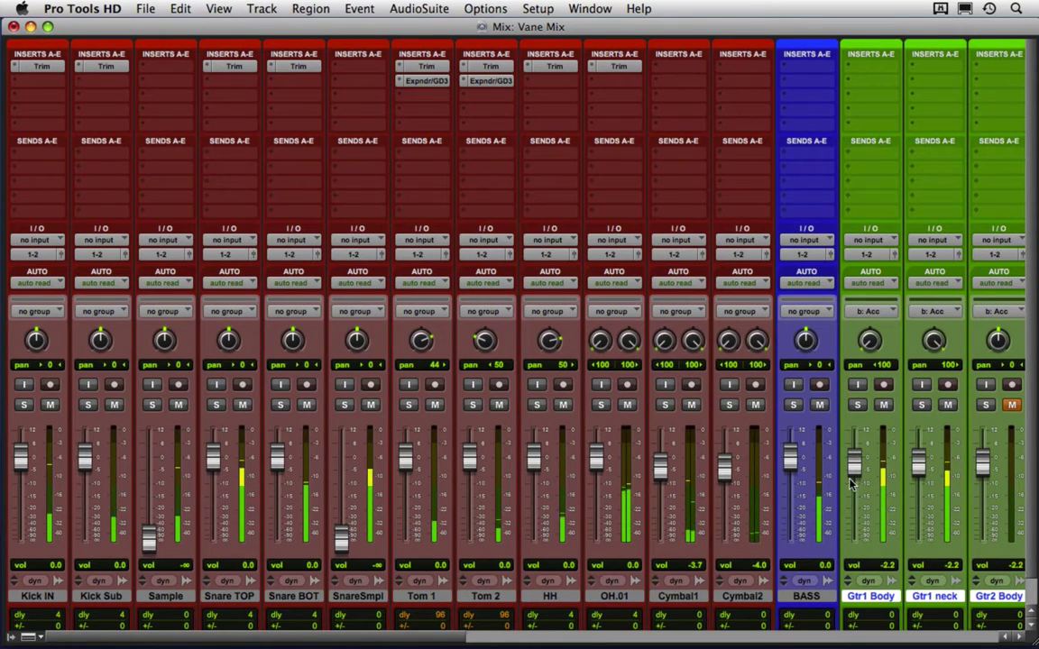
Step: Turn off the Acc mix group so the guitar channels can be controlled individually
{"action": "scroll", "coordinate": [852, 469], "scroll_direction": "right", "scroll_amount": 2}
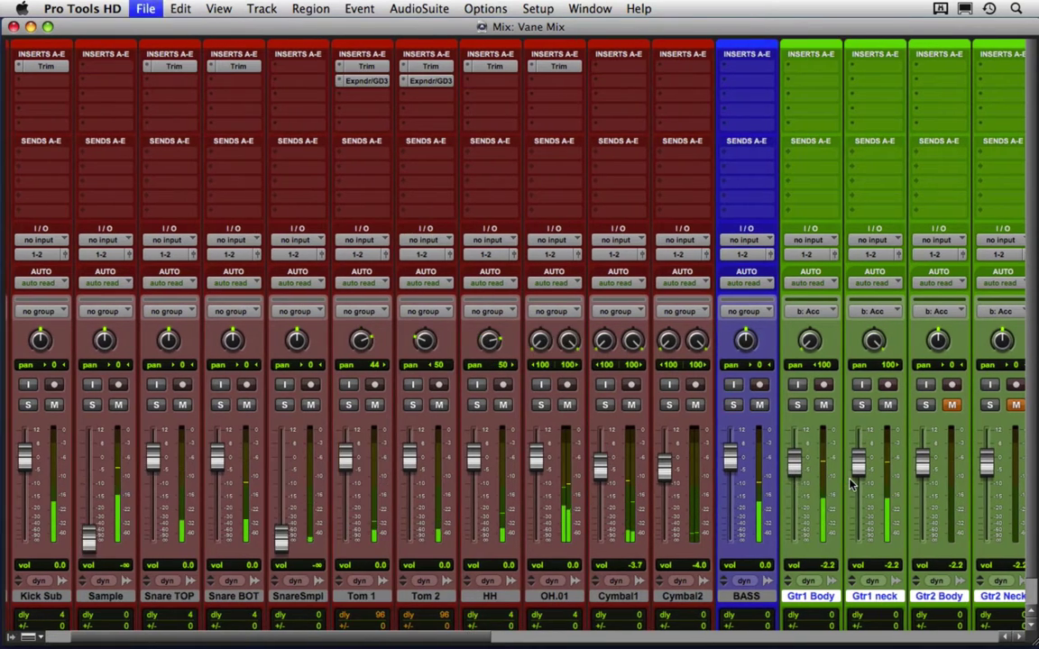
{"action": "left_click", "coordinate": [809, 313]}
{"action": "left_click", "coordinate": [781, 458]}
{"action": "scroll", "coordinate": [780, 457], "scroll_direction": "left", "scroll_amount": 2}
{"action": "scroll", "coordinate": [781, 455], "scroll_direction": "left", "scroll_amount": 1}
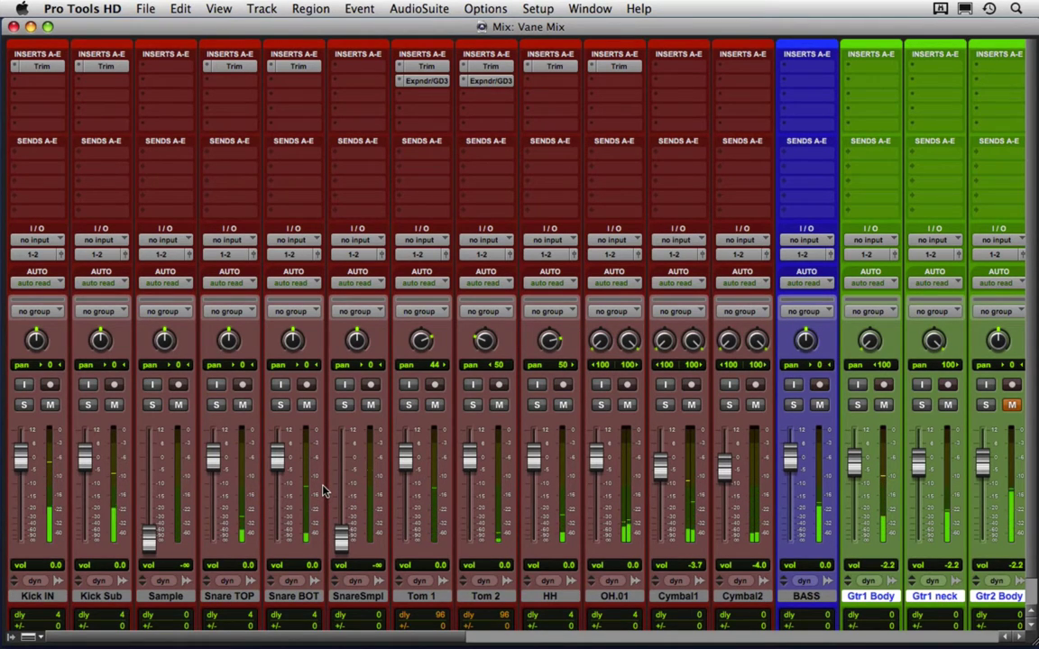
Step: Compare the mix by briefly muting the Gtr1 neck track during playback and unmuting it again
{"action": "key", "text": "super+equal"}
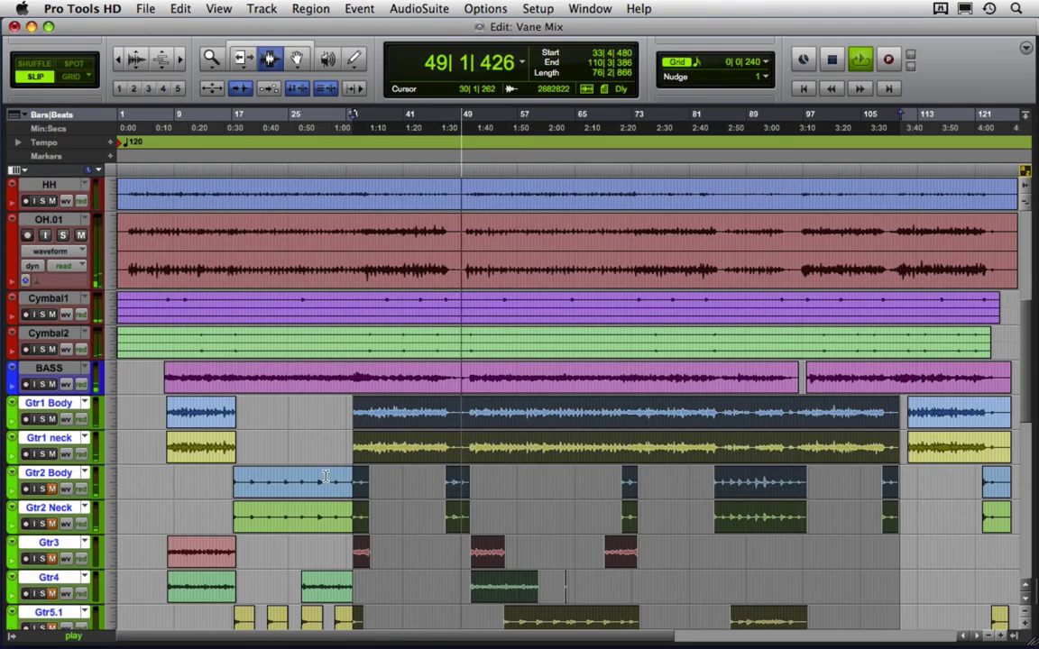
{"action": "scroll", "coordinate": [325, 480], "scroll_direction": "down", "scroll_amount": 3}
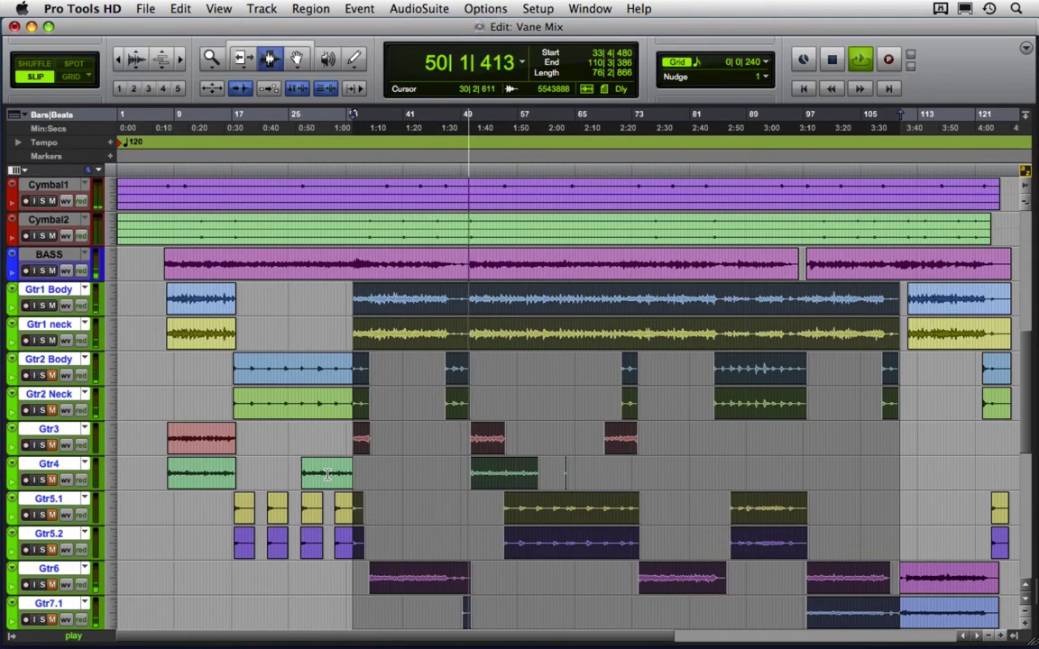
{"action": "scroll", "coordinate": [328, 476], "scroll_direction": "up", "scroll_amount": 5}
{"action": "scroll", "coordinate": [327, 475], "scroll_direction": "up", "scroll_amount": 6}
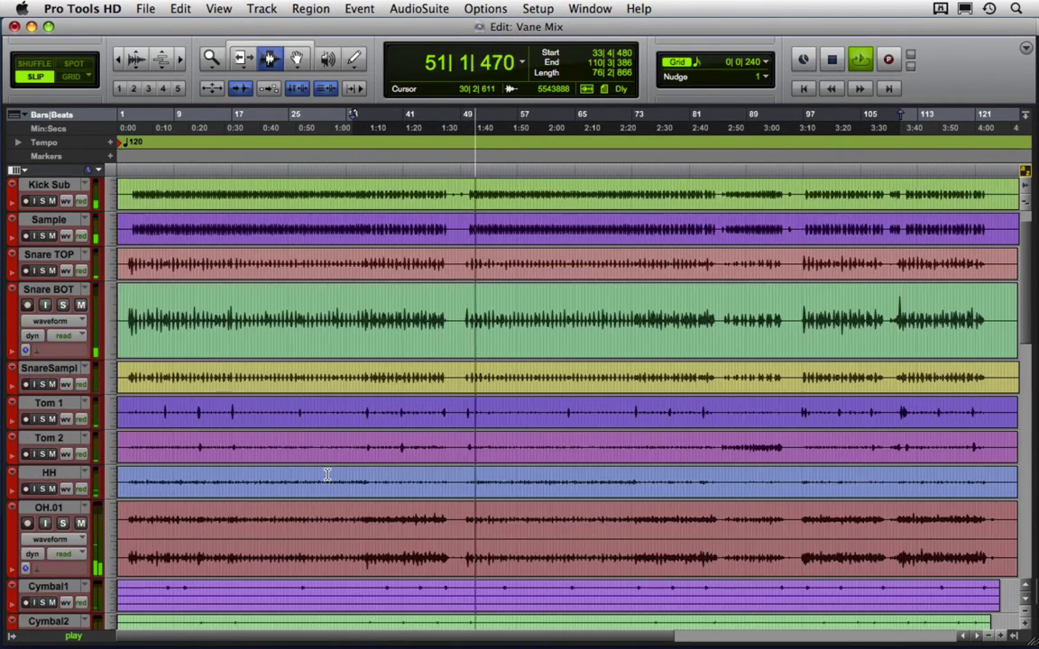
{"action": "key", "text": "super+equal"}
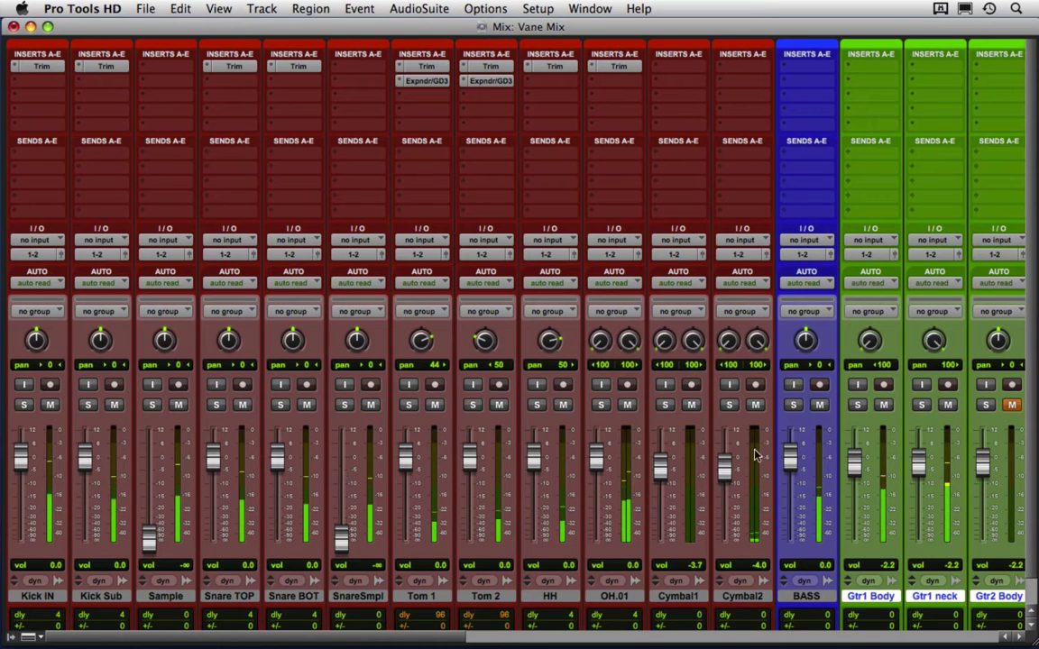
{"action": "left_click", "coordinate": [948, 406]}
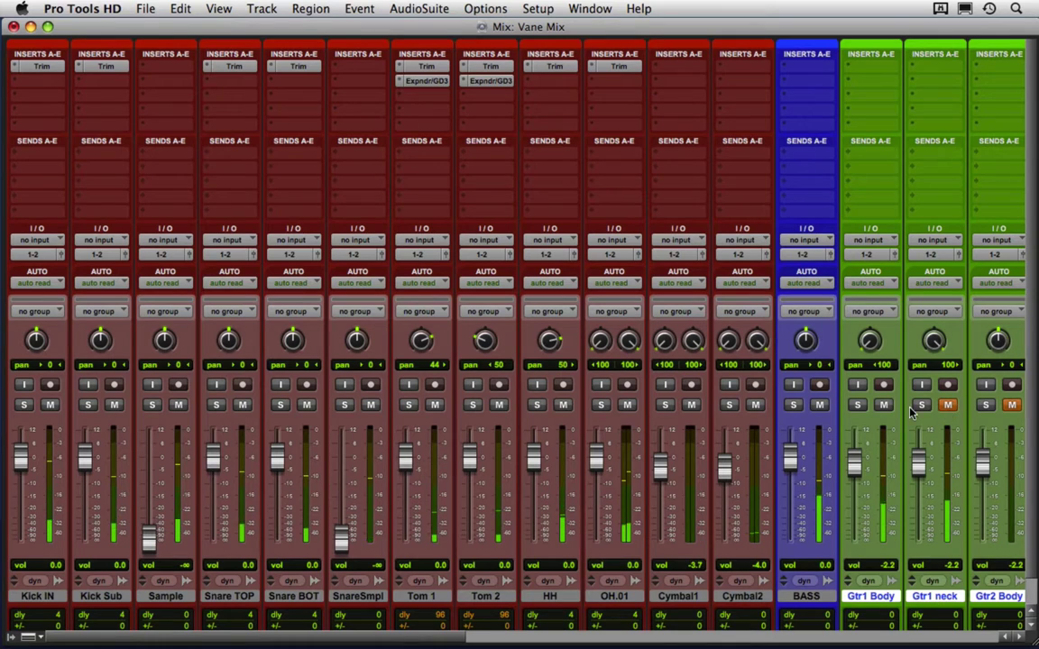
{"action": "left_click", "coordinate": [948, 405]}
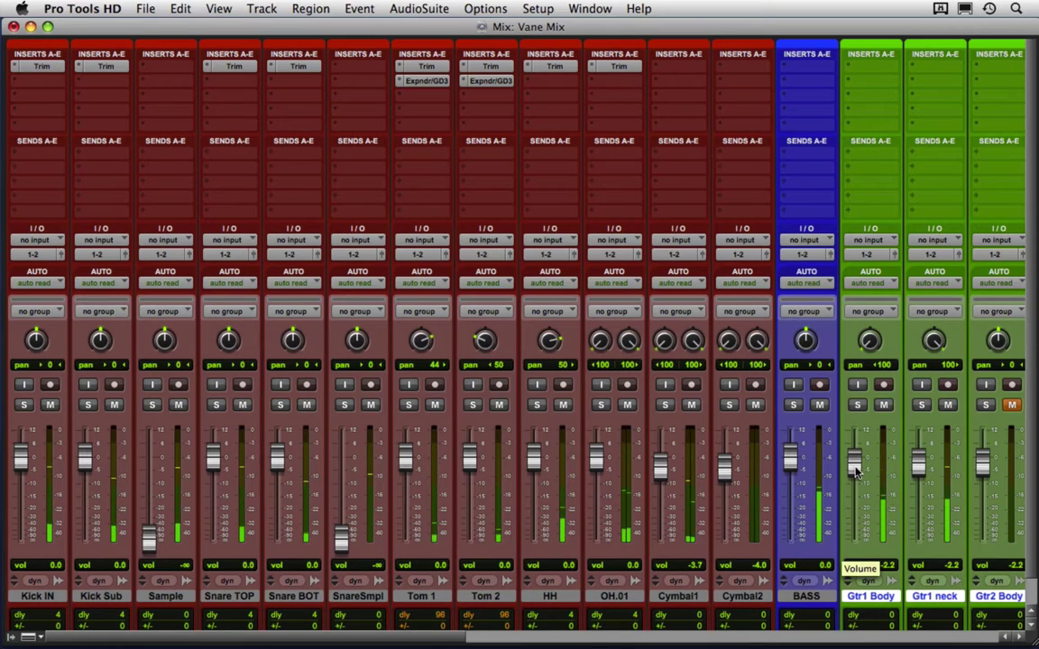
Step: Mute the Gtr1 Body and Gtr1 neck tracks and save the session
{"action": "left_click", "coordinate": [884, 406]}
{"action": "left_click", "coordinate": [948, 406]}
{"action": "key", "text": "super+s"}
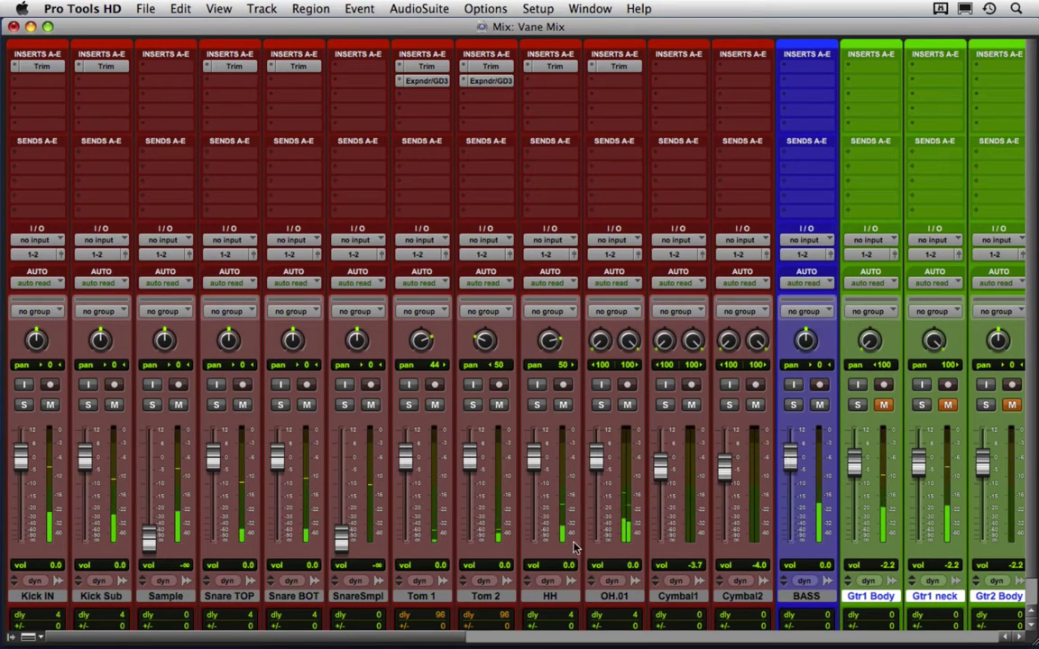
{"action": "key", "text": "super+s"}
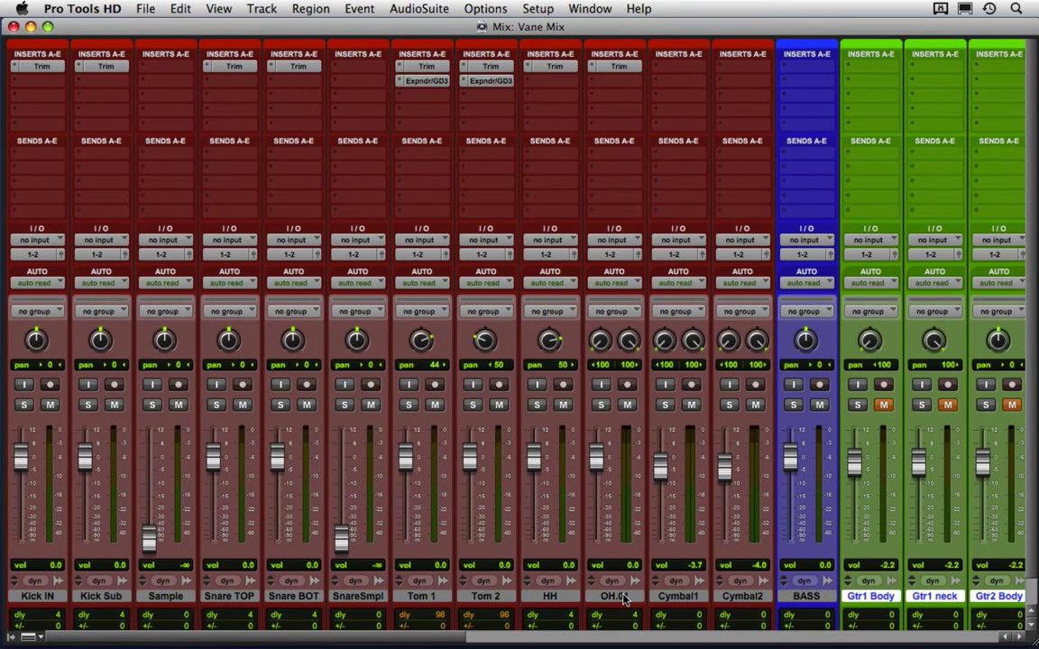
Step: Create two stereo Aux Input tracks after the drum tracks Kick IN through Cymbal2, and lower the Aux 2 fader to -∞
{"action": "left_click", "coordinate": [32, 597]}
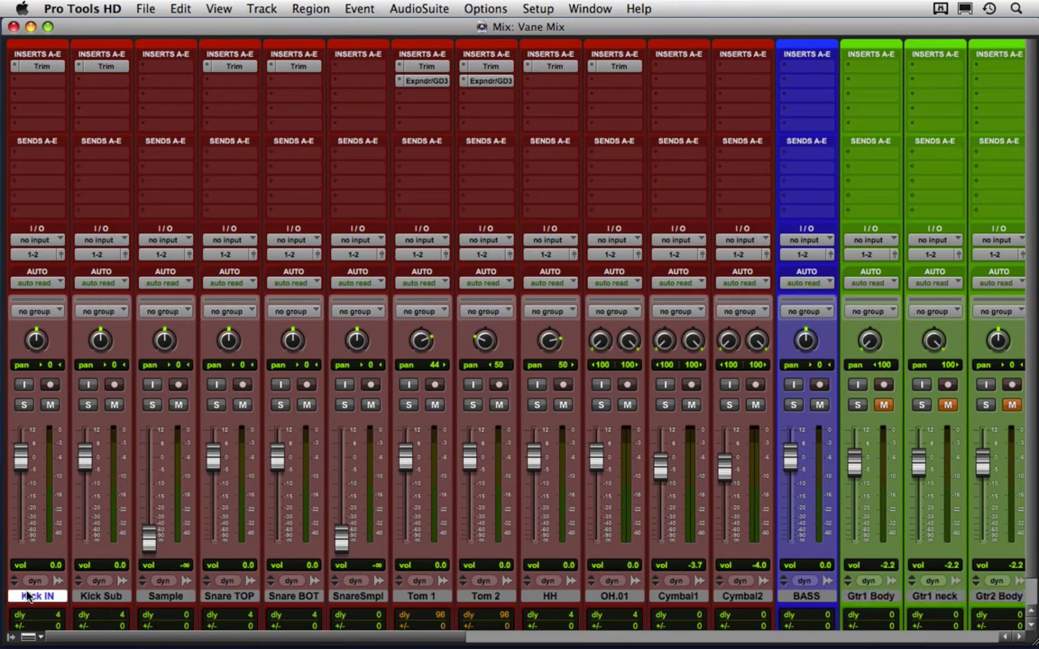
{"action": "left_click", "coordinate": [742, 596], "text": "shift"}
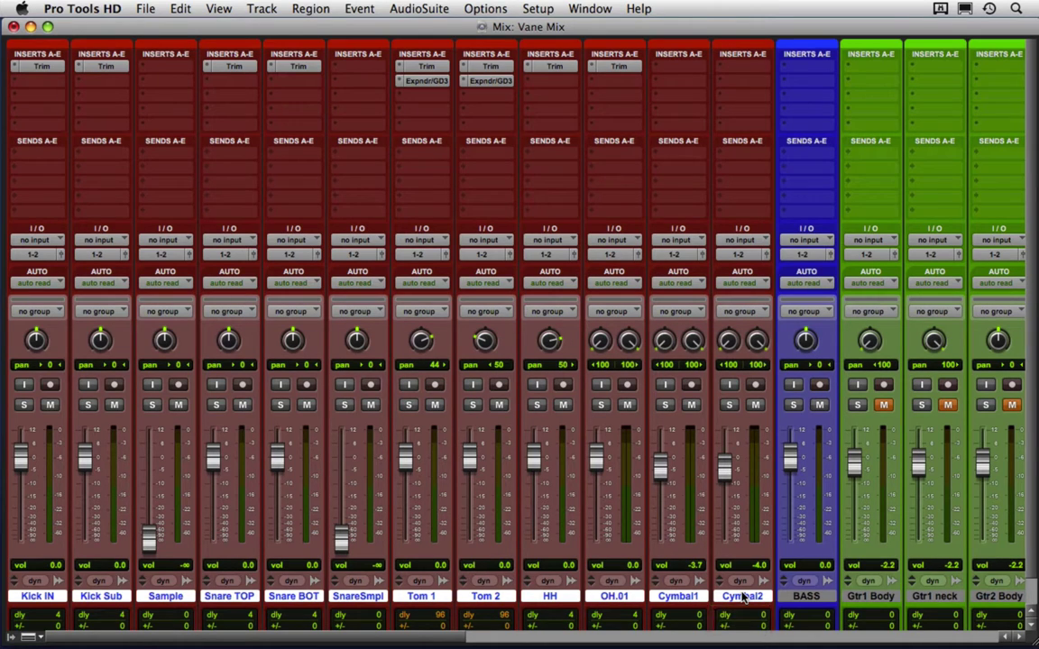
{"action": "key", "text": "super+shift+n"}
{"action": "key", "text": "super+Right"}
{"action": "key", "text": "super+Down"}
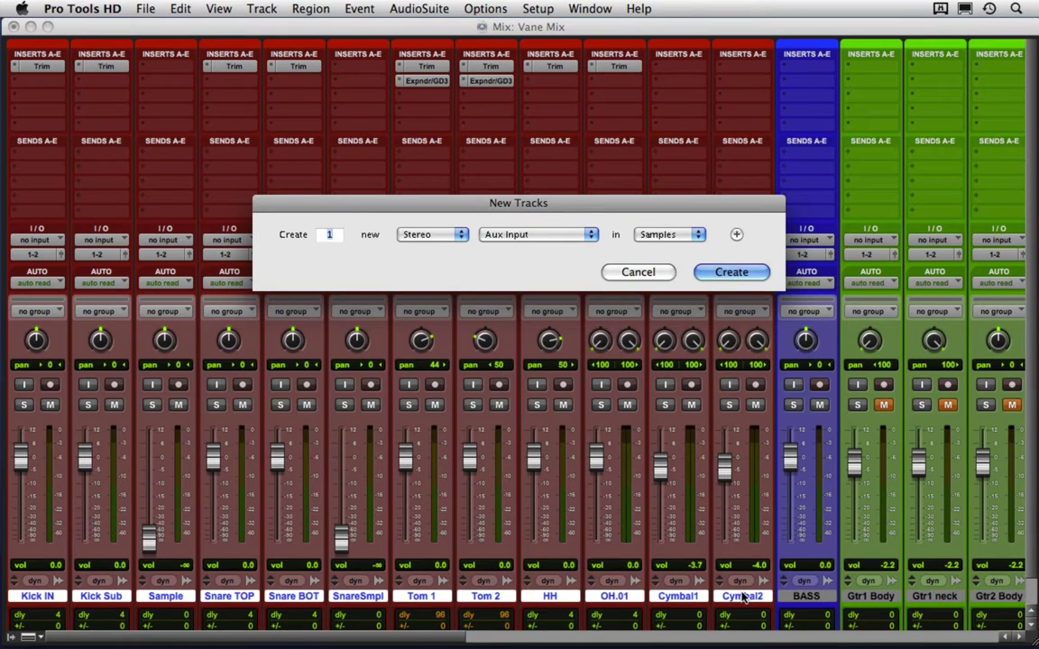
{"action": "type", "text": "2"}
{"action": "key", "text": "Return"}
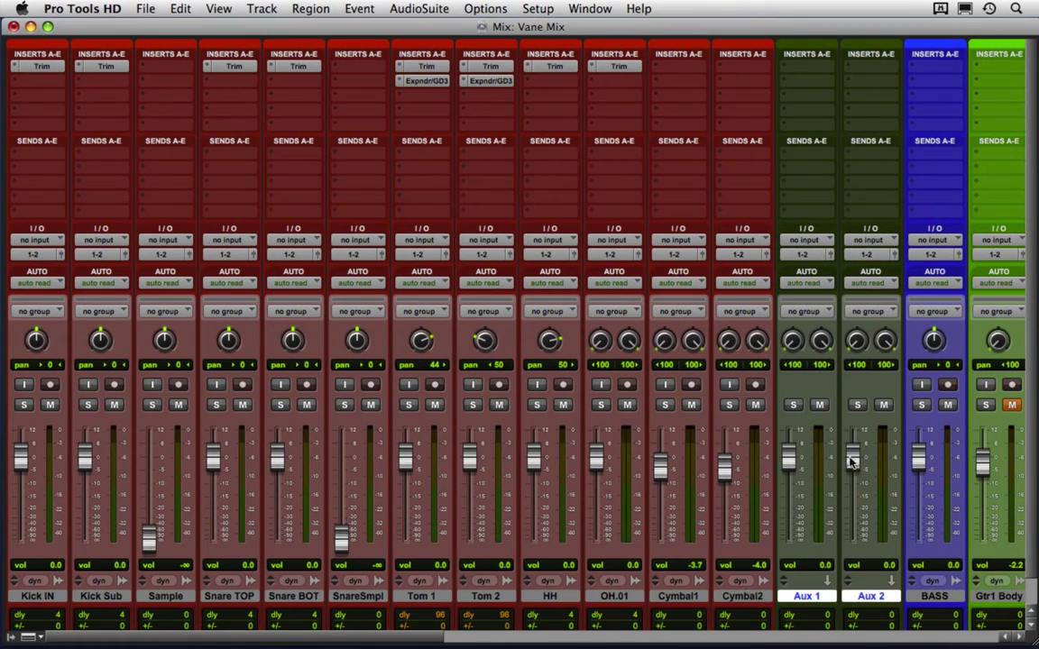
{"action": "left_click_drag", "start_coordinate": [853, 458], "coordinate": [852, 538]}
Step: Route the outputs of all drum tracks from Kick IN through Cymbal2 to Bus 1-2 (Stereo)
{"action": "left_click", "coordinate": [741, 596]}
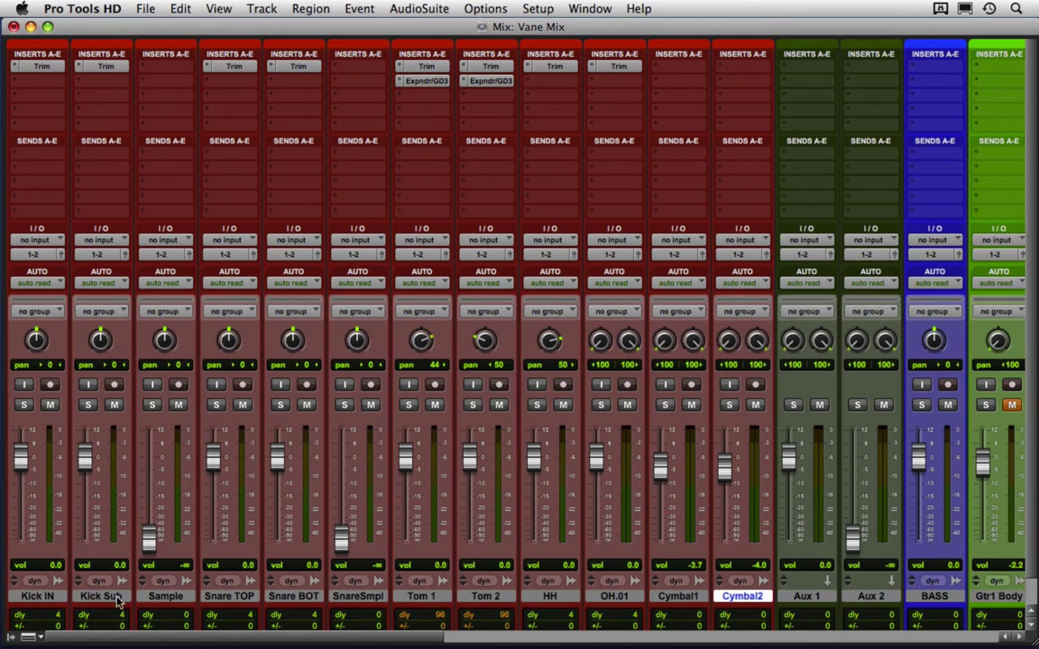
{"action": "left_click", "coordinate": [25, 597], "text": "shift"}
{"action": "left_click", "coordinate": [43, 255]}
{"action": "mouse_move", "coordinate": [44, 268]}
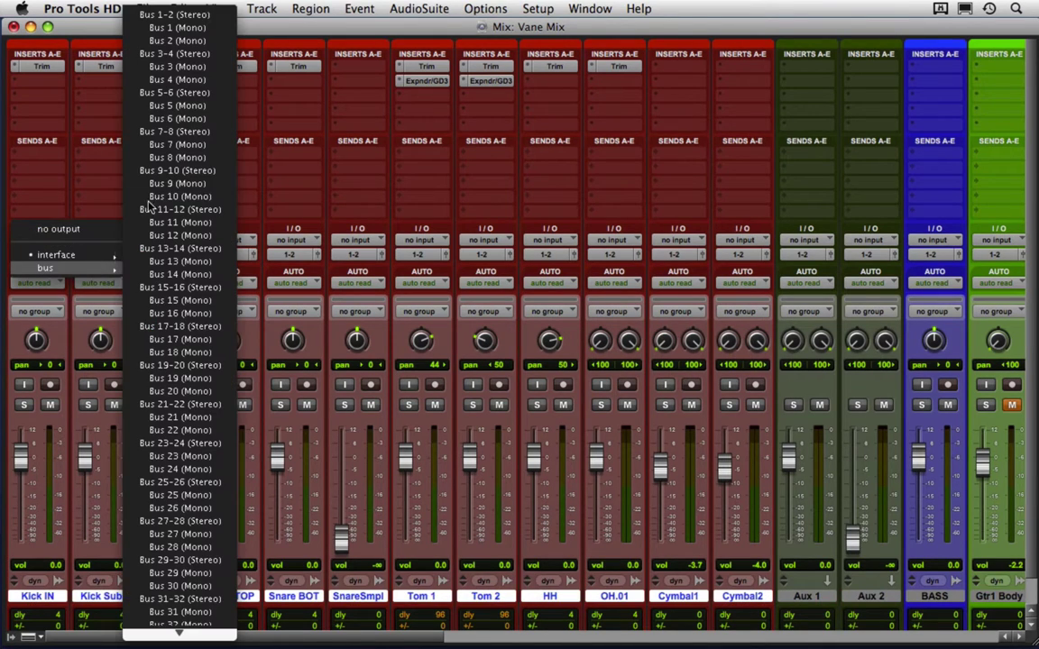
{"action": "left_click", "coordinate": [179, 20]}
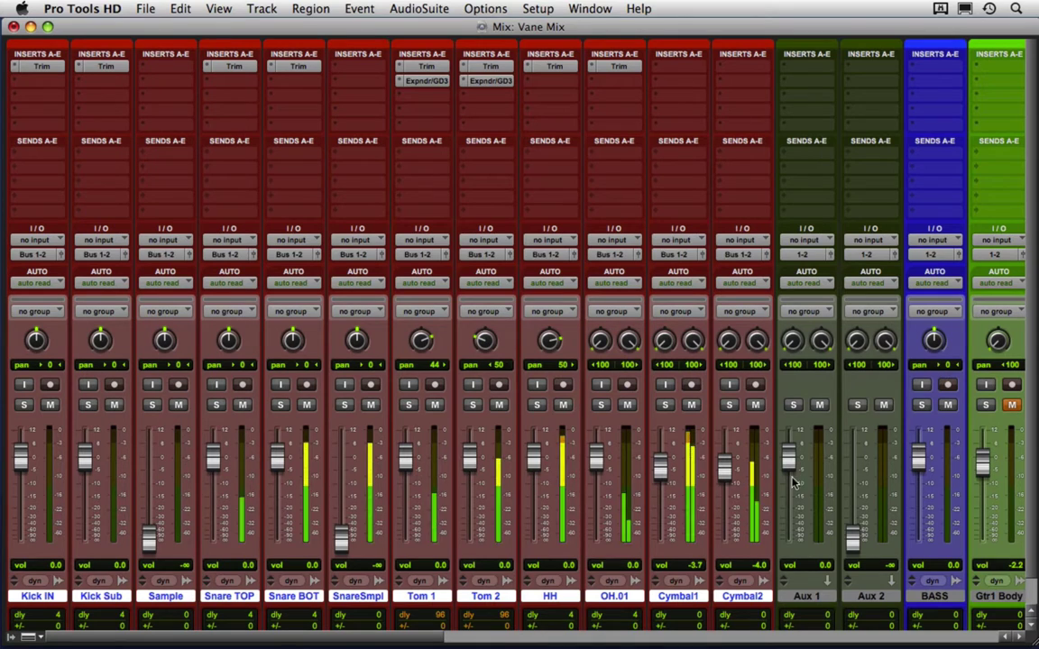
Step: Set the inputs of both the Aux 1 and Aux 2 tracks to Bus 1-2 (Stereo)
{"action": "left_click", "coordinate": [806, 597]}
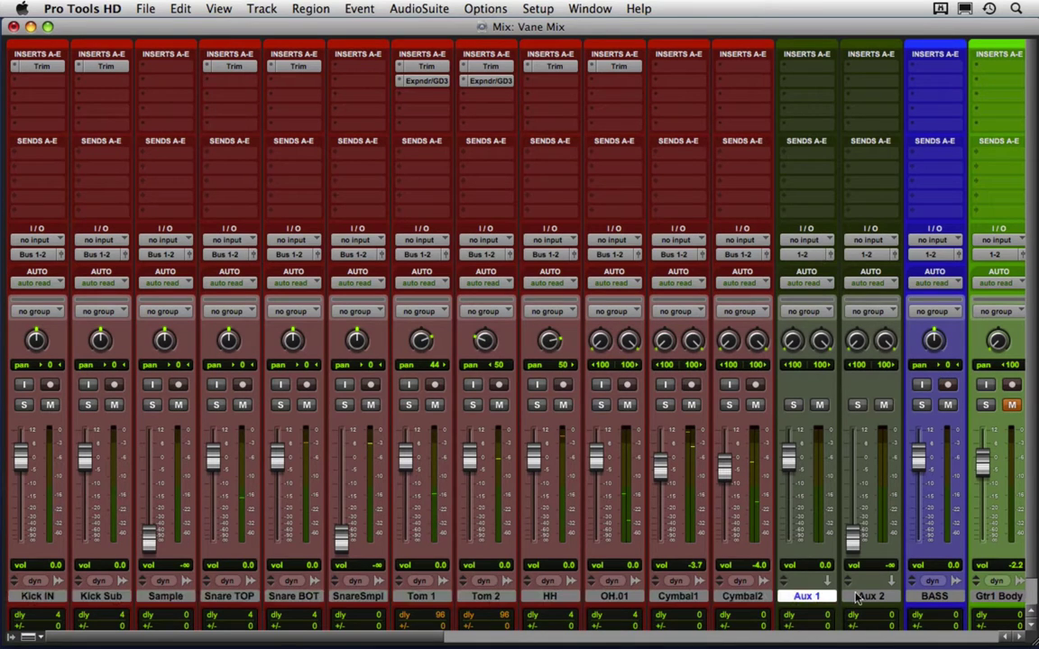
{"action": "left_click", "coordinate": [870, 597], "text": "shift"}
{"action": "left_click", "coordinate": [806, 240]}
{"action": "mouse_move", "coordinate": [817, 280]}
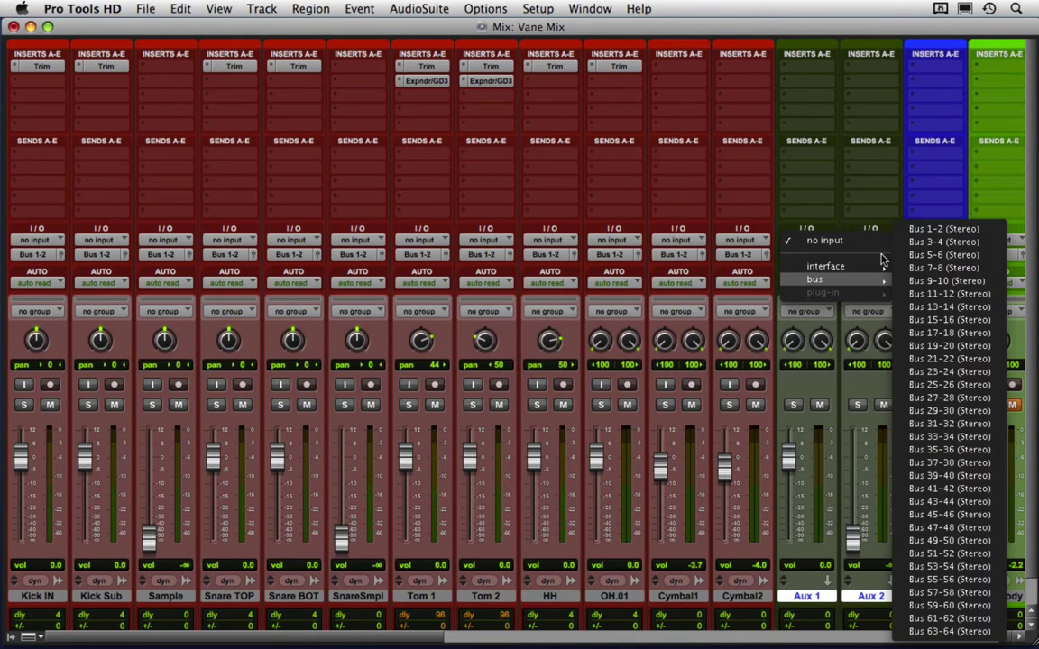
{"action": "left_click", "coordinate": [914, 230]}
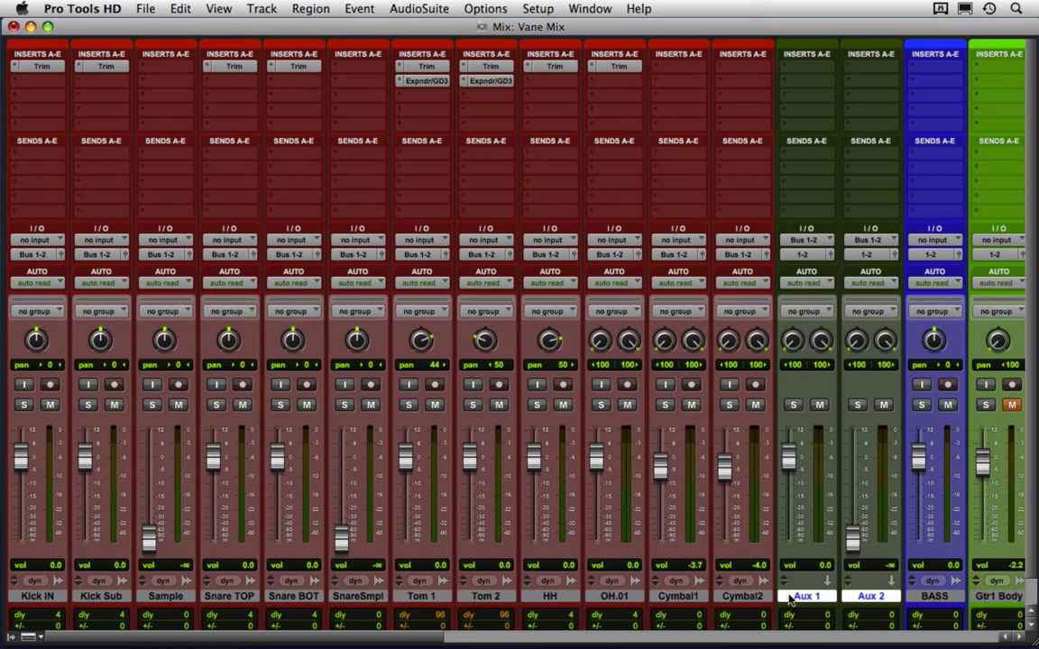
Step: Rename the Aux 1 track Drums and the Aux 2 track Drums2
{"action": "scroll", "coordinate": [762, 595], "scroll_direction": "down", "scroll_amount": 1}
{"action": "double_click", "coordinate": [803, 569]}
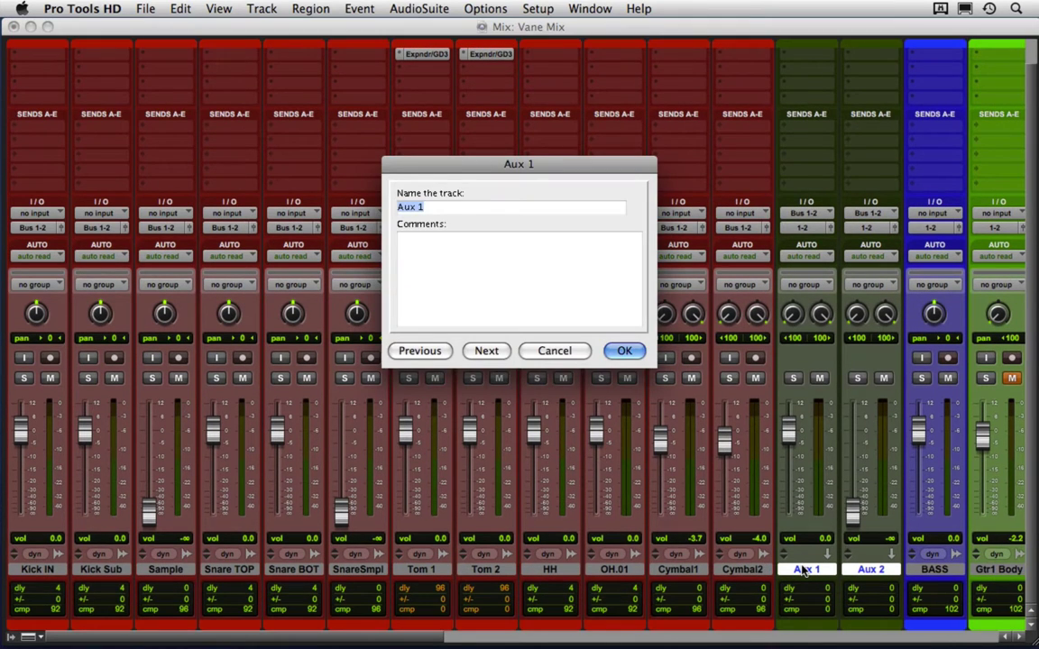
{"action": "type", "text": "Drums"}
{"action": "key", "text": "Return"}
{"action": "scroll", "coordinate": [873, 572], "scroll_direction": "up", "scroll_amount": 1}
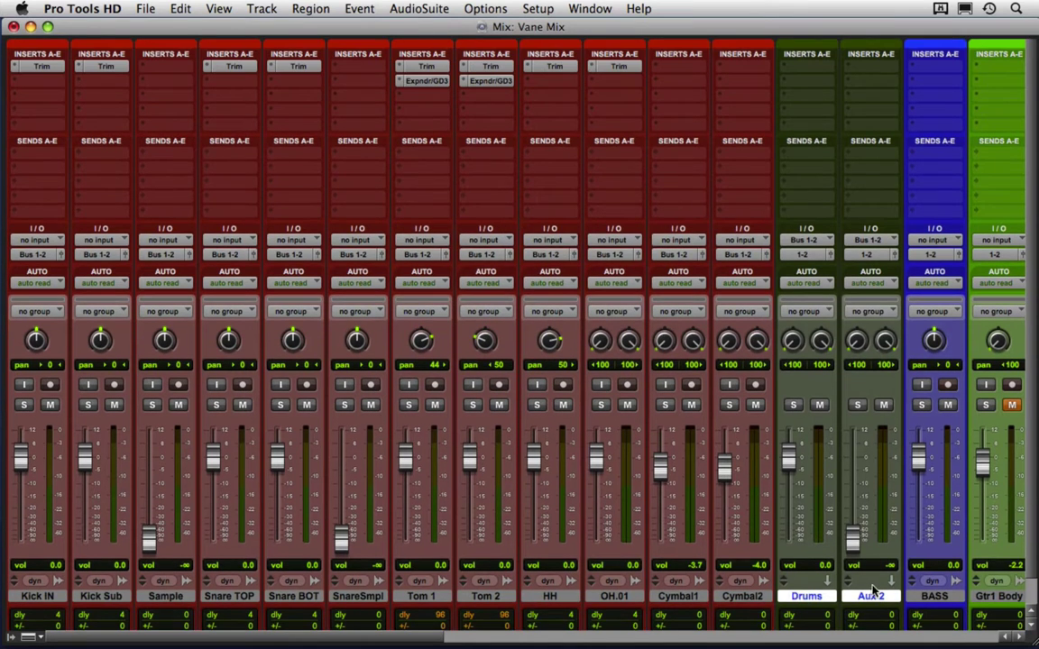
{"action": "double_click", "coordinate": [873, 595]}
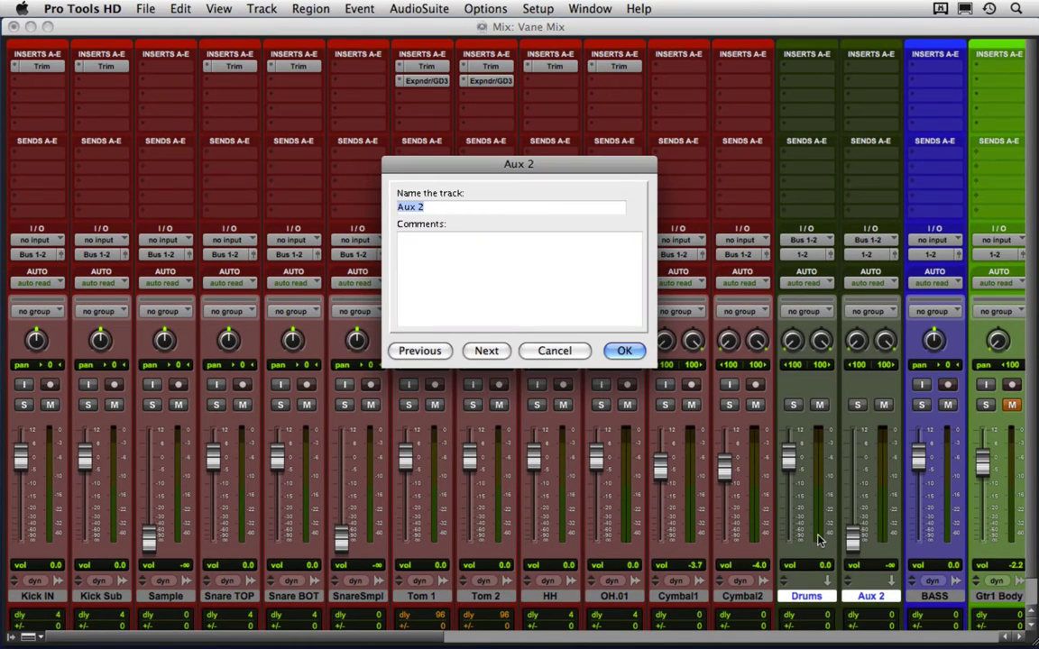
{"action": "type", "text": "Drums 2"}
{"action": "key", "text": "Return"}
Step: Color the Drums and Drums2 aux tracks, together with Cymbal2, the same red as the other drum tracks
{"action": "scroll", "coordinate": [777, 594], "scroll_direction": "down", "scroll_amount": 1}
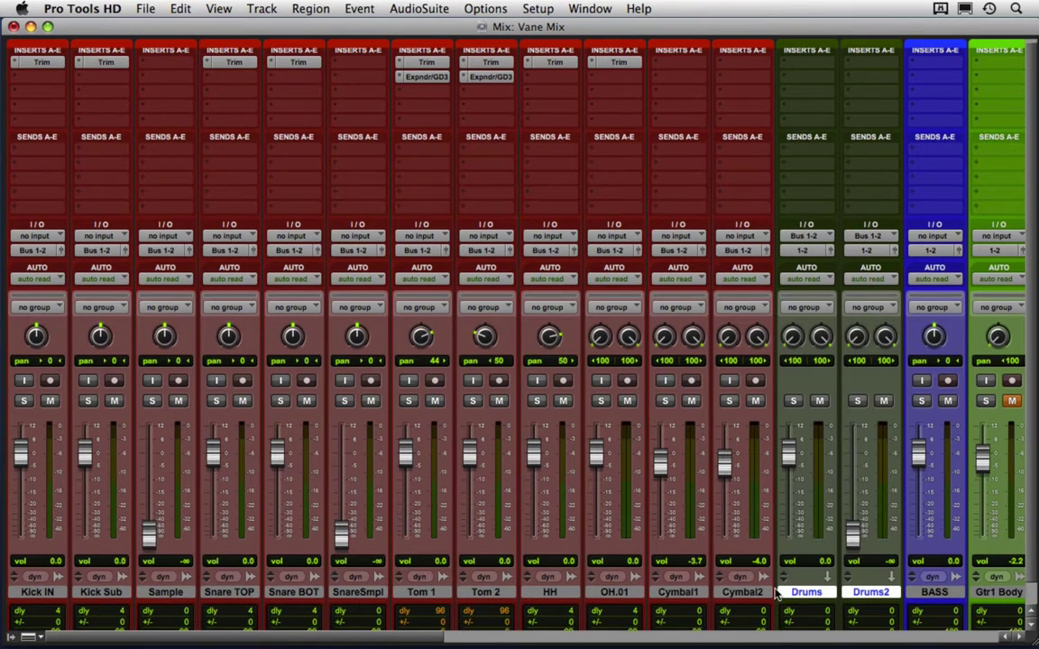
{"action": "left_click", "coordinate": [764, 597], "text": "shift"}
{"action": "scroll", "coordinate": [766, 597], "scroll_direction": "down", "scroll_amount": 3}
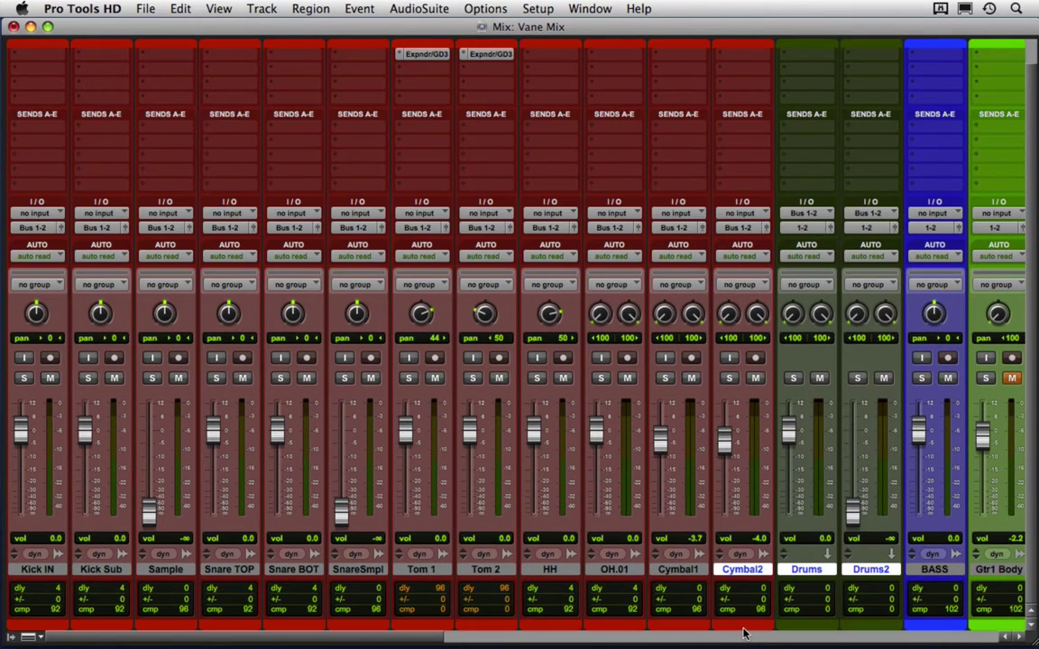
{"action": "double_click", "coordinate": [743, 626]}
{"action": "left_click", "coordinate": [236, 169]}
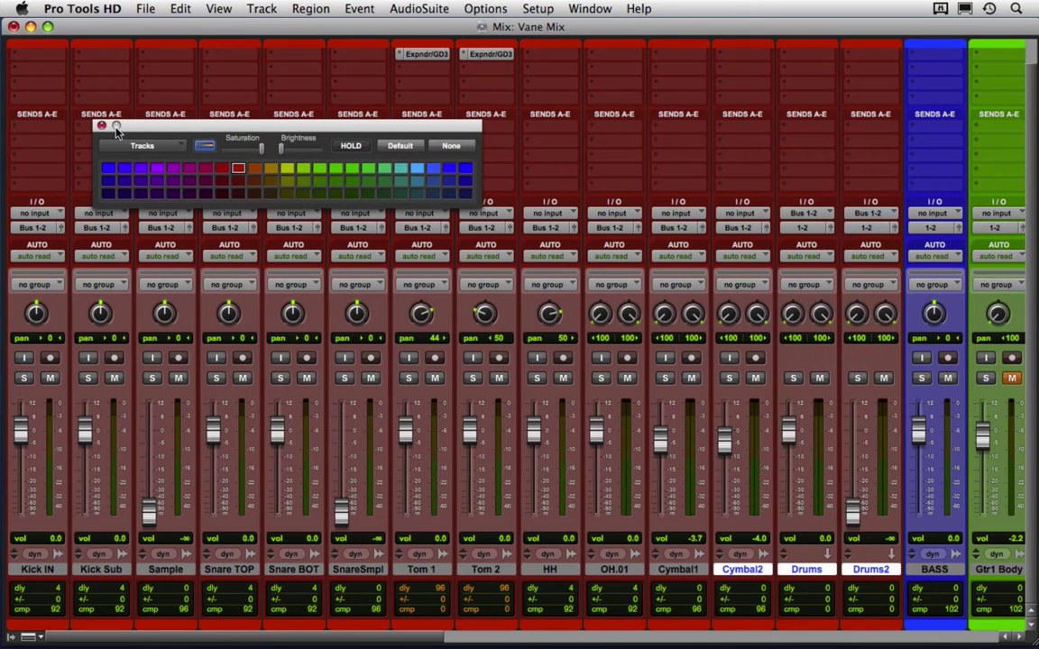
{"action": "left_click", "coordinate": [101, 126]}
{"action": "scroll", "coordinate": [689, 418], "scroll_direction": "up", "scroll_amount": 3}
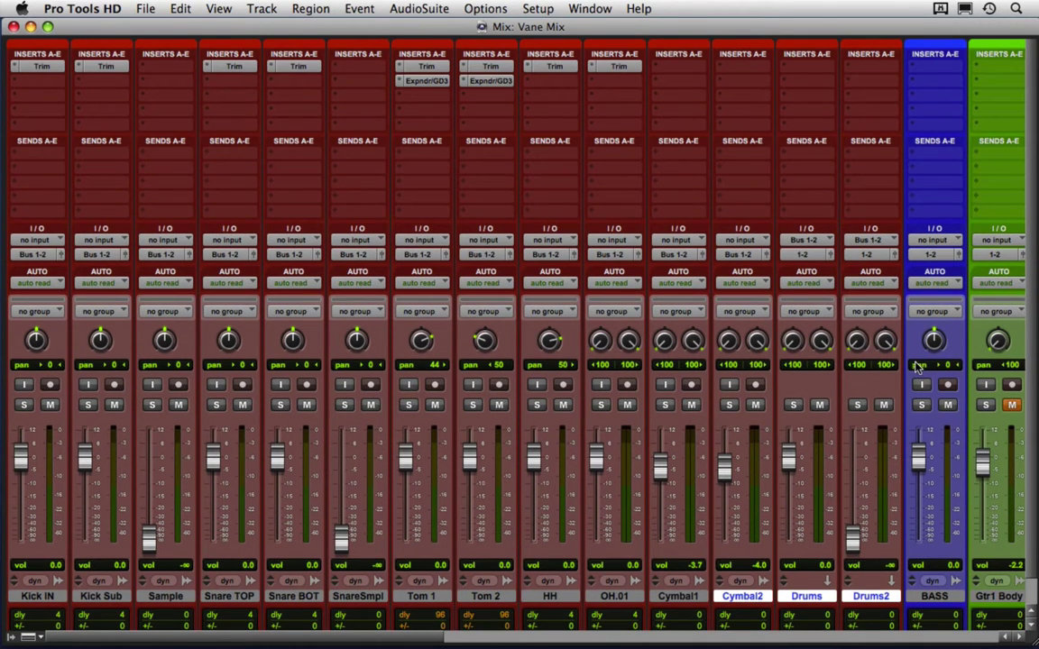
Step: Unmute the Gtr1 Body and Gtr1 neck tracks, and raise the Drums2 fader to -6.0 dB
{"action": "scroll", "coordinate": [780, 442], "scroll_direction": "right", "scroll_amount": 3}
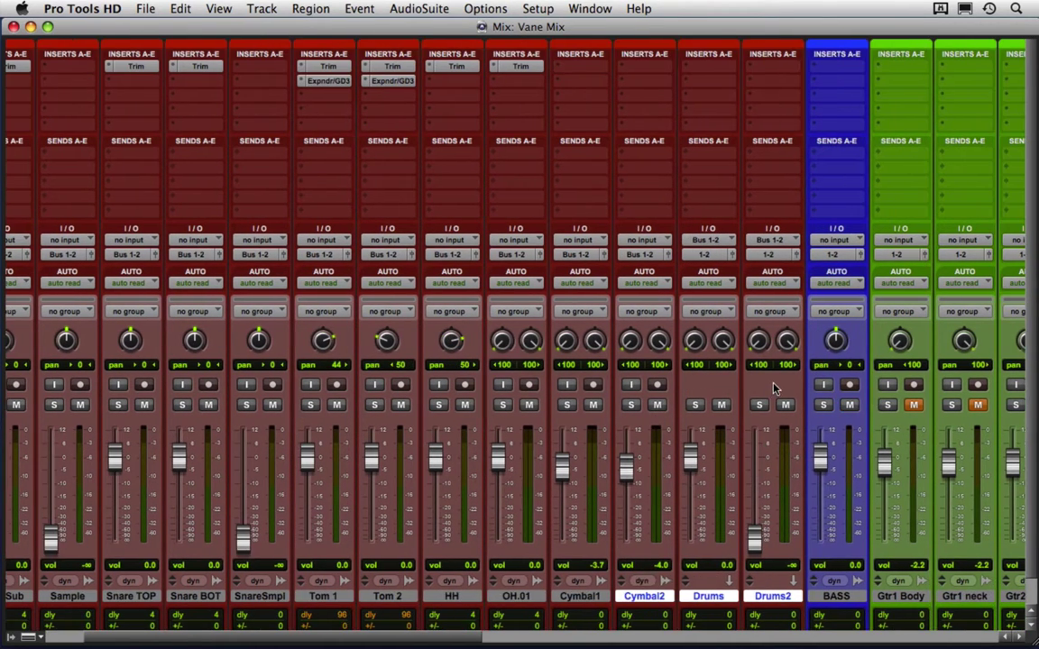
{"action": "left_click", "coordinate": [913, 407]}
{"action": "left_click", "coordinate": [977, 407]}
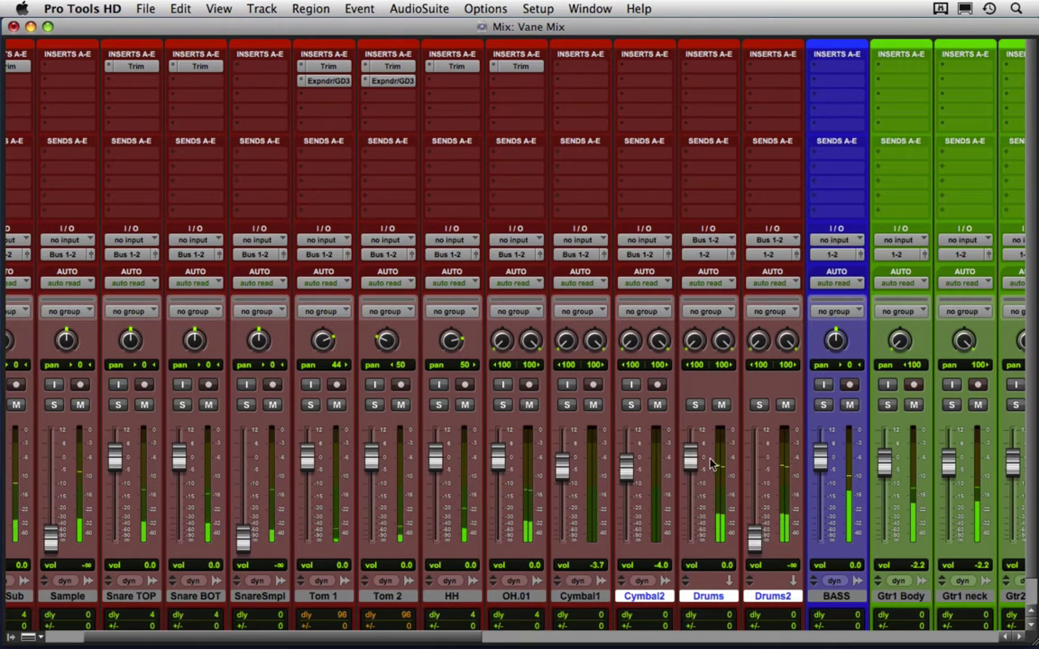
{"action": "left_click_drag", "start_coordinate": [759, 553], "coordinate": [754, 487]}
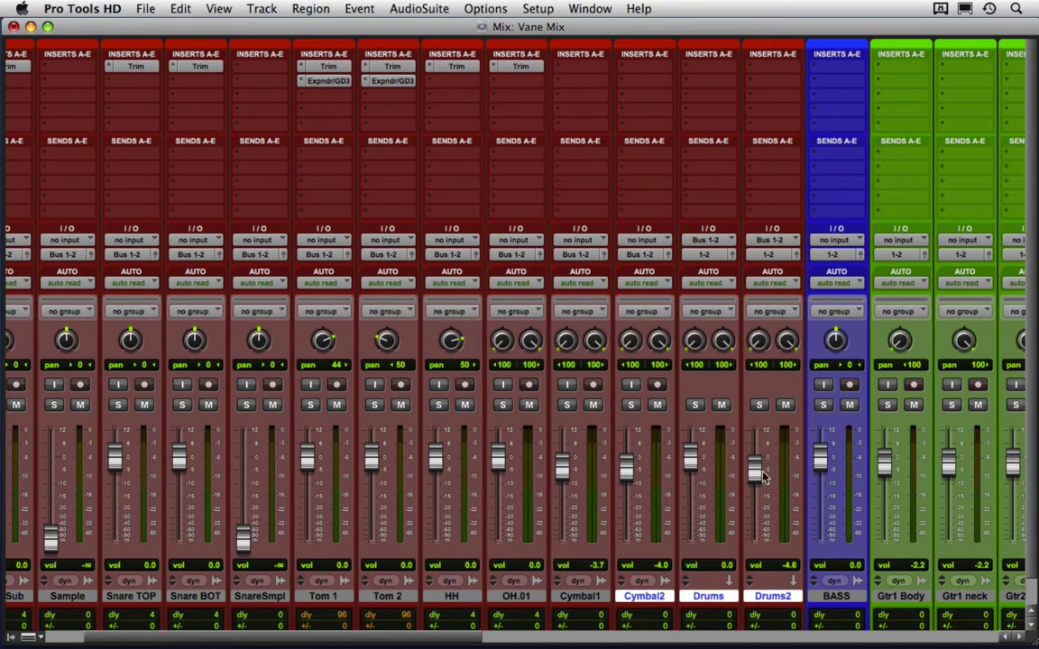
{"action": "left_click_drag", "start_coordinate": [753, 475], "coordinate": [756, 471]}
Step: Insert the multichannel RTAS plug-in CLA-2A (stereo) from Waves Audio in the second insert slot of Drums2
{"action": "left_click", "coordinate": [785, 96]}
{"action": "mouse_move", "coordinate": [839, 120]}
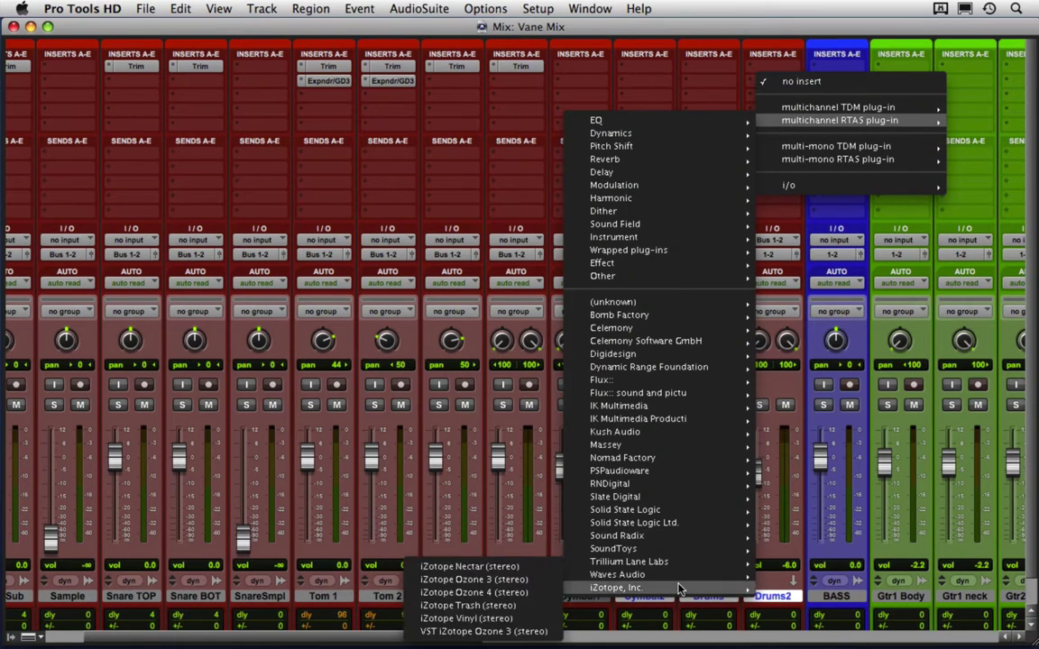
{"action": "mouse_move", "coordinate": [679, 582]}
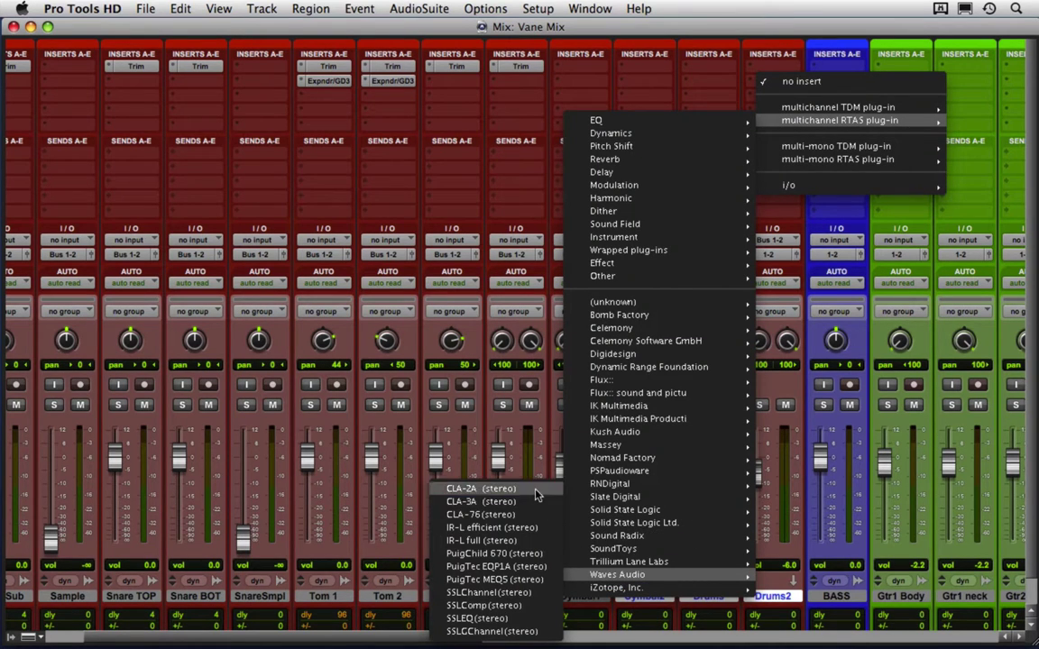
{"action": "left_click", "coordinate": [487, 488]}
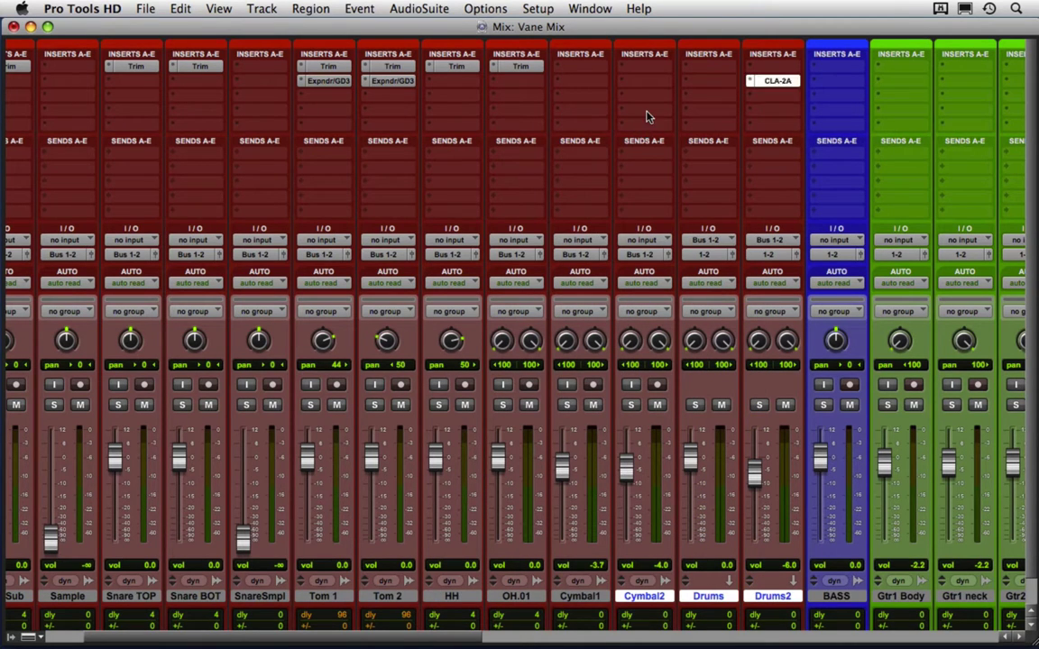
{"action": "left_click_drag", "start_coordinate": [687, 94], "coordinate": [418, 176]}
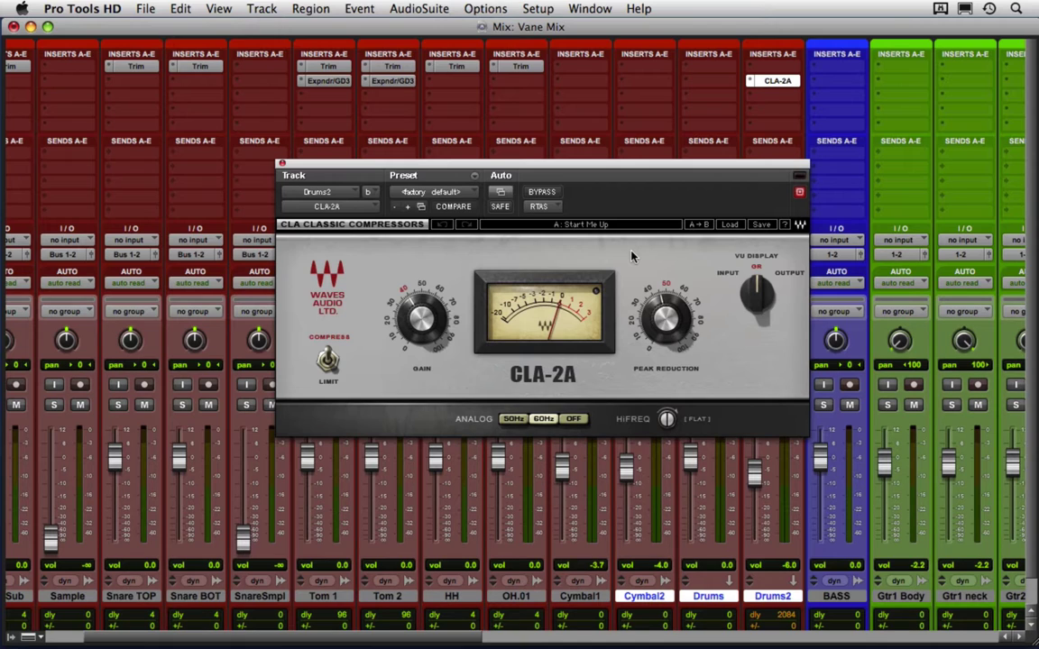
Step: Adjust the CLA-2A's HiFreq control, lower the Drums2 fader to -9.9 dB and save the session
{"action": "left_click_drag", "start_coordinate": [671, 422], "coordinate": [777, 215]}
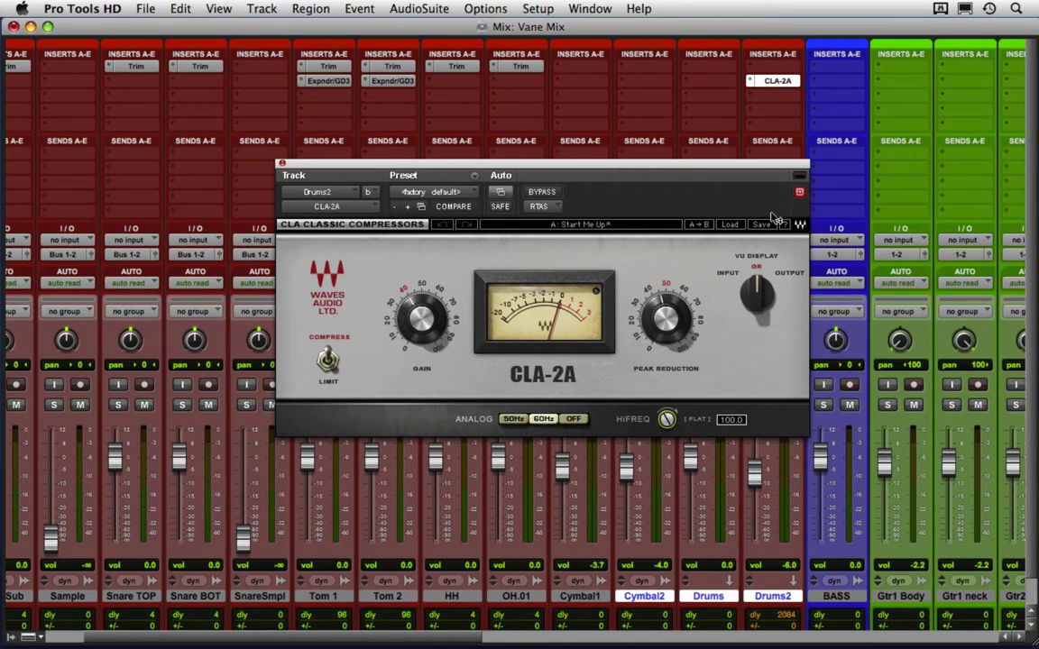
{"action": "left_click_drag", "start_coordinate": [670, 419], "coordinate": [563, 125]}
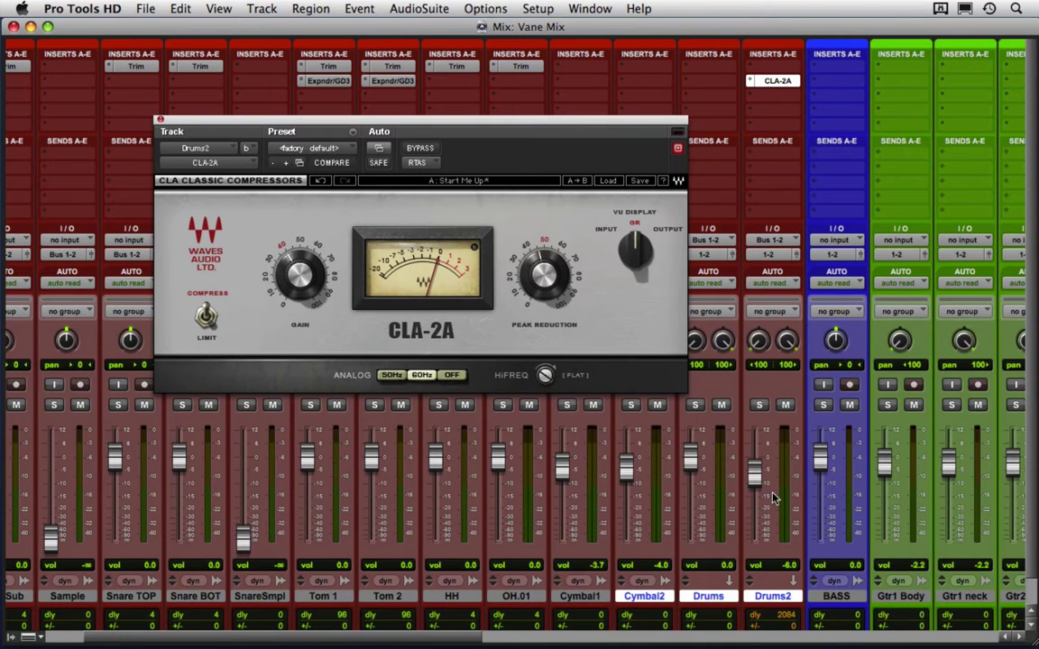
{"action": "left_click_drag", "start_coordinate": [756, 477], "coordinate": [758, 488]}
{"action": "key", "text": "super+s"}
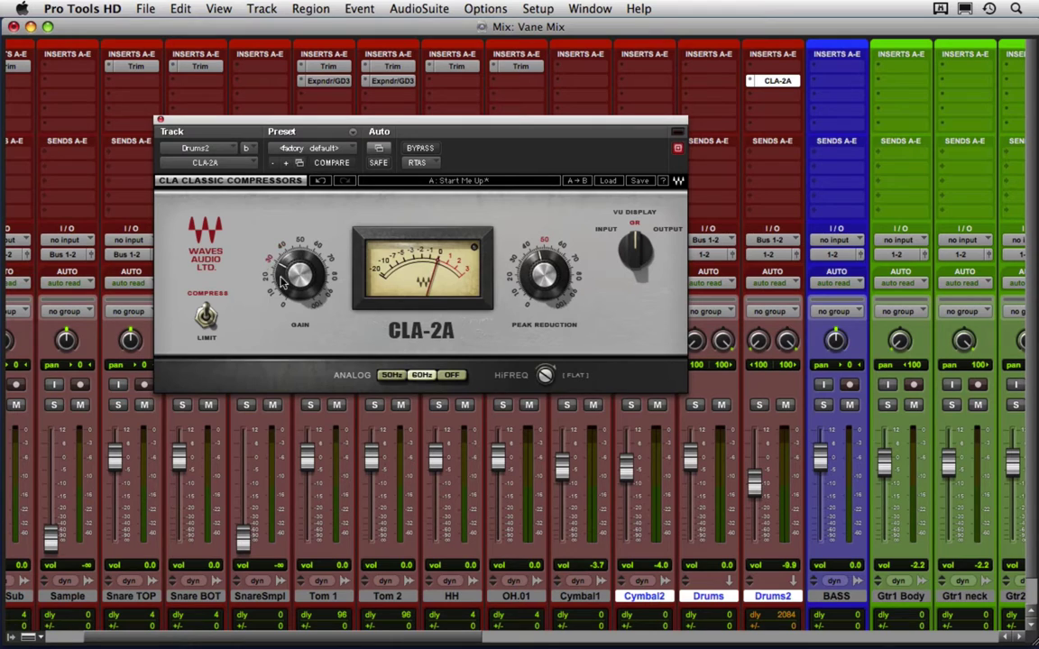
Step: Set the CLA-2A's Peak Reduction to about 40 during playback, raise the Drums2 fader to -6.9 dB and save the session
{"action": "left_click", "coordinate": [543, 279]}
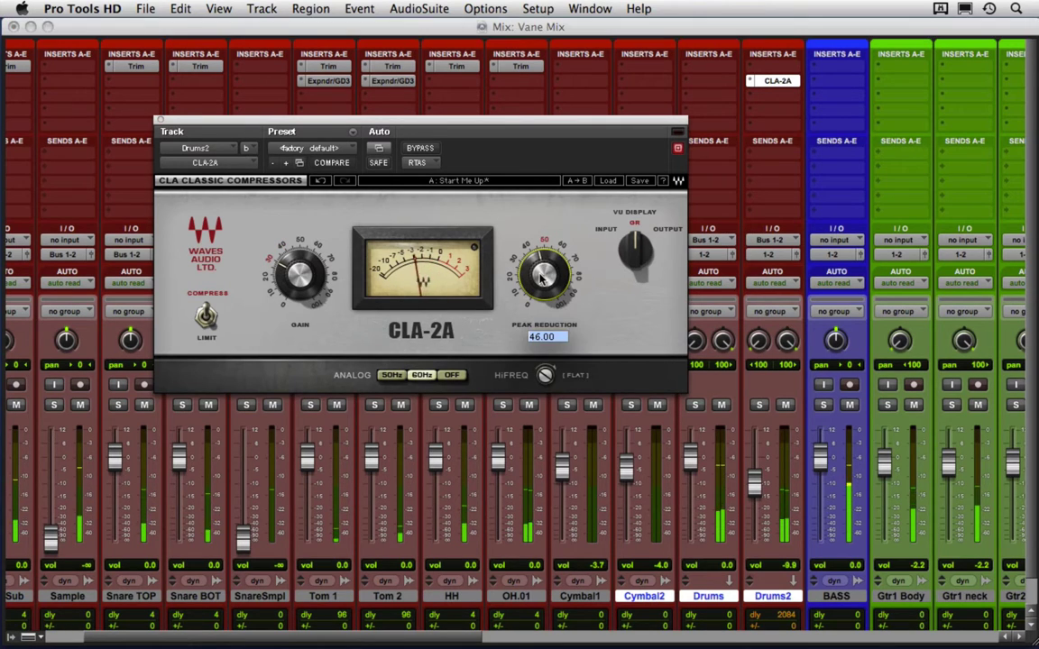
{"action": "type", "text": "40"}
{"action": "key", "text": "Return"}
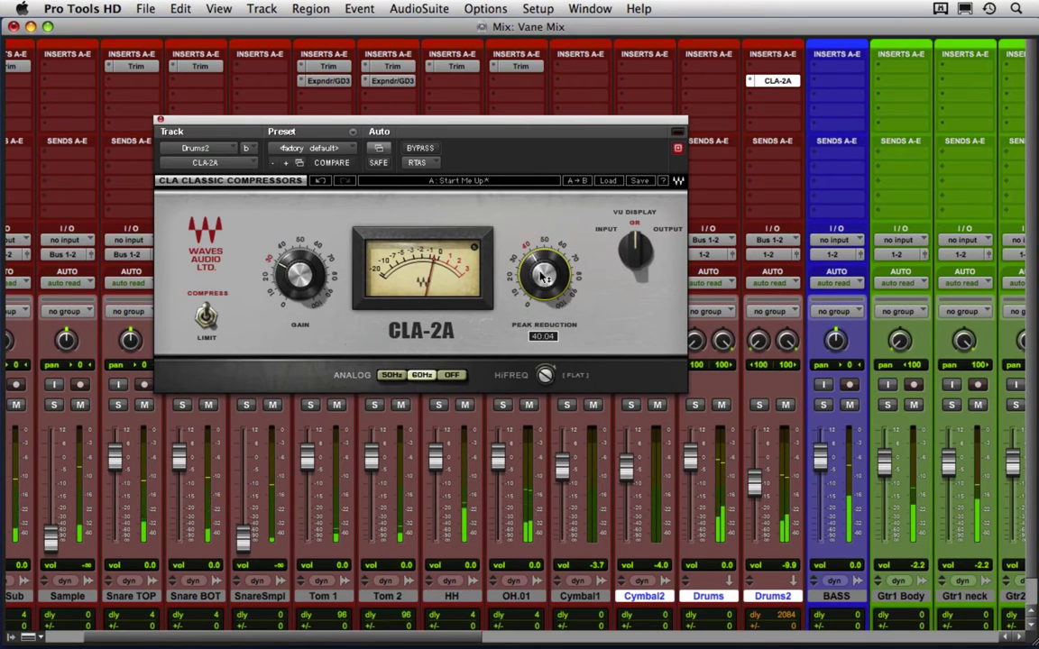
{"action": "left_click_drag", "start_coordinate": [545, 278], "coordinate": [556, 242]}
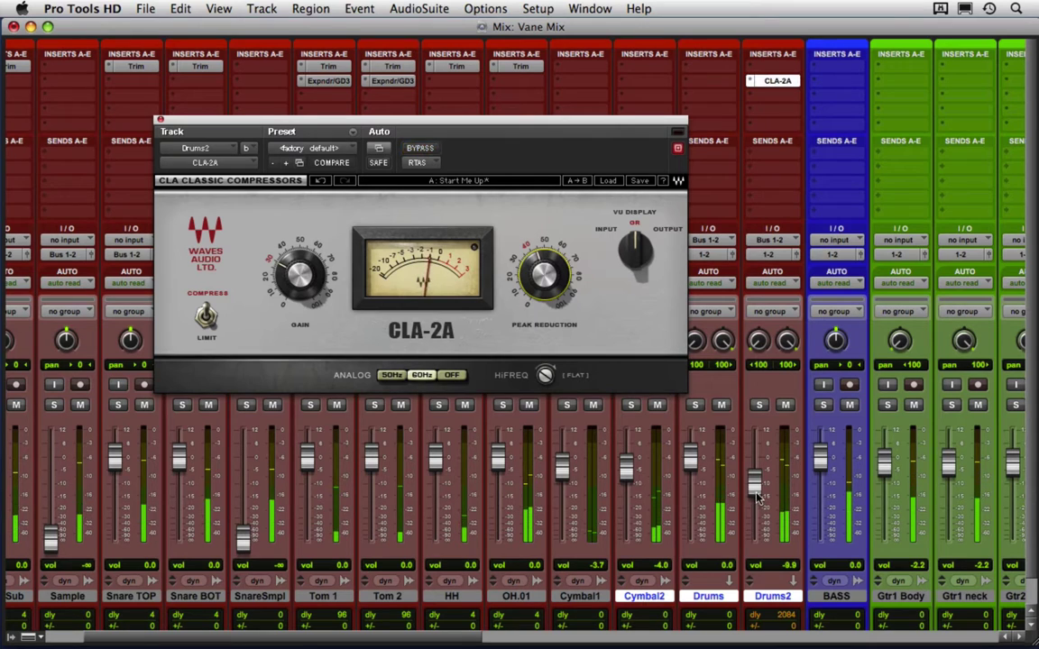
{"action": "left_click_drag", "start_coordinate": [757, 497], "coordinate": [758, 485]}
{"action": "key", "text": "super+s"}
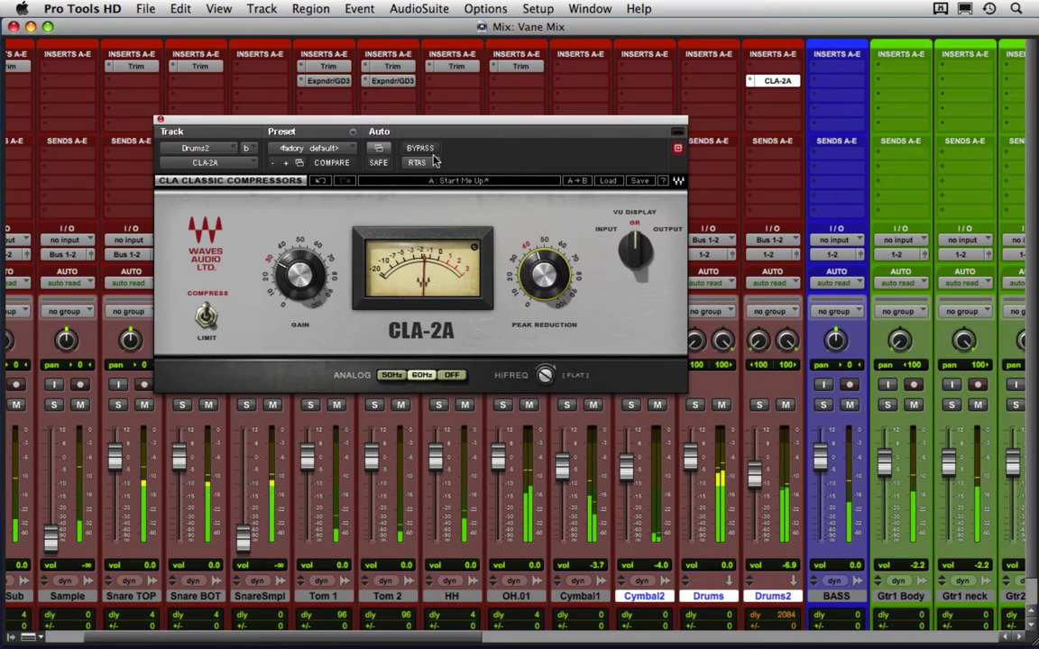
Step: Compare the drums with the CLA-2A bypassed and active twice during playback, and close the plug-in
{"action": "left_click", "coordinate": [420, 148]}
{"action": "left_click", "coordinate": [420, 148]}
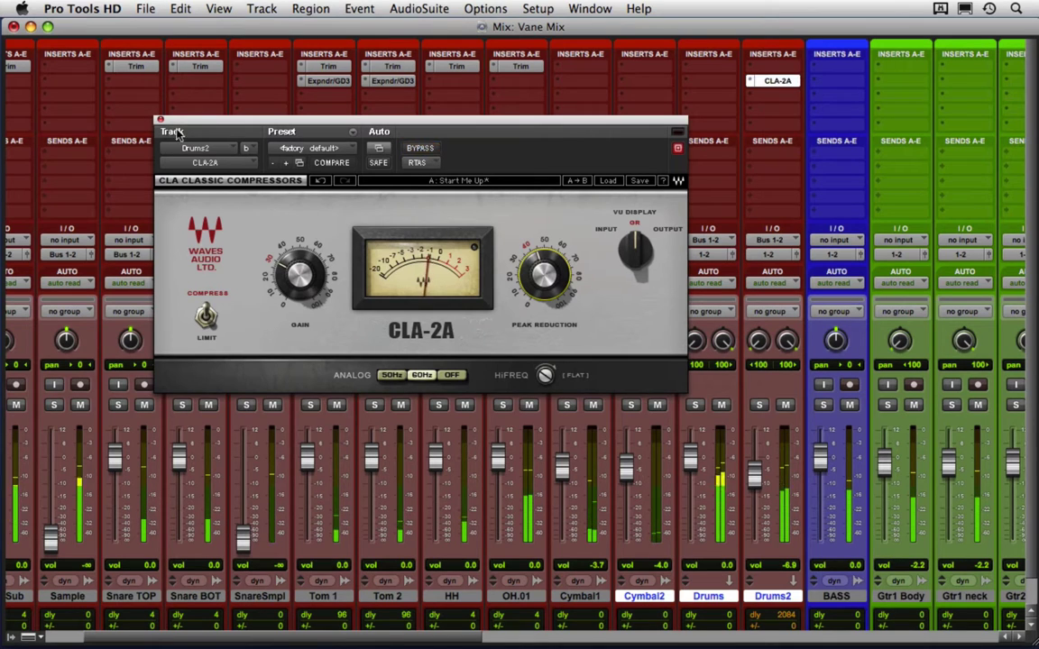
{"action": "left_click", "coordinate": [424, 148]}
{"action": "left_click", "coordinate": [424, 149]}
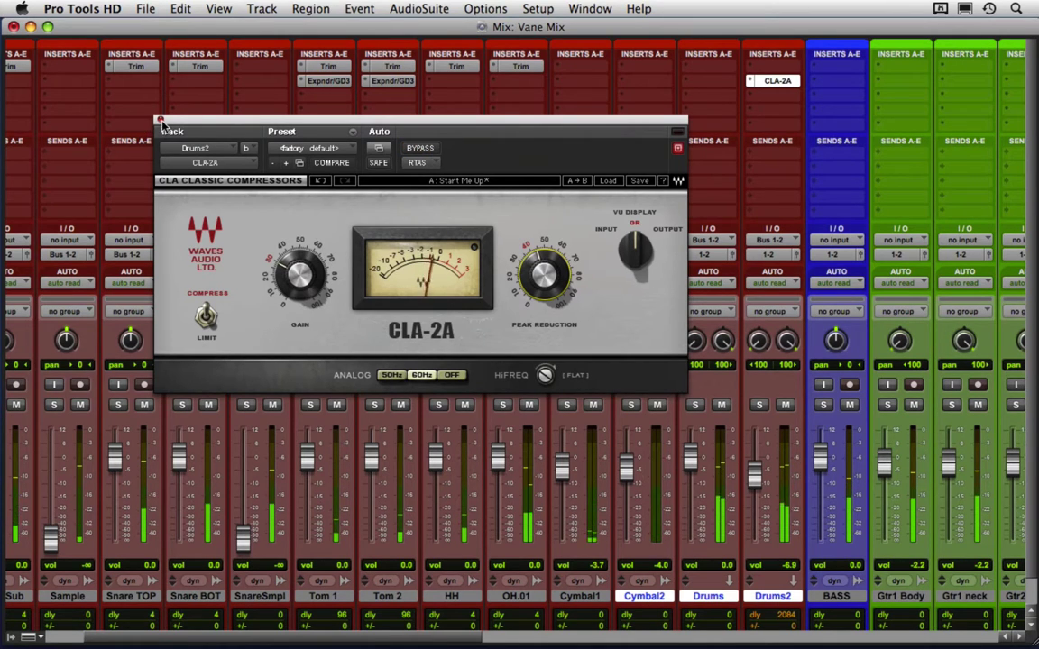
{"action": "left_click", "coordinate": [159, 120]}
Step: Save the session and reset the Gtr1 Body and Gtr1 neck faders to 0.0 dB
{"action": "key", "text": "super+s"}
{"action": "scroll", "coordinate": [600, 497], "scroll_direction": "right", "scroll_amount": 10}
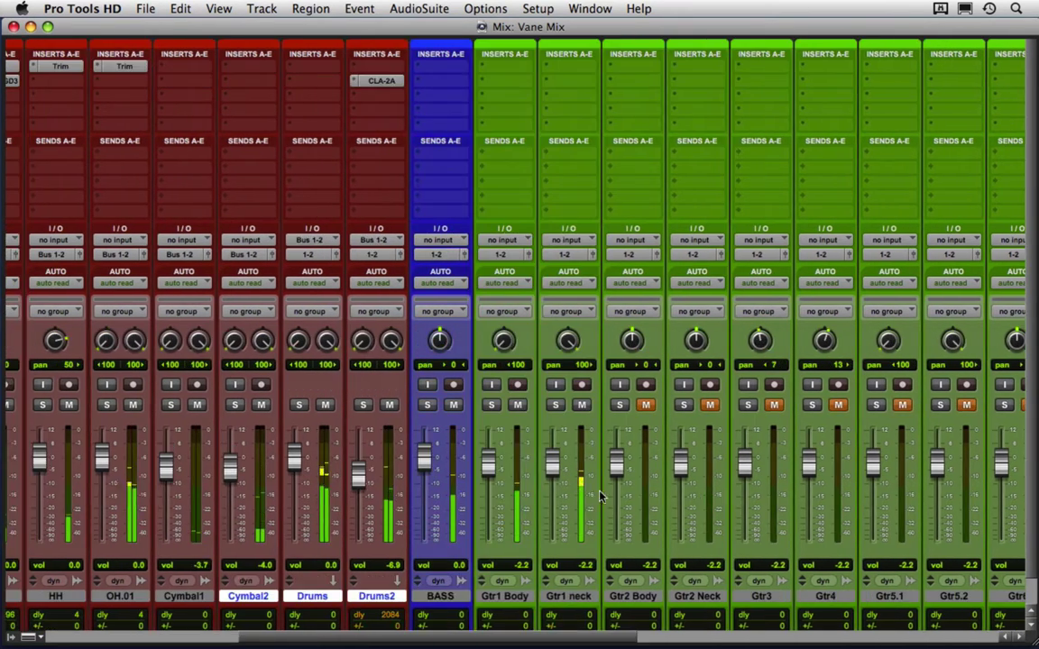
{"action": "left_click", "coordinate": [491, 467], "text": "alt"}
{"action": "left_click", "coordinate": [552, 466], "text": "alt"}
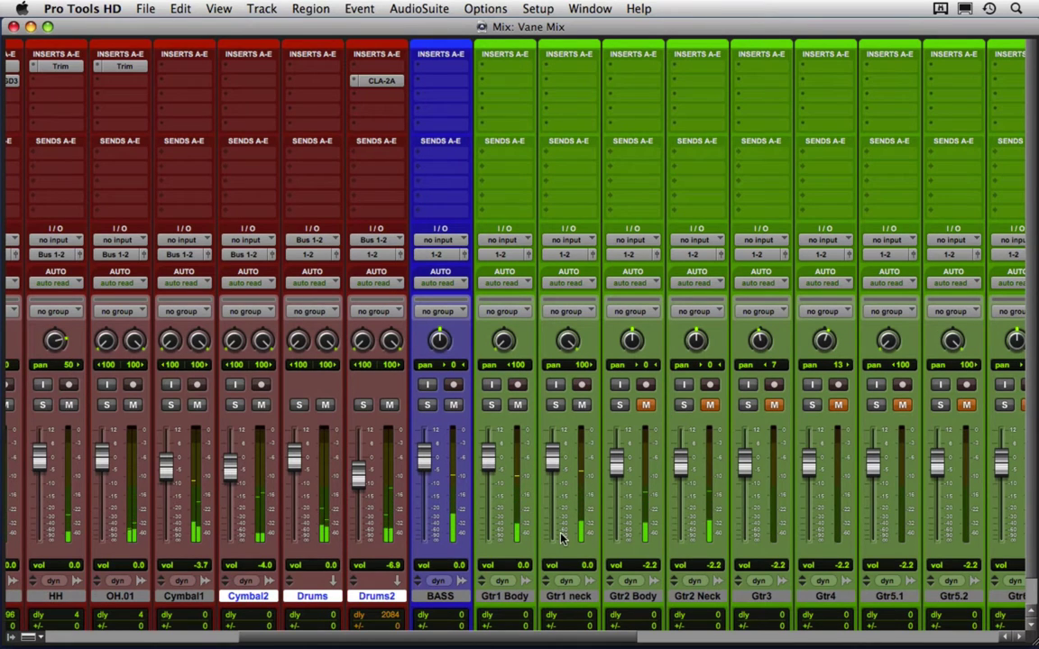
Step: Raise the Drums2 fader to about -6 dB during playback
{"action": "scroll", "coordinate": [561, 538], "scroll_direction": "left", "scroll_amount": 5}
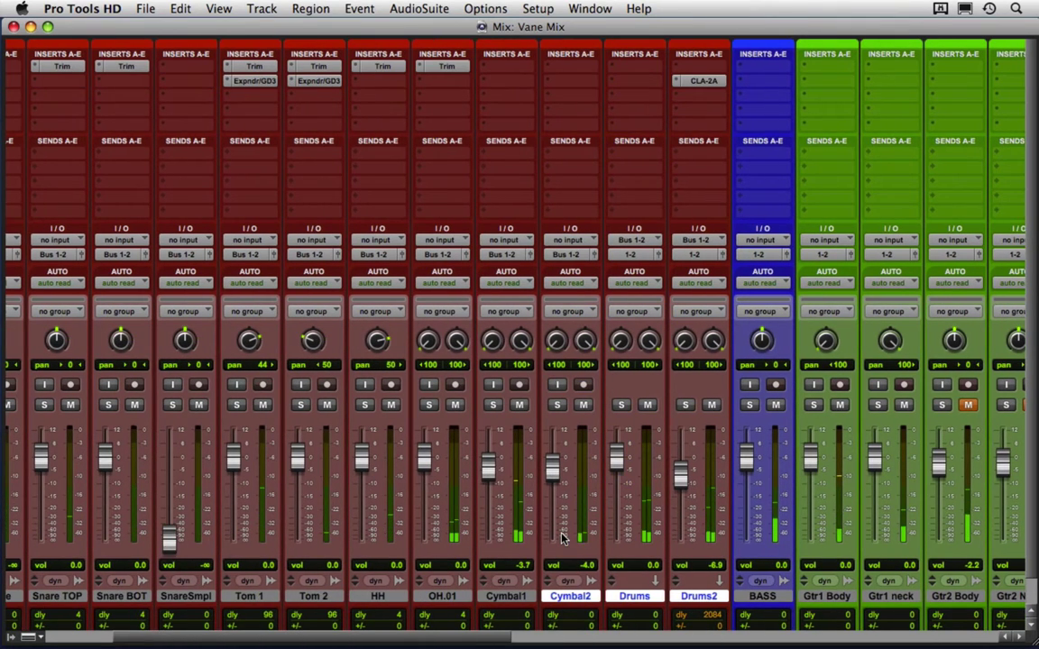
{"action": "left_click_drag", "start_coordinate": [682, 475], "coordinate": [685, 462]}
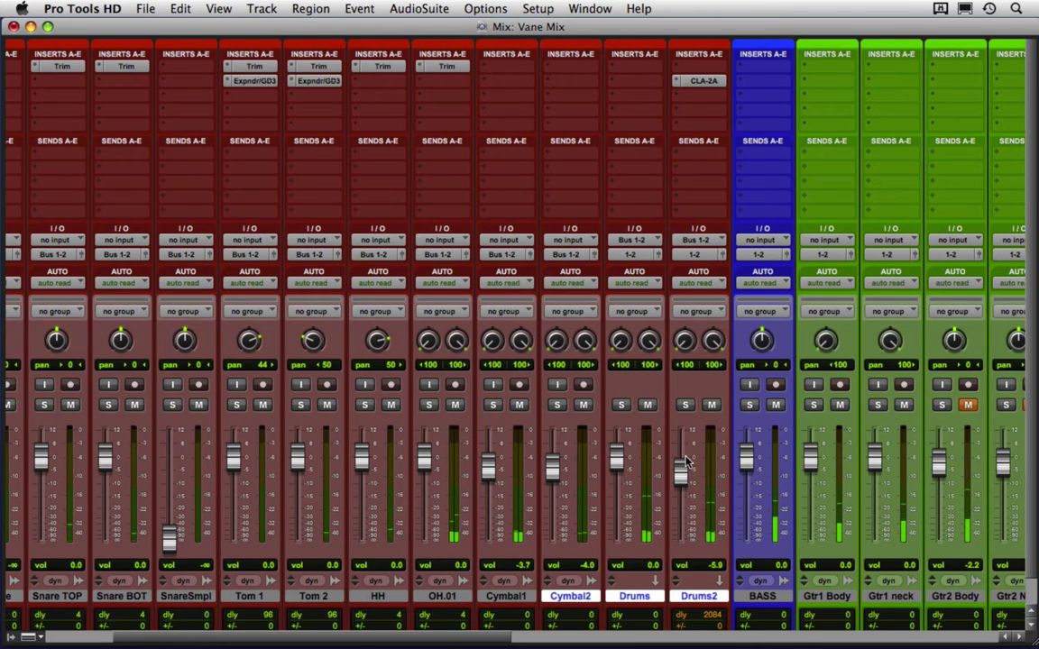
{"action": "scroll", "coordinate": [708, 521], "scroll_direction": "left", "scroll_amount": 3}
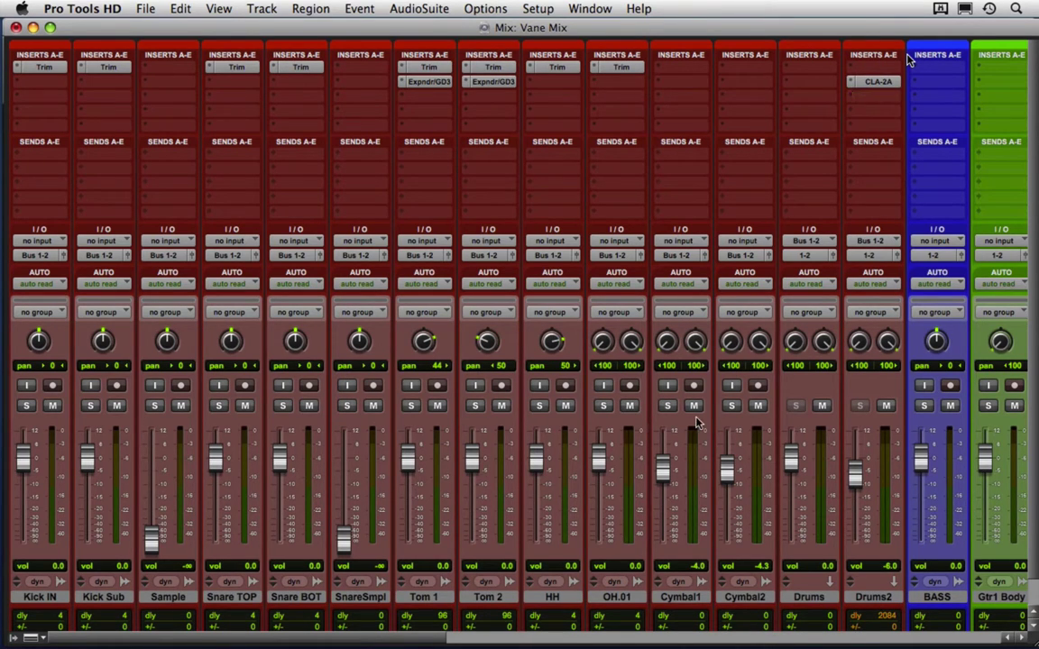
Step: Examine the drum tracks' waveforms in the Edit window and return to the Mix window
{"action": "key", "text": "super+equal"}
{"action": "scroll", "coordinate": [521, 449], "scroll_direction": "up", "scroll_amount": 10}
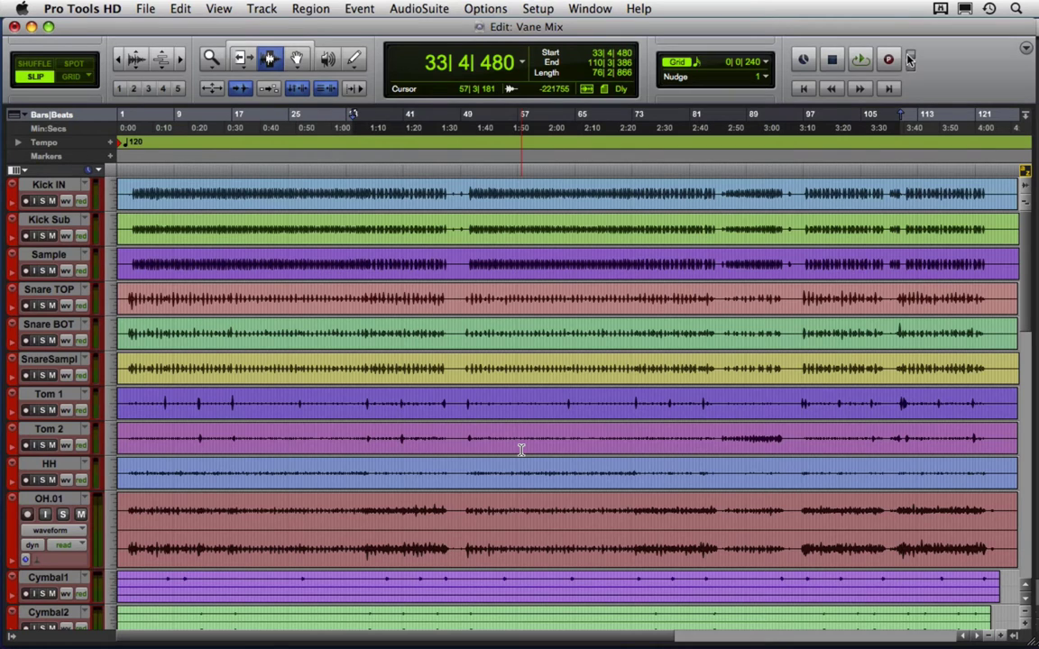
{"action": "key", "text": "super+equal"}
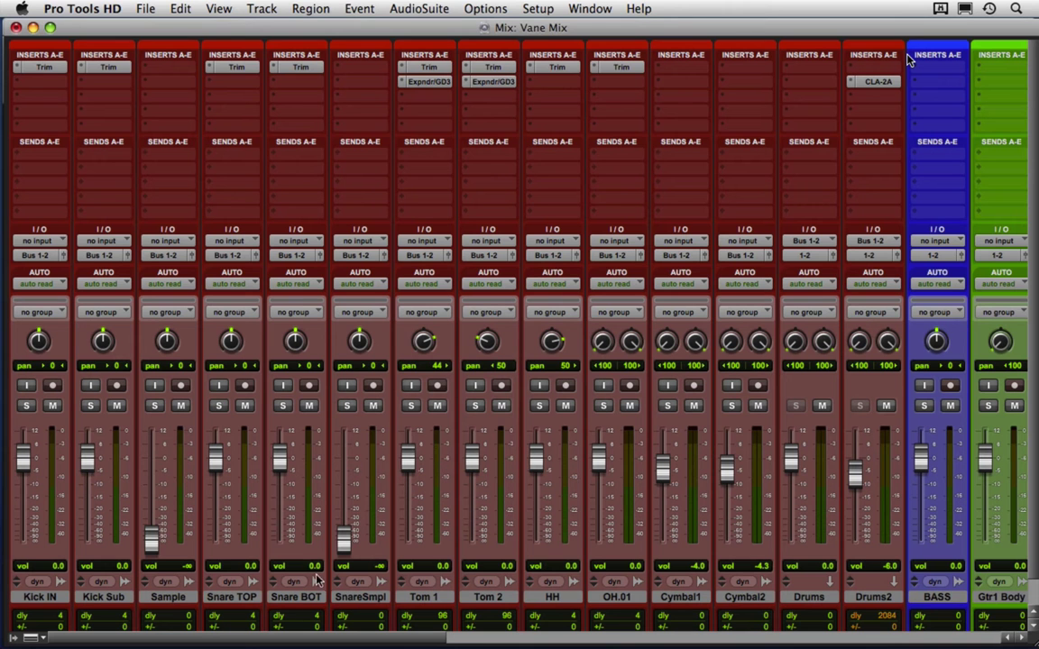
{"action": "left_click", "coordinate": [355, 598]}
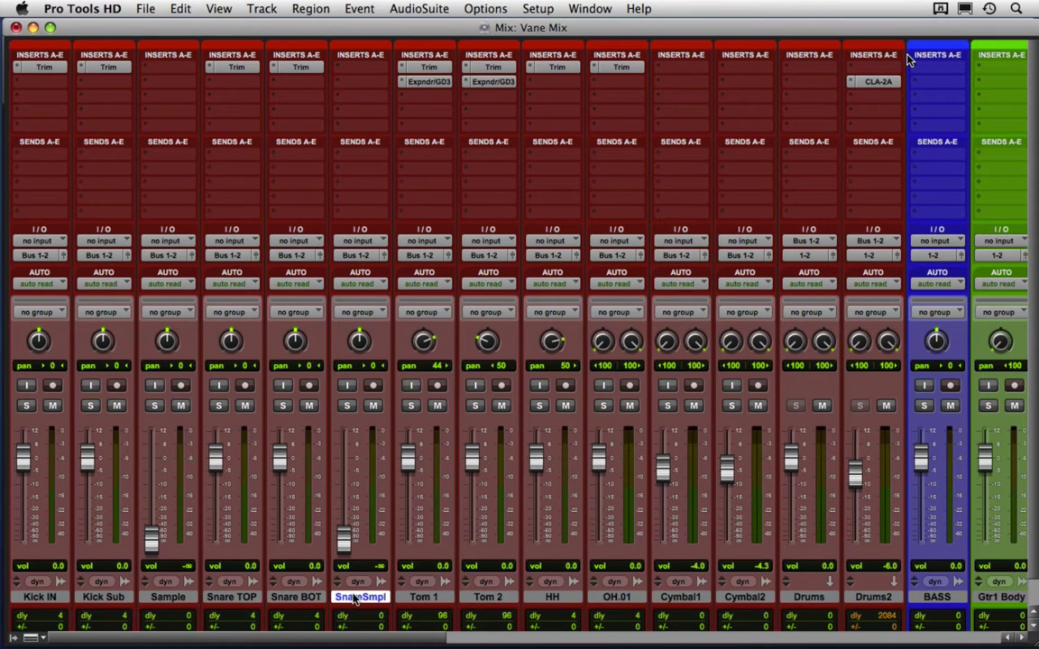
{"action": "key", "text": "shift+super+n"}
{"action": "key", "text": "super+Right"}
{"action": "key", "text": "Escape"}
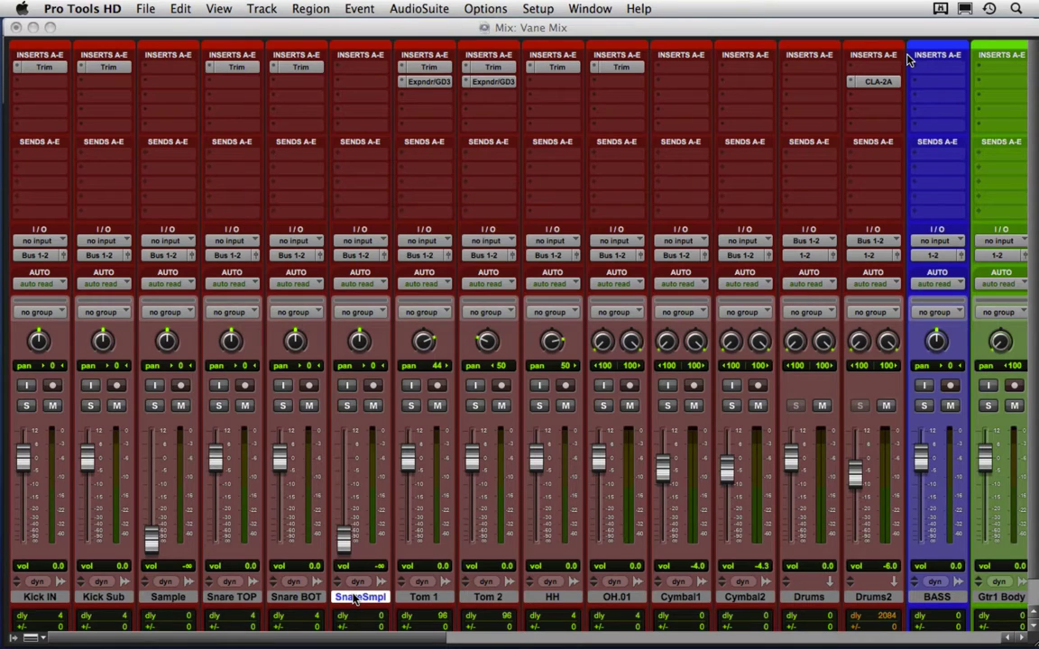
Step: Add a mono aux track beside SnareSmpl and route its output to Bus 1-2 (Stereo)
{"action": "left_click", "coordinate": [440, 255]}
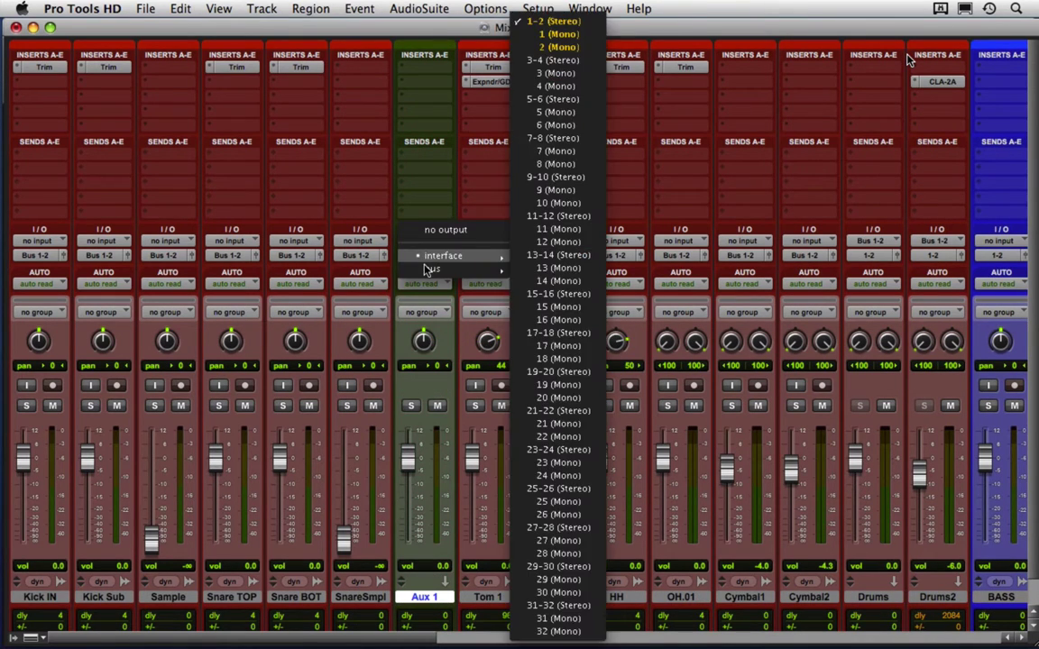
{"action": "mouse_move", "coordinate": [433, 269]}
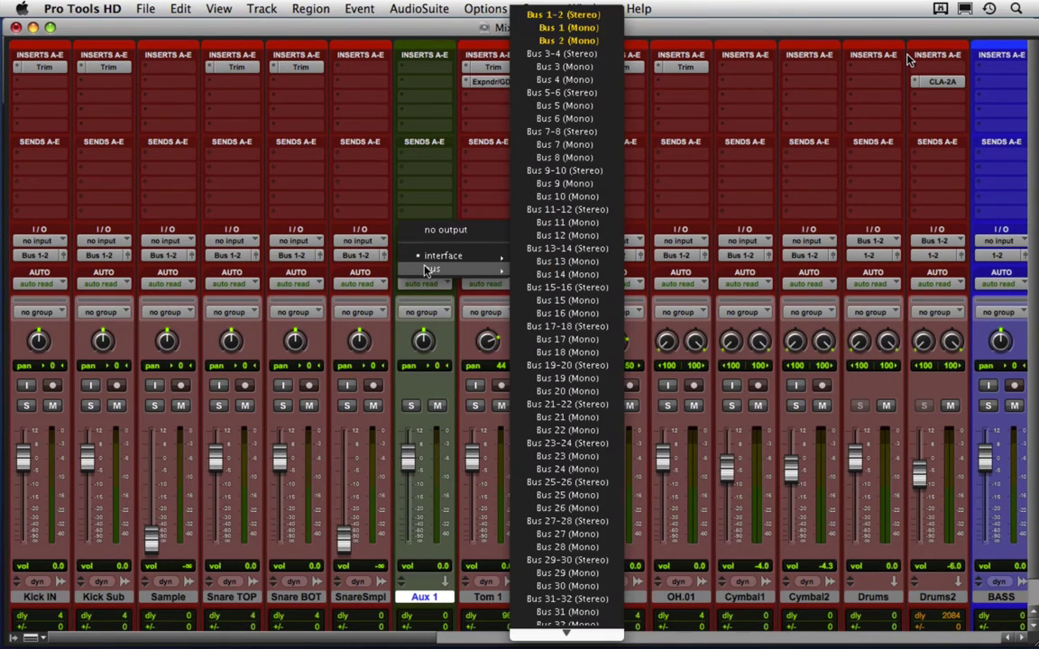
{"action": "left_click", "coordinate": [580, 15]}
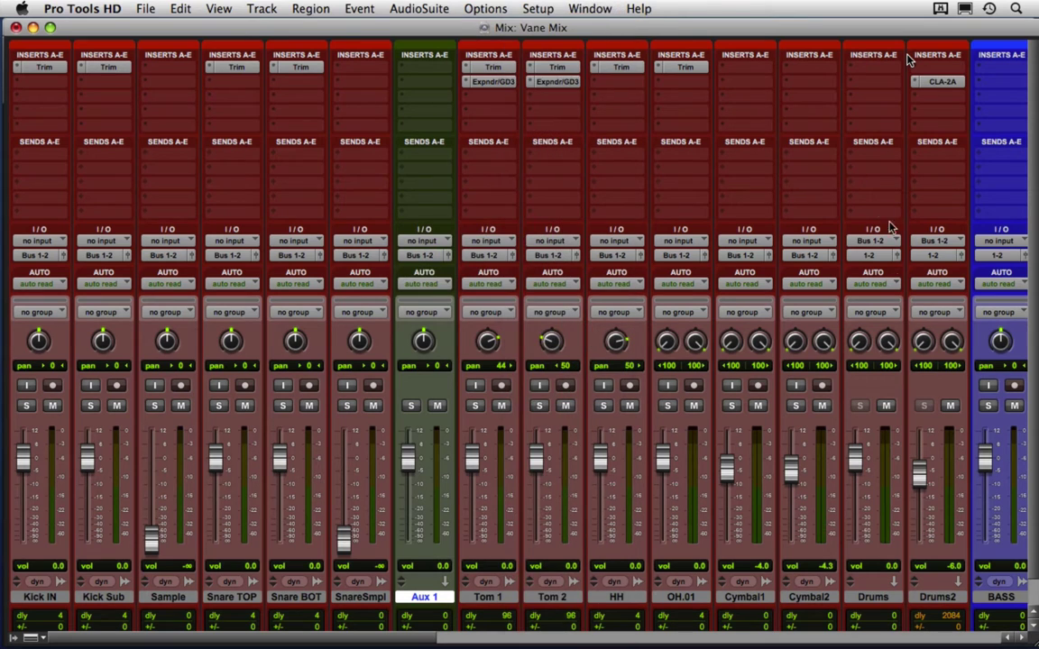
Step: Insert the TDM SansAmp PSA-1 (mono) in Aux 1's second insert slot and move its window clear of the strip
{"action": "left_click", "coordinate": [426, 83]}
{"action": "mouse_move", "coordinate": [461, 108]}
{"action": "mouse_move", "coordinate": [647, 186]}
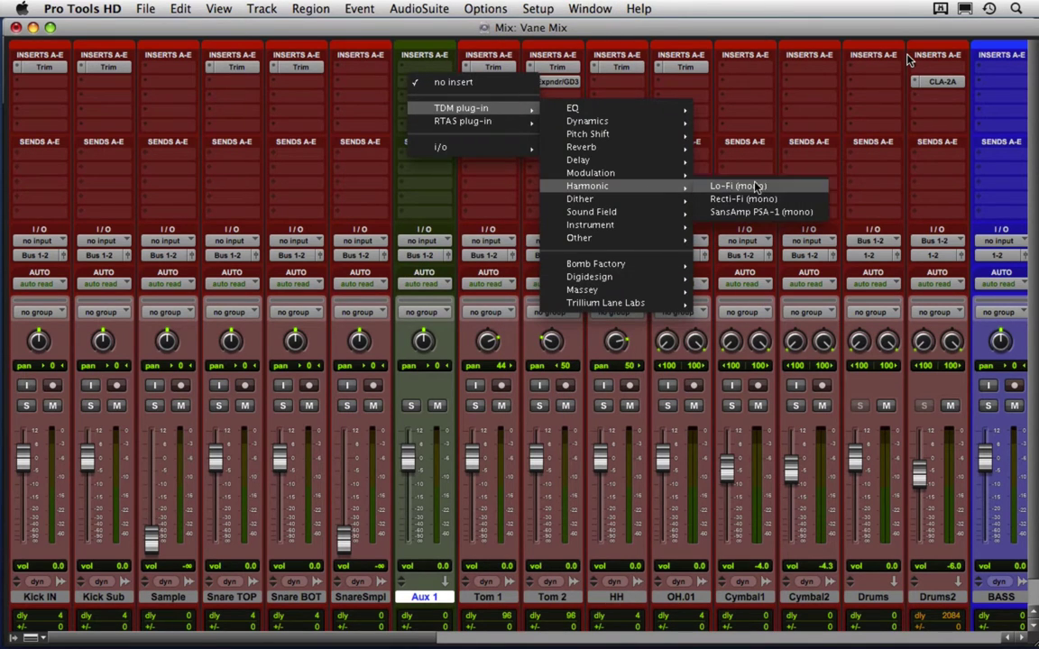
{"action": "left_click", "coordinate": [762, 213]}
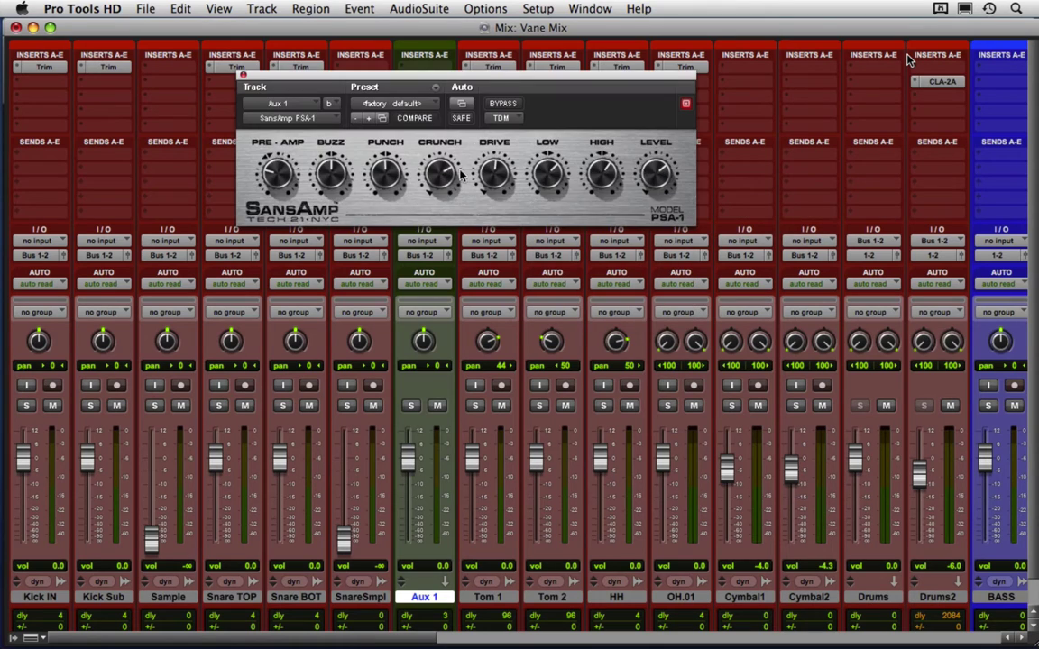
{"action": "left_click_drag", "start_coordinate": [484, 81], "coordinate": [467, 253]}
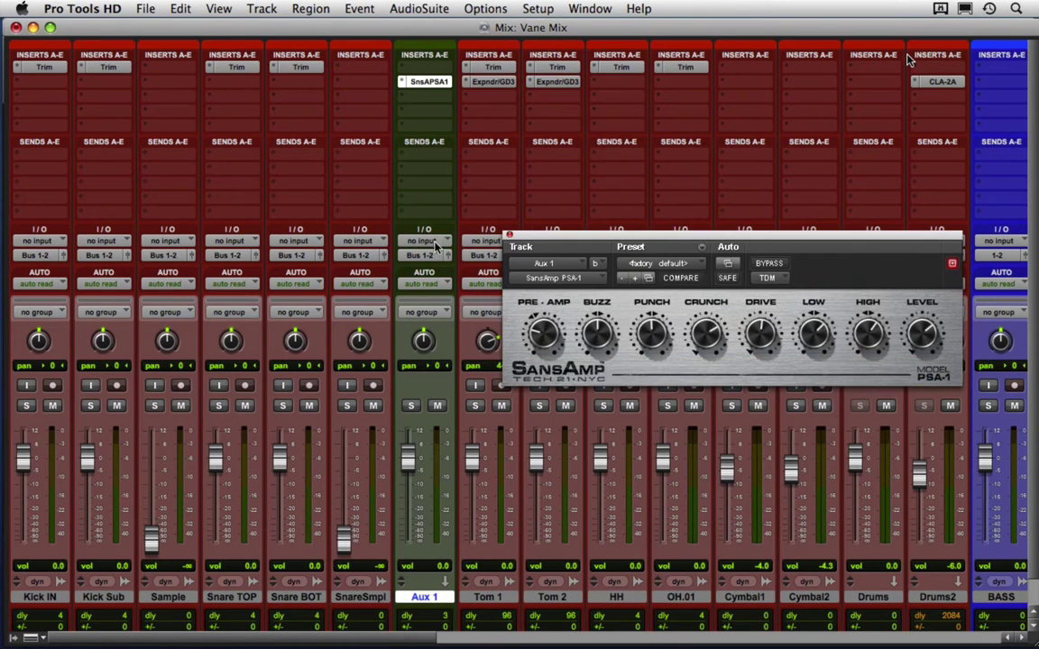
Step: Set the input of Aux 1 to Bus 3 (Mono)
{"action": "left_click", "coordinate": [436, 246]}
{"action": "mouse_move", "coordinate": [455, 281]}
{"action": "left_click", "coordinate": [578, 41]}
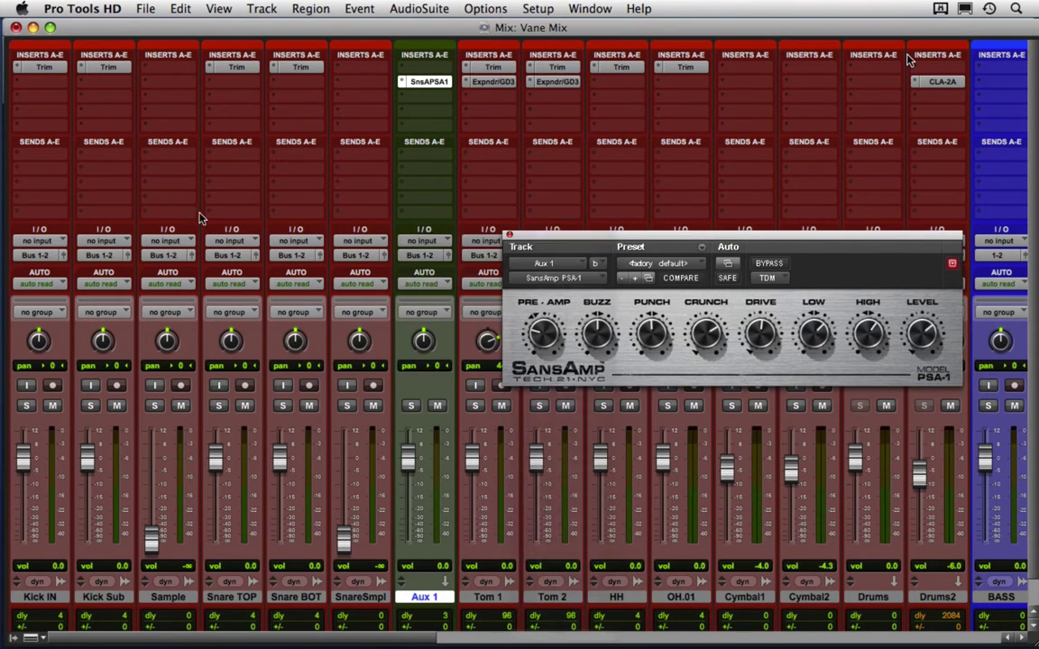
Step: Add a send to Bus 3 in the second send slot of the Snare TOP track
{"action": "left_click", "coordinate": [232, 179]}
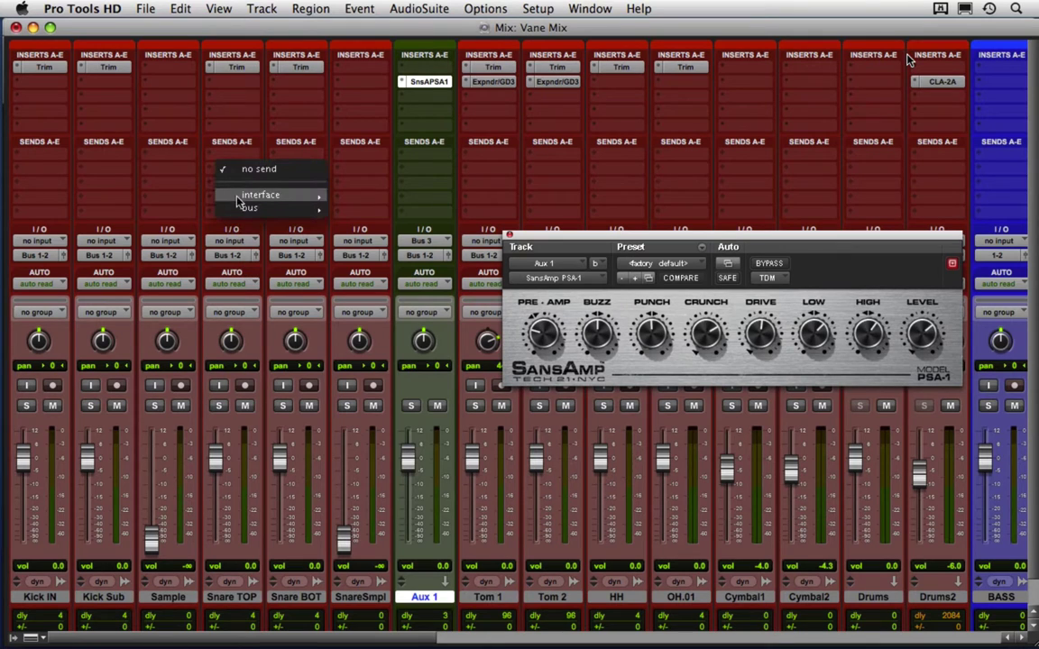
{"action": "mouse_move", "coordinate": [257, 208]}
{"action": "left_click", "coordinate": [406, 68]}
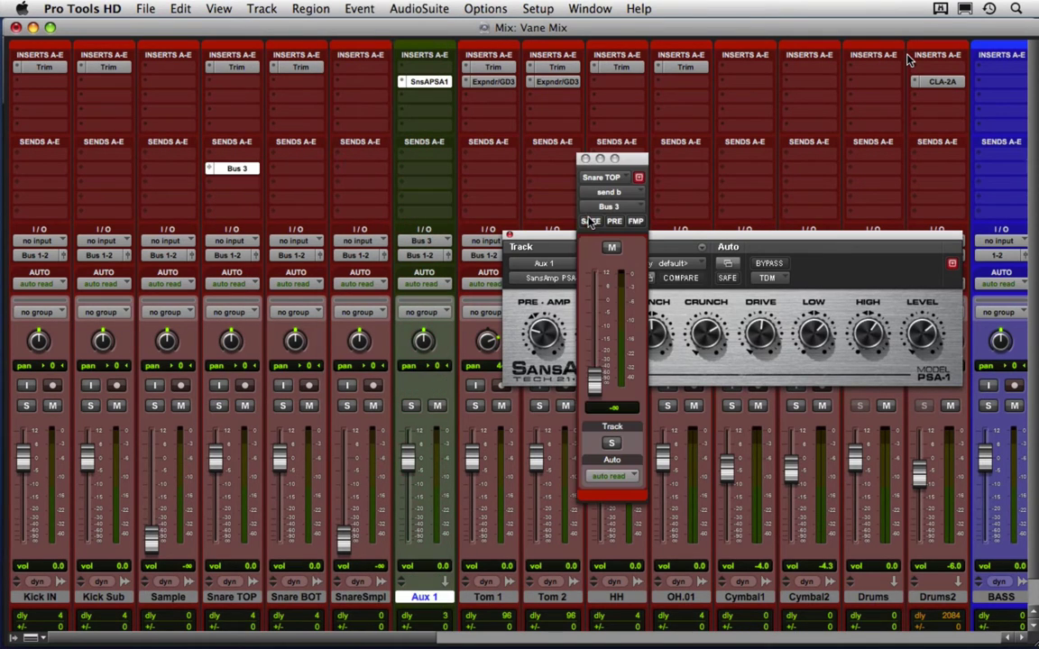
{"action": "left_click_drag", "start_coordinate": [627, 165], "coordinate": [609, 164]}
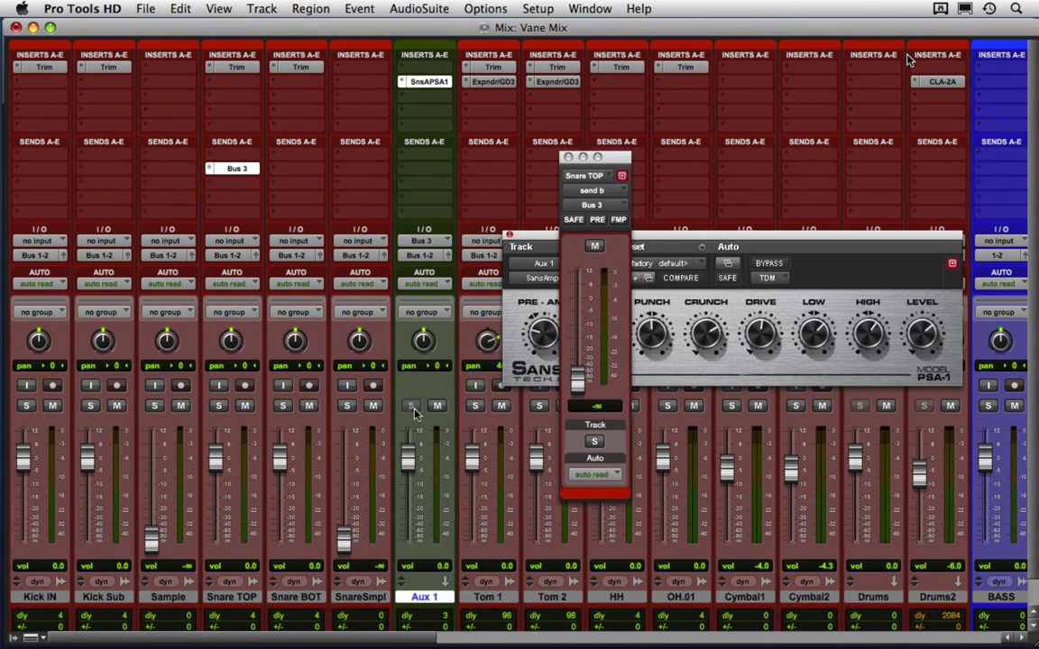
Step: Solo-safe the Aux 1 track and solo the Snare TOP track
{"action": "left_click", "coordinate": [222, 406]}
{"action": "left_click", "coordinate": [629, 150]}
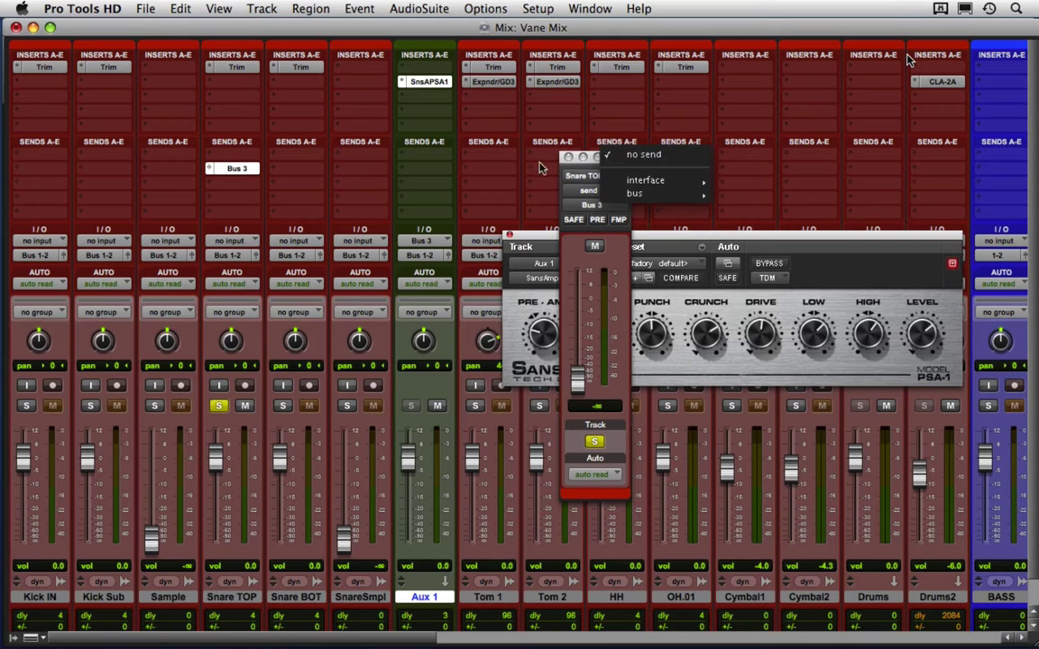
{"action": "left_click", "coordinate": [570, 176]}
Step: Arrange the Snare TOP send window and the SansAmp window on either side of the Aux 1 strip
{"action": "left_click_drag", "start_coordinate": [624, 160], "coordinate": [347, 191]}
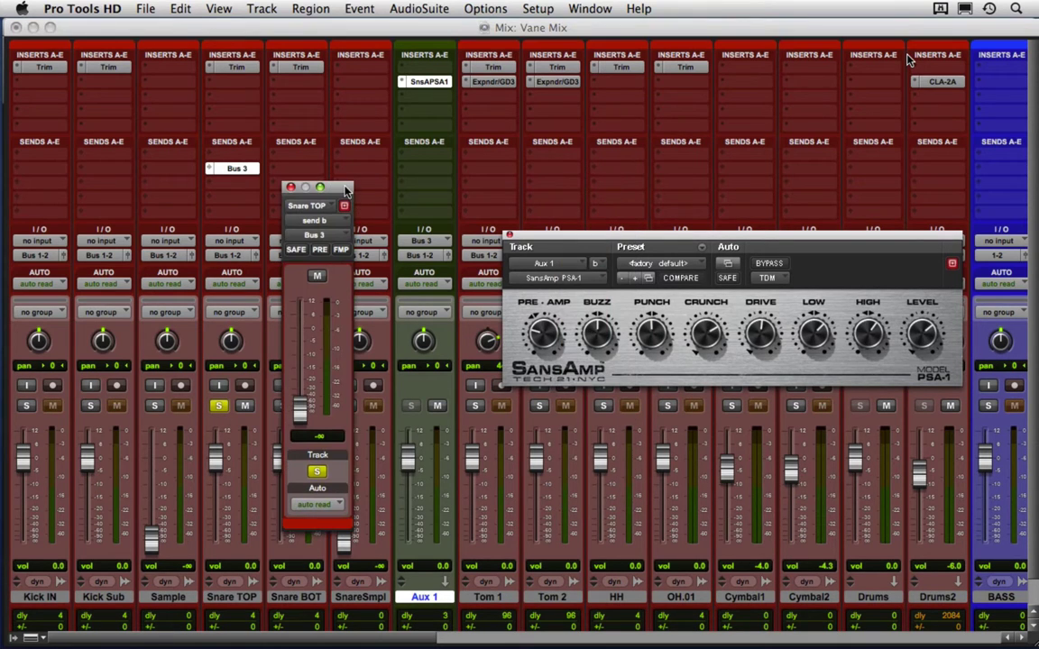
{"action": "left_click_drag", "start_coordinate": [587, 237], "coordinate": [558, 189]}
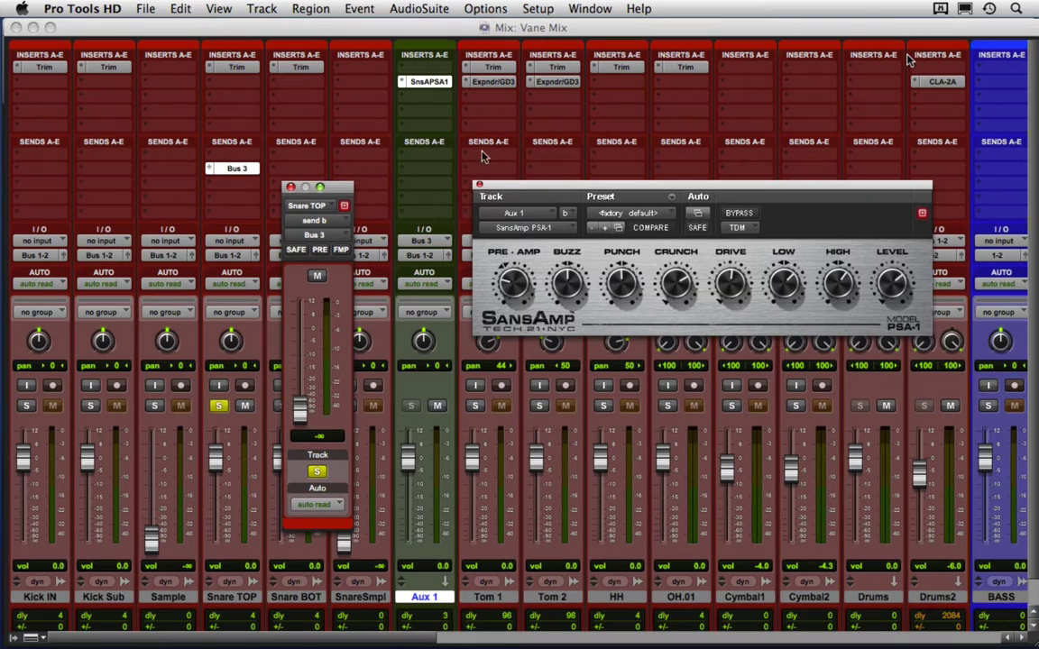
{"action": "left_click_drag", "start_coordinate": [532, 191], "coordinate": [537, 187]}
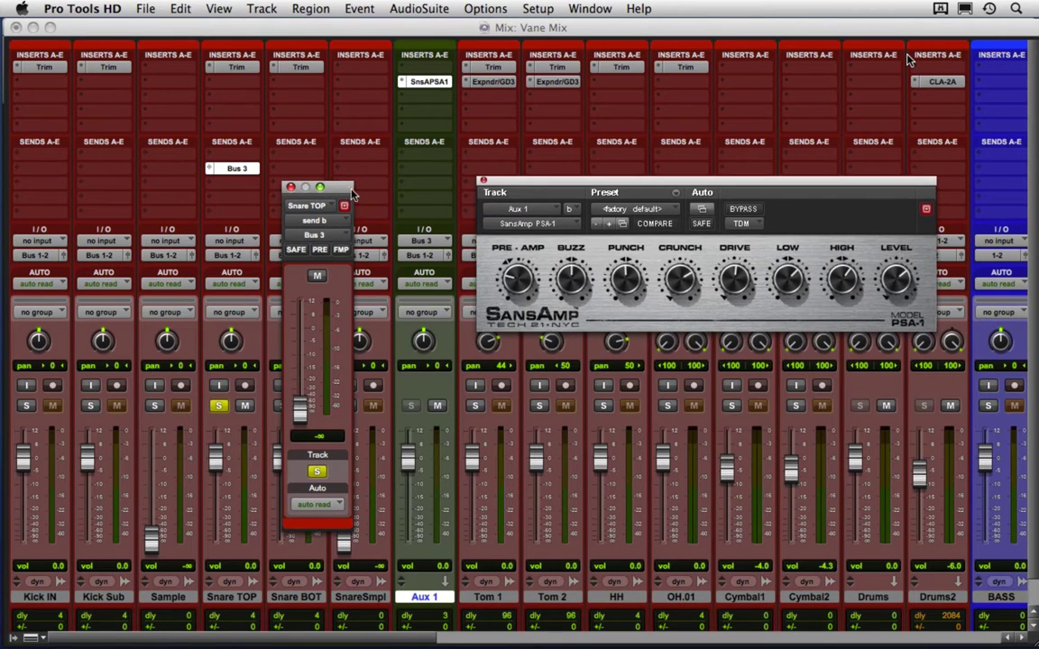
{"action": "left_click_drag", "start_coordinate": [352, 192], "coordinate": [390, 172]}
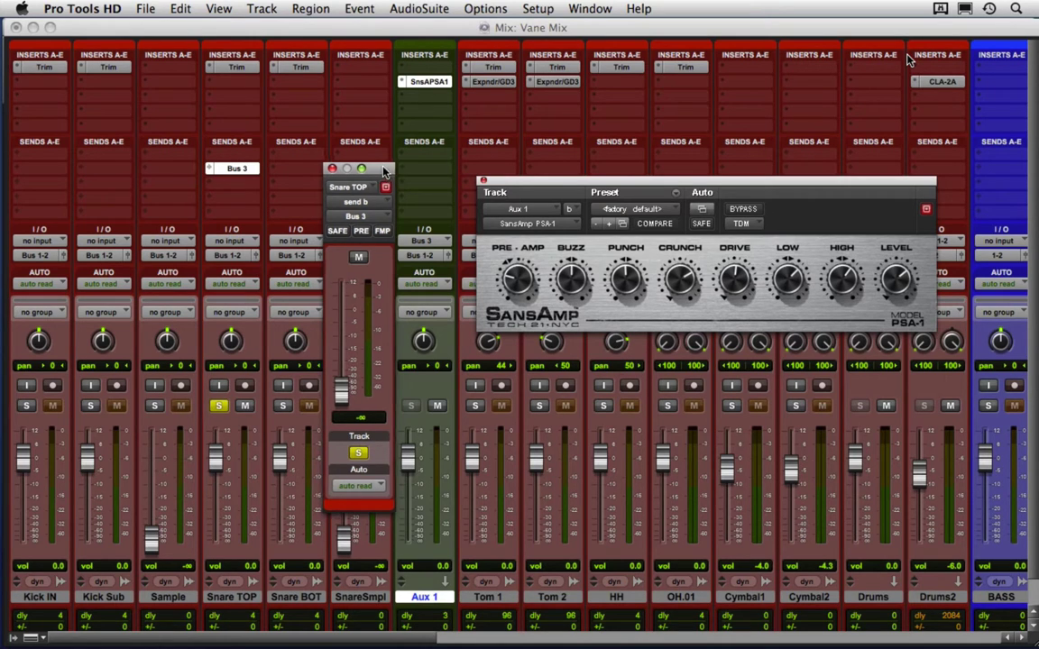
{"action": "left_click_drag", "start_coordinate": [390, 172], "coordinate": [380, 166]}
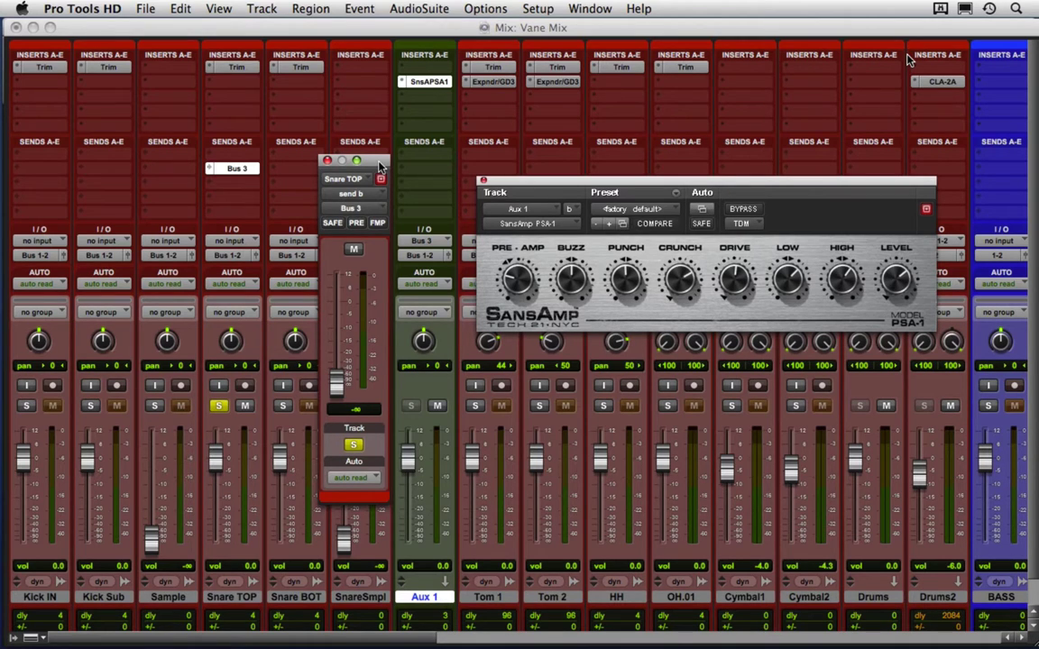
Step: Place the edit cursor at about bar 3 on Snare TOP in the Edit window, and start playback in the Mix window
{"action": "key", "text": "super+s"}
{"action": "key", "text": "super+equal"}
{"action": "left_click_drag", "start_coordinate": [383, 160], "coordinate": [388, 137]}
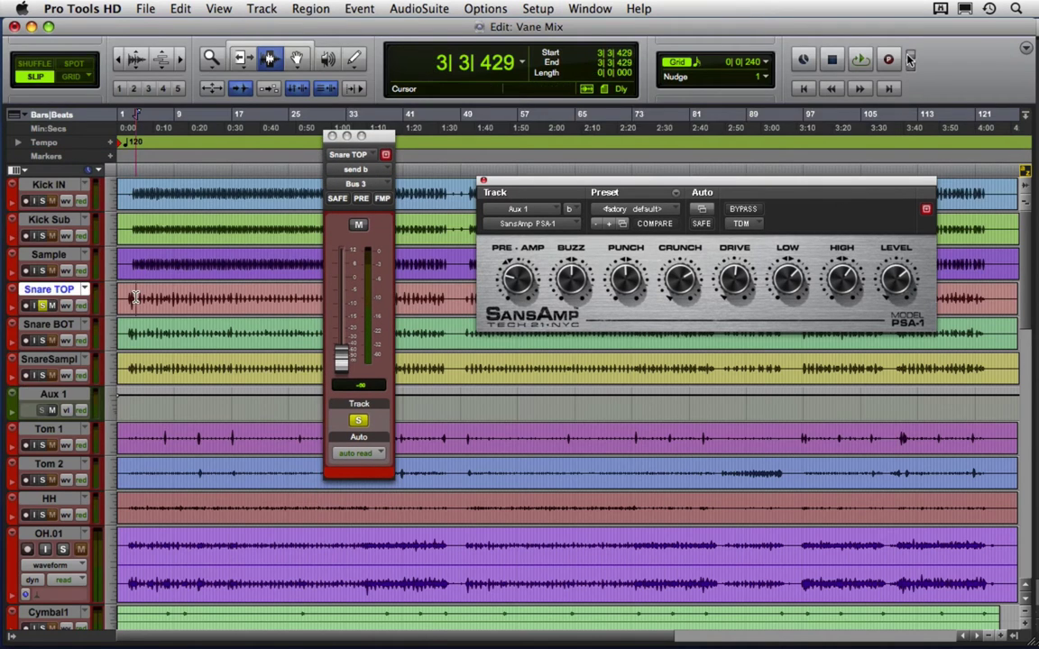
{"action": "key", "text": "super+equal"}
{"action": "key", "text": "super+s"}
{"action": "key", "text": "space"}
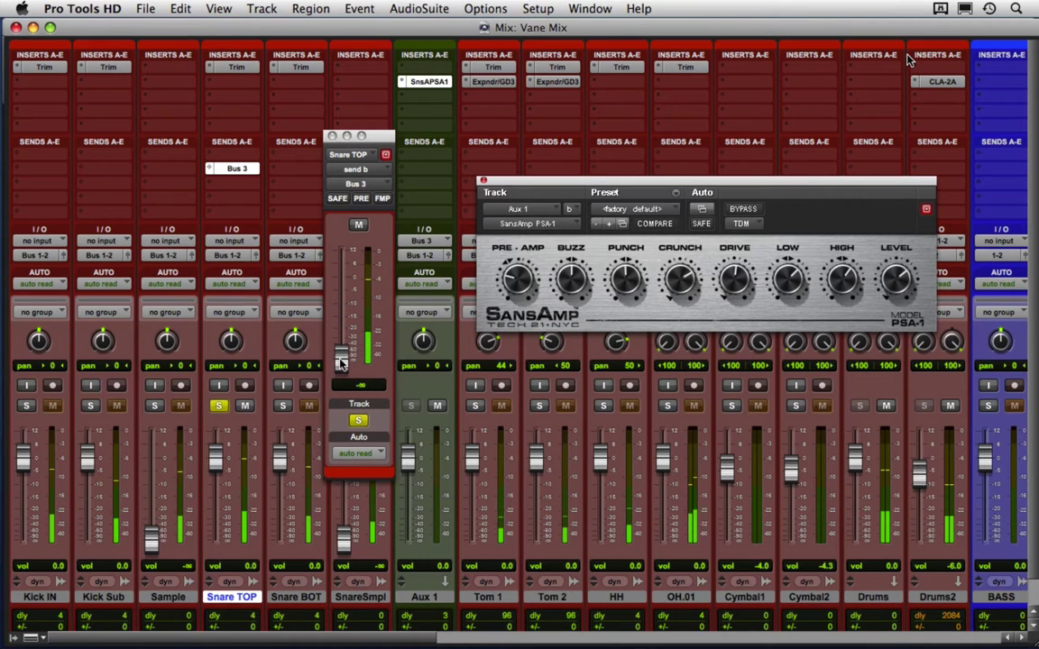
Step: Set the Snare TOP send level to 0.0 dB and save the session
{"action": "left_click", "coordinate": [341, 361], "text": "alt"}
{"action": "key", "text": "super+s"}
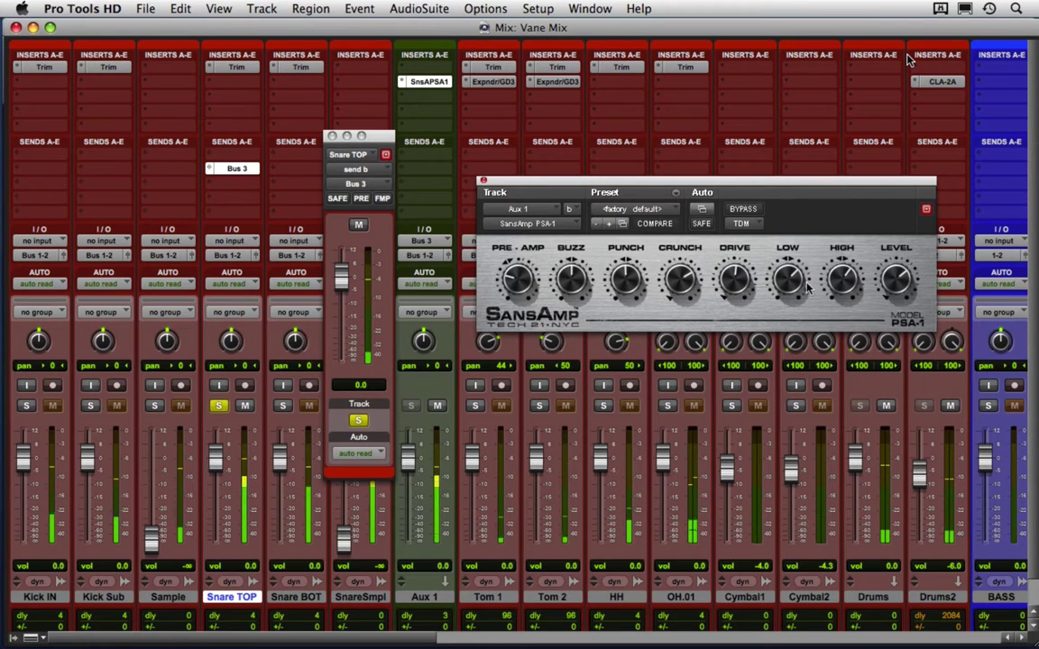
Step: Adjust the SansAmp's Crunch, Drive, Low and High knobs during playback, comparing the sound with the plug-in bypassed and active
{"action": "left_click_drag", "start_coordinate": [733, 289], "coordinate": [734, 285]}
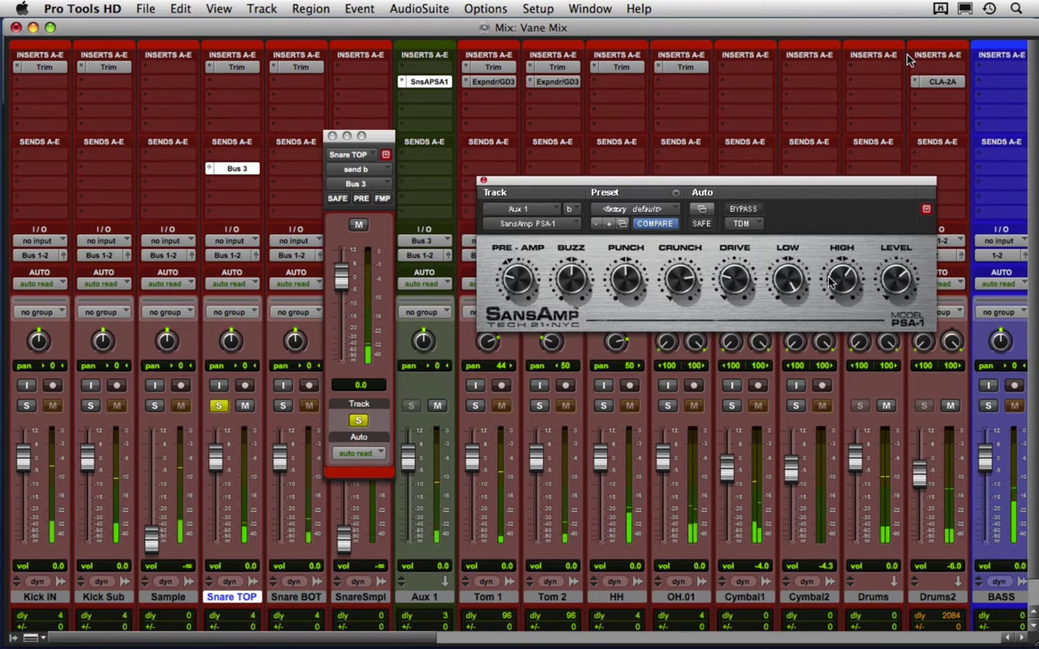
{"action": "left_click", "coordinate": [752, 212]}
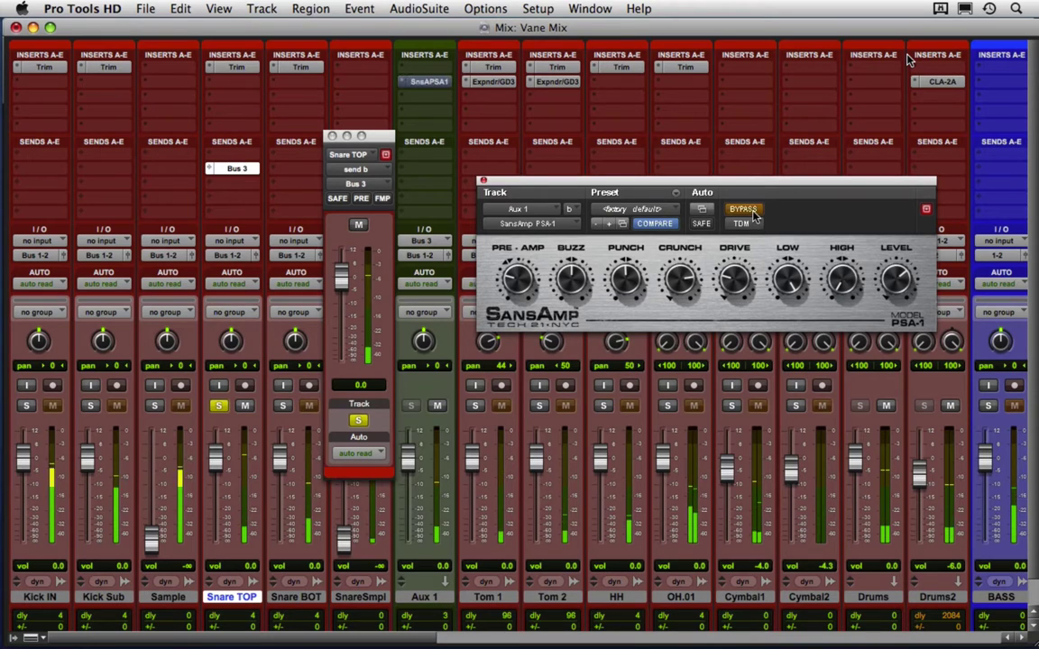
{"action": "left_click", "coordinate": [752, 212]}
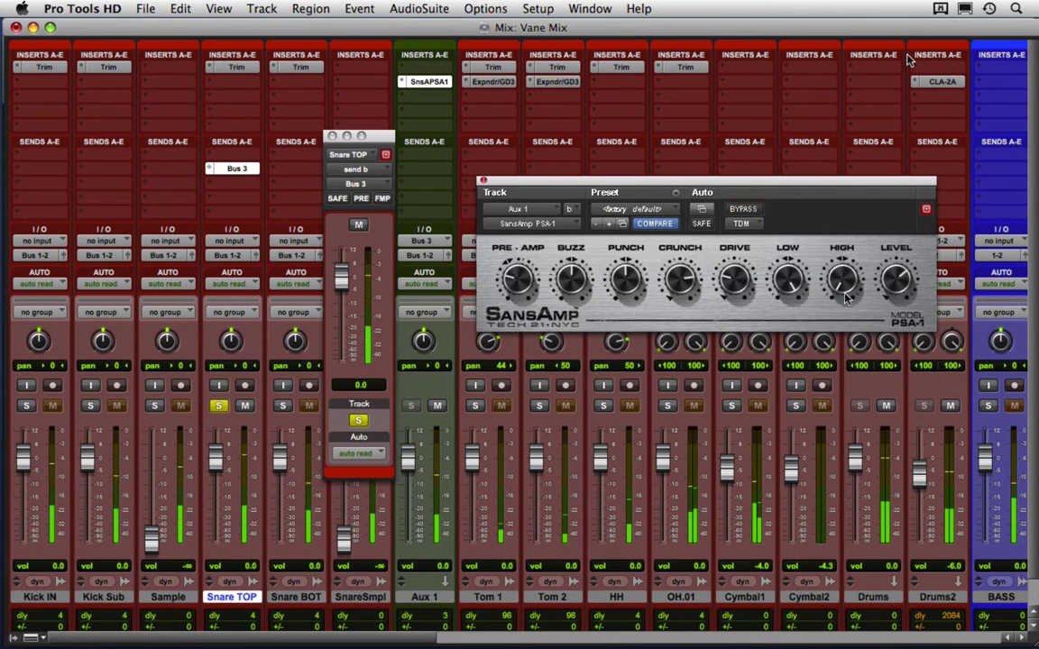
{"action": "left_click", "coordinate": [749, 211]}
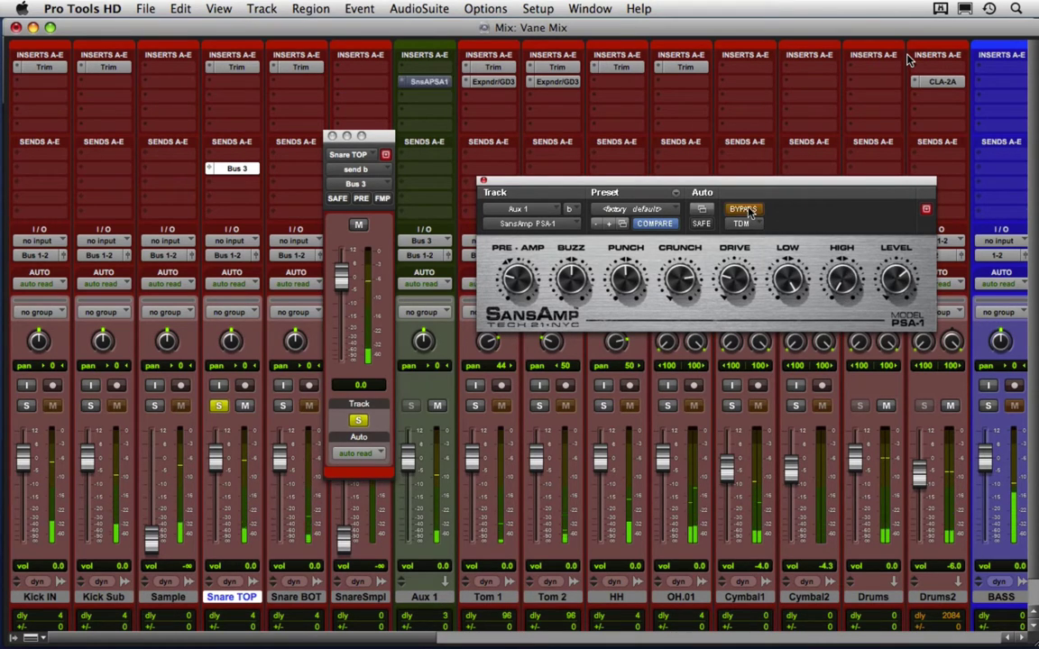
{"action": "left_click", "coordinate": [745, 211]}
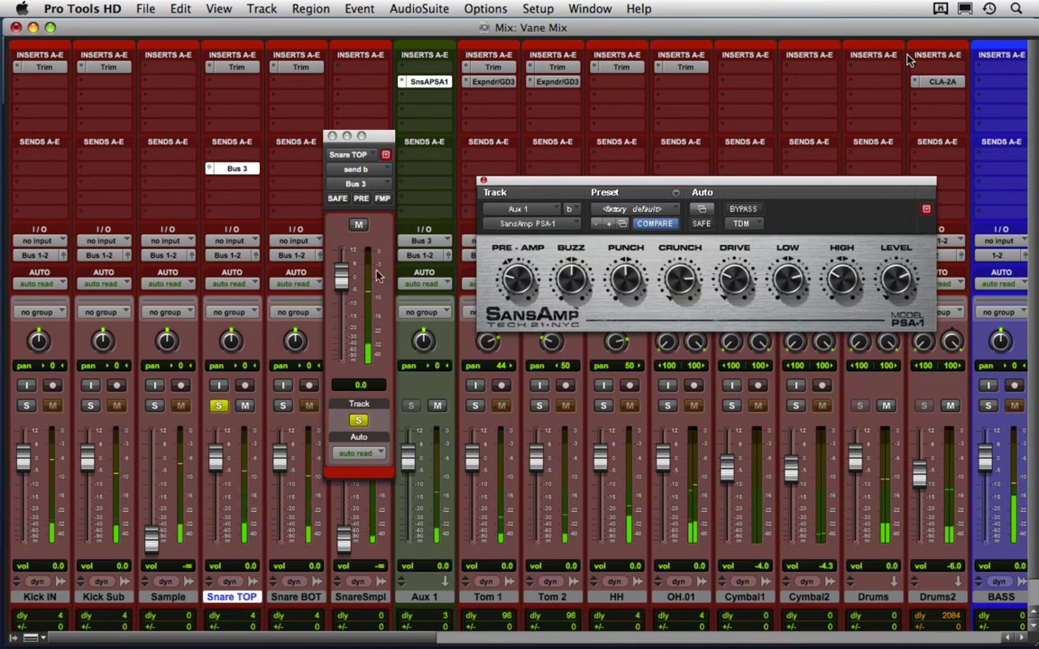
Step: Compare the snare with its Bus 3 send muted and unmuted, and close the SansAmp plug-in
{"action": "left_click", "coordinate": [359, 226]}
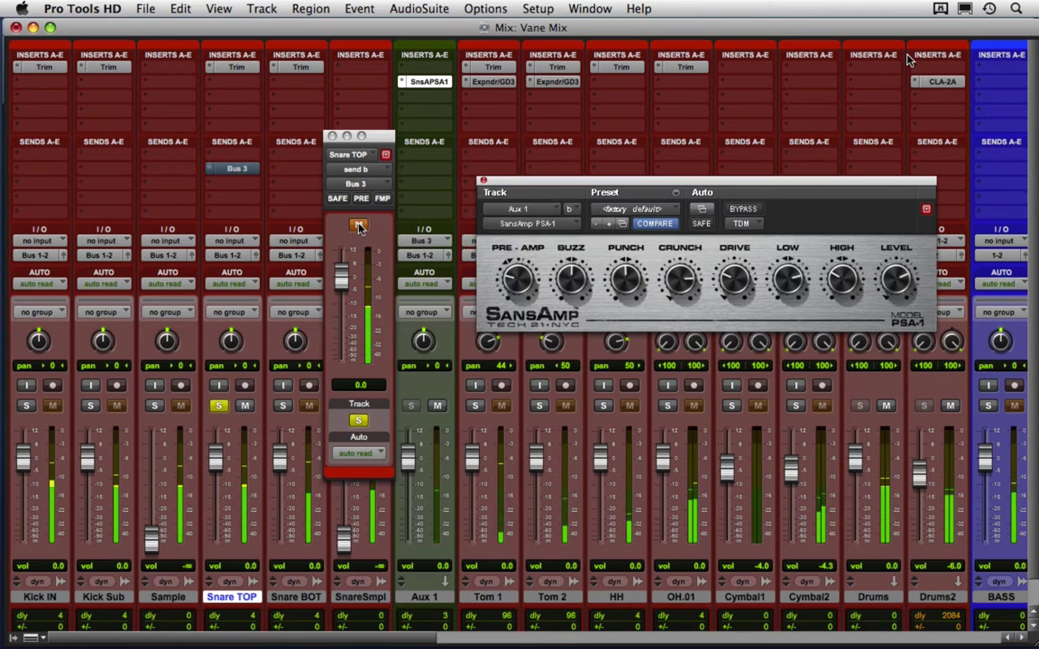
{"action": "left_click", "coordinate": [359, 226]}
{"action": "left_click_drag", "start_coordinate": [380, 136], "coordinate": [382, 133]}
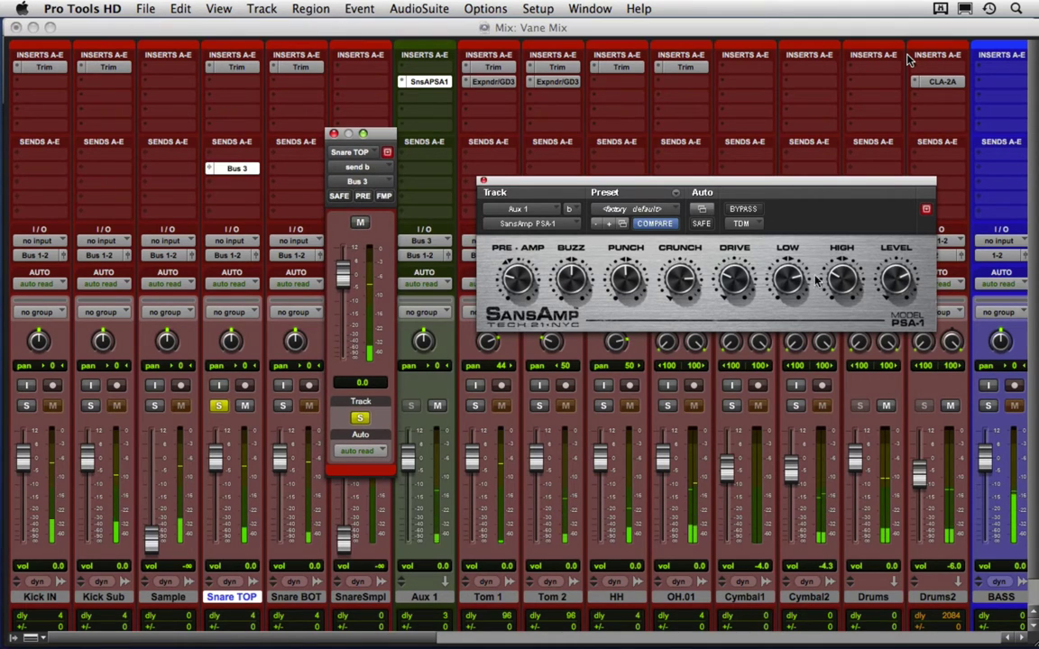
{"action": "left_click", "coordinate": [482, 181]}
Step: Copy the Snare TOP send to the Kick IN track and solo Kick IN instead of Snare TOP
{"action": "left_click_drag", "start_coordinate": [232, 169], "coordinate": [52, 172]}
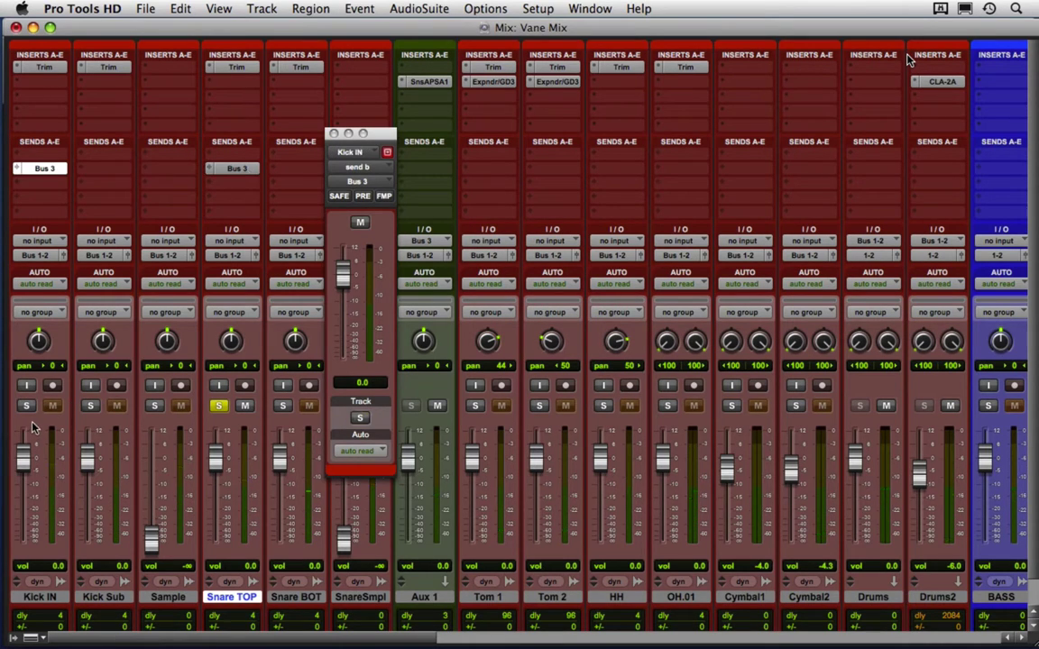
{"action": "left_click", "coordinate": [26, 406]}
{"action": "left_click", "coordinate": [218, 406]}
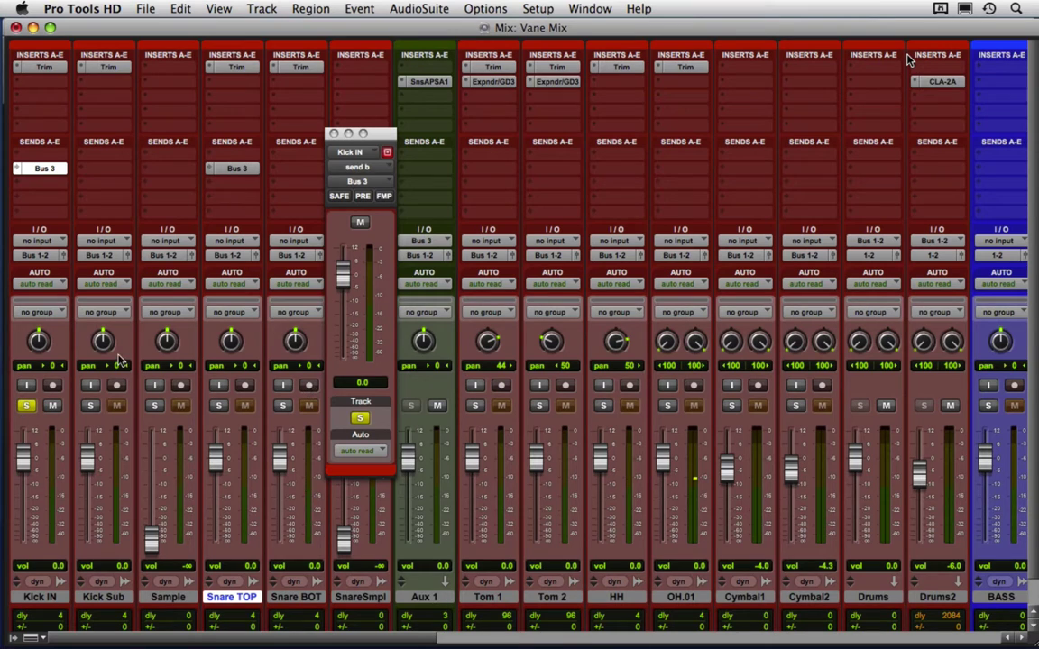
Step: Compare the Kick IN send muted and unmuted, trying its level at -2.8 dB and resetting it to 0.0 dB
{"action": "left_click", "coordinate": [361, 223]}
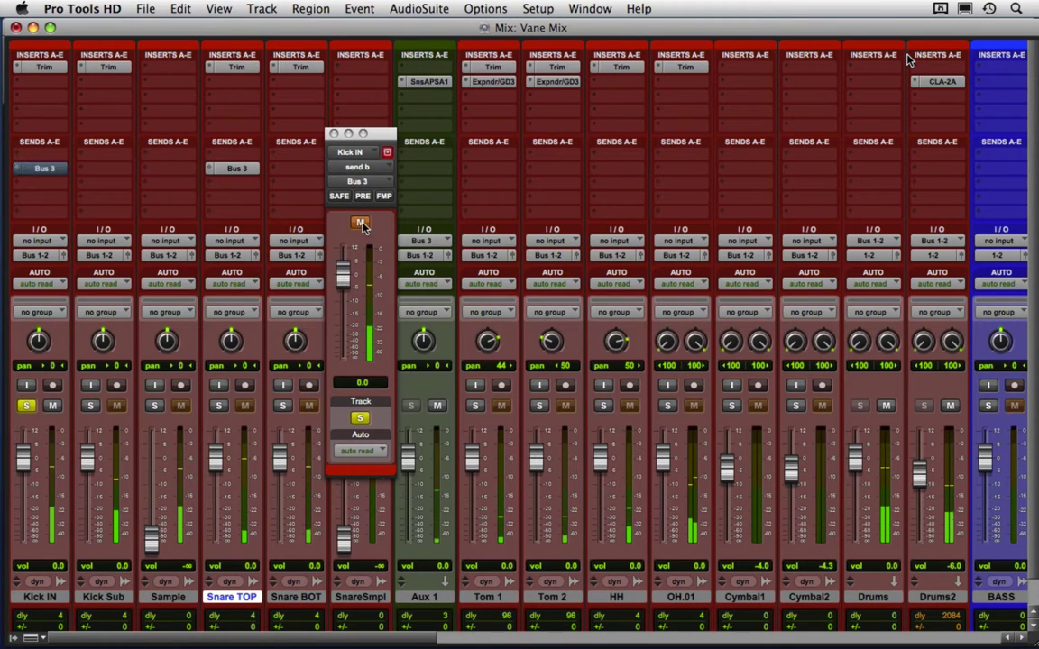
{"action": "left_click", "coordinate": [361, 223]}
{"action": "left_click_drag", "start_coordinate": [342, 272], "coordinate": [345, 288]}
{"action": "left_click", "coordinate": [361, 222]}
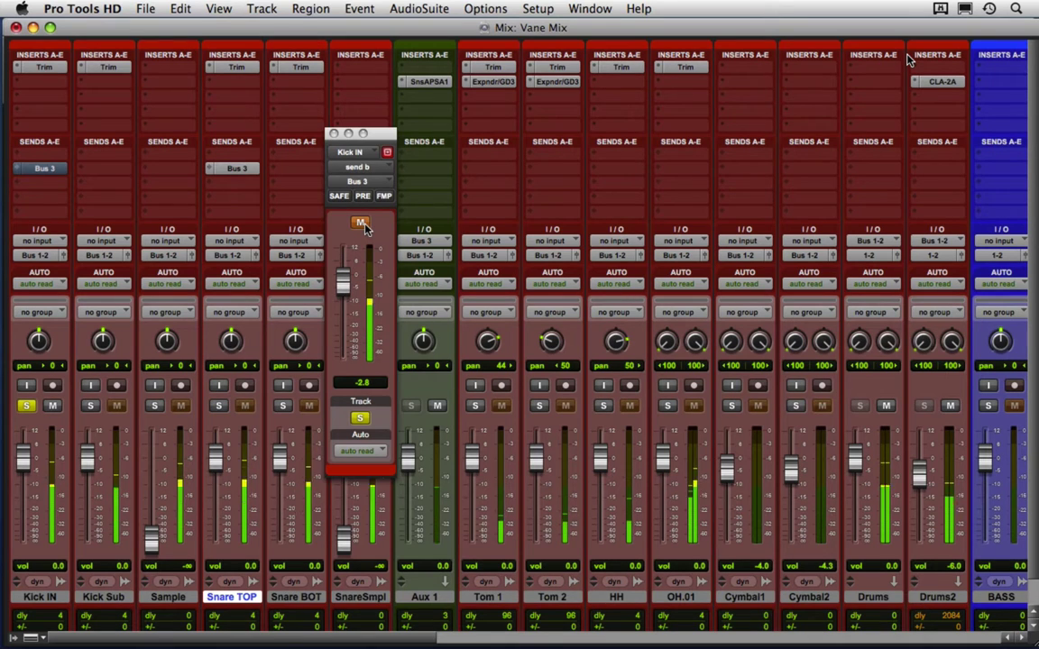
{"action": "left_click", "coordinate": [361, 222]}
{"action": "left_click", "coordinate": [343, 283], "text": "alt"}
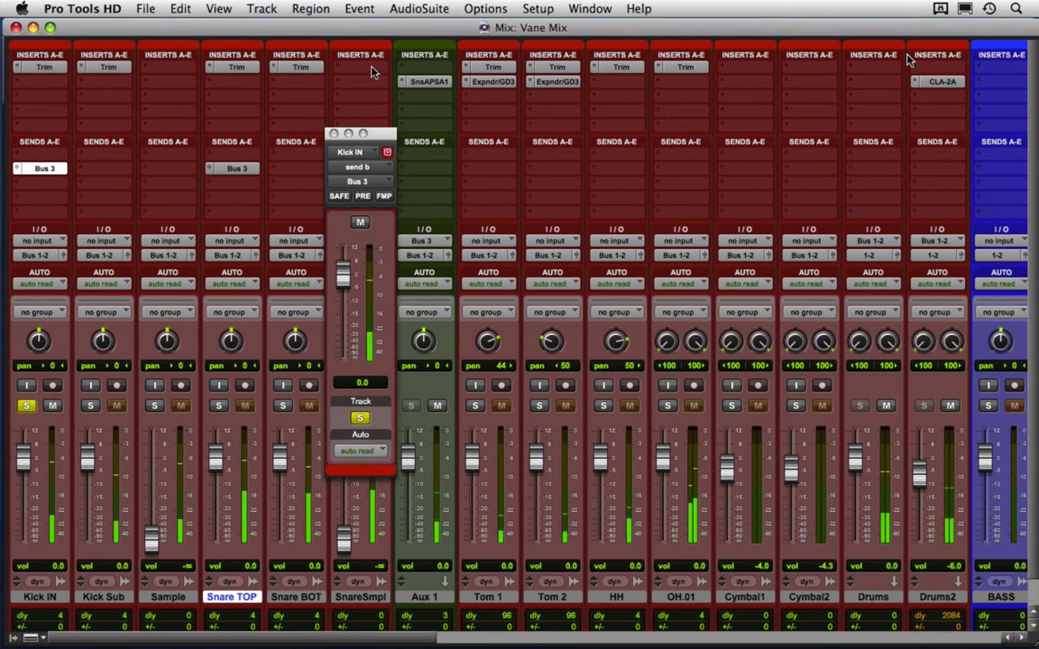
Step: Solo the tracks from Snare TOP through the guitars alongside Kick IN, save the session and start playback
{"action": "scroll", "coordinate": [909, 60], "scroll_direction": "right", "scroll_amount": 5}
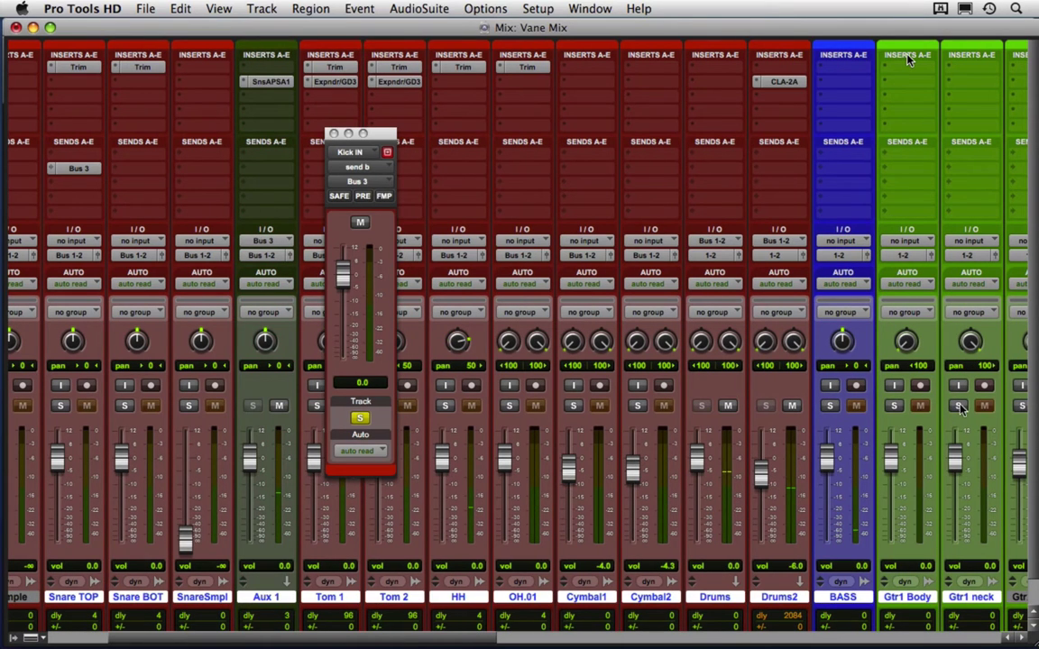
{"action": "left_click", "coordinate": [960, 407], "text": "alt"}
{"action": "key", "text": "super+s"}
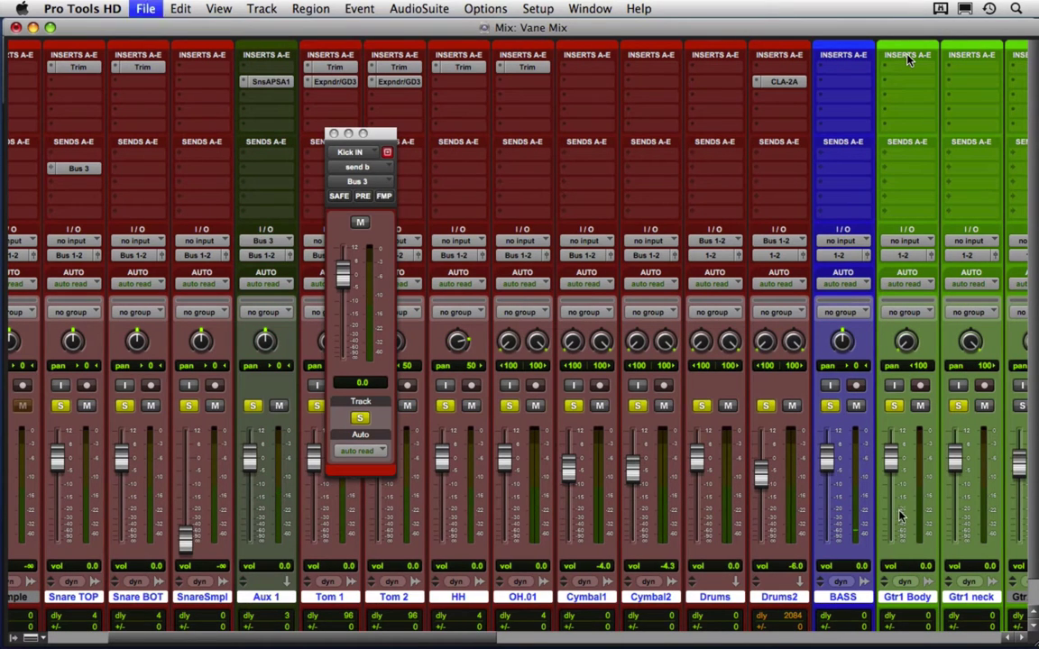
{"action": "key", "text": "space"}
{"action": "left_click_drag", "start_coordinate": [379, 134], "coordinate": [489, 150]}
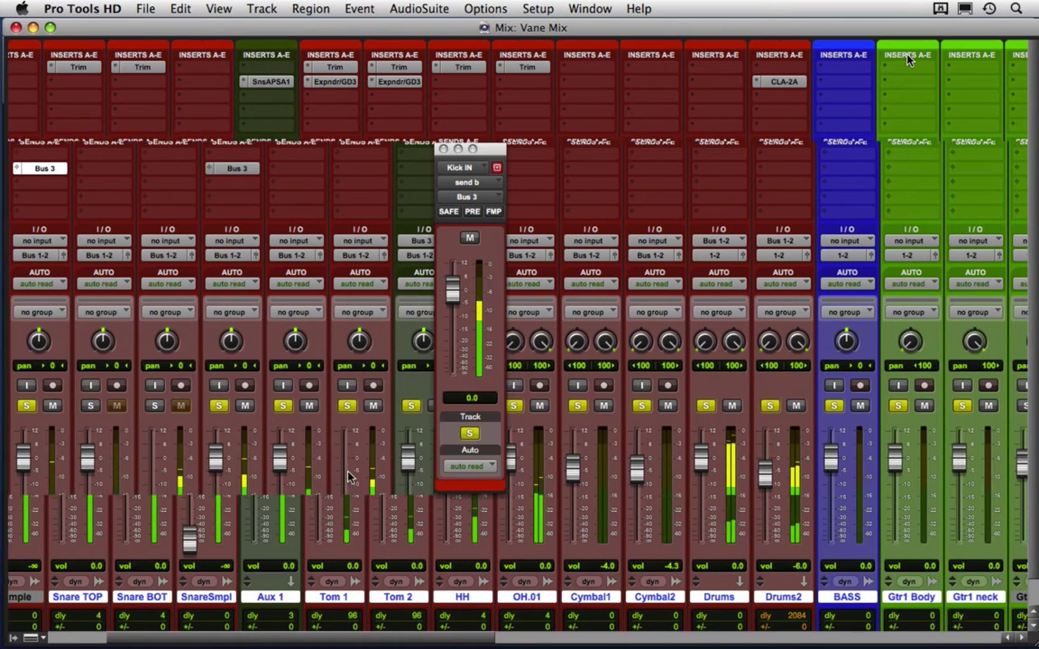
{"action": "scroll", "coordinate": [909, 60], "scroll_direction": "left", "scroll_amount": 5}
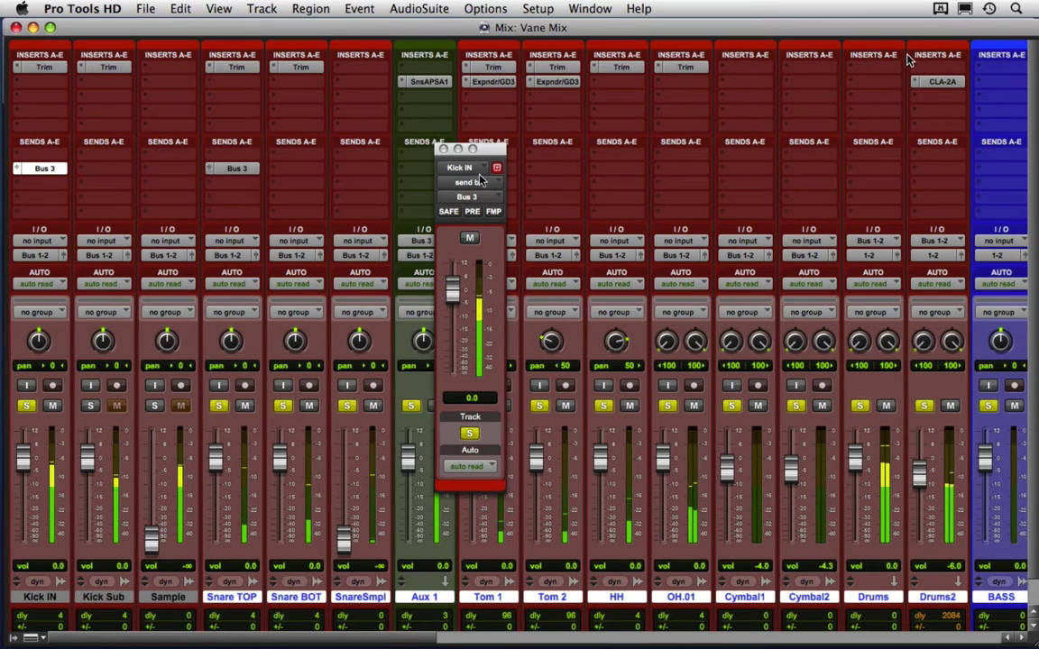
Step: Open the Snare TOP send to Bus 3 and compare the mix with Aux 1 muted and unmuted
{"action": "left_click_drag", "start_coordinate": [480, 150], "coordinate": [523, 132]}
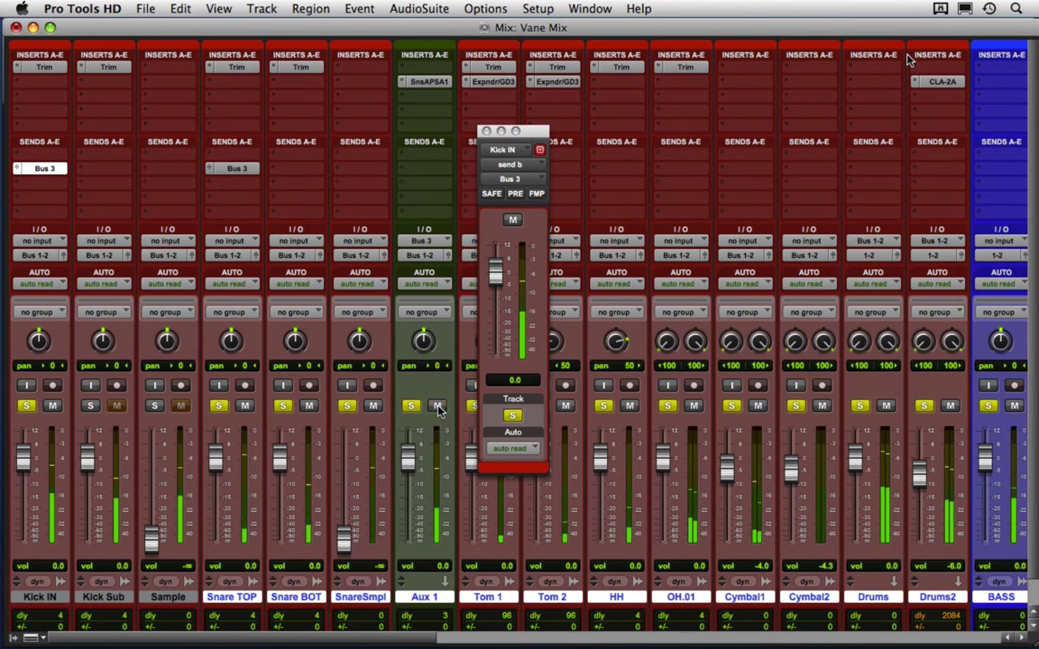
{"action": "left_click", "coordinate": [227, 169]}
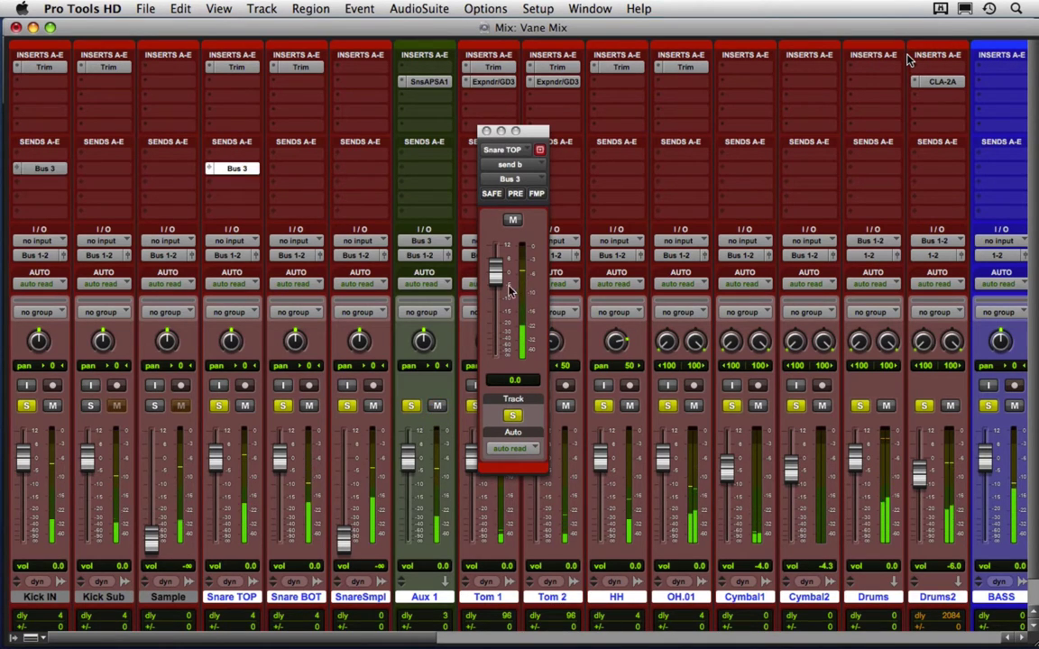
{"action": "left_click", "coordinate": [437, 407]}
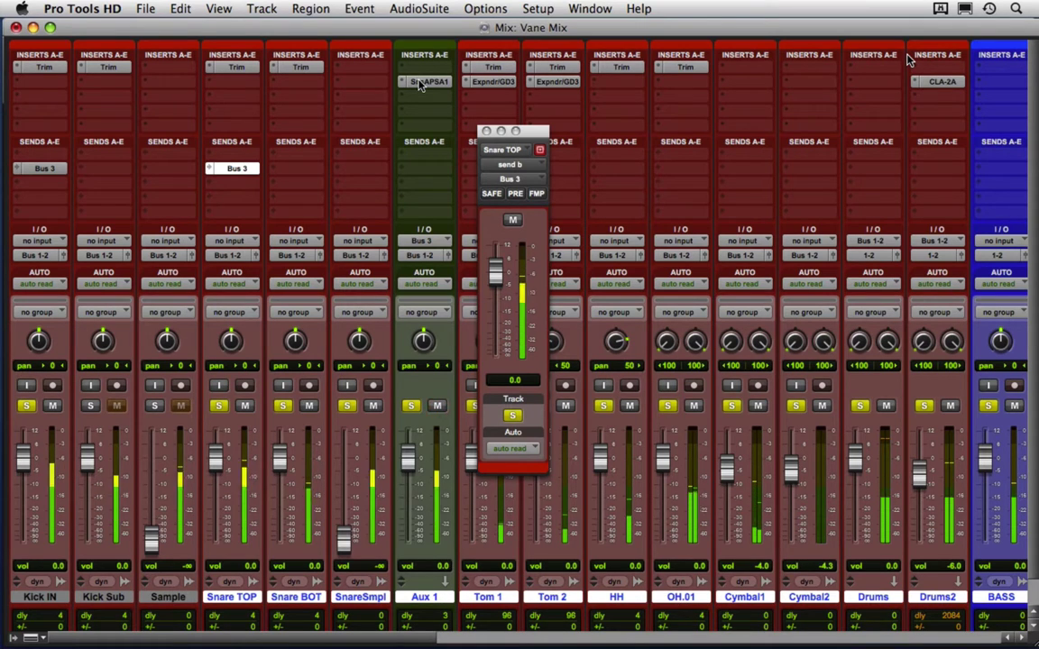
Step: Open the SansAmp on Aux 1, solo Kick Sub with the other tracks, and close the plug-in and send windows
{"action": "left_click", "coordinate": [424, 81]}
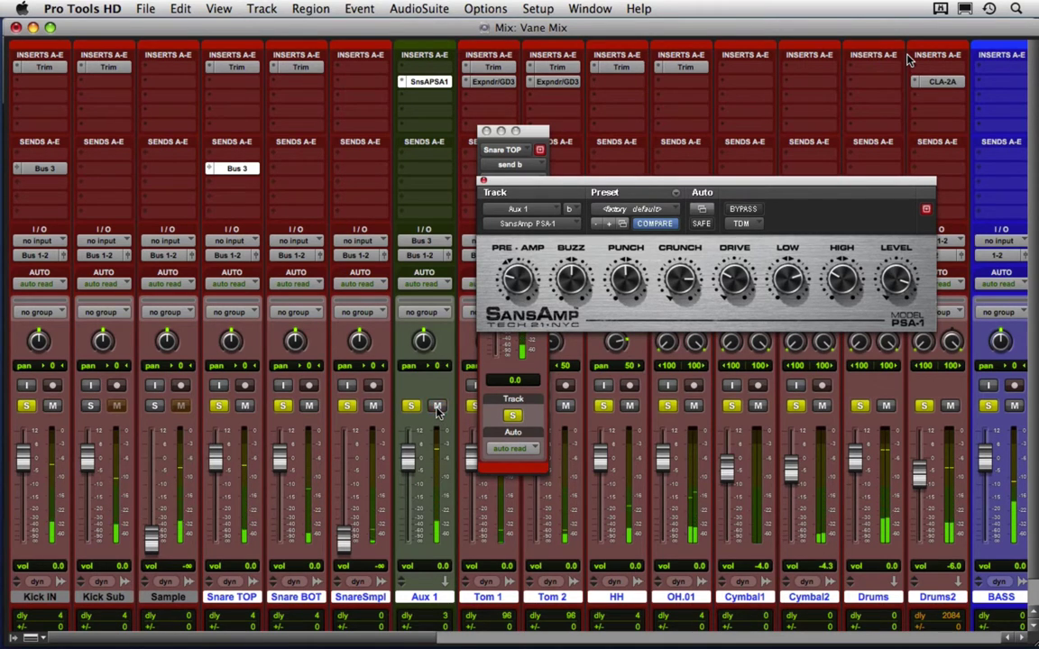
{"action": "left_click", "coordinate": [91, 406]}
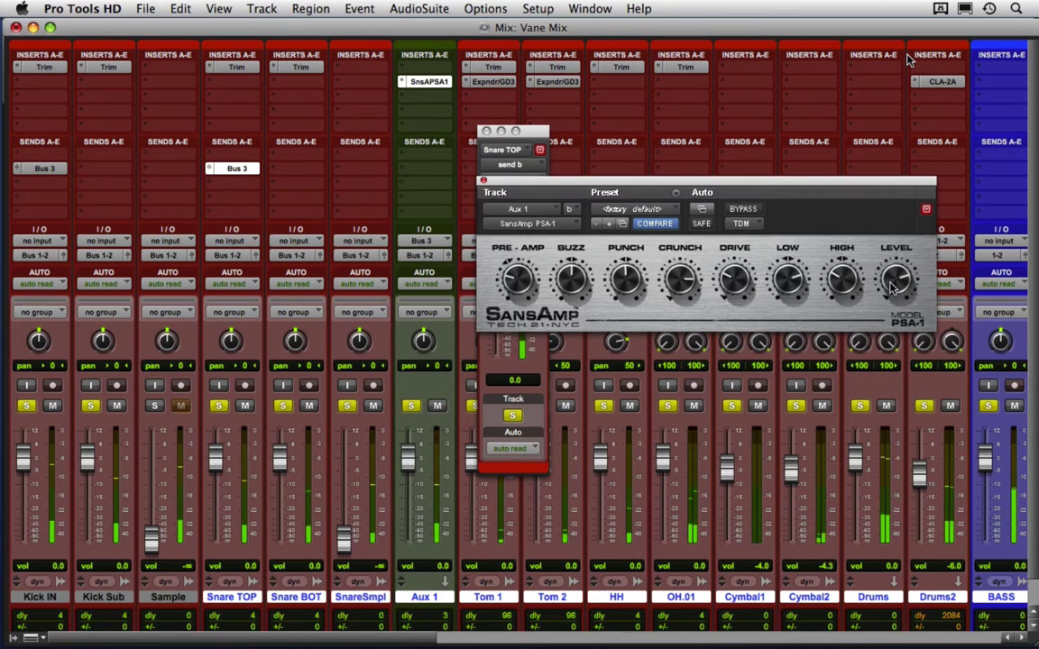
{"action": "left_click", "coordinate": [483, 179]}
{"action": "left_click", "coordinate": [487, 132]}
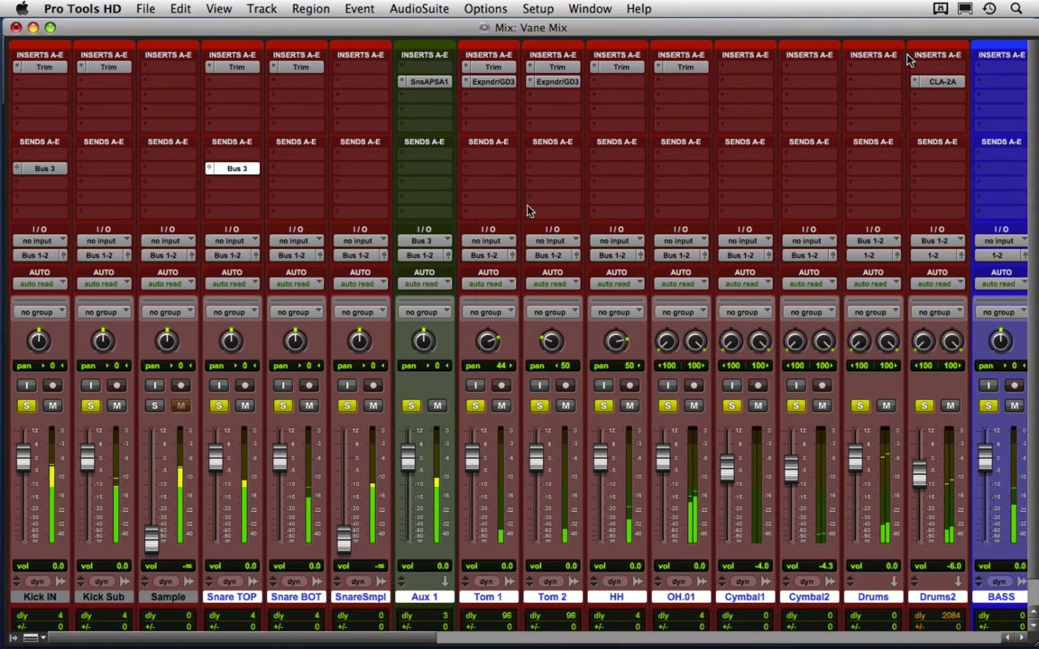
Step: Add a Bus 3 (Mono) send to the BASS track in slot b and raise its level to about -10.4 dB
{"action": "scroll", "coordinate": [670, 372], "scroll_direction": "right", "scroll_amount": 6}
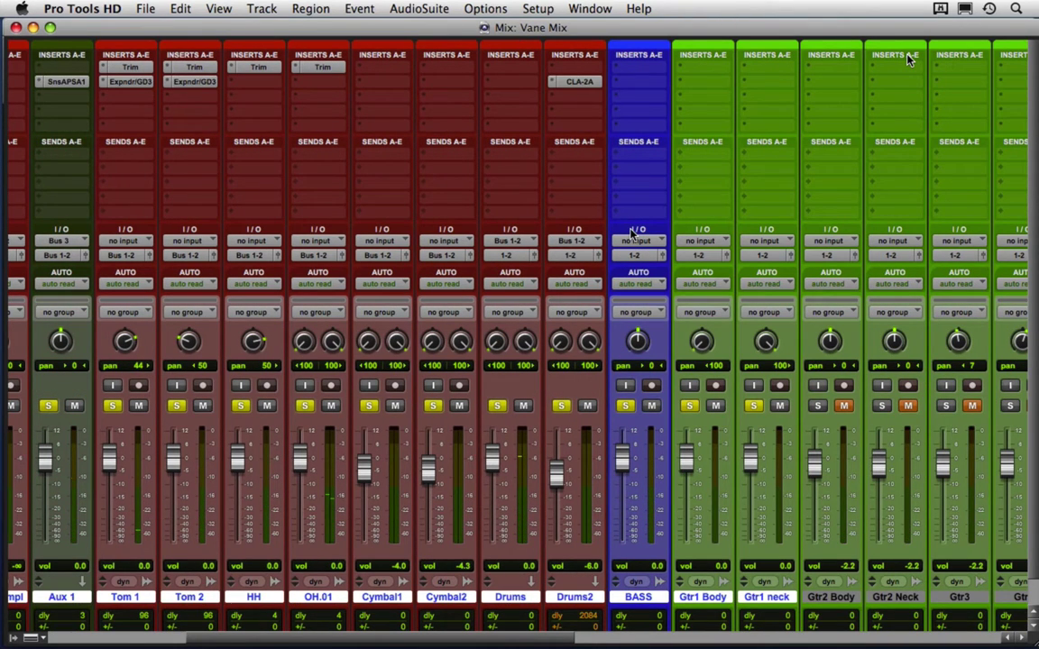
{"action": "left_click", "coordinate": [635, 172]}
{"action": "mouse_move", "coordinate": [721, 209]}
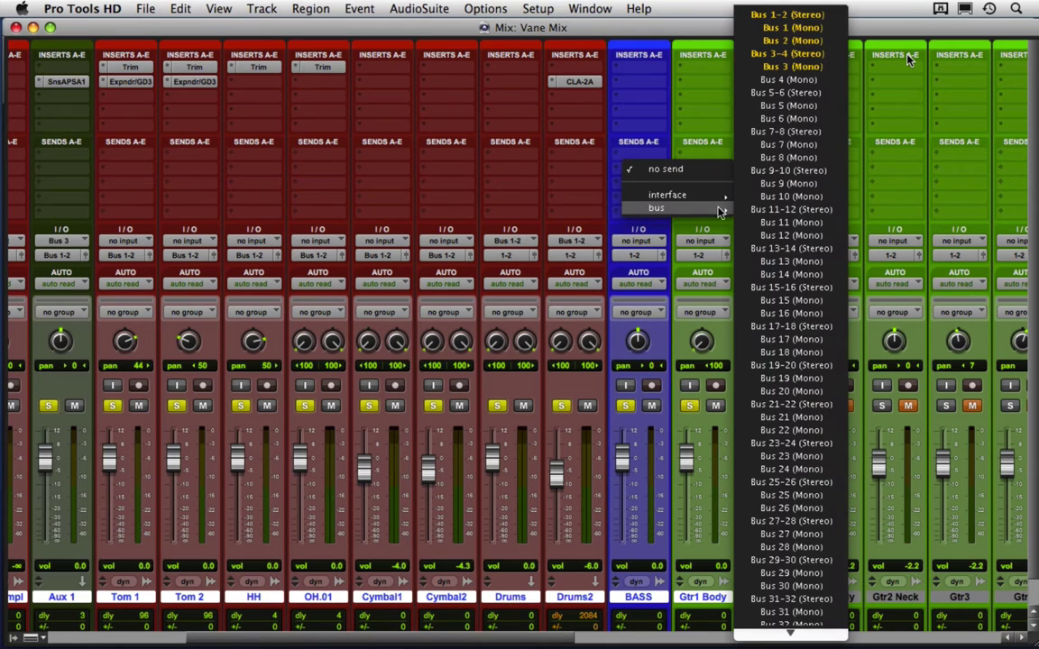
{"action": "left_click", "coordinate": [827, 66]}
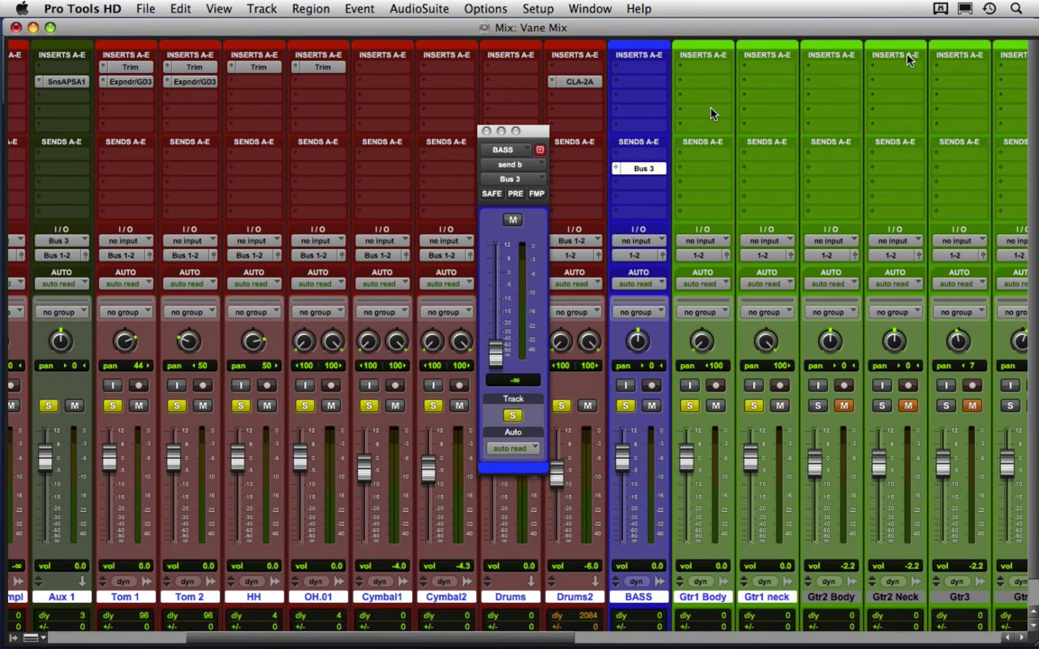
{"action": "scroll", "coordinate": [83, 203], "scroll_direction": "left", "scroll_amount": 6}
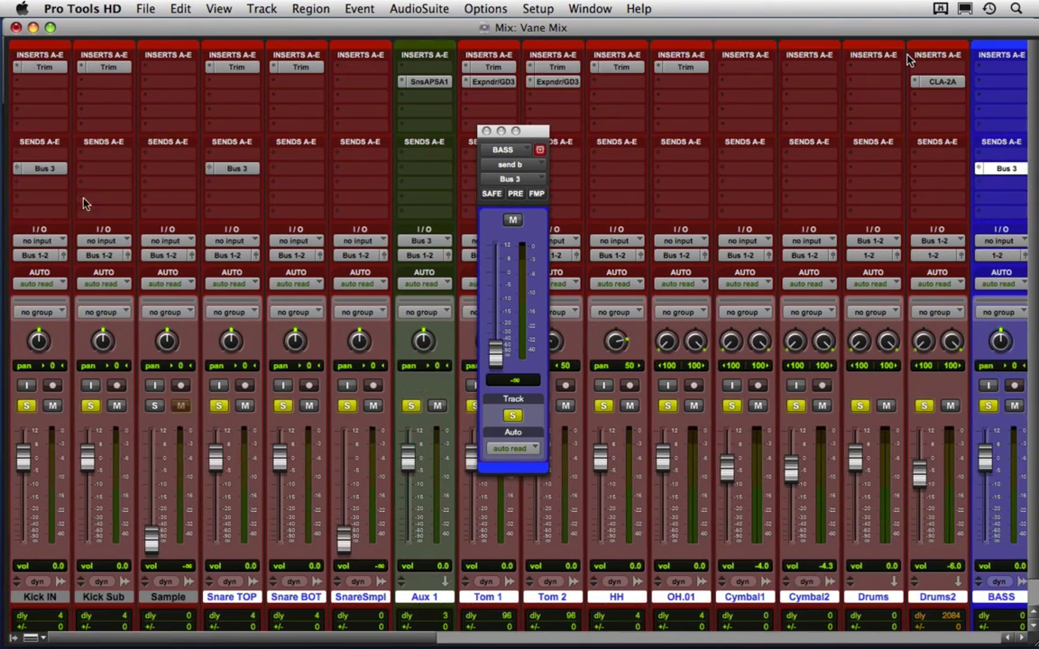
{"action": "left_click_drag", "start_coordinate": [545, 135], "coordinate": [573, 133]}
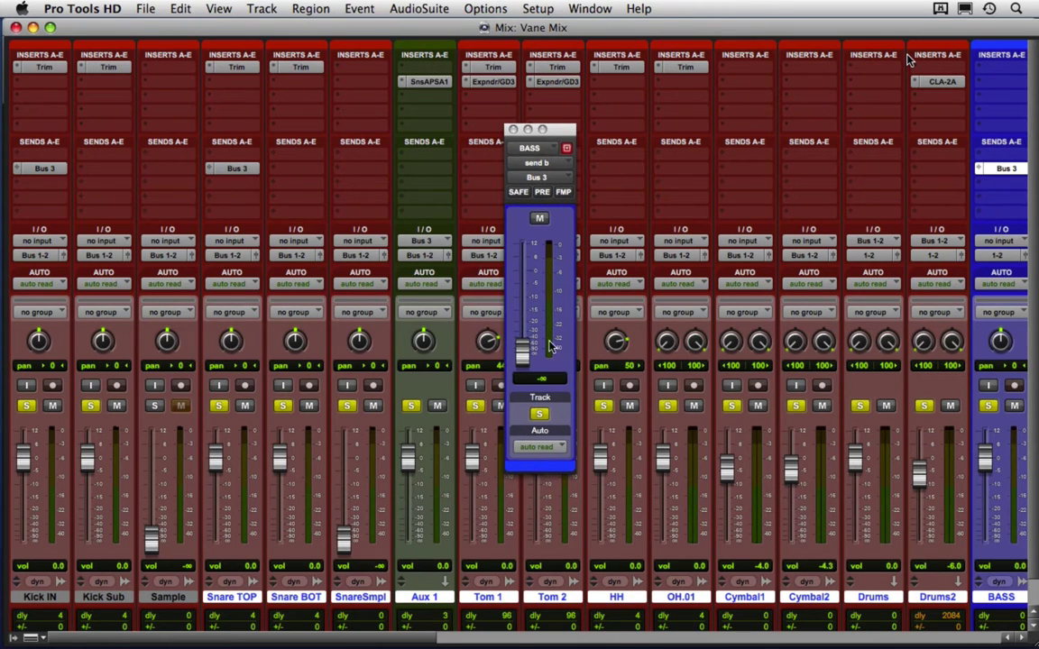
{"action": "scroll", "coordinate": [868, 437], "scroll_direction": "right", "scroll_amount": 1}
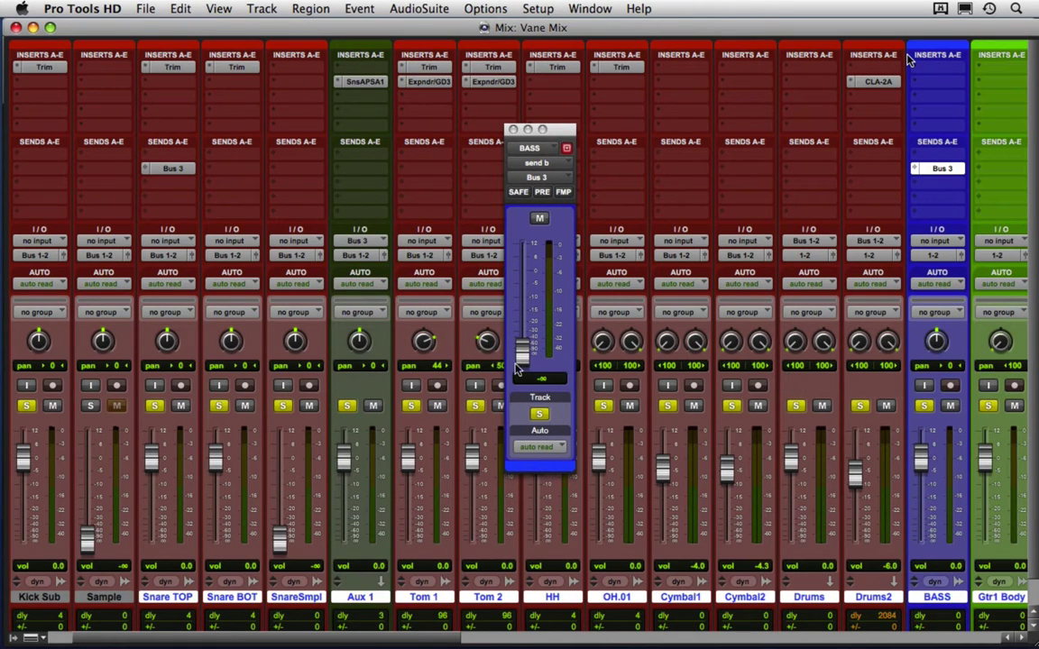
{"action": "left_click_drag", "start_coordinate": [523, 356], "coordinate": [526, 285]}
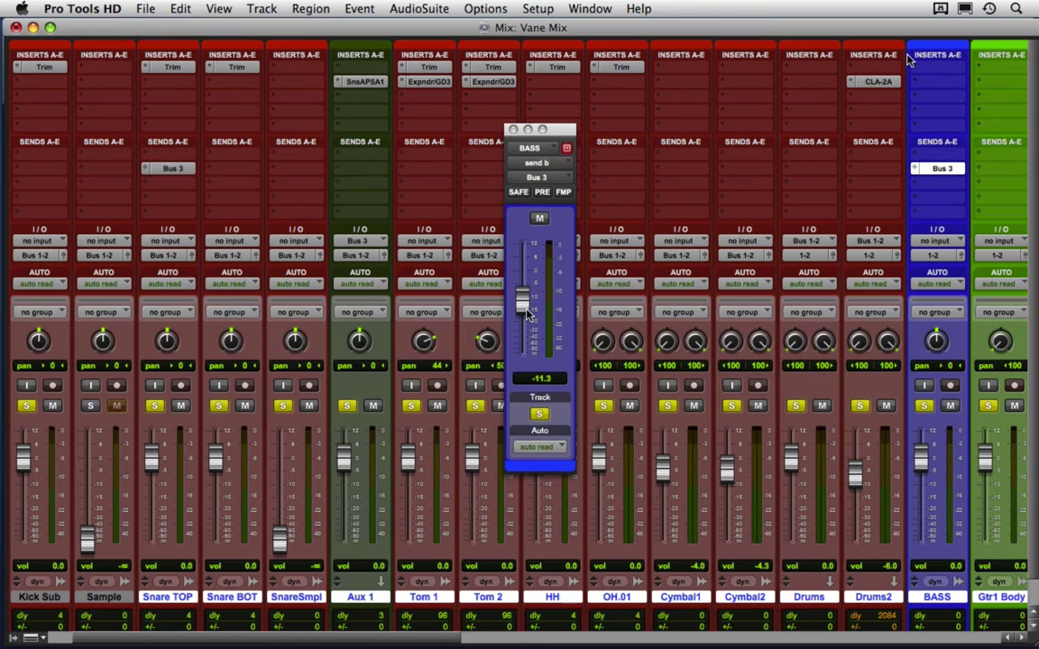
Step: Stop playback, select the B3 region starting at bar 36 in the Edit window, and play the song from there
{"action": "key", "text": "super+equal"}
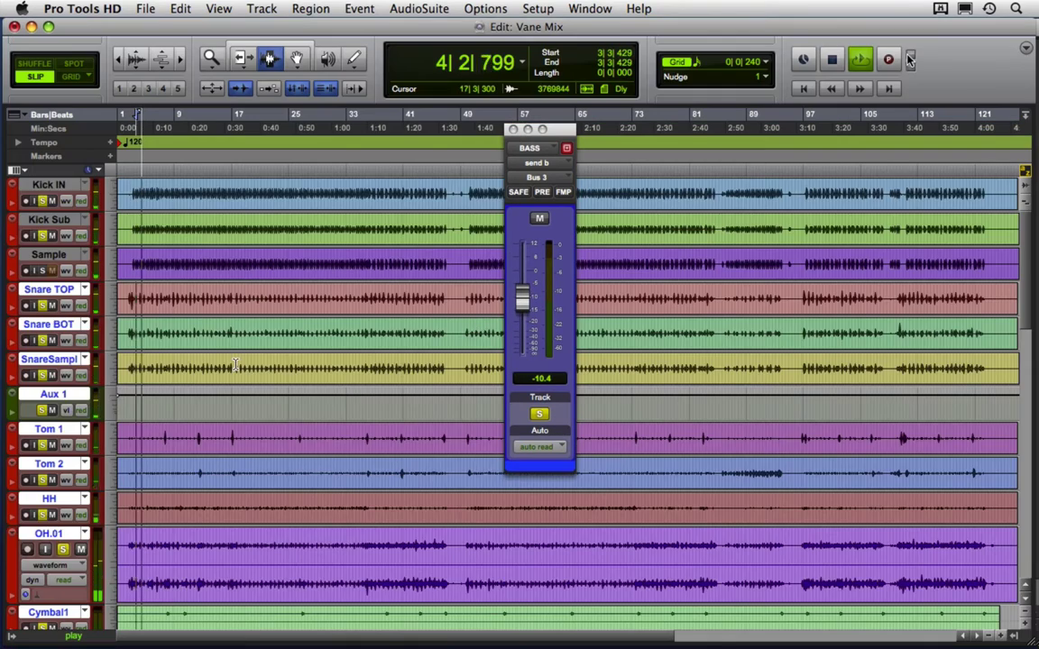
{"action": "scroll", "coordinate": [360, 451], "scroll_direction": "down", "scroll_amount": 10}
{"action": "key", "text": "space"}
{"action": "scroll", "coordinate": [420, 541], "scroll_direction": "down", "scroll_amount": 5}
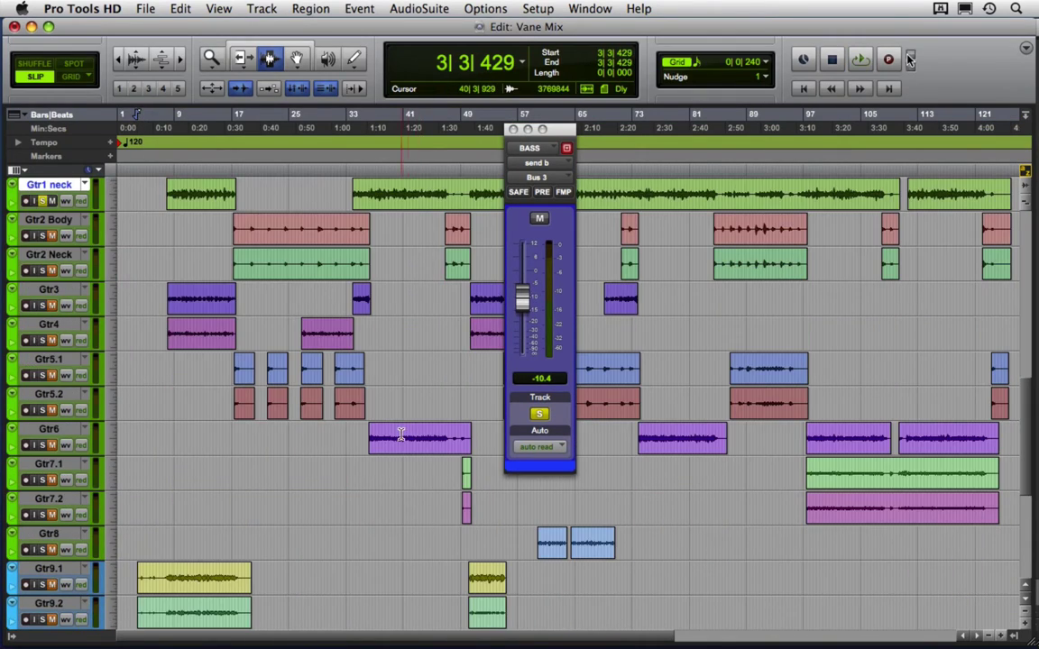
{"action": "scroll", "coordinate": [397, 441], "scroll_direction": "up", "scroll_amount": 2}
{"action": "scroll", "coordinate": [397, 442], "scroll_direction": "down", "scroll_amount": 10}
{"action": "double_click", "coordinate": [403, 449]}
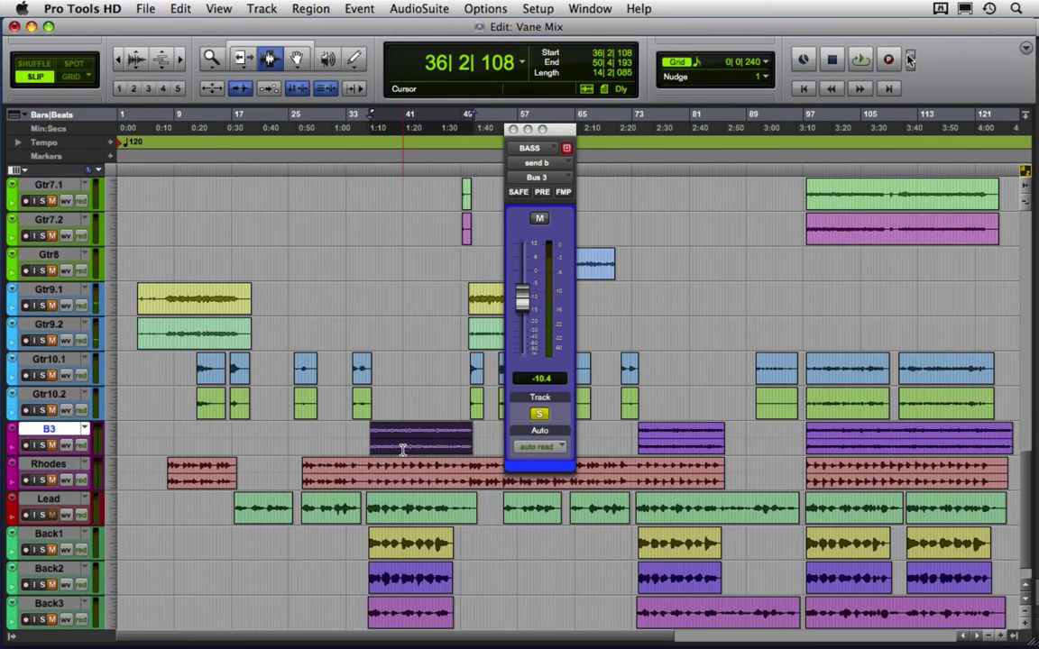
{"action": "scroll", "coordinate": [338, 336], "scroll_direction": "up", "scroll_amount": 15}
{"action": "key", "text": "space"}
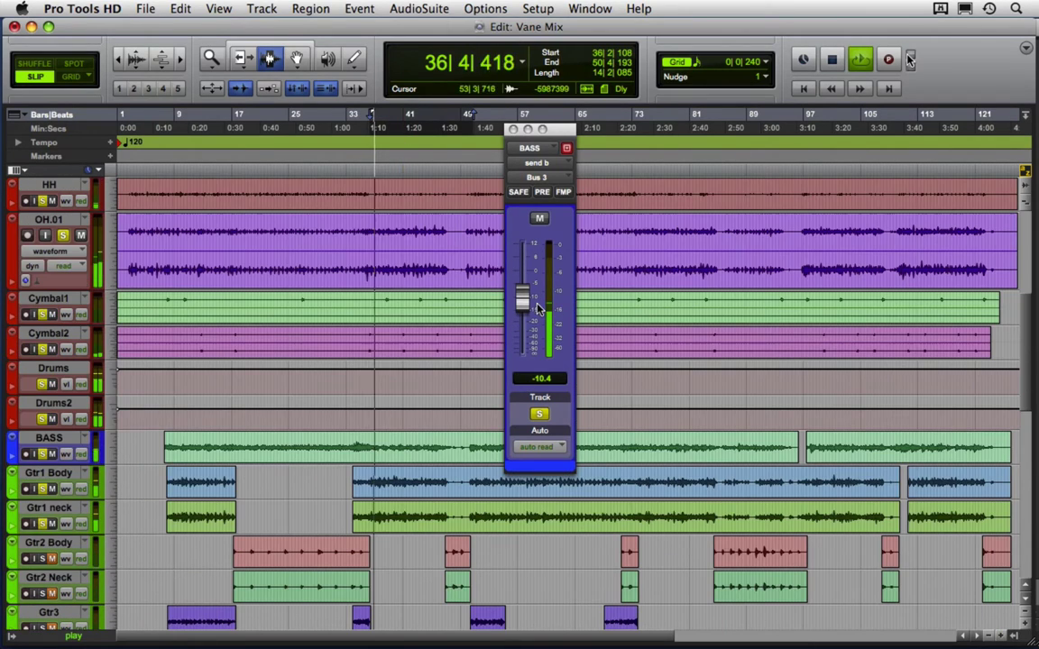
Step: Try the BASS send at -2.5 dB, settle its level at -5.5 dB, and close the send window
{"action": "key", "text": "super+equal"}
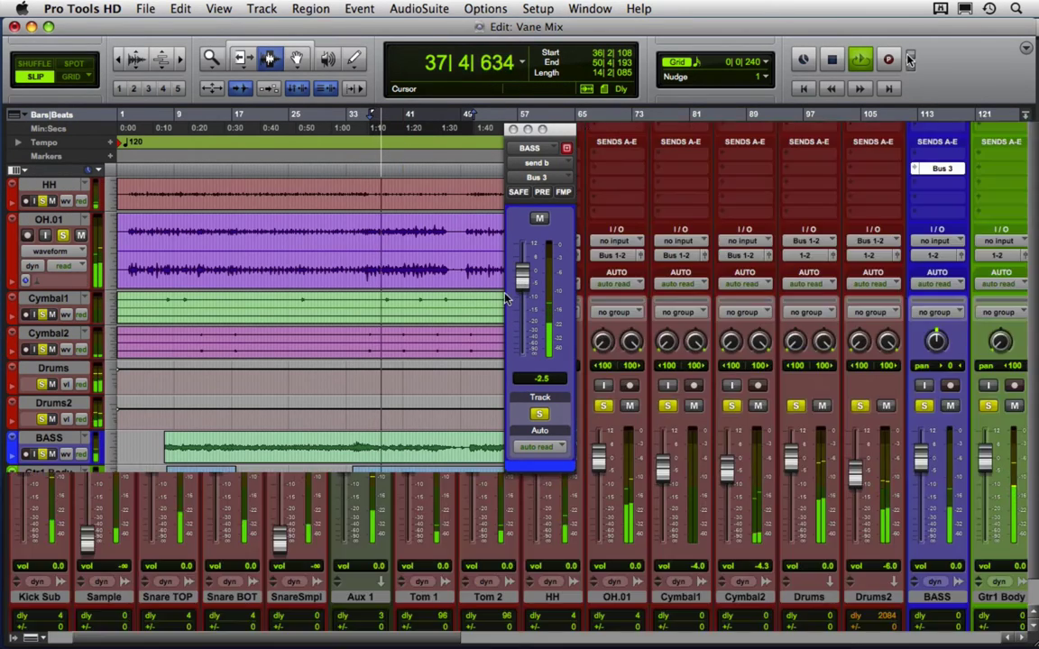
{"action": "left_click_drag", "start_coordinate": [507, 128], "coordinate": [630, 103]}
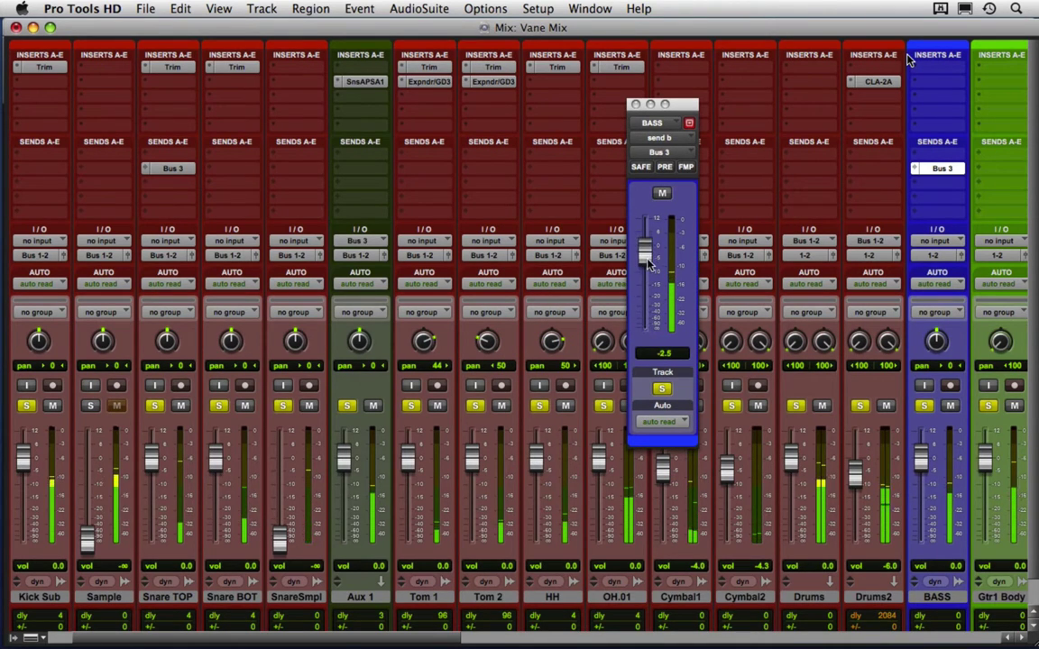
{"action": "mouse_move", "coordinate": [646, 264]}
{"action": "left_mouse_down"}
{"action": "mouse_move", "coordinate": [655, 345]}
{"action": "mouse_move", "coordinate": [648, 257]}
{"action": "mouse_move", "coordinate": [647, 275]}
{"action": "left_mouse_up"}
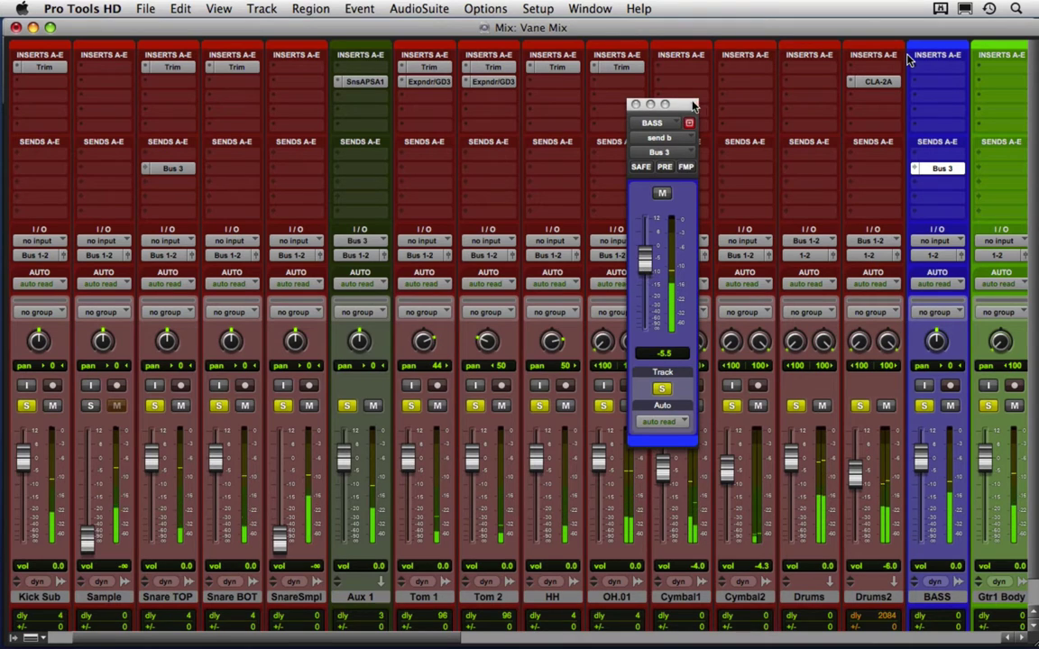
{"action": "left_click_drag", "start_coordinate": [693, 105], "coordinate": [697, 105]}
{"action": "left_click", "coordinate": [638, 104]}
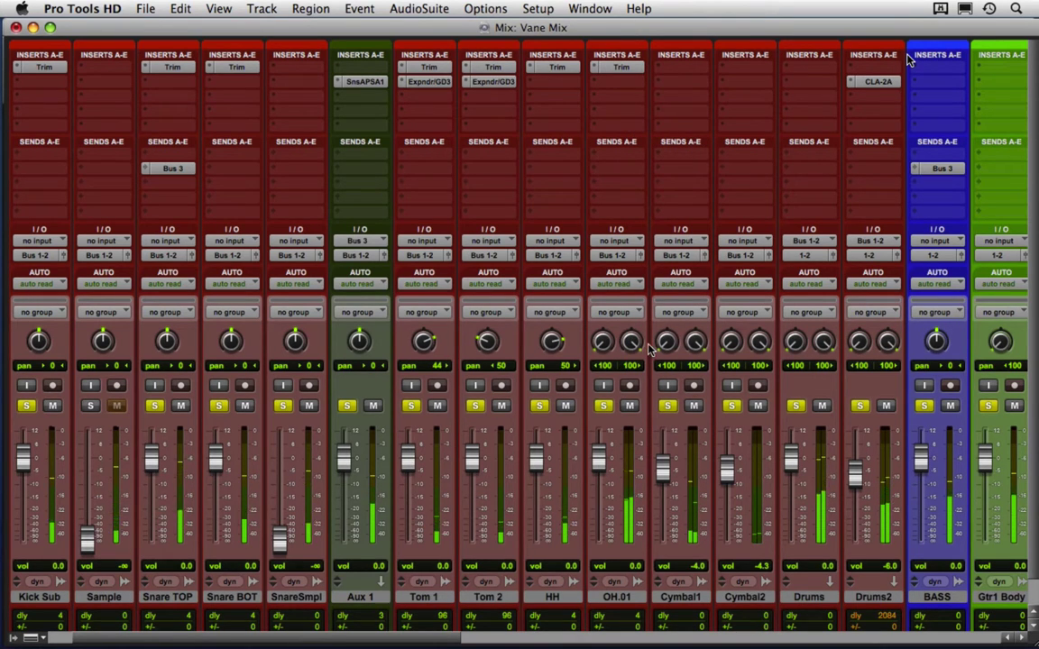
{"action": "scroll", "coordinate": [619, 423], "scroll_direction": "left", "scroll_amount": 1}
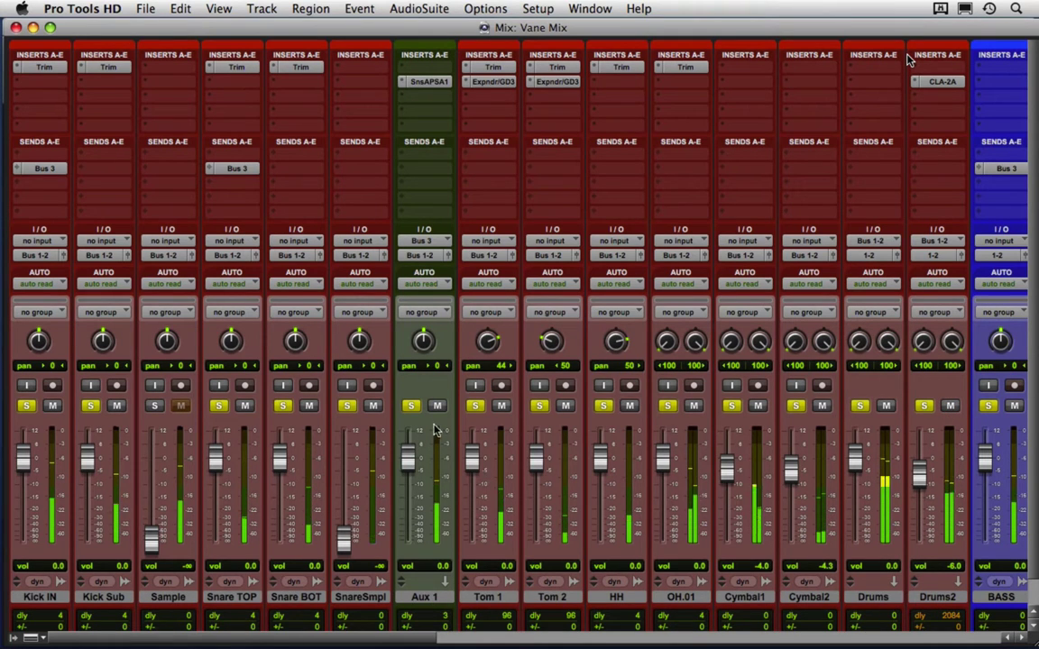
{"action": "key", "text": "super+equal"}
{"action": "scroll", "coordinate": [412, 424], "scroll_direction": "up", "scroll_amount": 5}
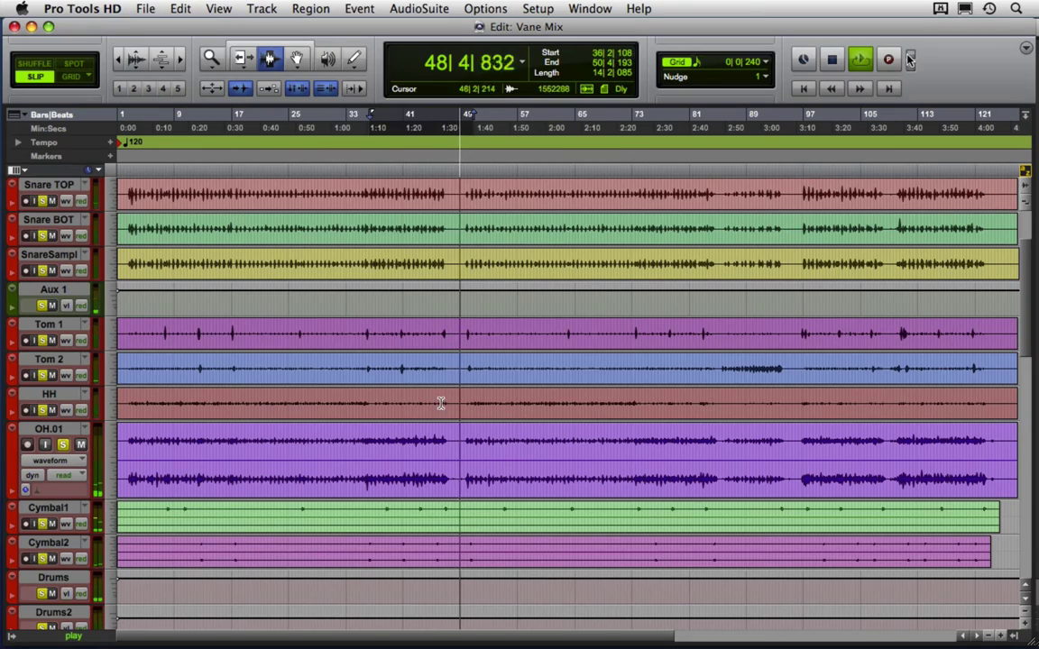
{"action": "key", "text": "super+equal"}
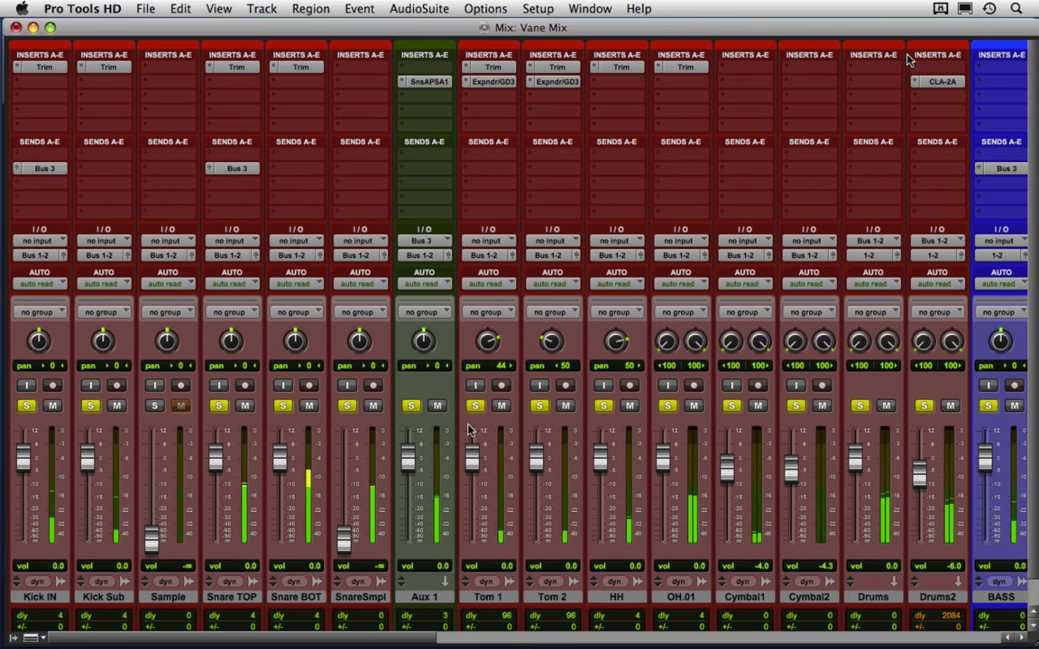
{"action": "key", "text": "super+equal"}
Step: Select the tom hits from 11|3|230 to 13|1|139 across Tom 1 and Tom 2, and enlarge both track heights
{"action": "key", "text": "super+equal"}
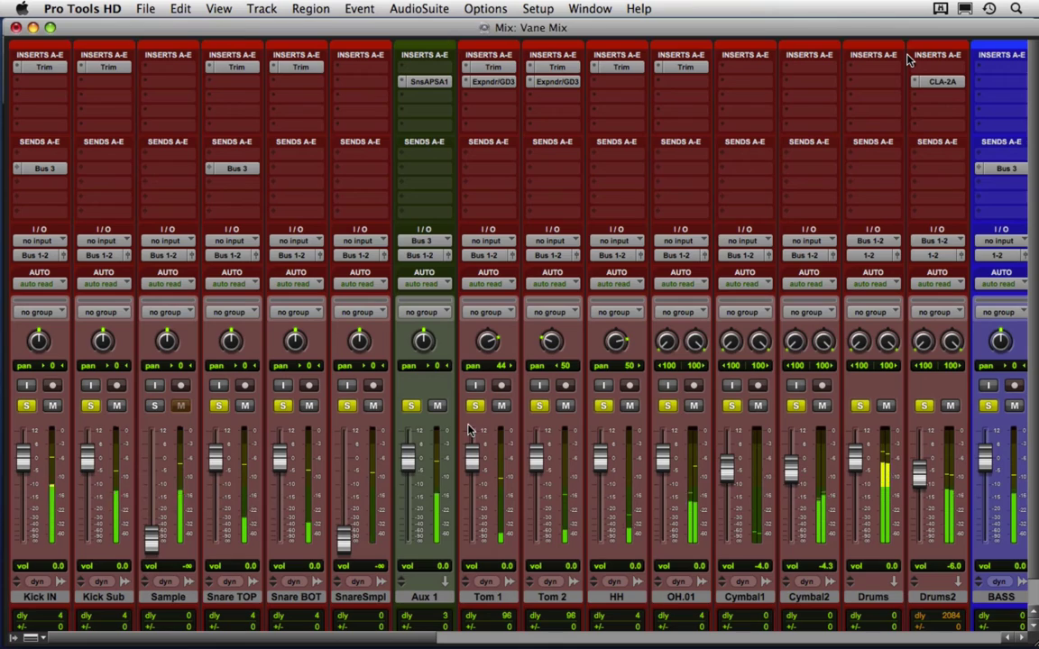
{"action": "key", "text": "super+equal"}
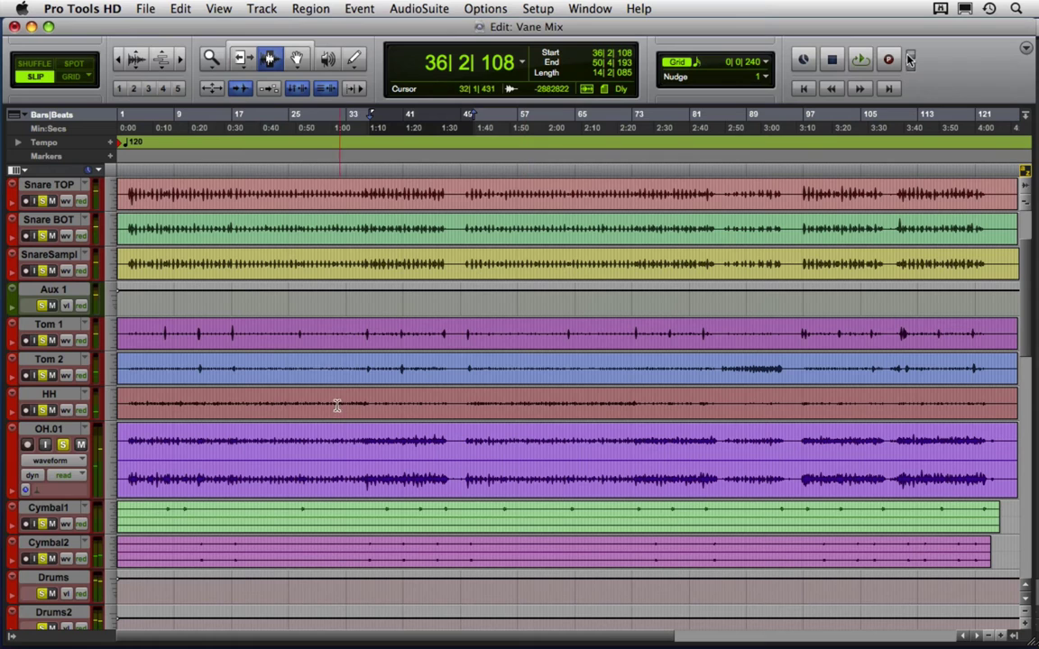
{"action": "left_click", "coordinate": [197, 336]}
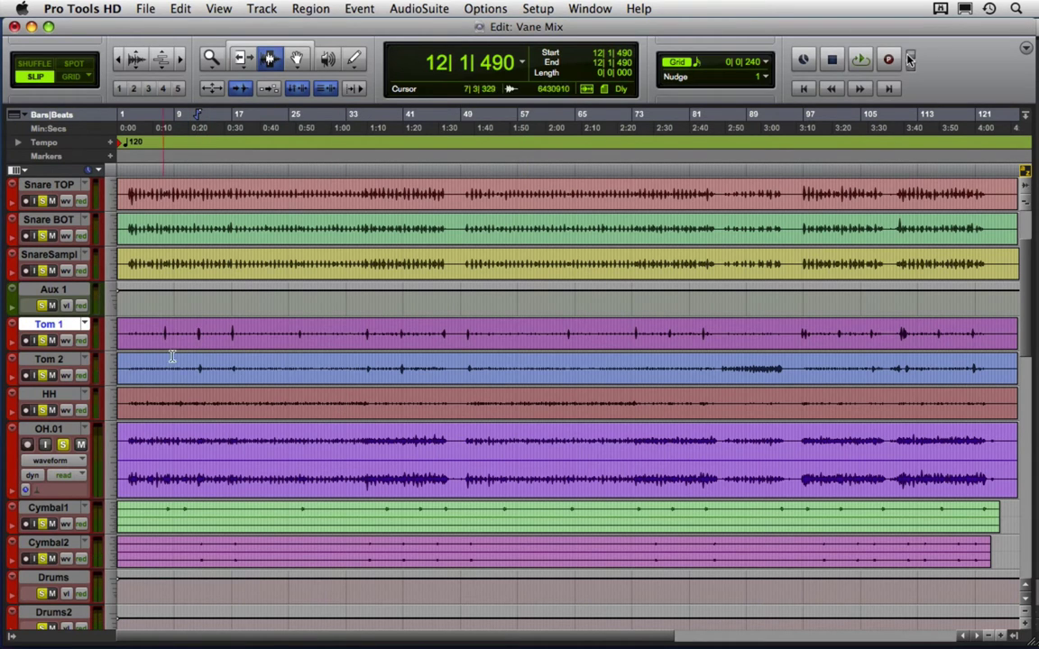
{"action": "left_click_drag", "start_coordinate": [192, 335], "coordinate": [203, 365]}
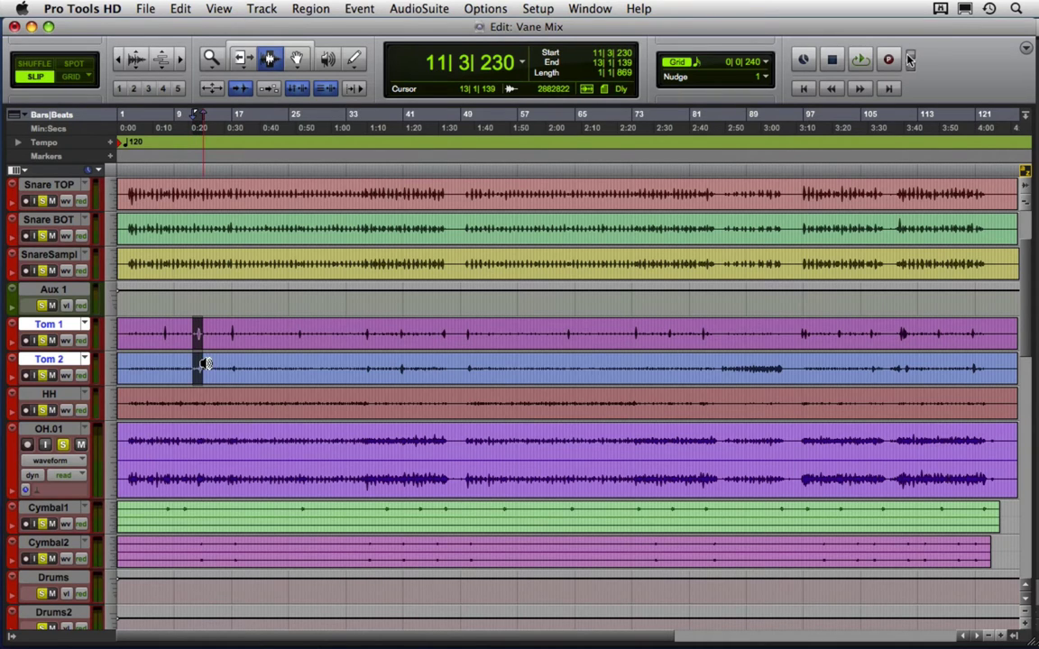
{"action": "key", "text": "ctrl+Up"}
Step: Add Bus 3 (Mono) sends in slot b to both Tom 1 and Tom 2 at once, and save the session
{"action": "key", "text": "ctrl+equal"}
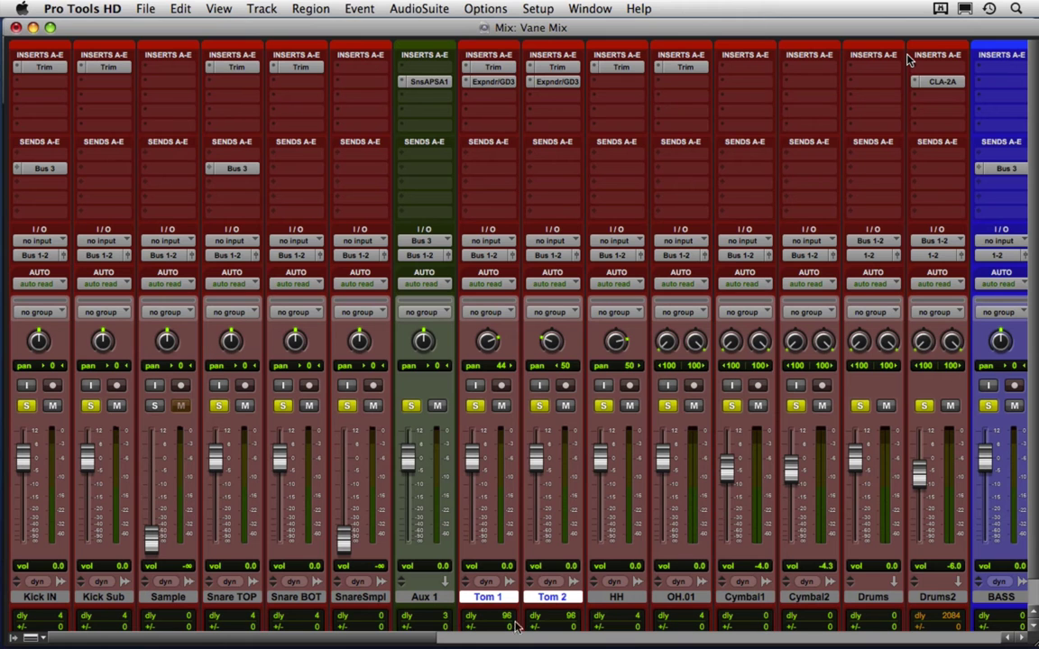
{"action": "left_click", "coordinate": [620, 598]}
{"action": "left_click", "coordinate": [553, 602]}
{"action": "left_click", "coordinate": [491, 171]}
{"action": "mouse_move", "coordinate": [503, 207]}
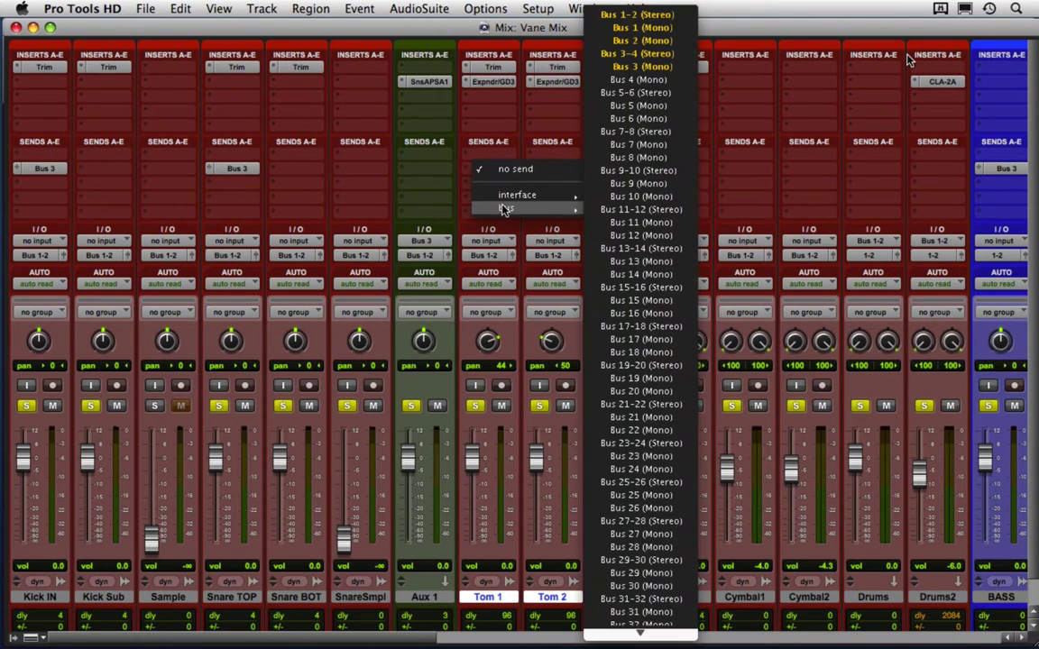
{"action": "left_click", "coordinate": [630, 69]}
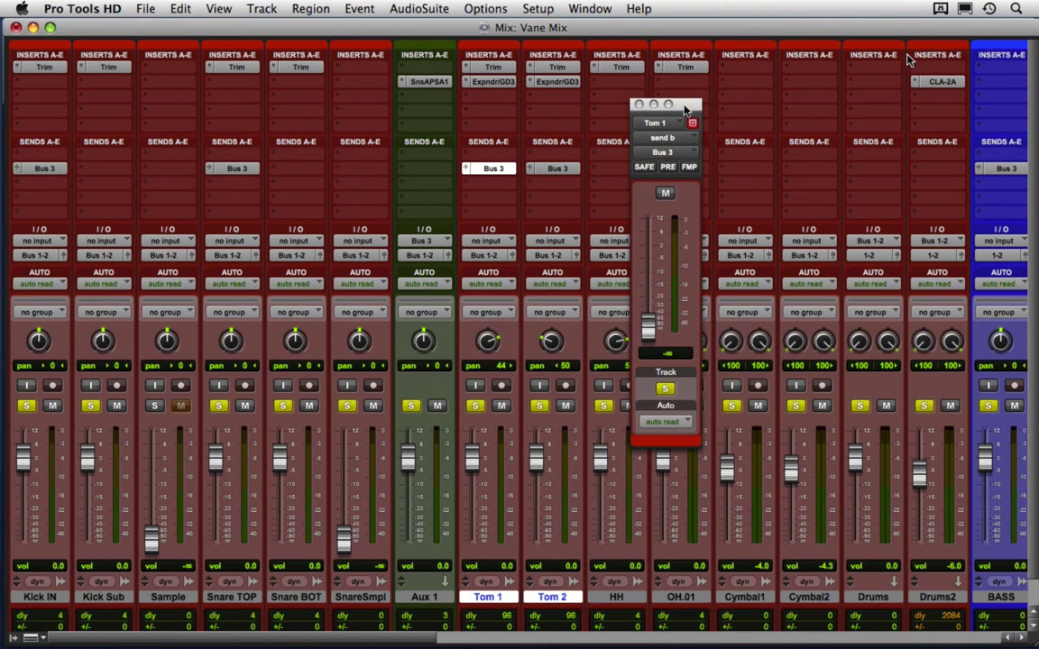
{"action": "left_click_drag", "start_coordinate": [684, 110], "coordinate": [711, 115]}
{"action": "key", "text": "super+s"}
Step: Place the edit cursor at 35|2|596 on Tom 1 and raise the Tom 2 track volume to +5.1 dB
{"action": "key", "text": "super+equal"}
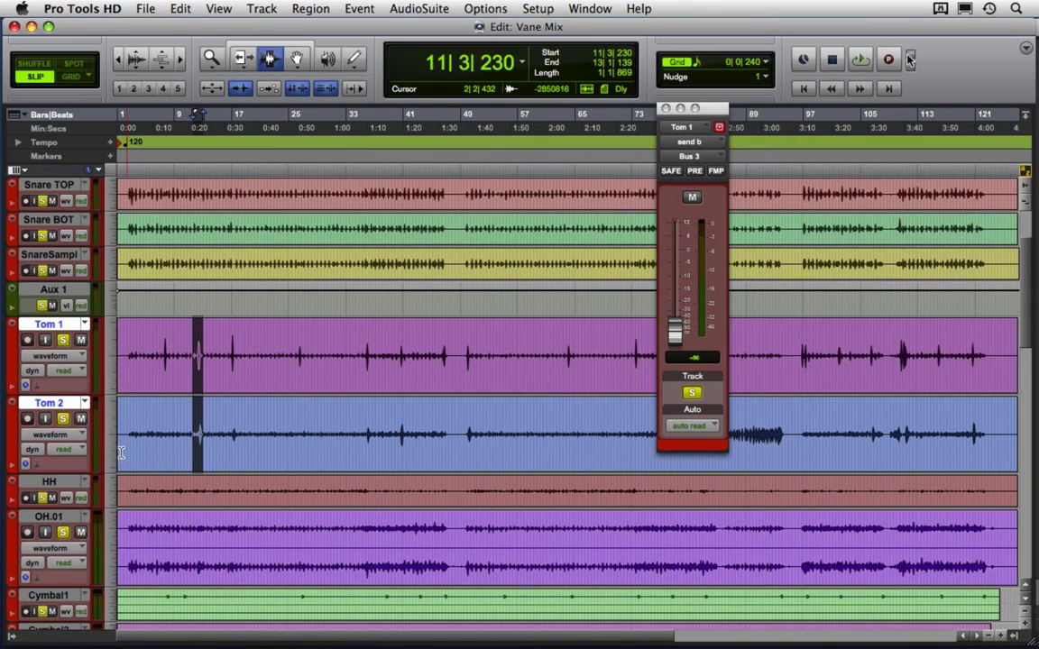
{"action": "left_click", "coordinate": [362, 363]}
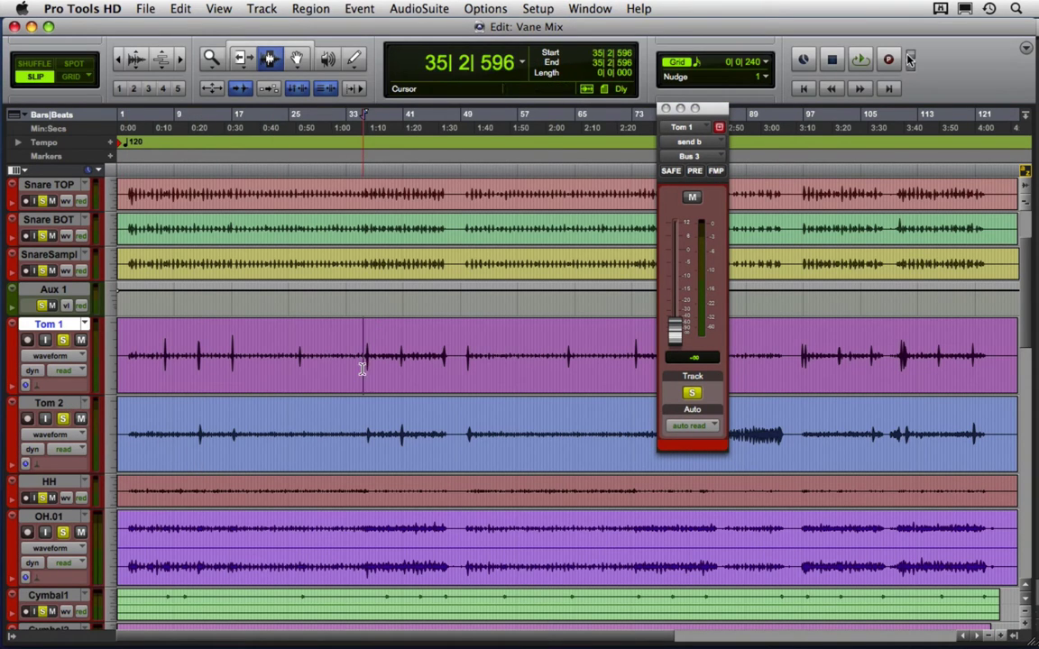
{"action": "key", "text": "super+equal"}
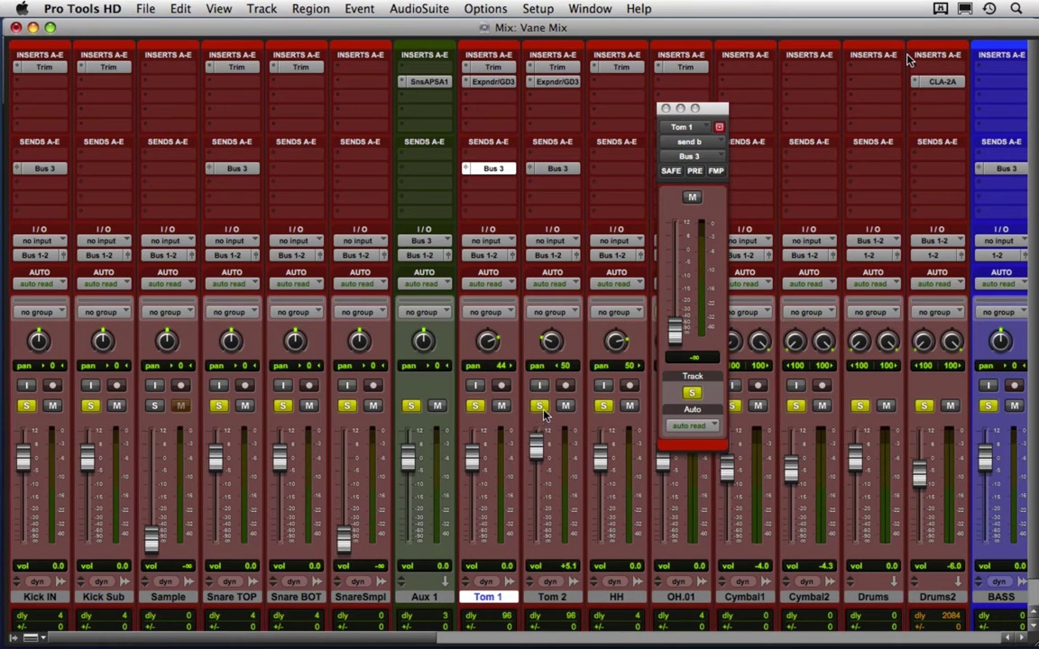
{"action": "key", "text": "super+equal"}
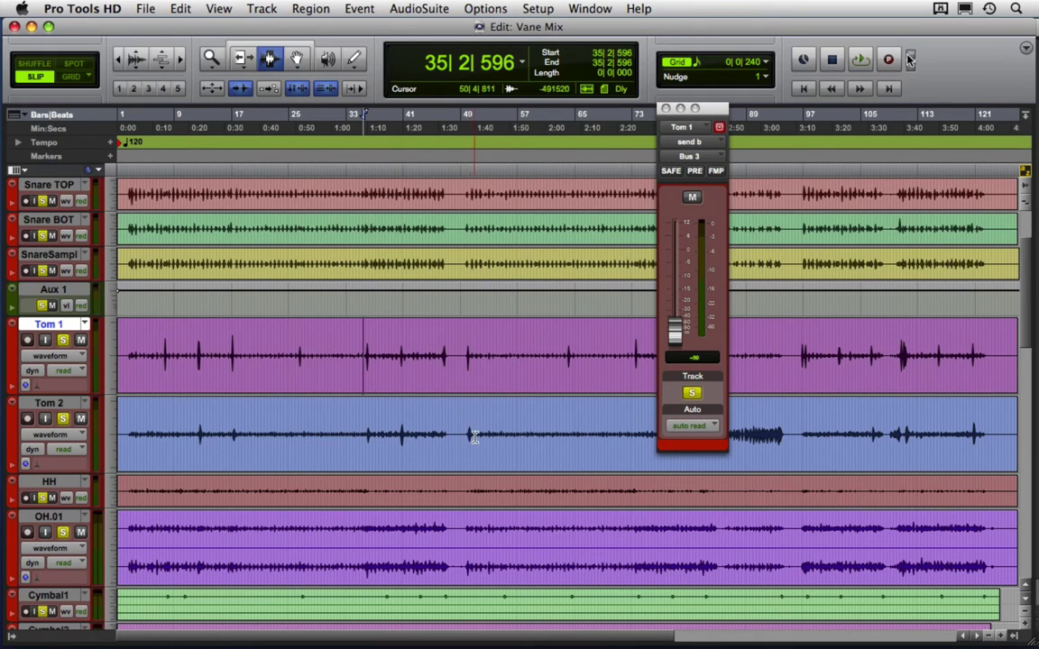
Step: Play the mix from 35|2|596 and raise the Tom 2 track volume to +6.0 dB
{"action": "key", "text": "space"}
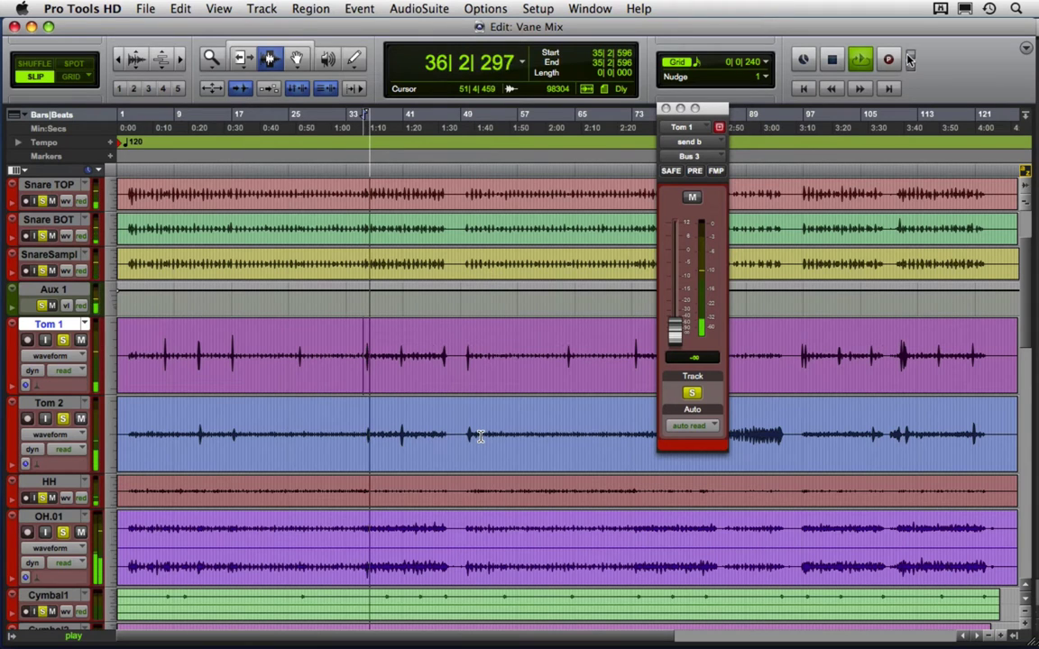
{"action": "key", "text": "super+equal"}
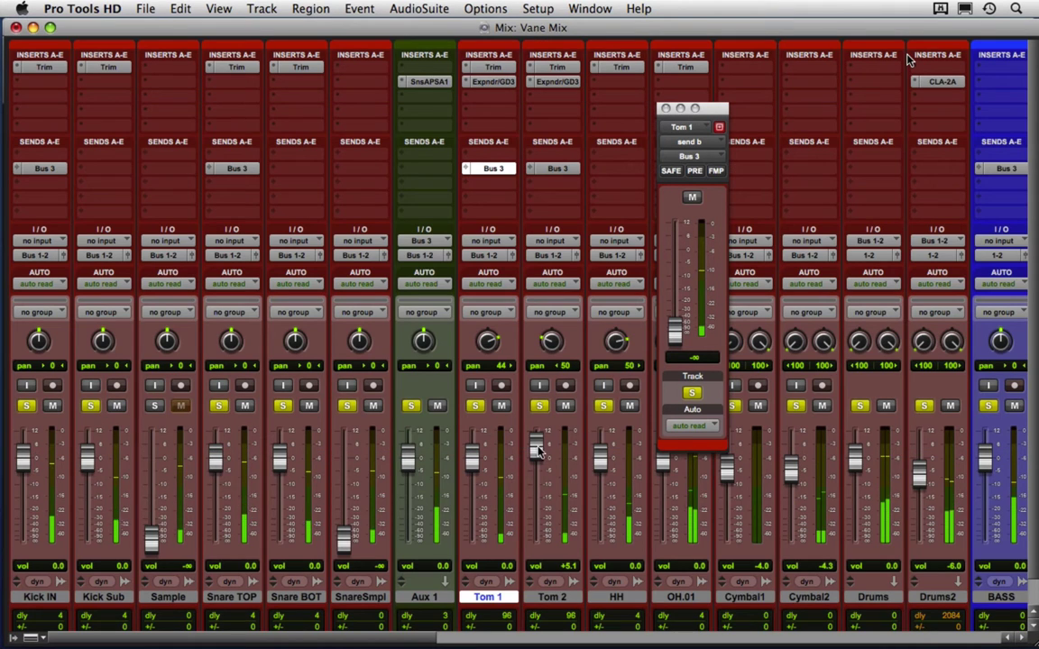
{"action": "key", "text": "super+equal"}
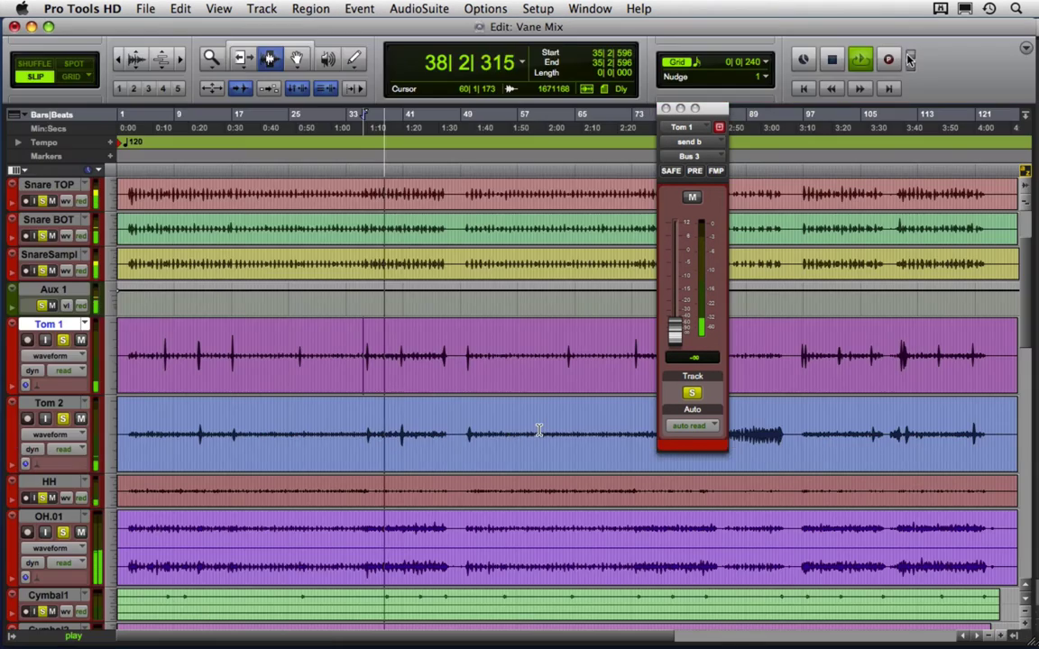
{"action": "key", "text": "space"}
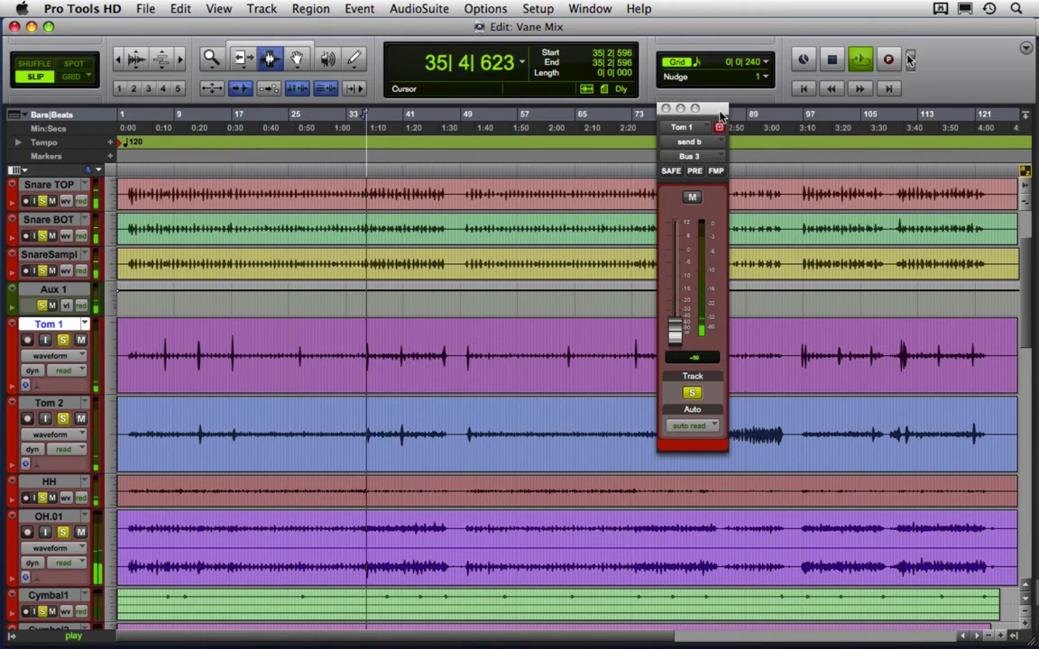
Step: Set the Bus 3 sends of Tom 1 and Tom 2 to 0.0 dB, placing their send windows side by side
{"action": "left_click_drag", "start_coordinate": [719, 109], "coordinate": [639, 187]}
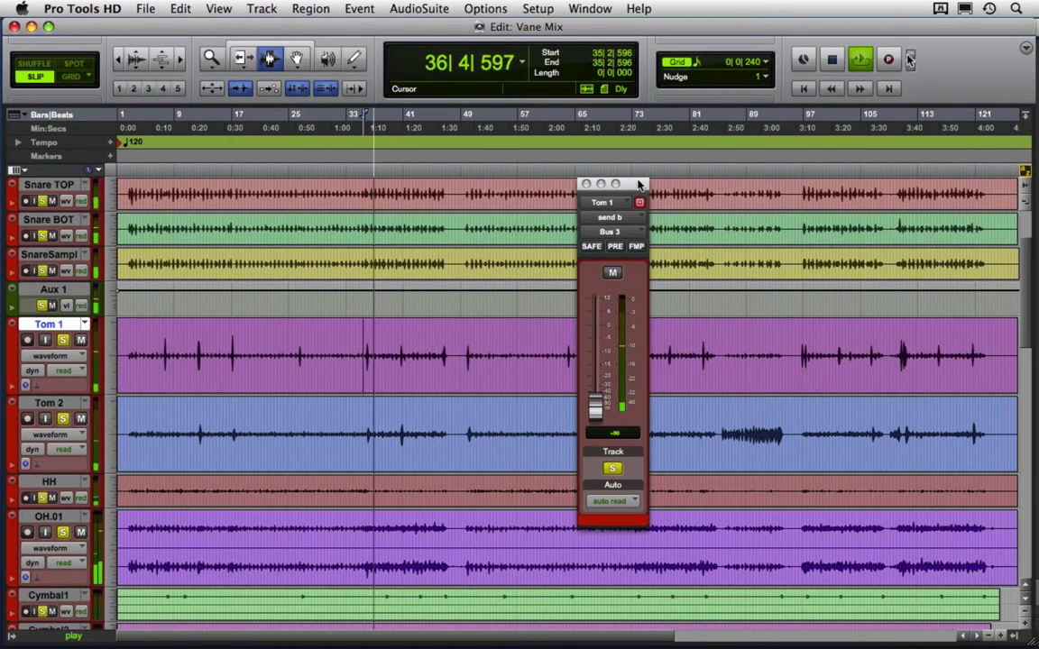
{"action": "key", "text": "super+equal"}
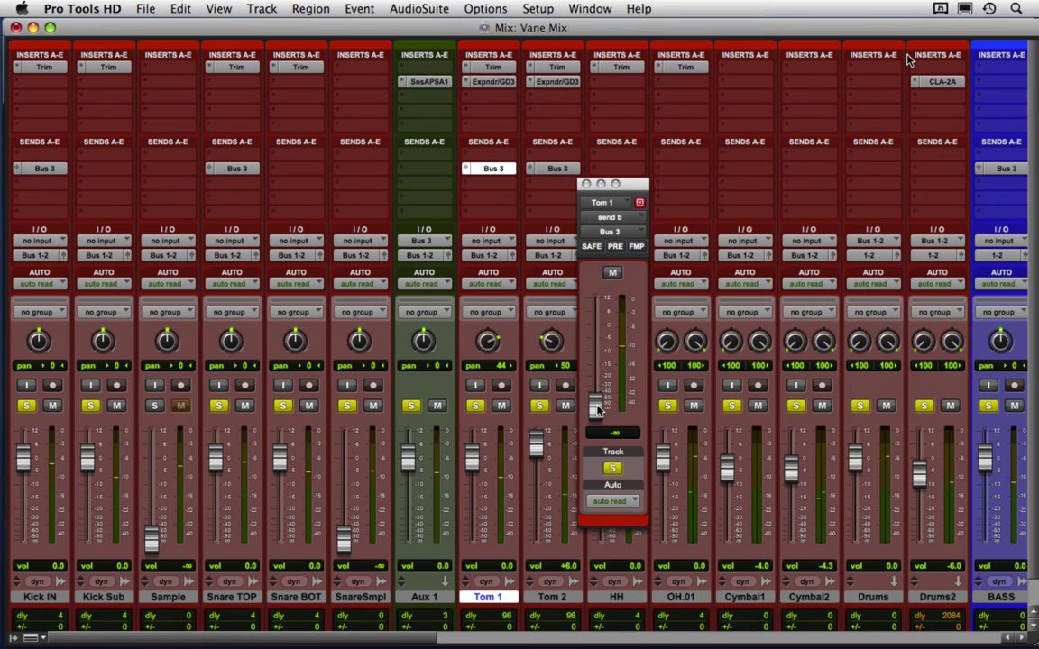
{"action": "left_click", "coordinate": [595, 408], "text": "alt"}
{"action": "left_click", "coordinate": [559, 170]}
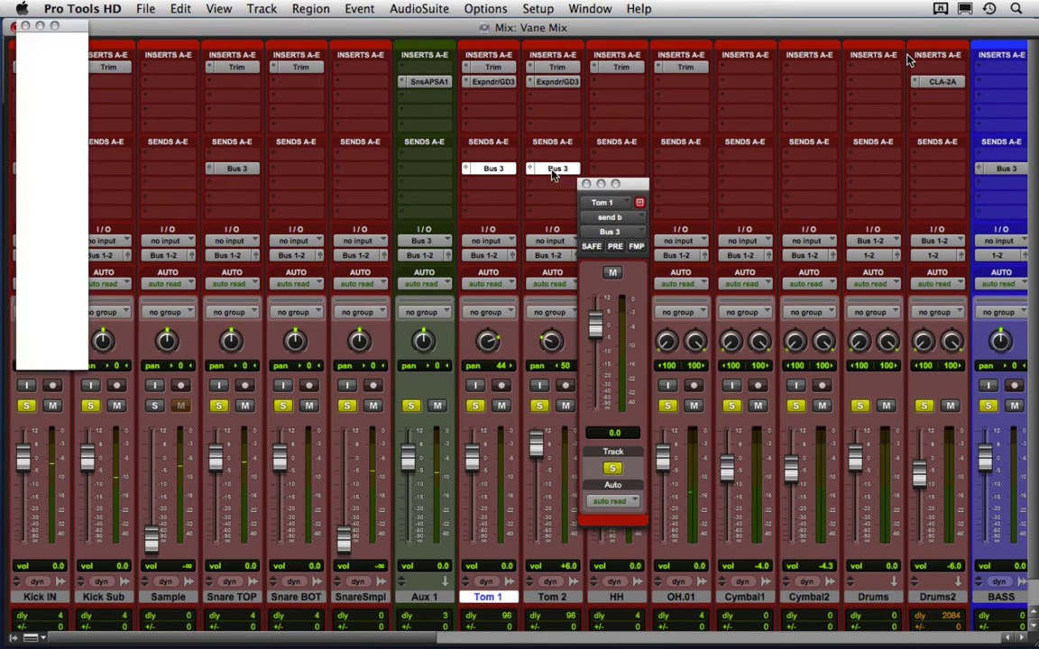
{"action": "left_click_drag", "start_coordinate": [65, 24], "coordinate": [717, 187]}
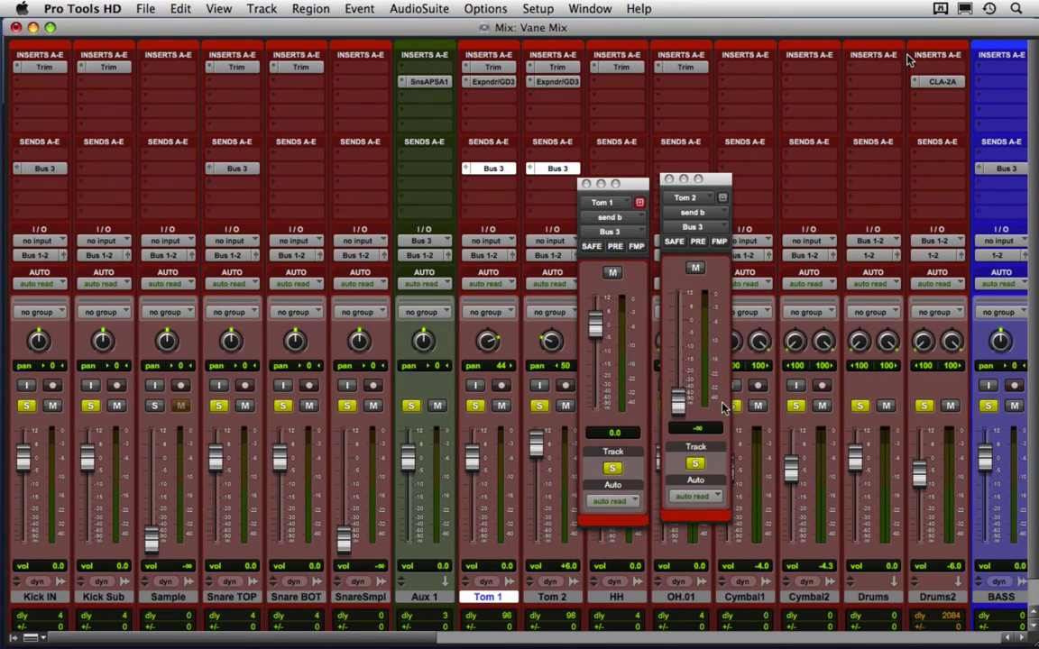
Step: Play the mix from 10|2|670 to audition the tom sends, and close the Tom 1 and Tom 2 send windows
{"action": "key", "text": "super+equal"}
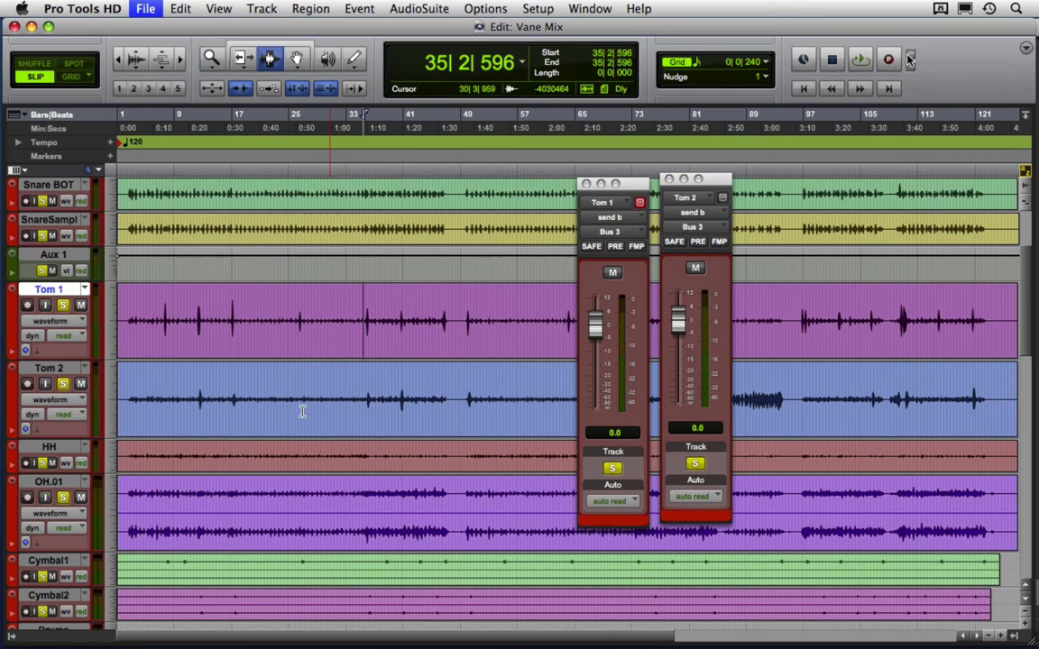
{"action": "key", "text": "space"}
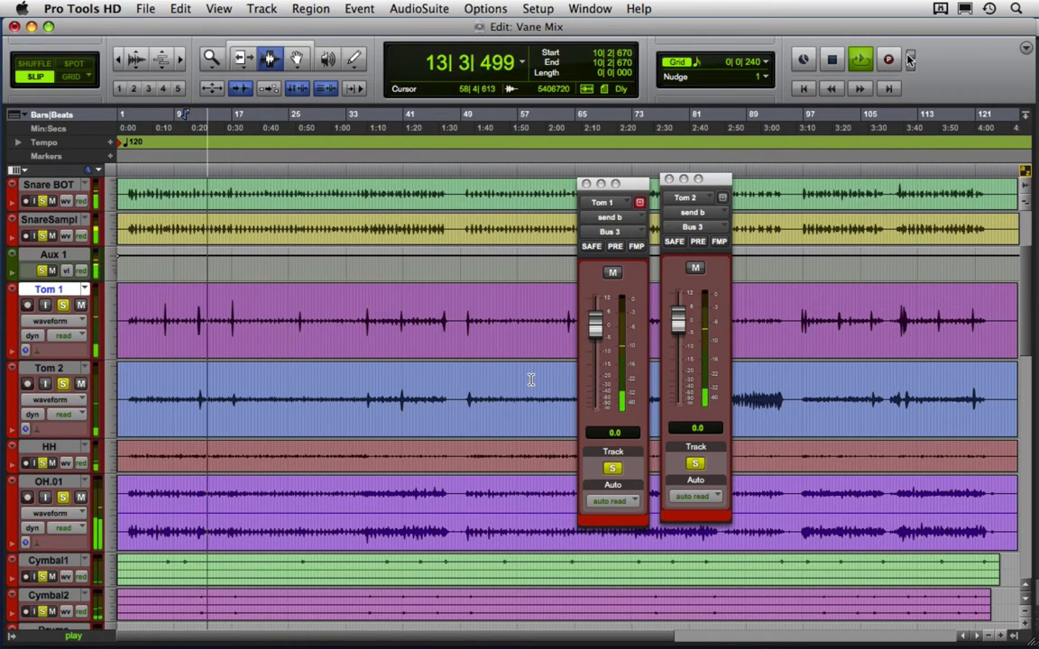
{"action": "key", "text": "super+equal"}
{"action": "key", "text": "super+equal"}
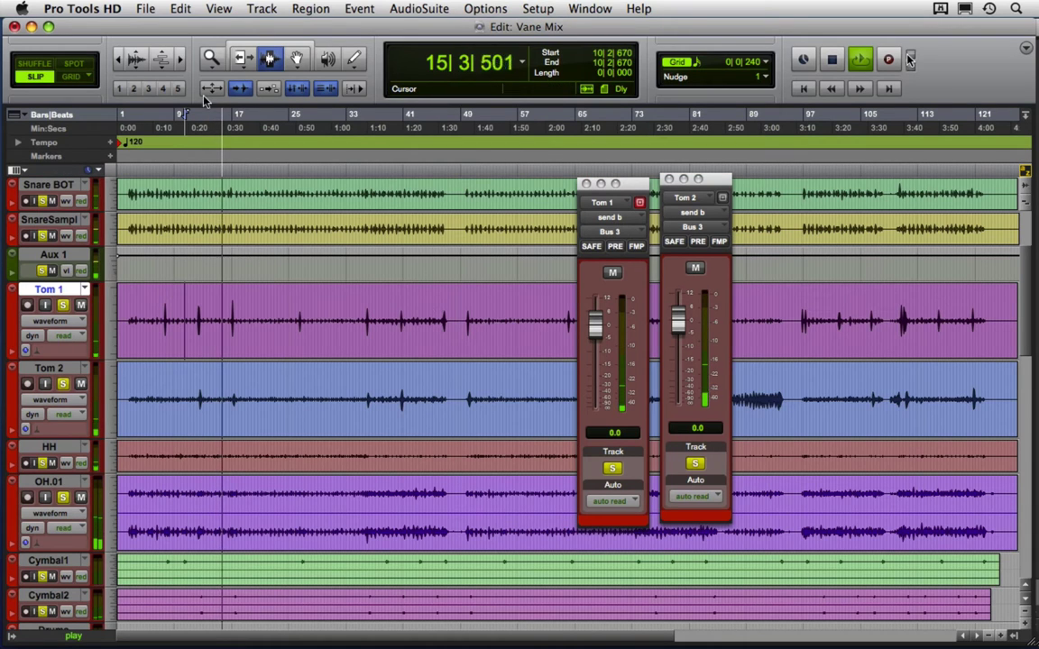
{"action": "key", "text": "F5"}
{"action": "left_click_drag", "start_coordinate": [199, 315], "coordinate": [361, 341]}
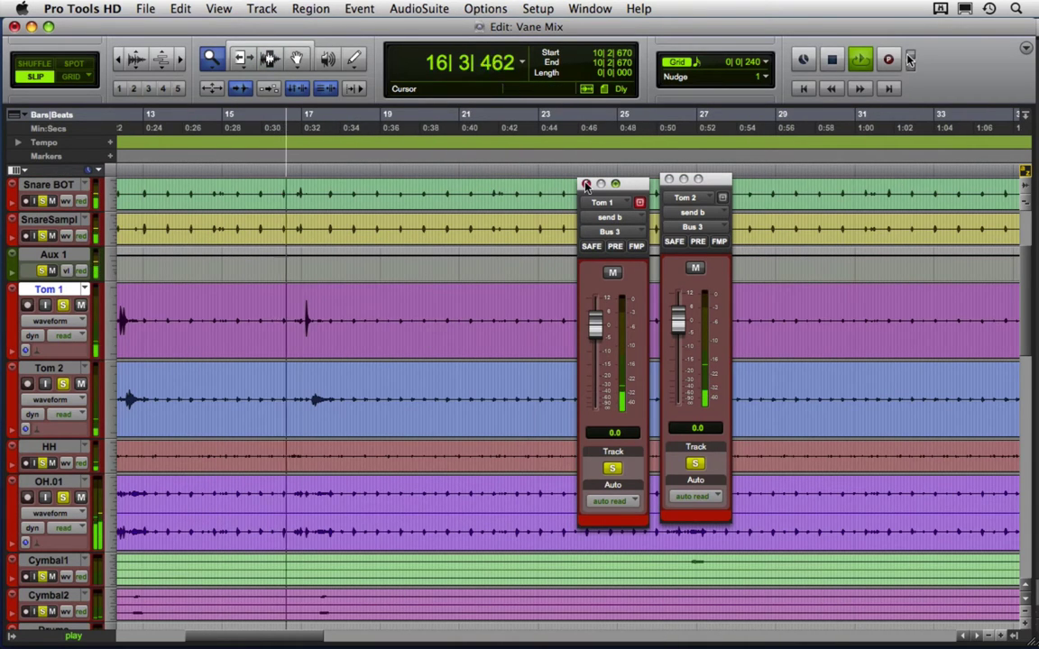
{"action": "left_click", "coordinate": [586, 183]}
{"action": "left_click", "coordinate": [668, 179]}
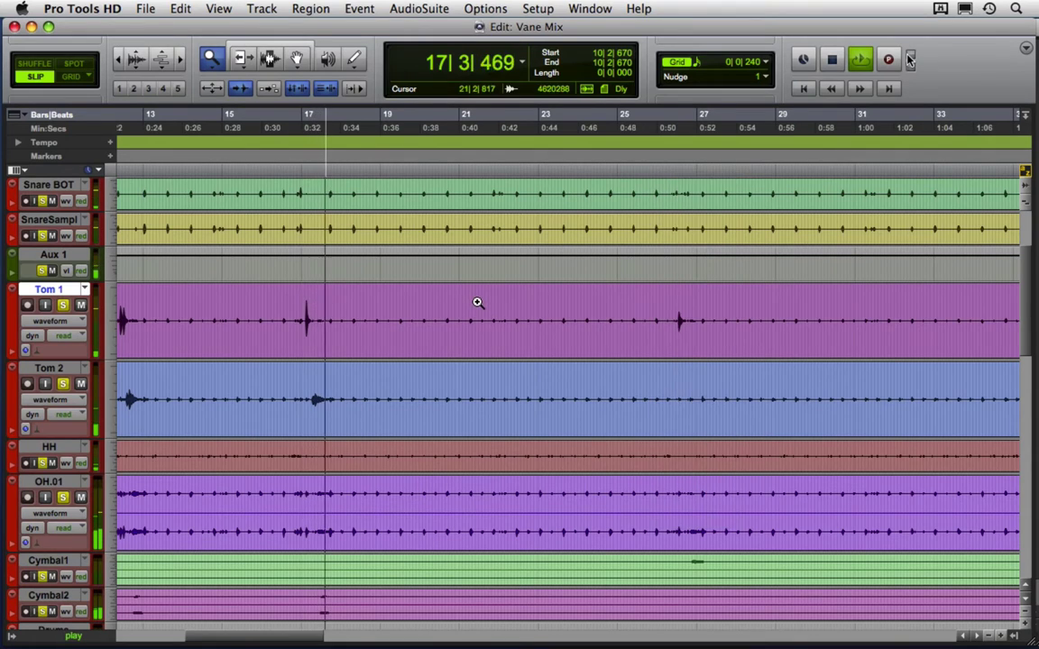
Step: Stop playback and select the Tom 2 hit from 17|1|890 to 18|1|584
{"action": "key", "text": "super+equal"}
{"action": "key", "text": "super+equal"}
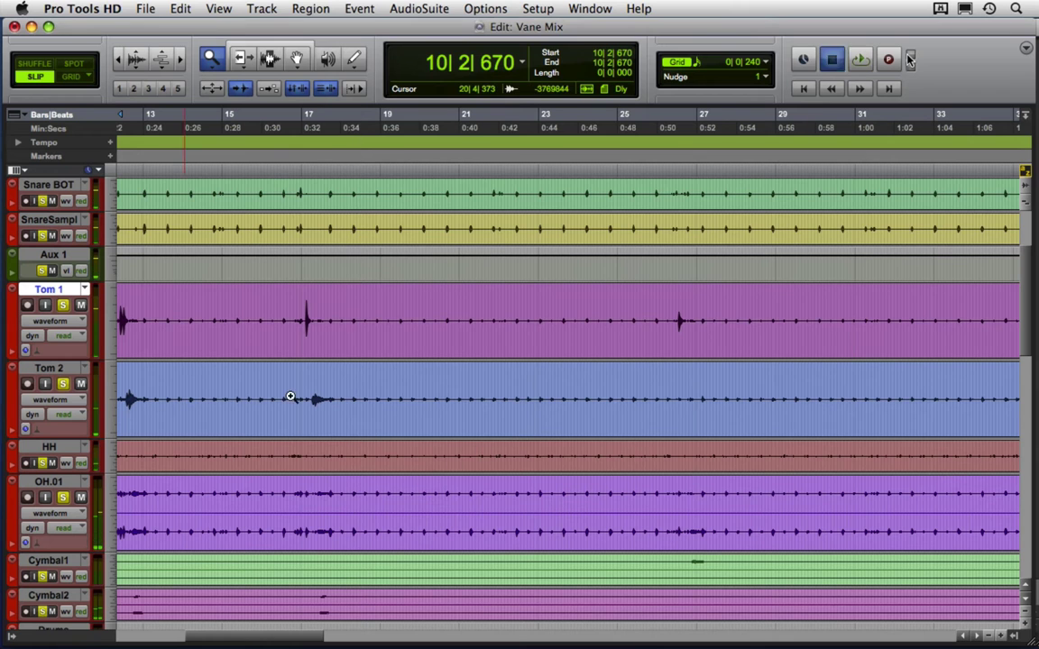
{"action": "key", "text": "F7"}
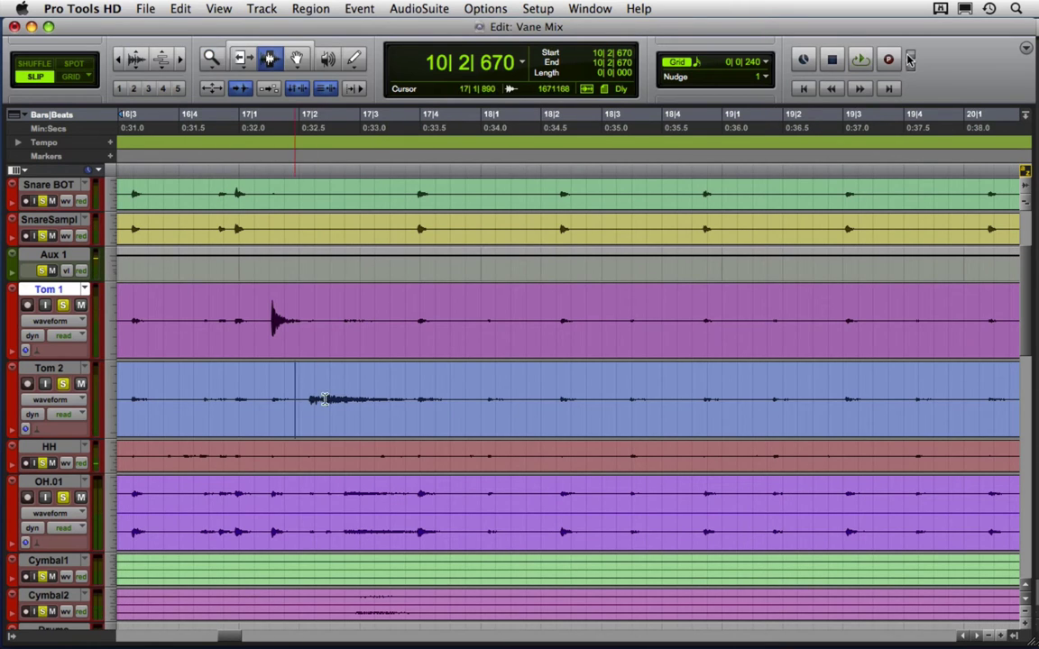
{"action": "left_click_drag", "start_coordinate": [325, 400], "coordinate": [515, 400]}
Step: Solo only the Tom 2 track and loop playback of the selected hit
{"action": "key", "text": "super+equal"}
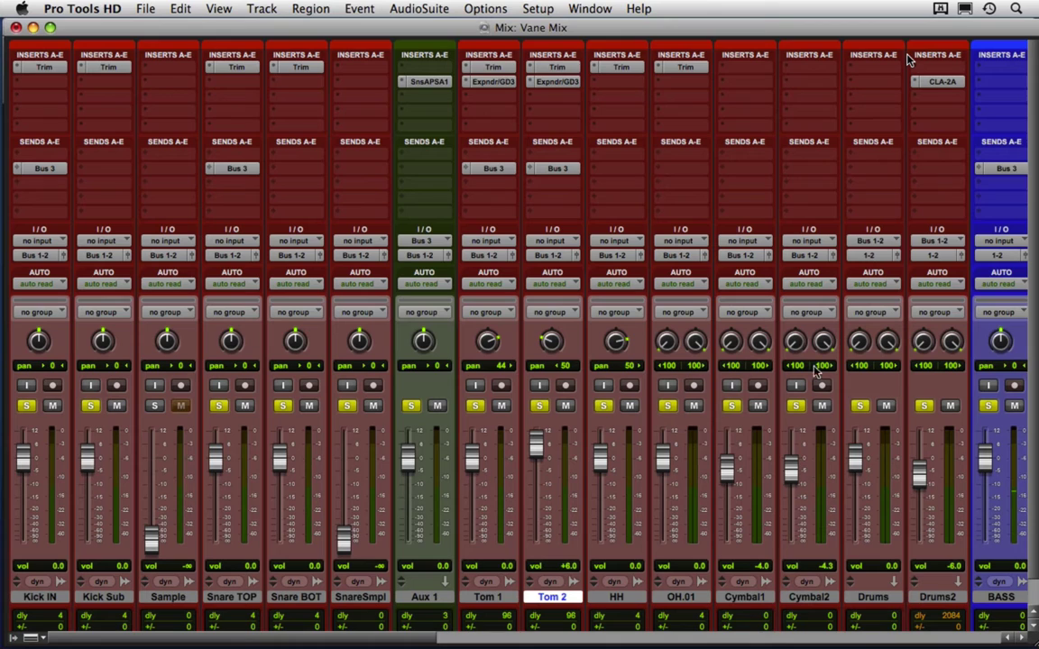
{"action": "left_click", "coordinate": [538, 407]}
{"action": "key", "text": "super+equal"}
{"action": "key", "text": "space"}
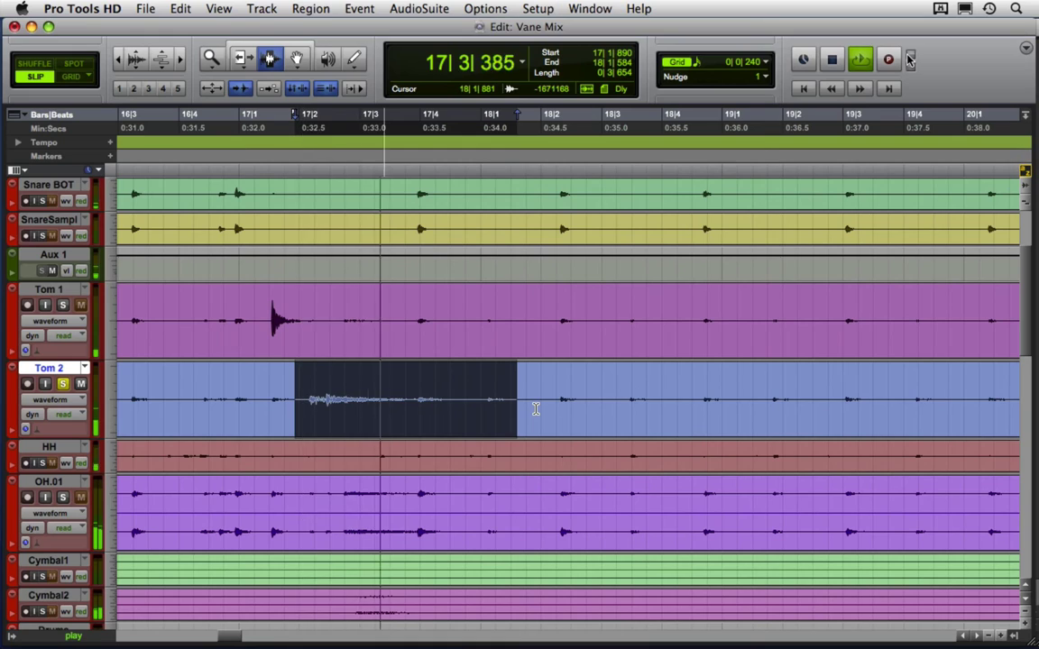
Step: Lower the Tom 2 Bus 3 send to -6.0 dB, close its send window and unsolo the track
{"action": "key", "text": "super+equal"}
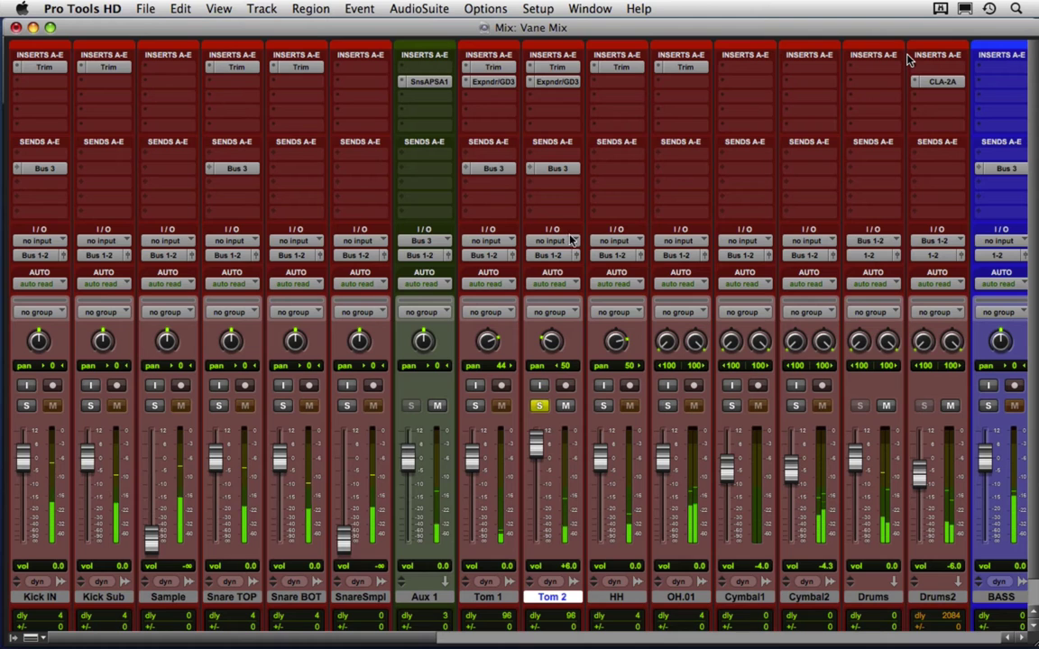
{"action": "left_click", "coordinate": [558, 169]}
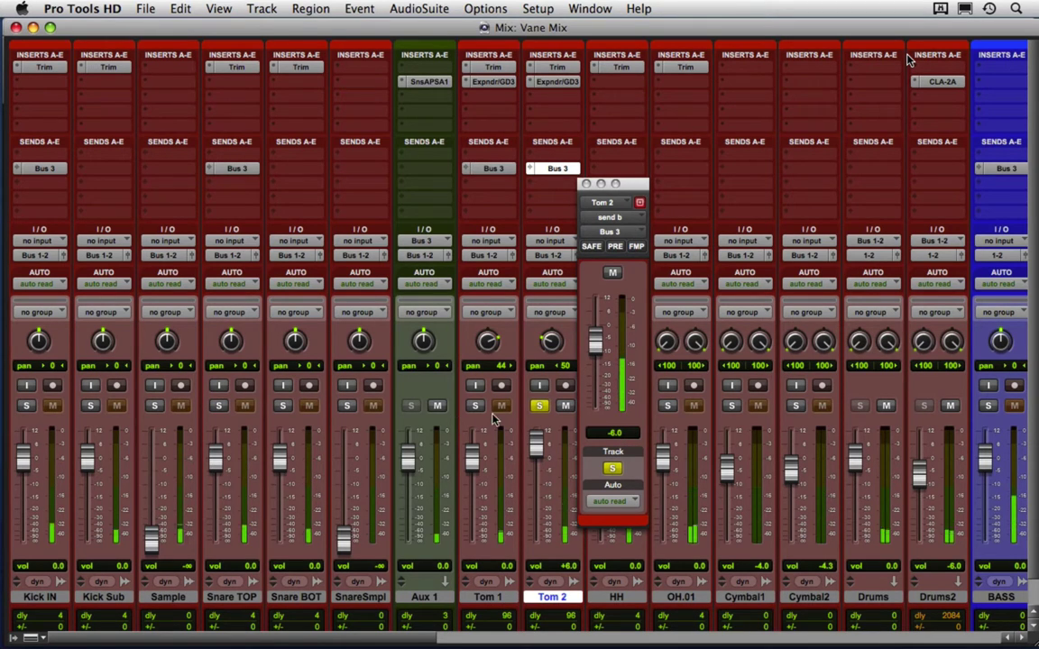
{"action": "left_click_drag", "start_coordinate": [637, 183], "coordinate": [658, 183]}
{"action": "left_click", "coordinate": [607, 183]}
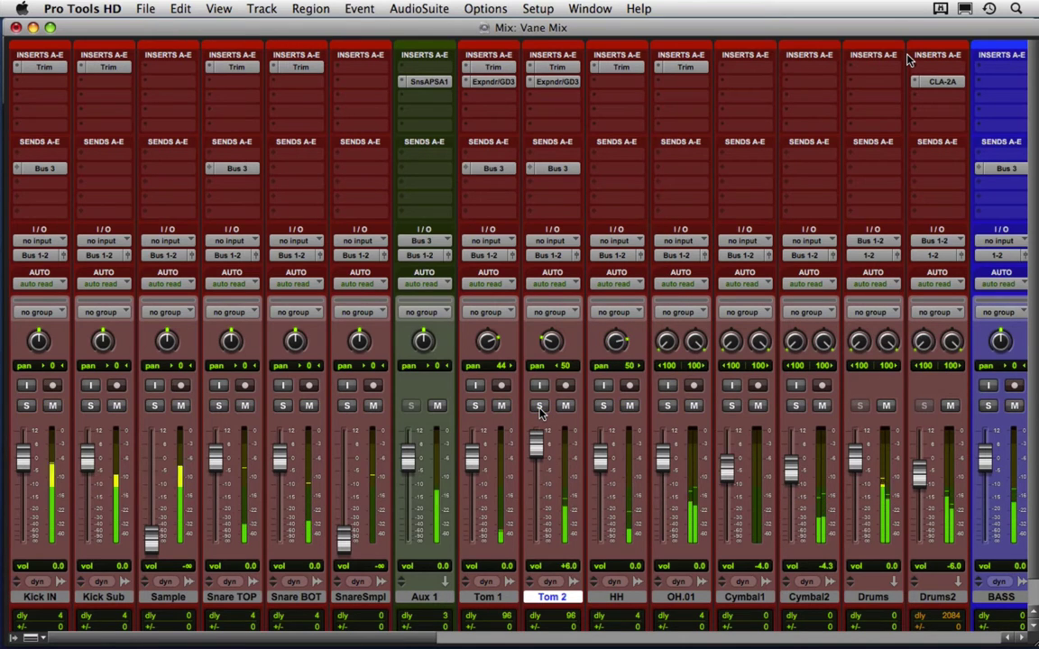
Step: Show the whole session, place the edit cursor at 7|3|329 on Tom 1 and start playback
{"action": "key", "text": "super+equal"}
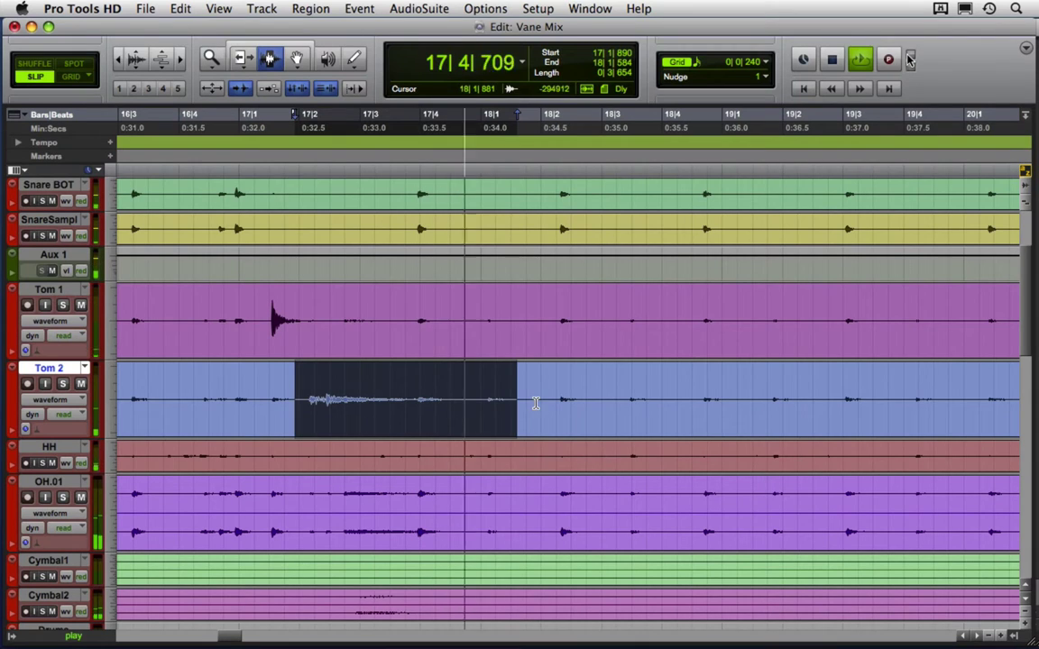
{"action": "double_click", "coordinate": [211, 58]}
{"action": "key", "text": "space"}
{"action": "left_click", "coordinate": [165, 327]}
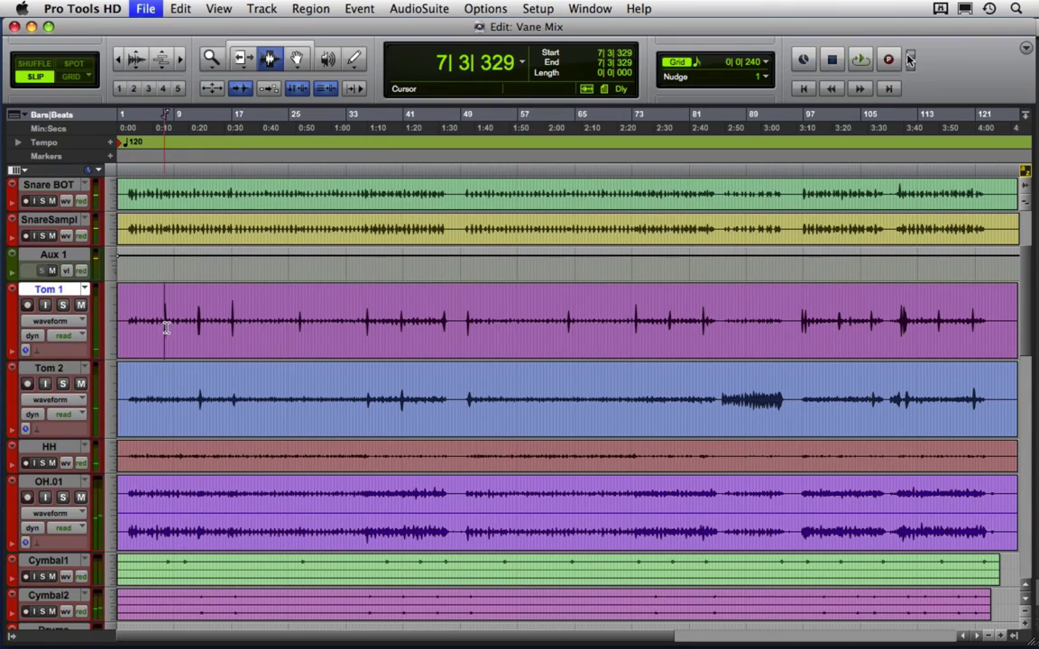
{"action": "key", "text": "space"}
Step: Examine the drum, bass and guitar tracks and the mixer levels during playback
{"action": "scroll", "coordinate": [687, 407], "scroll_direction": "down", "scroll_amount": 10}
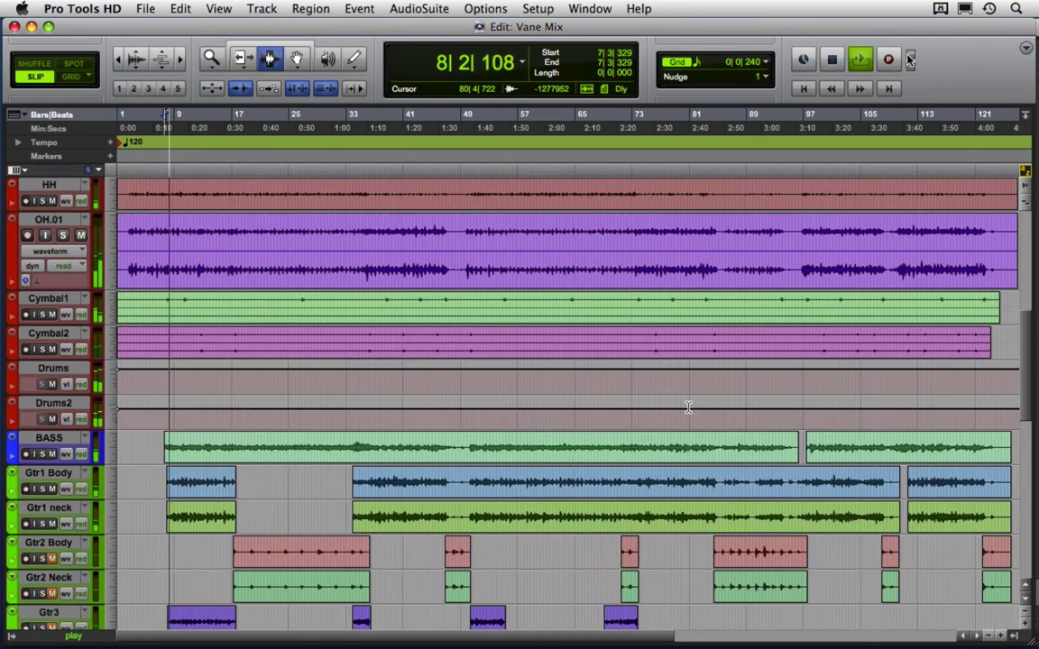
{"action": "scroll", "coordinate": [688, 407], "scroll_direction": "up", "scroll_amount": 15}
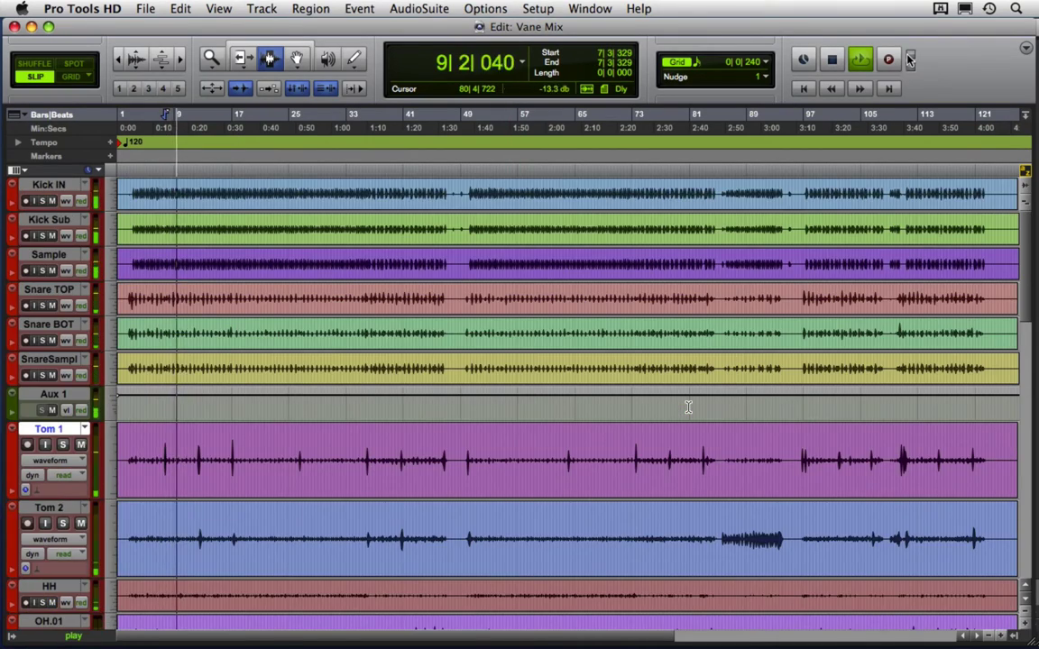
{"action": "key", "text": "super+equal"}
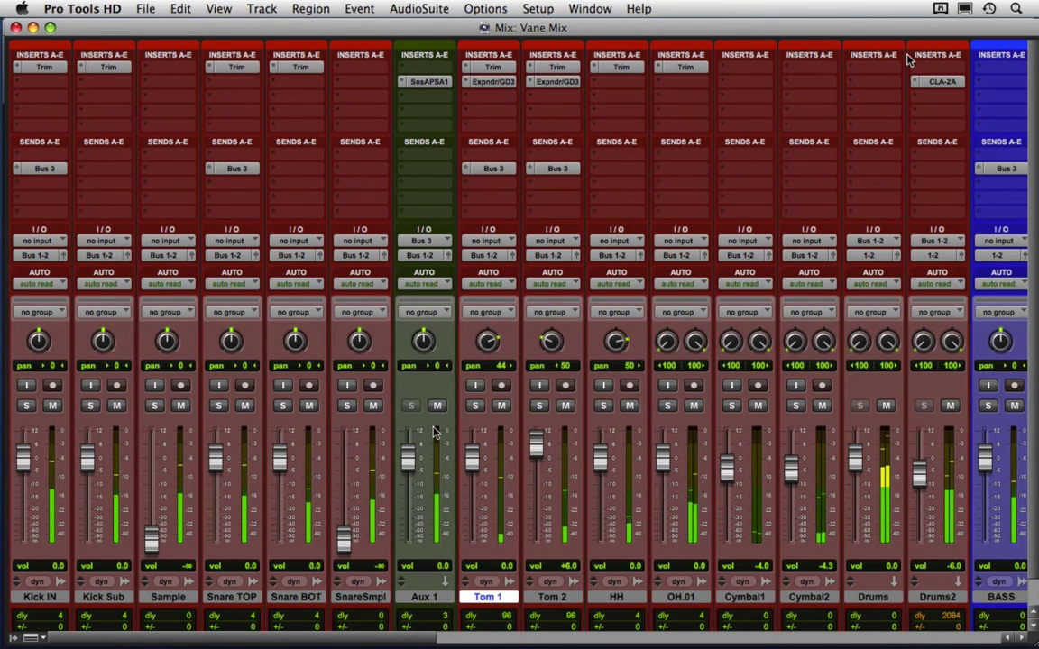
{"action": "scroll", "coordinate": [433, 433], "scroll_direction": "down", "scroll_amount": 2}
{"action": "key", "text": "super+equal"}
{"action": "scroll", "coordinate": [271, 431], "scroll_direction": "down", "scroll_amount": 5}
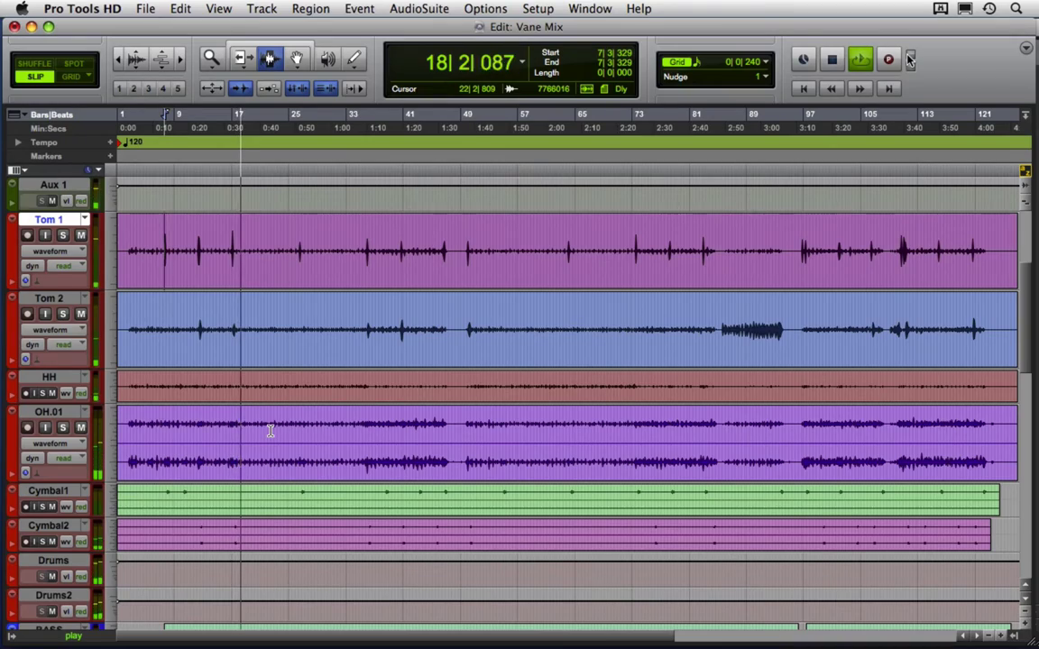
{"action": "scroll", "coordinate": [271, 431], "scroll_direction": "down", "scroll_amount": 4}
{"action": "scroll", "coordinate": [271, 431], "scroll_direction": "down", "scroll_amount": 5}
Step: Rename the Aux 1 track as Disto
{"action": "key", "text": "super+equal"}
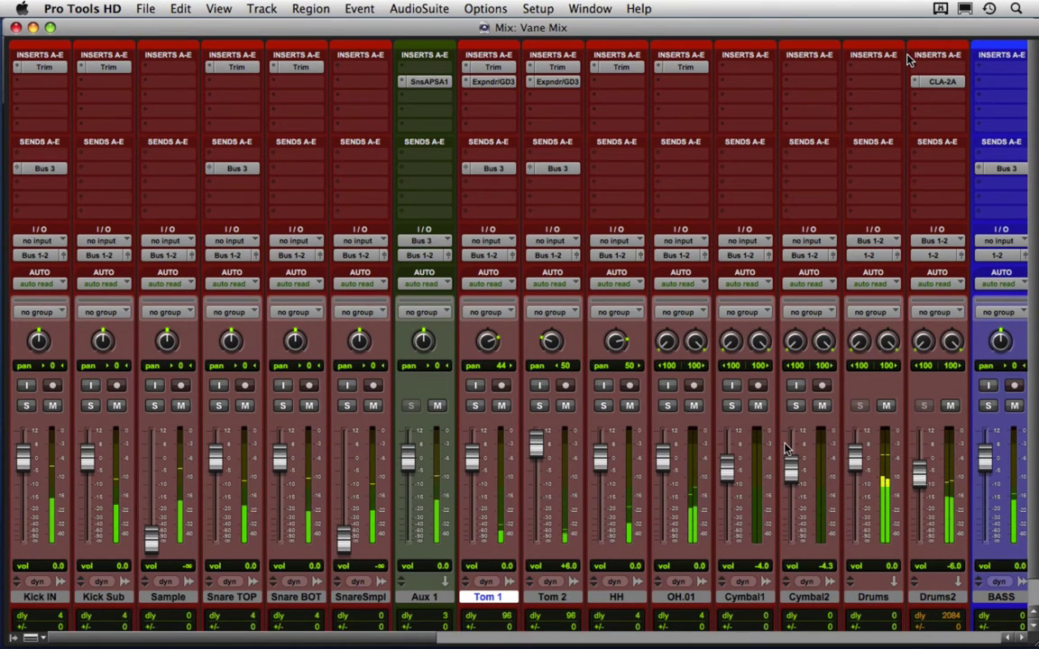
{"action": "left_click", "coordinate": [432, 598]}
{"action": "double_click", "coordinate": [431, 598]}
{"action": "type", "text": "Disto"}
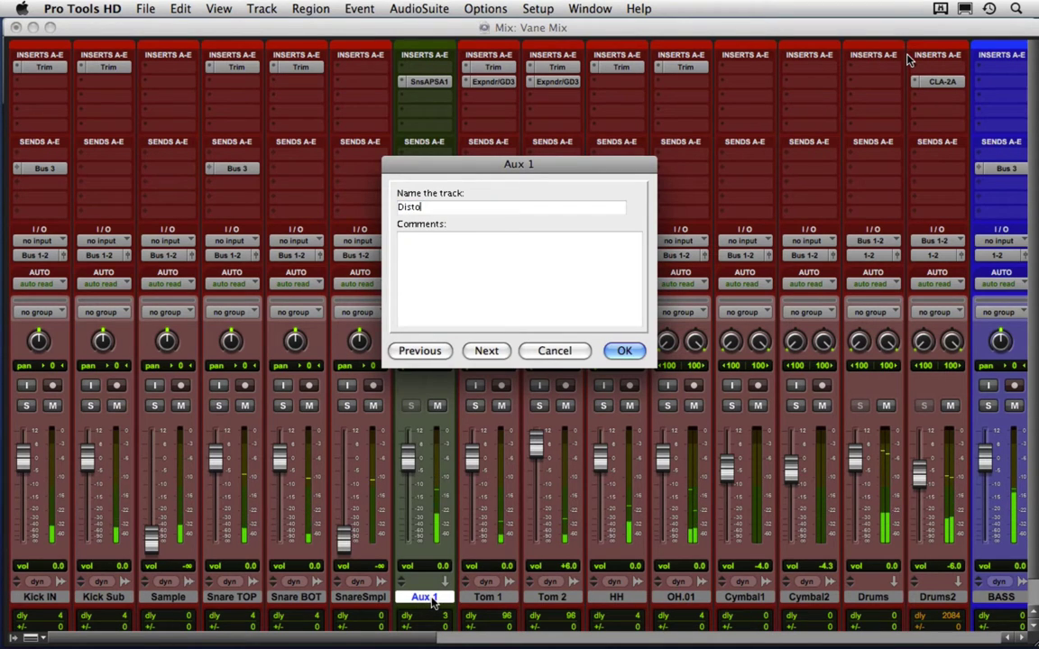
{"action": "key", "text": "Return"}
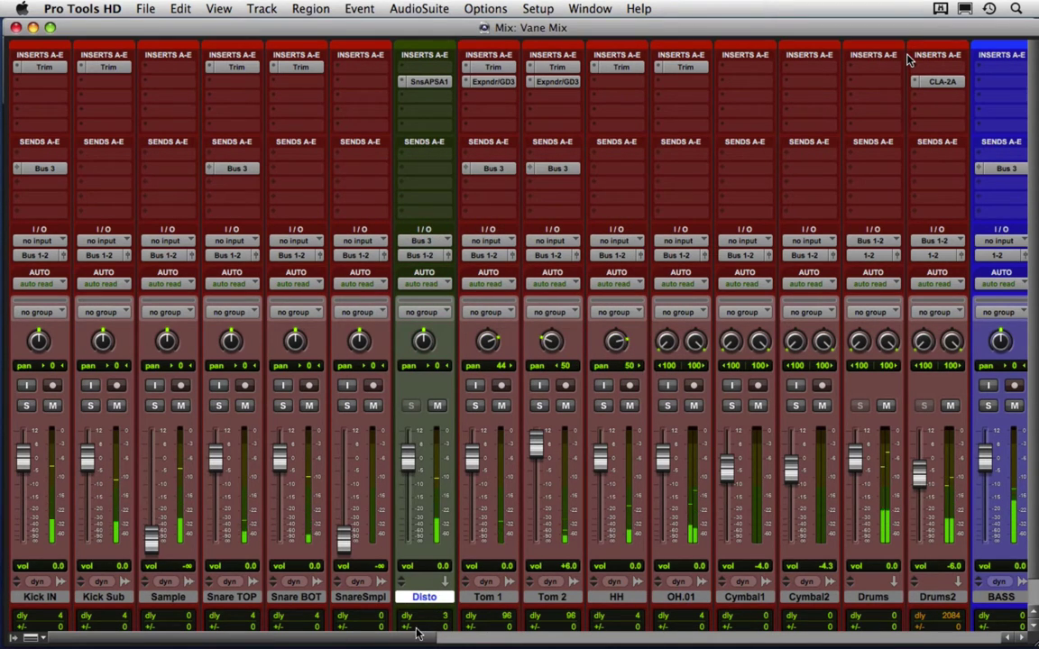
Step: Mute and unmute the Disto track during playback to compare the mix, and stop playback
{"action": "left_click", "coordinate": [438, 407]}
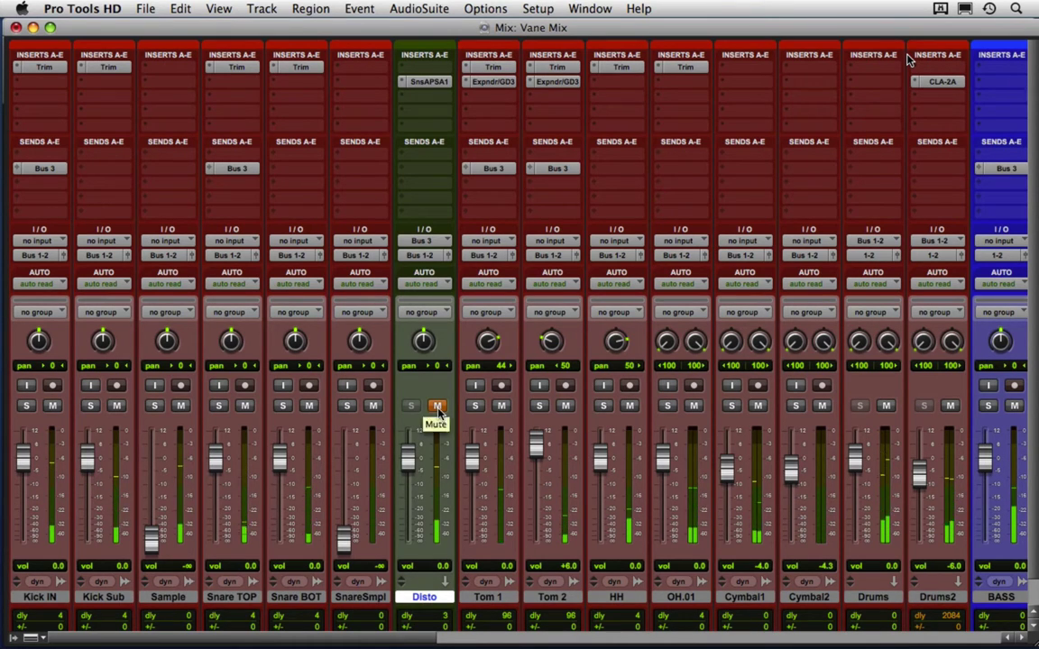
{"action": "left_click", "coordinate": [437, 407]}
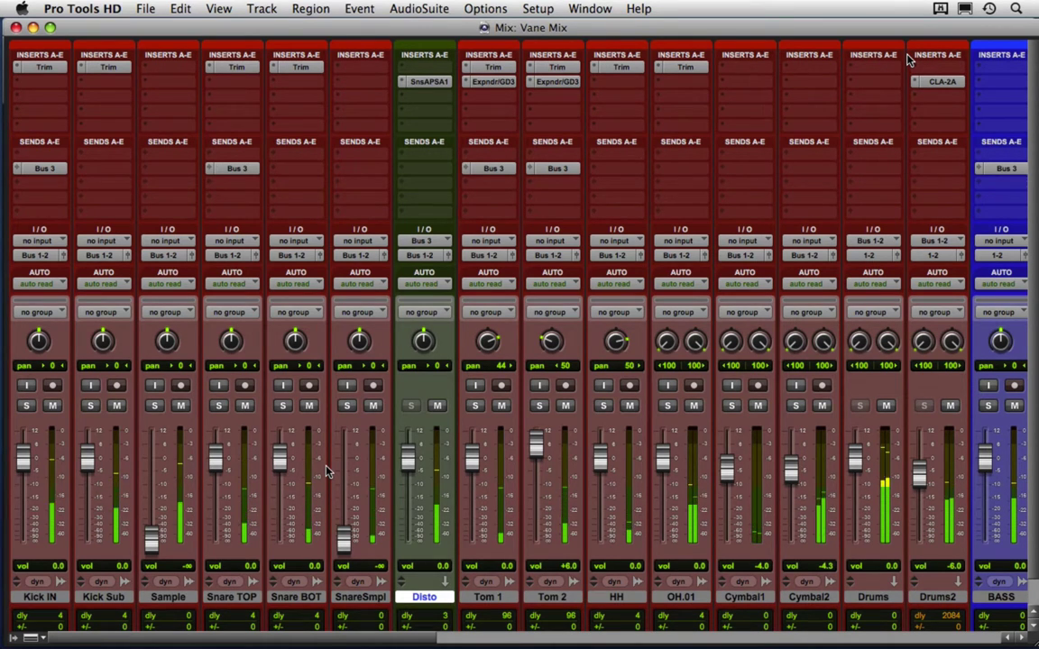
{"action": "key", "text": "super+equal"}
{"action": "scroll", "coordinate": [387, 421], "scroll_direction": "up", "scroll_amount": 5}
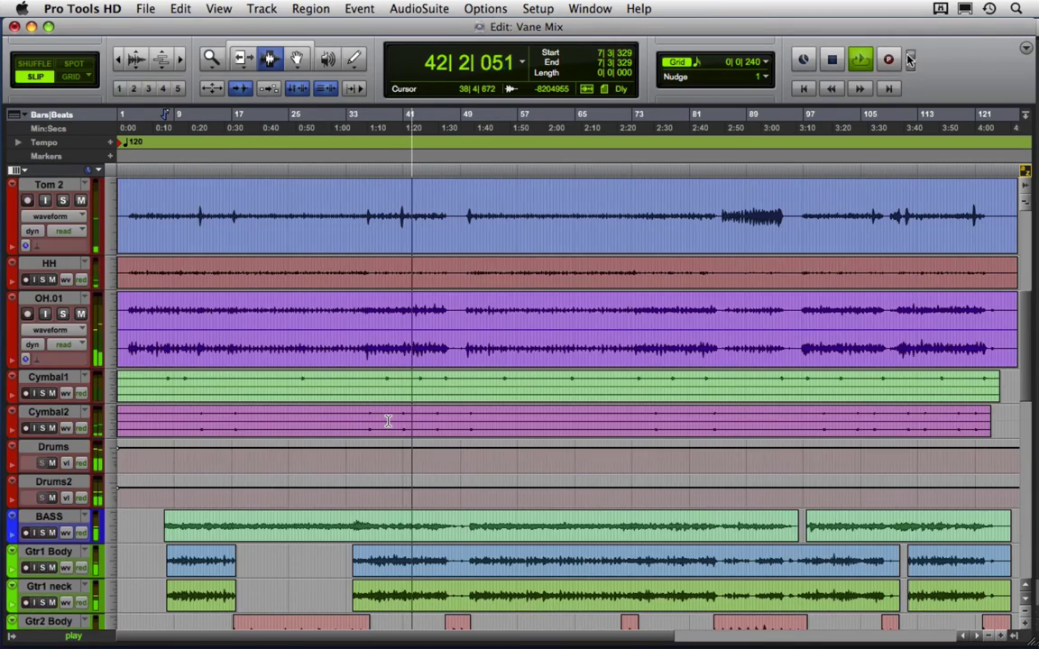
{"action": "scroll", "coordinate": [388, 421], "scroll_direction": "up", "scroll_amount": 5}
{"action": "key", "text": "super+equal"}
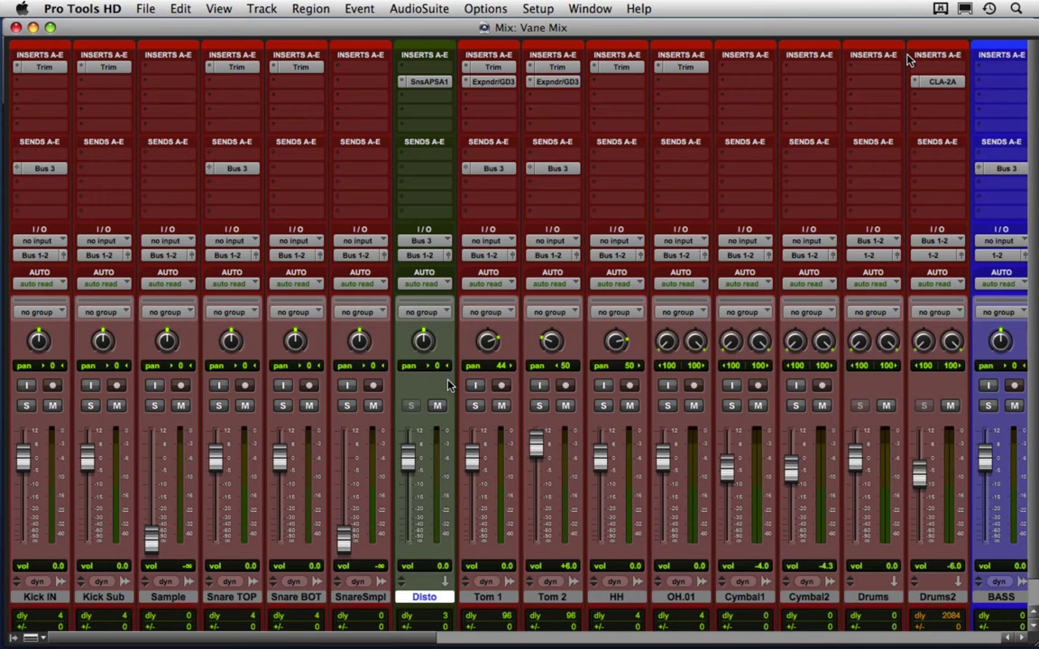
{"action": "key", "text": "super+equal"}
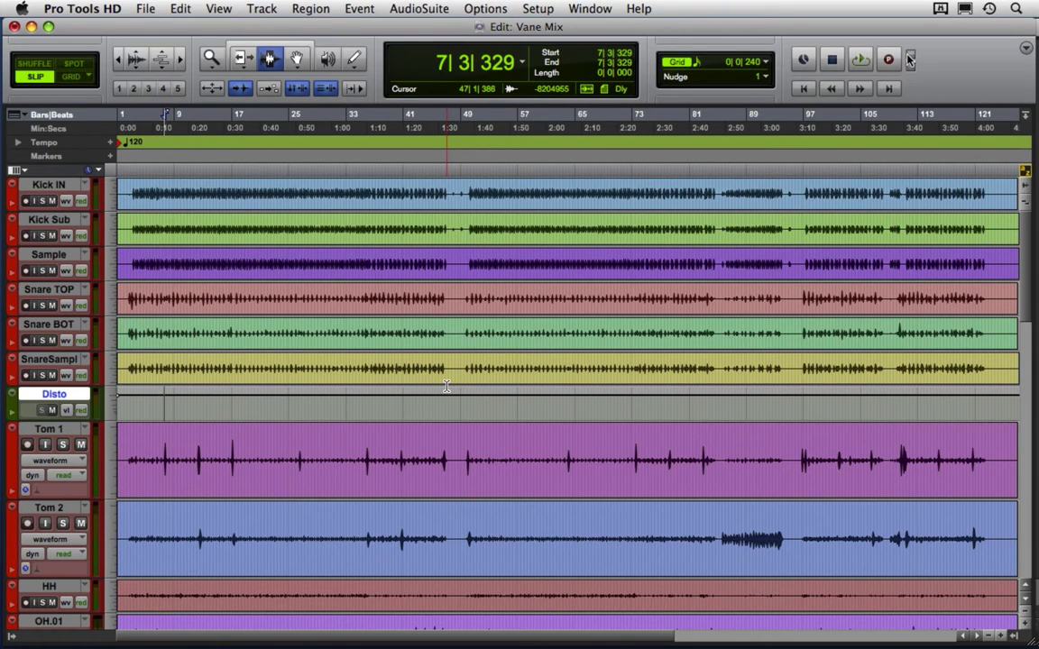
{"action": "key", "text": "super+equal"}
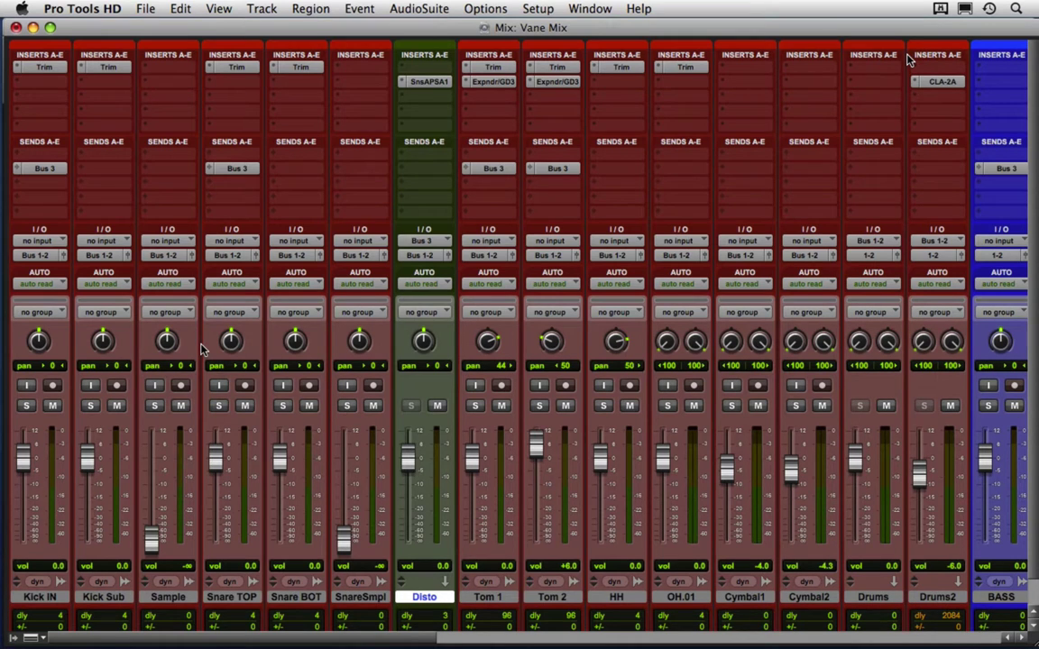
Step: Select the Sample track's passage from 4|1|253 to 50|3|027 and reset the track's volume to 0.0 in the mixer
{"action": "key", "text": "super+equal"}
{"action": "left_click_drag", "start_coordinate": [139, 267], "coordinate": [471, 266]}
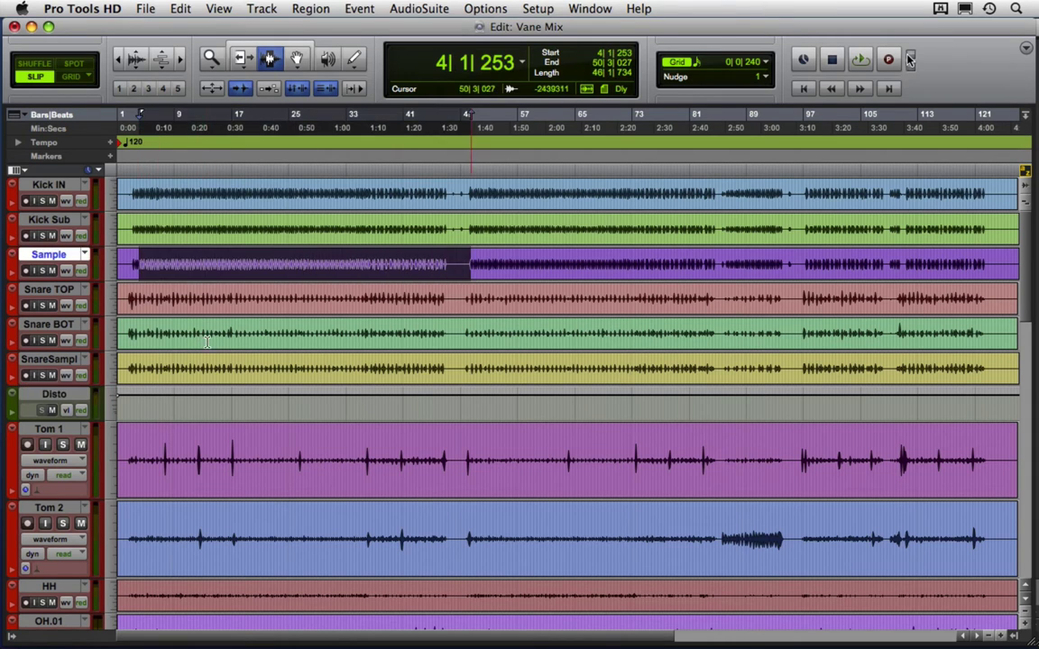
{"action": "key", "text": "super+equal"}
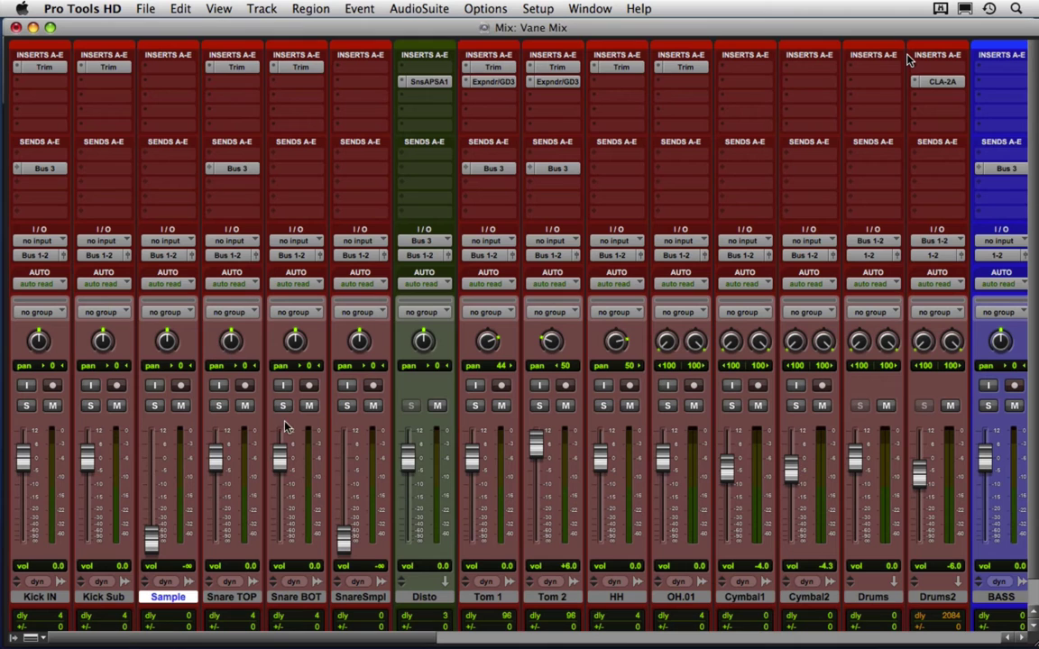
{"action": "left_click", "coordinate": [153, 541], "text": "alt"}
Step: Insert the Slate Digital Trigger (mono) RTAS plug-in on the second insert slot of the Sample track
{"action": "left_click", "coordinate": [173, 90]}
{"action": "mouse_move", "coordinate": [216, 121]}
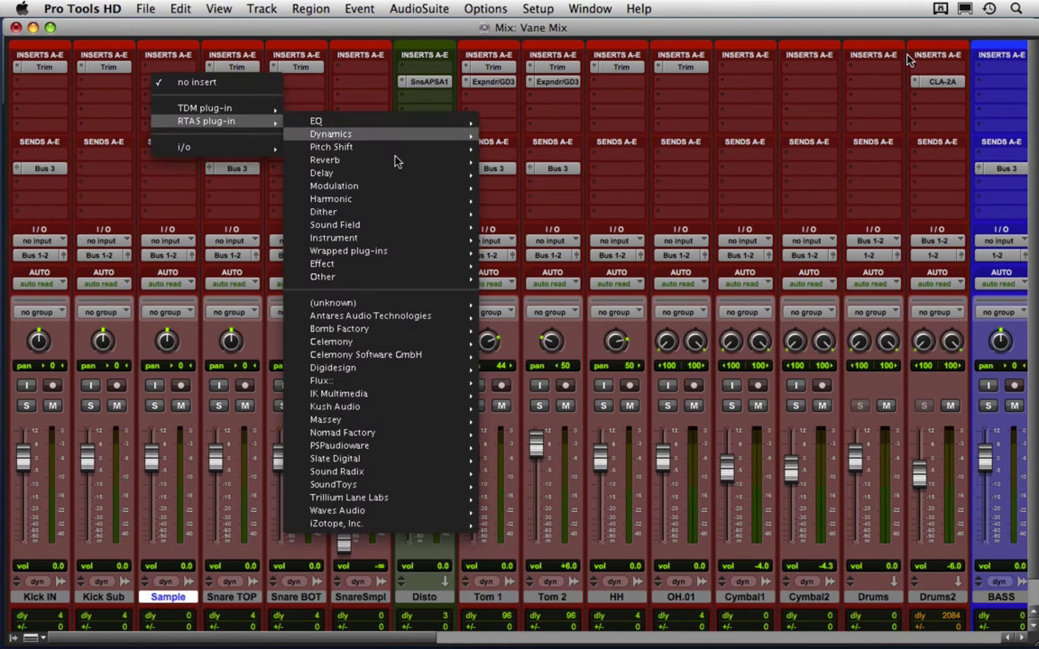
{"action": "mouse_move", "coordinate": [396, 463]}
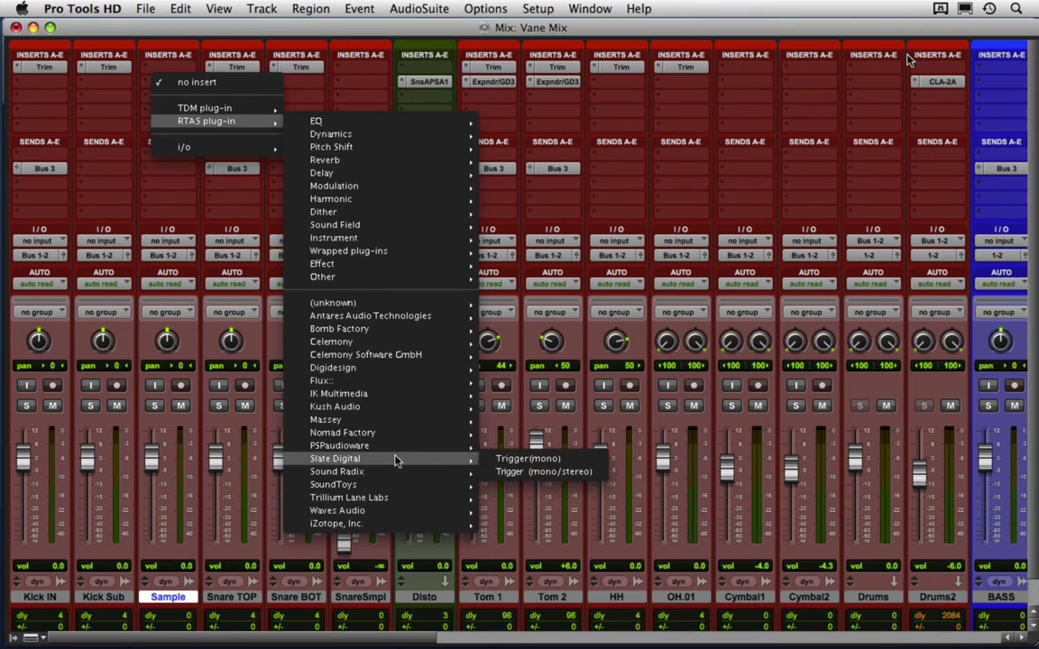
{"action": "mouse_move", "coordinate": [400, 254]}
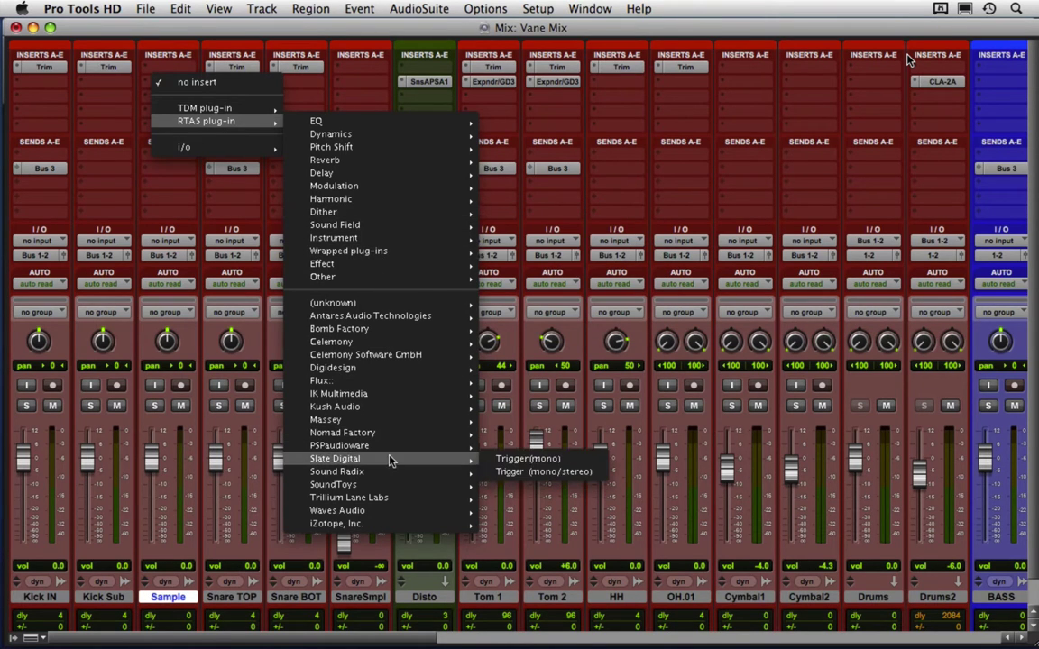
{"action": "left_click", "coordinate": [511, 458]}
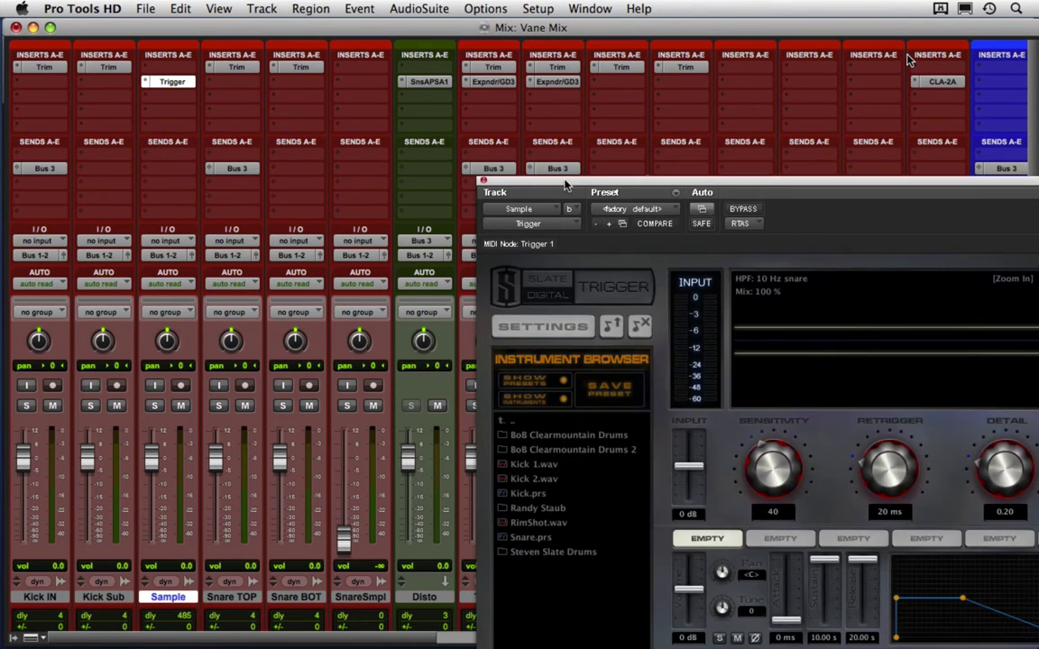
Step: Solo the Sample track and place its edit cursor at 4|4|861, keeping the Trigger window clear of the track controls
{"action": "left_click_drag", "start_coordinate": [566, 184], "coordinate": [457, 69]}
{"action": "key", "text": "super+="}
{"action": "left_click", "coordinate": [150, 276]}
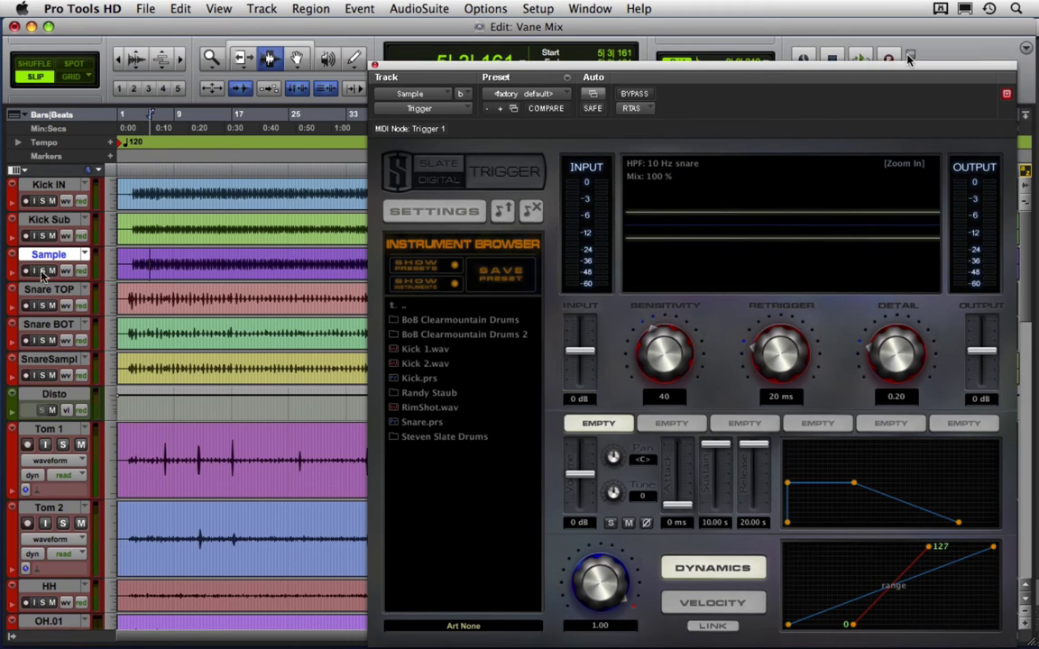
{"action": "left_click", "coordinate": [42, 272]}
{"action": "key", "text": "super+s"}
{"action": "left_click", "coordinate": [147, 266]}
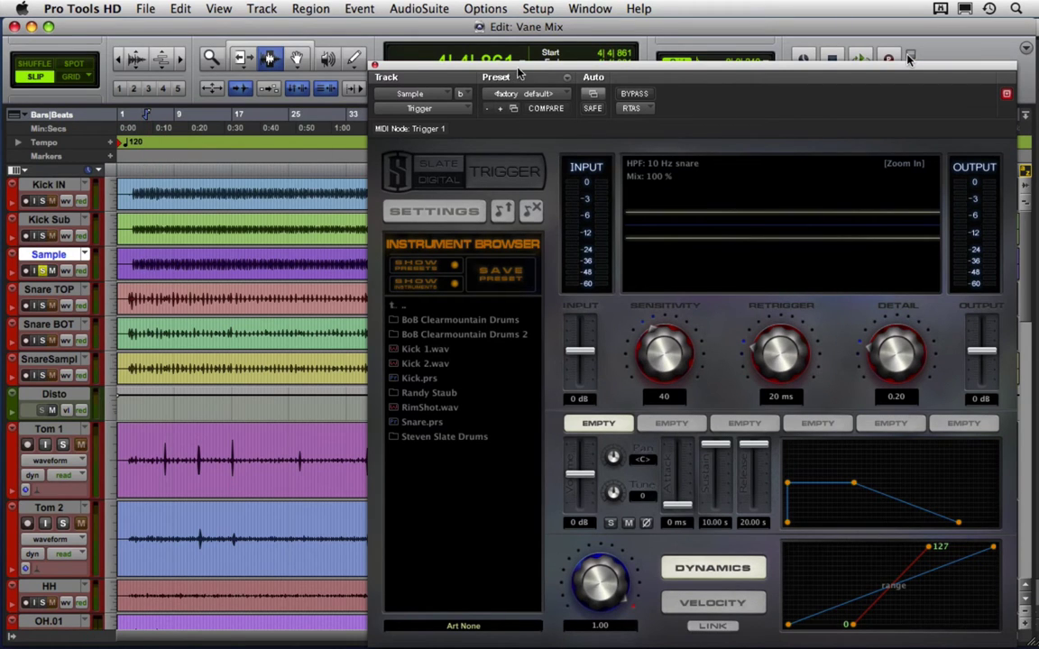
{"action": "left_click_drag", "start_coordinate": [516, 68], "coordinate": [496, 47]}
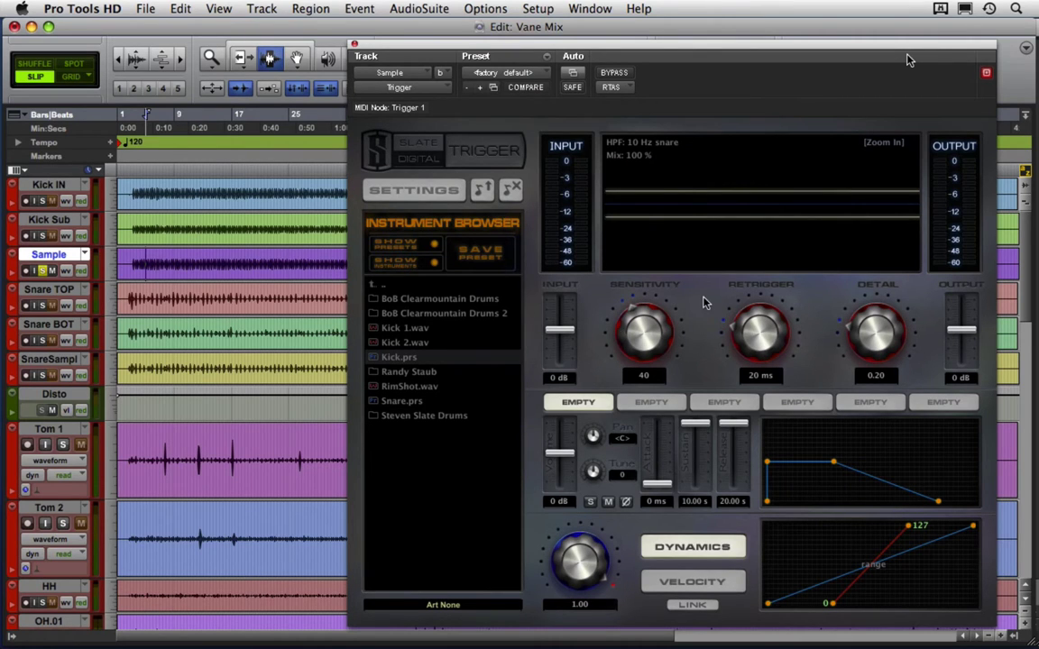
Step: Load the Kick.prs preset in Trigger and audition its 18x24 and 18x22 kick samples
{"action": "double_click", "coordinate": [389, 359]}
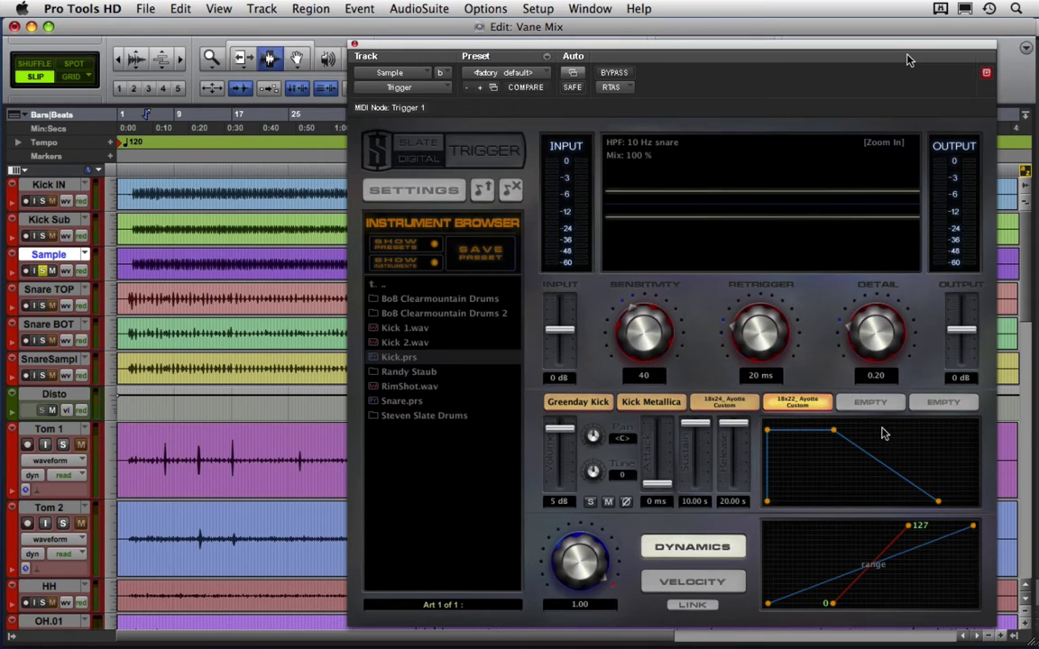
{"action": "left_click", "coordinate": [729, 404]}
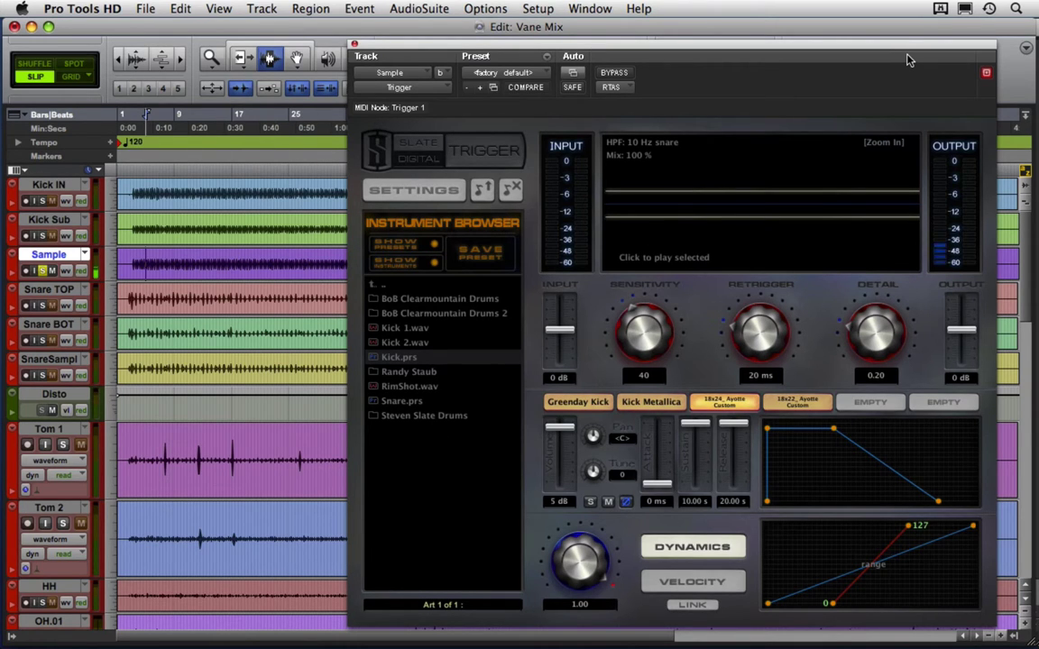
{"action": "left_click", "coordinate": [797, 402]}
{"action": "left_click", "coordinate": [629, 213]}
{"action": "left_click", "coordinate": [801, 404]}
{"action": "left_click", "coordinate": [641, 243]}
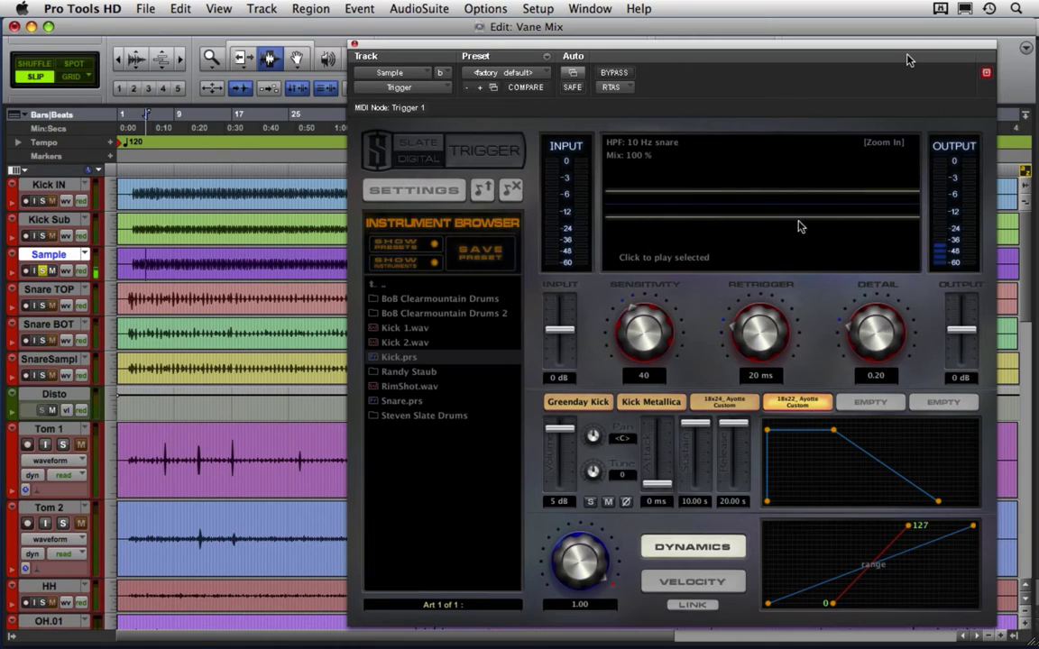
{"action": "left_click", "coordinate": [724, 404]}
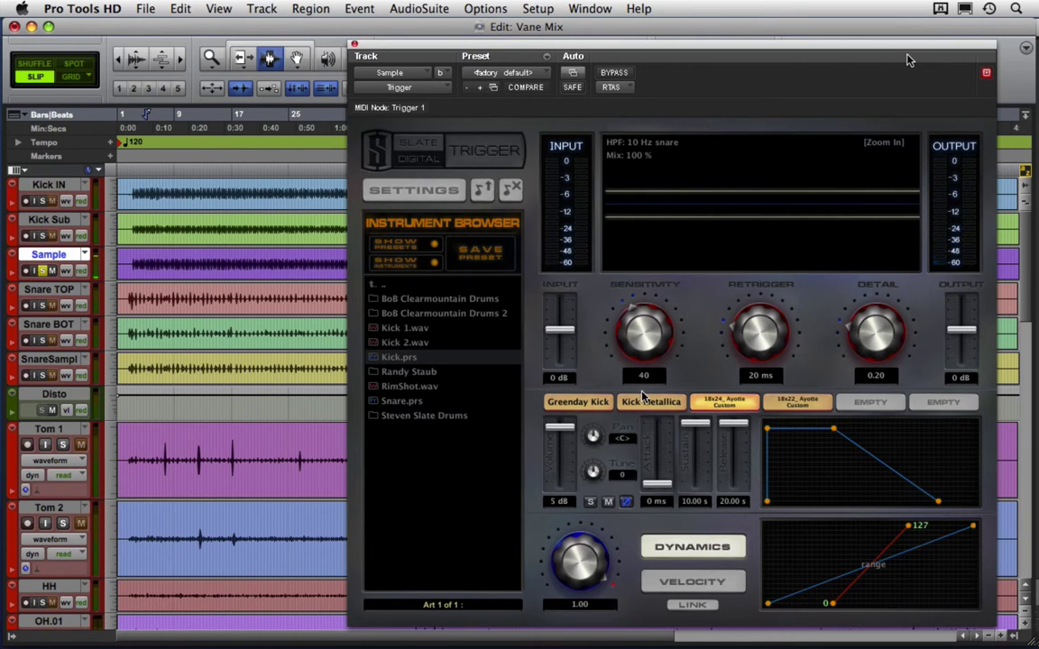
Step: Clear the Kick Metallica, Greenday Kick and 18x22 sample slots in Trigger, keeping only the 18x24 sample
{"action": "right_click", "coordinate": [640, 408]}
{"action": "left_click", "coordinate": [631, 419]}
{"action": "right_click", "coordinate": [570, 403]}
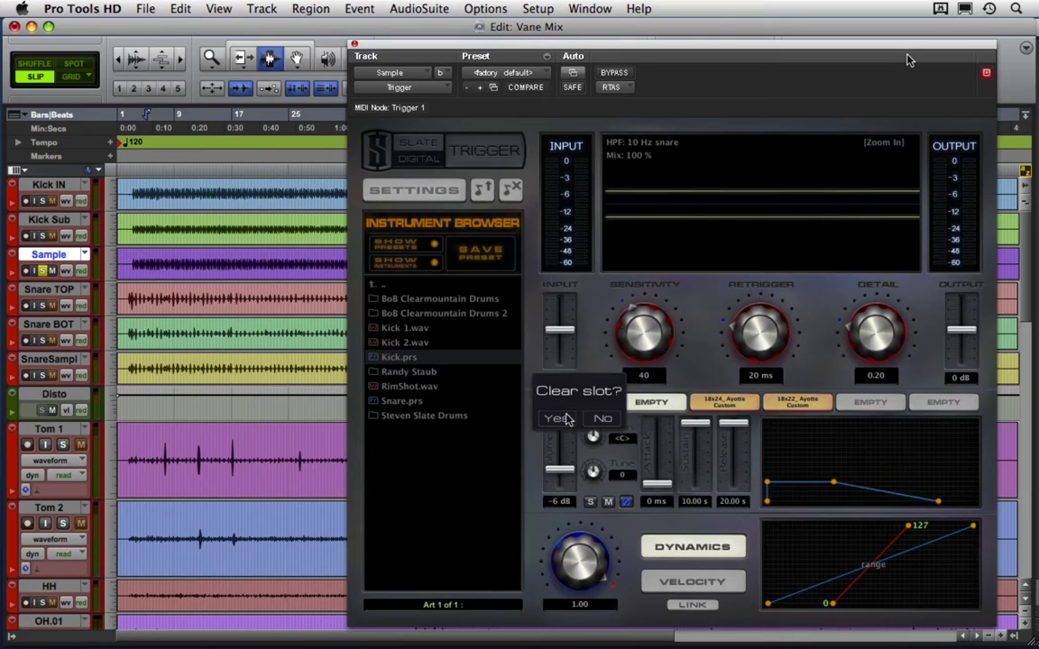
{"action": "left_click", "coordinate": [559, 420]}
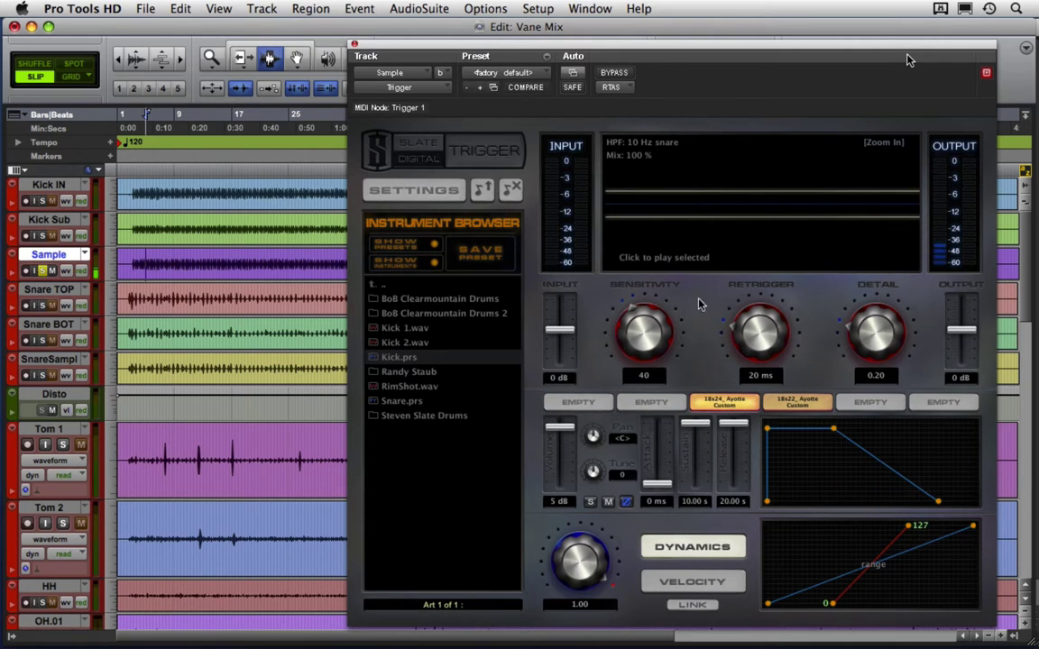
{"action": "left_click", "coordinate": [881, 206]}
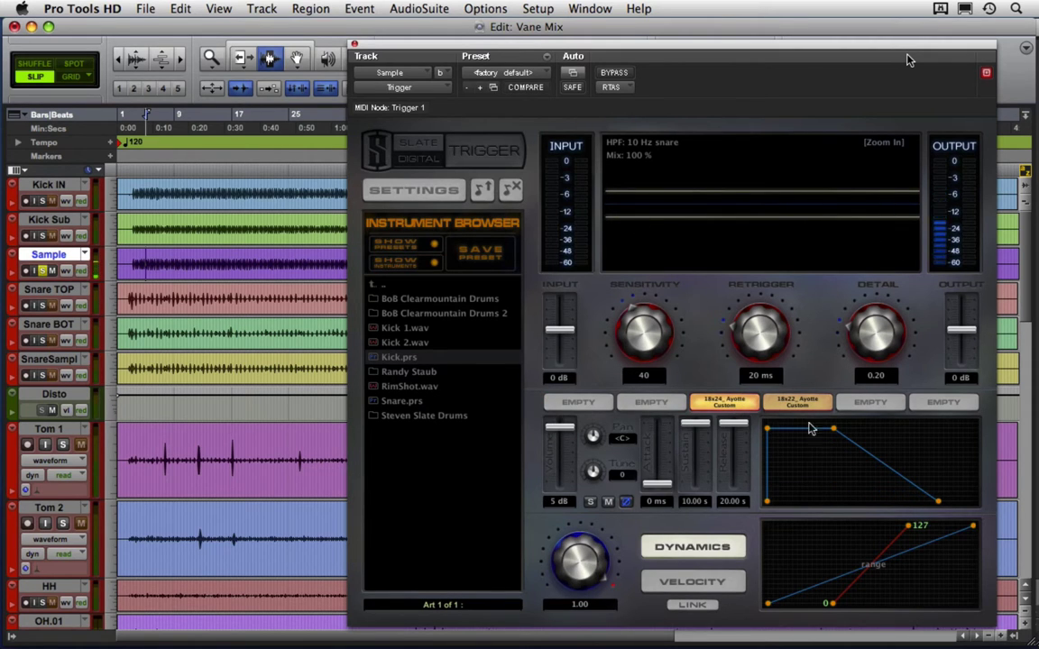
{"action": "right_click", "coordinate": [780, 403]}
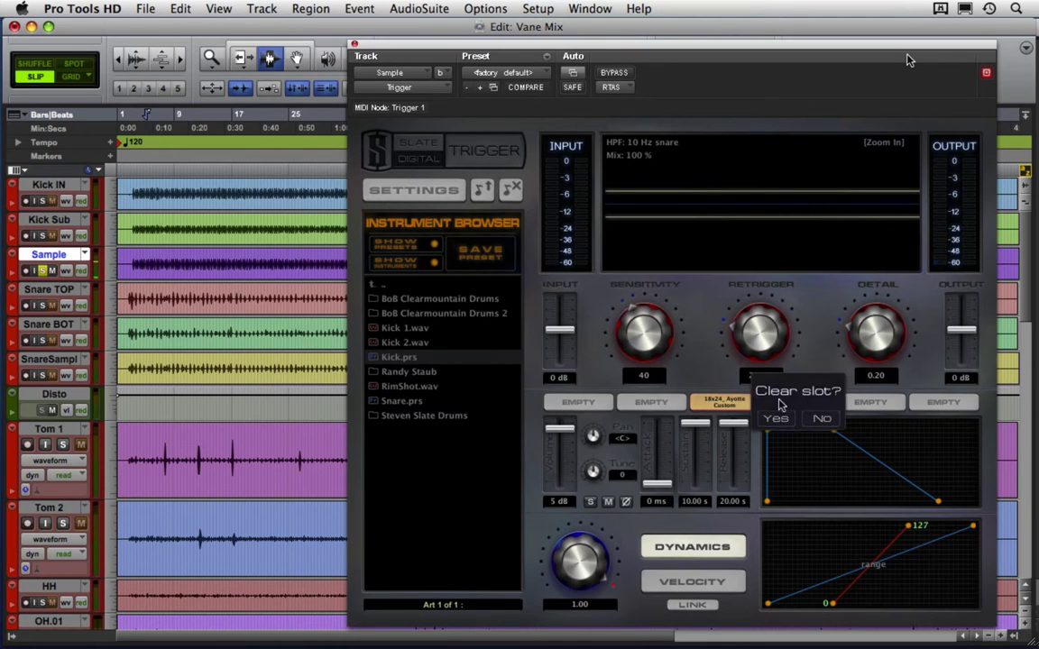
{"action": "left_click", "coordinate": [778, 420]}
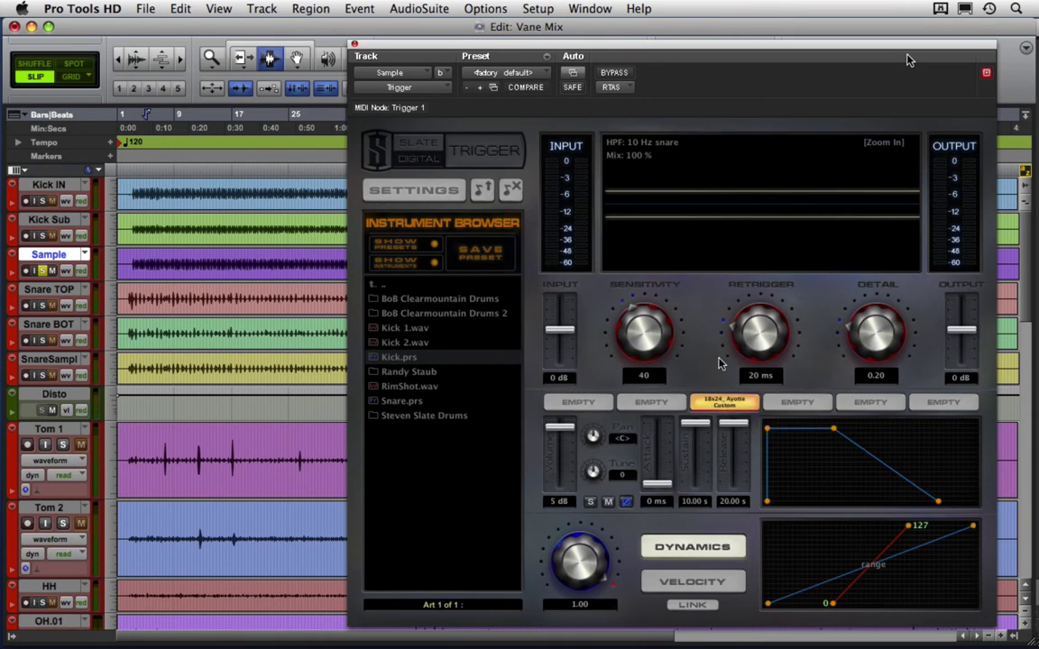
Step: Start playback, solo Kick IN and Kick Sub together with Sample, and set Trigger's Detail to 0.30
{"action": "key", "text": "space"}
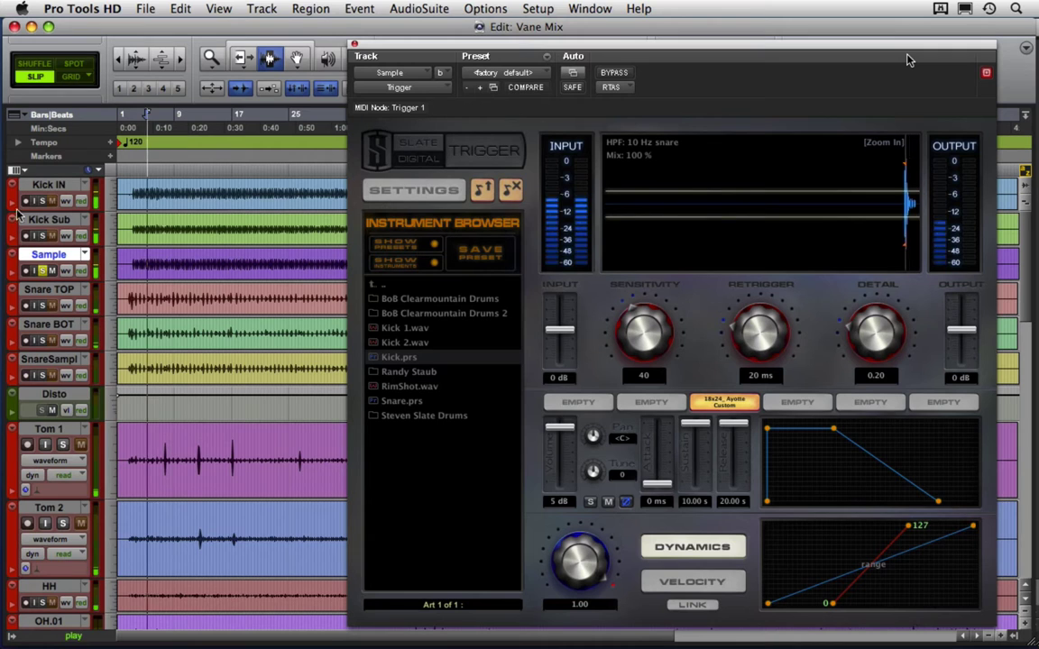
{"action": "left_click", "coordinate": [42, 202]}
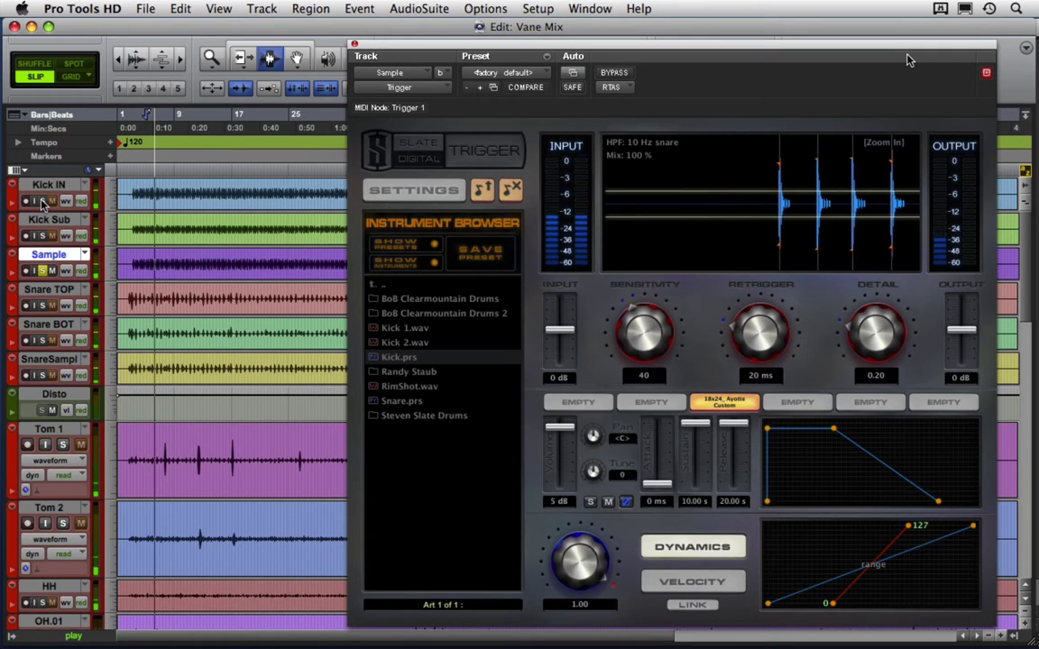
{"action": "left_click", "coordinate": [42, 237]}
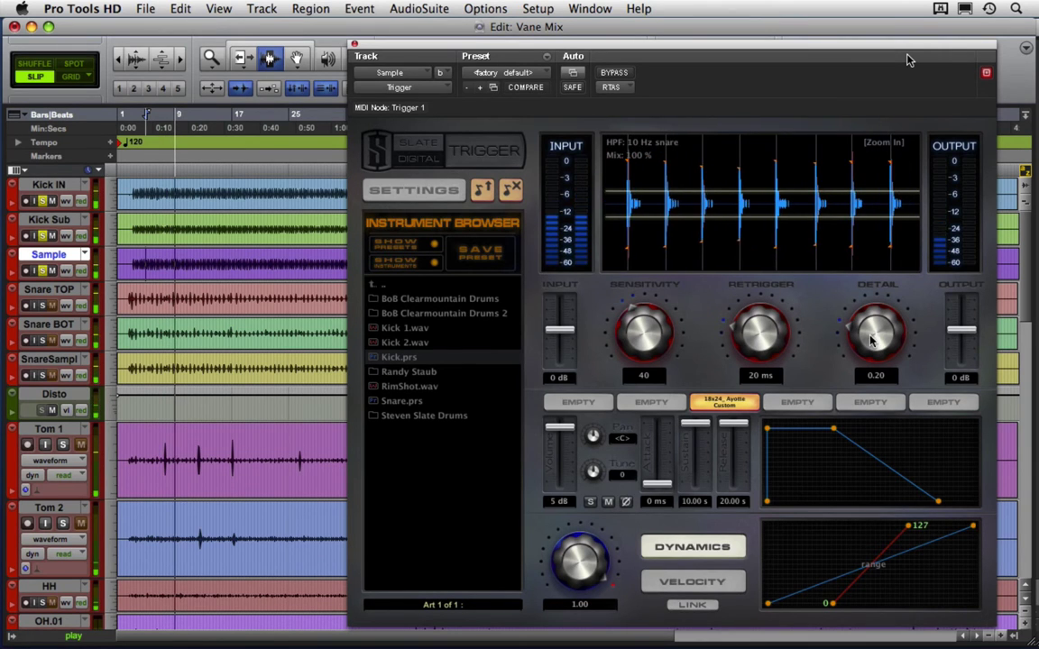
{"action": "left_click_drag", "start_coordinate": [874, 344], "coordinate": [875, 338]}
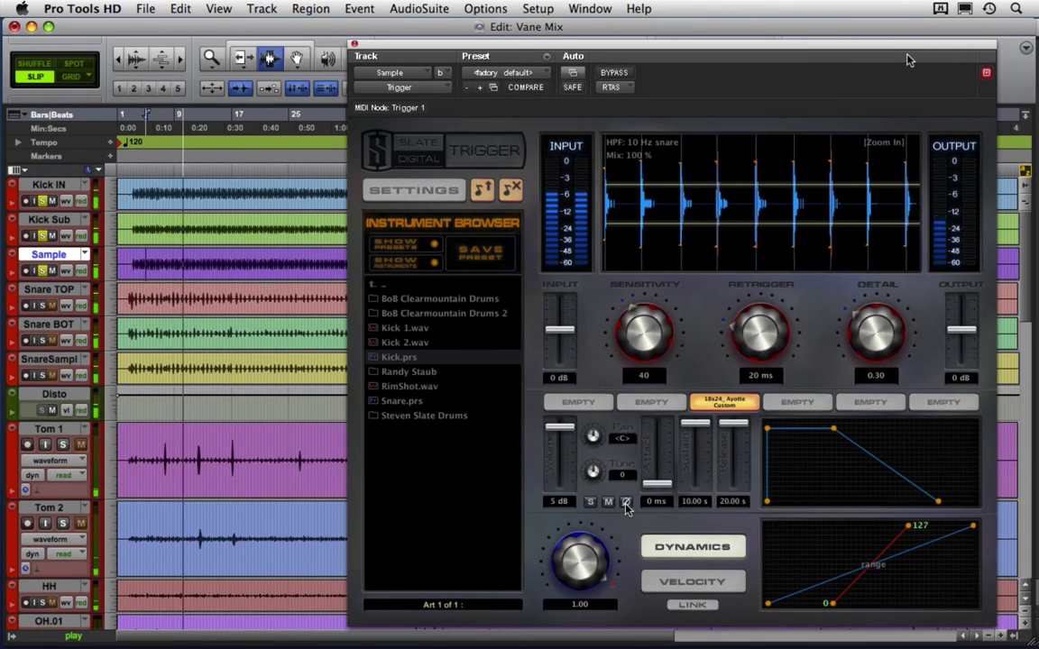
Step: Close the Trigger window over the mixer and add the OH.01 track to the soloed tracks
{"action": "key", "text": "super+equal"}
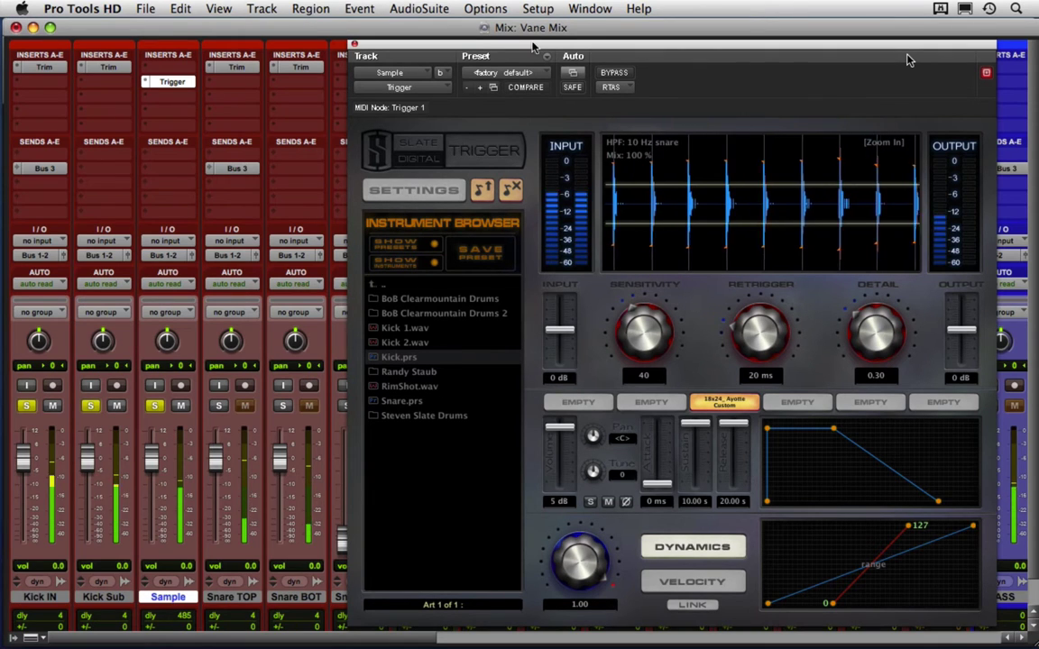
{"action": "left_click", "coordinate": [355, 45]}
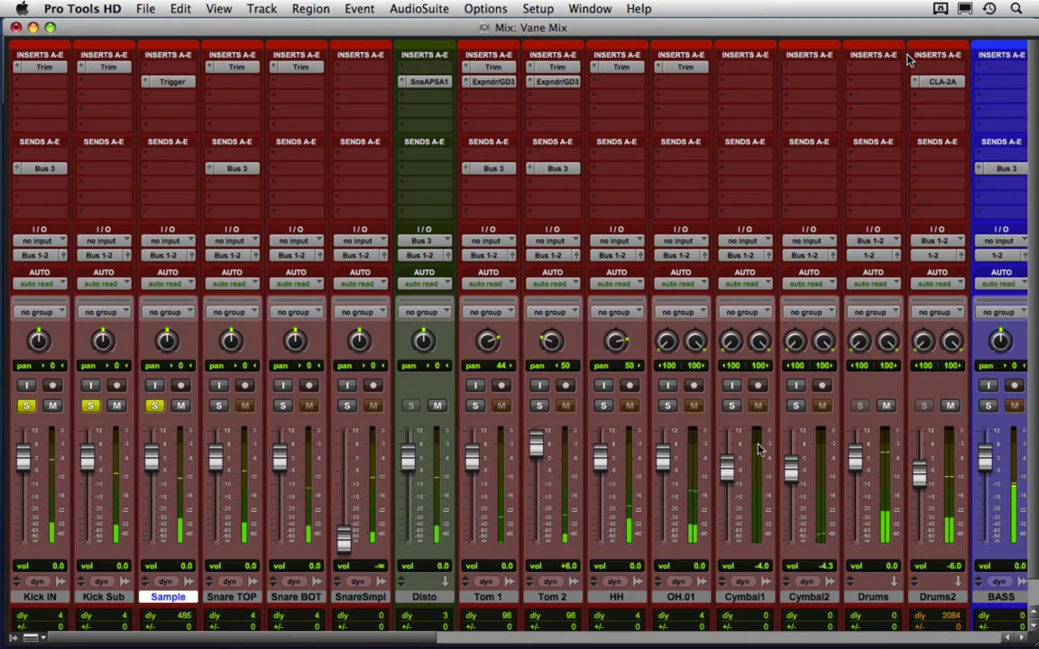
{"action": "left_click", "coordinate": [666, 407]}
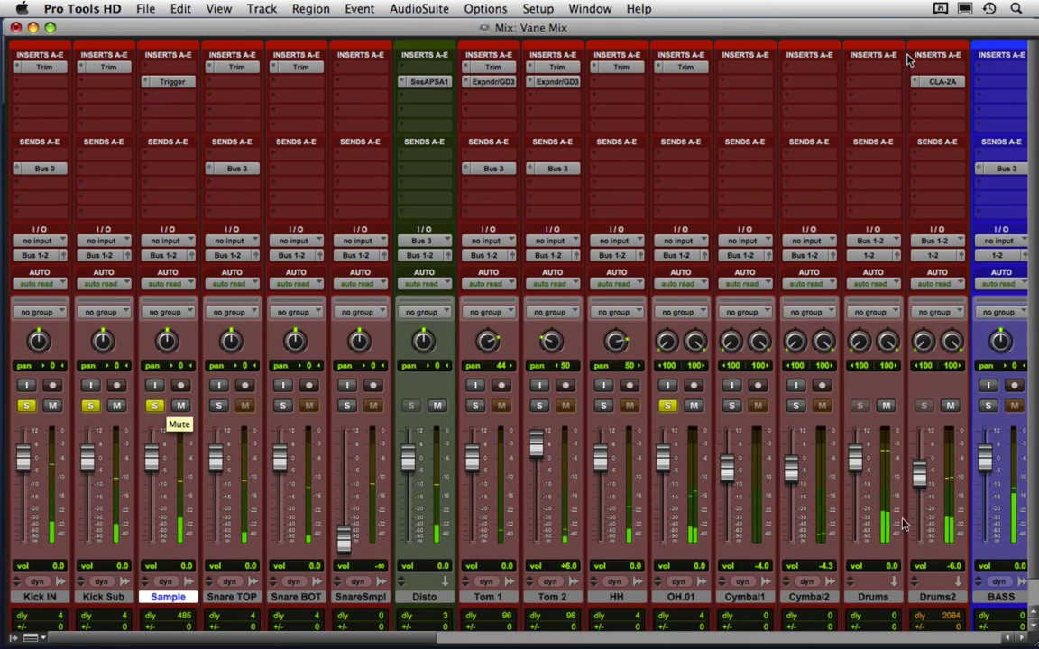
Step: Solo all tracks from Sample through Gtr1 neck, and mute and unmute Sample to compare the kick sound
{"action": "scroll", "coordinate": [893, 577], "scroll_direction": "right", "scroll_amount": 4}
{"action": "left_click", "coordinate": [909, 598], "text": "shift"}
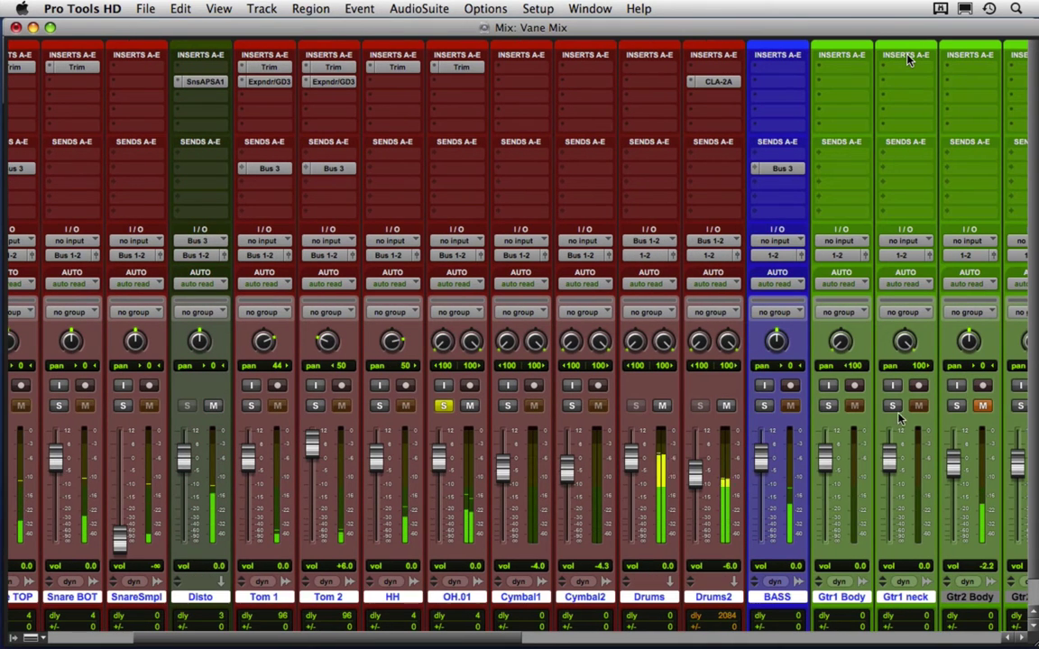
{"action": "left_click", "coordinate": [896, 406], "text": "alt+shift"}
{"action": "scroll", "coordinate": [646, 516], "scroll_direction": "left", "scroll_amount": 4}
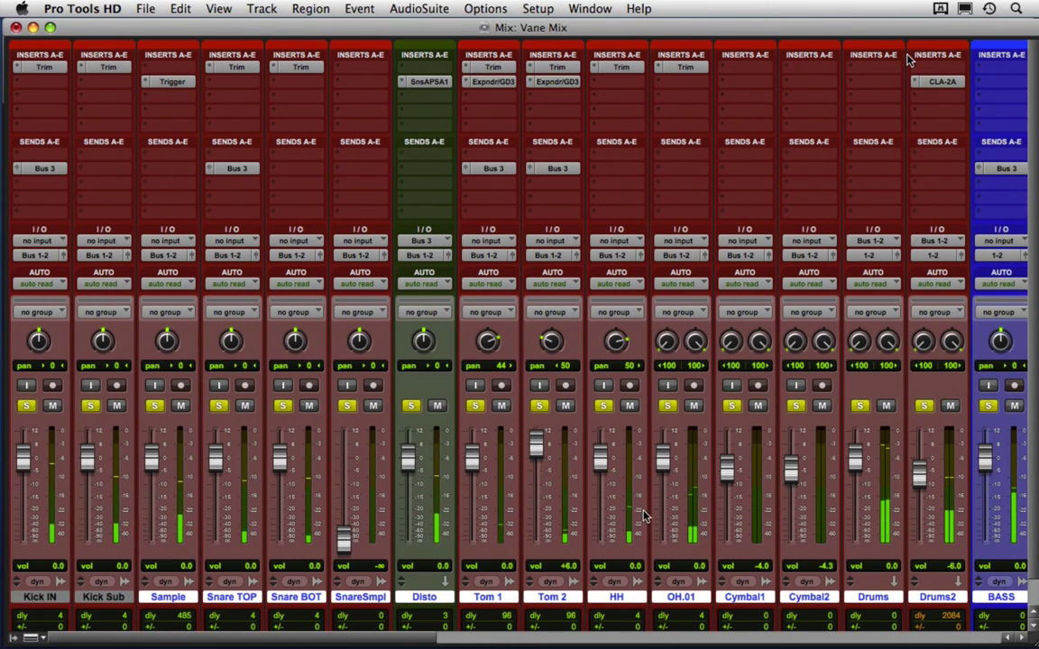
{"action": "left_click", "coordinate": [182, 407]}
{"action": "left_click", "coordinate": [181, 407]}
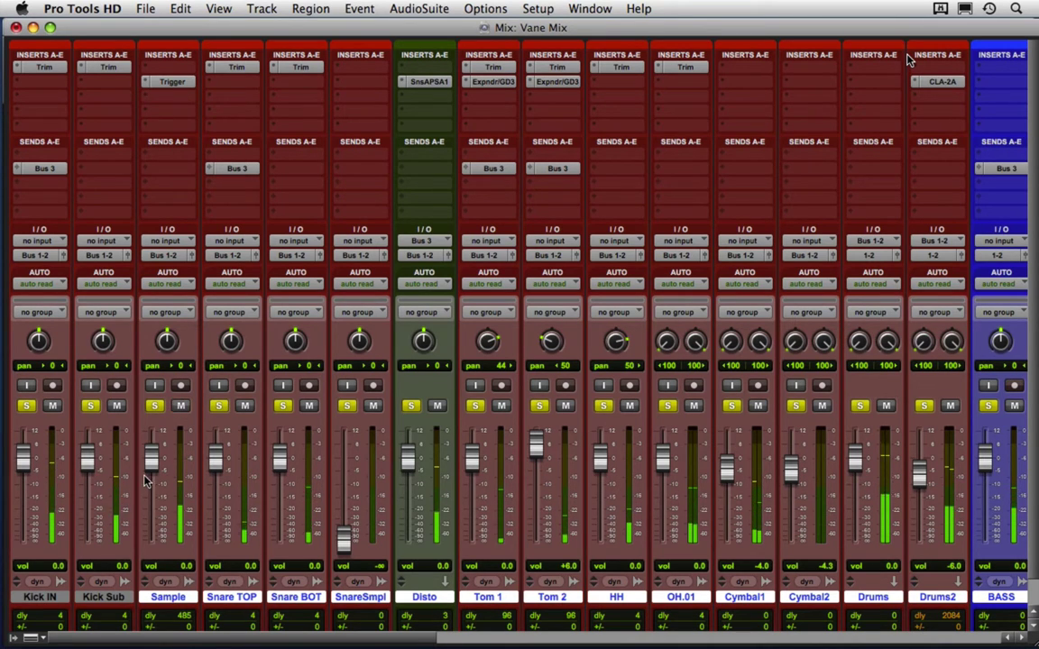
Step: Insert the EQ 3 7-Band (mono) RTAS plug-in after Trigger on the Sample track
{"action": "left_click", "coordinate": [176, 101]}
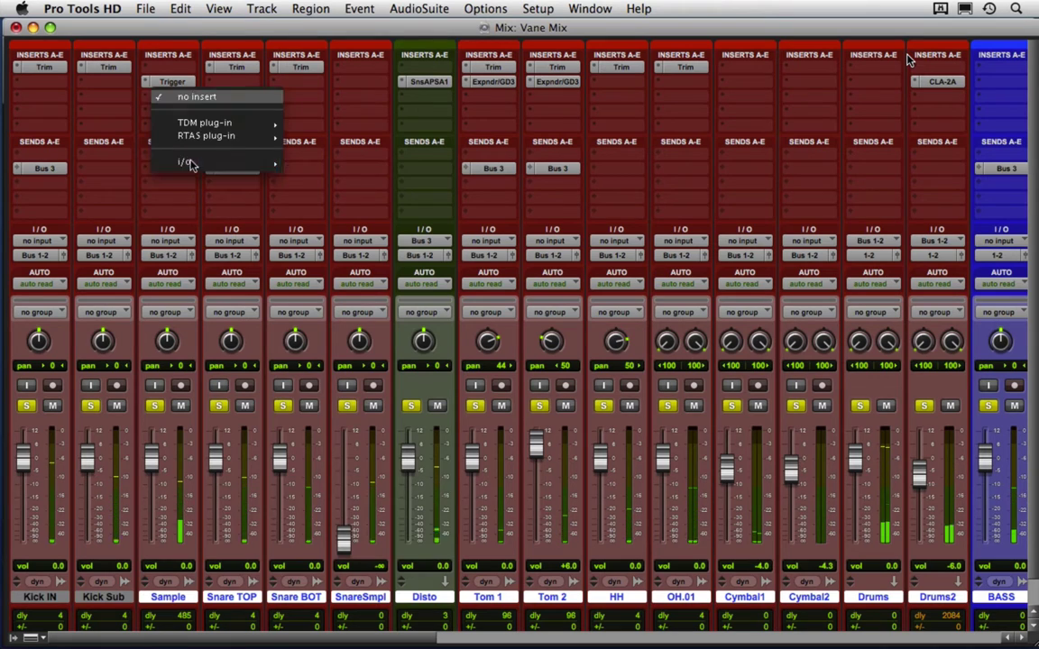
{"action": "mouse_move", "coordinate": [207, 135]}
{"action": "mouse_move", "coordinate": [349, 139]}
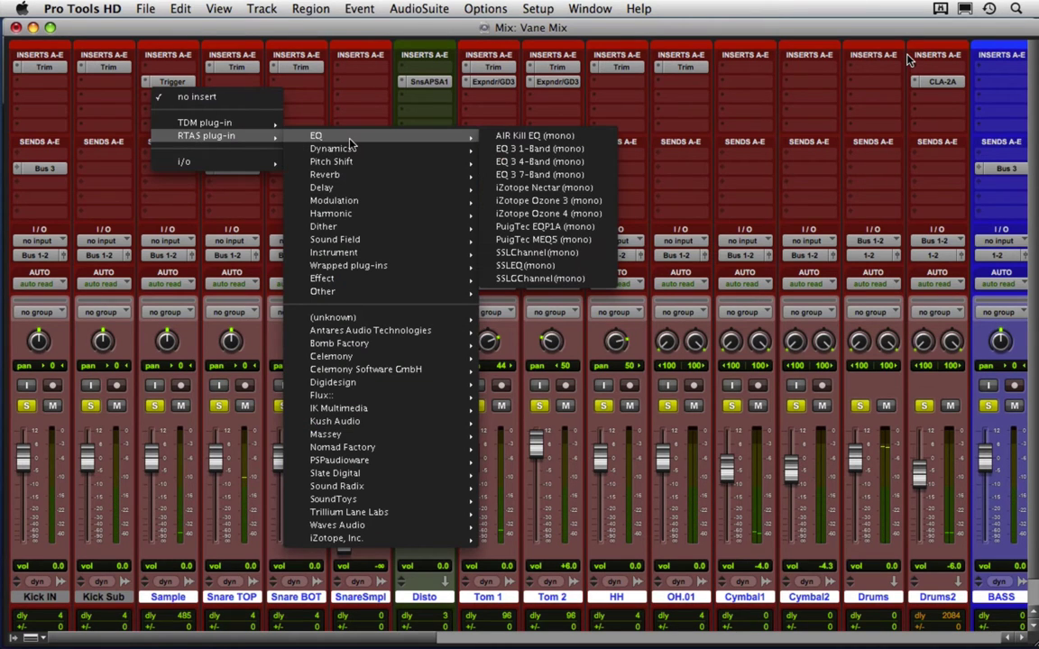
{"action": "left_click", "coordinate": [488, 187]}
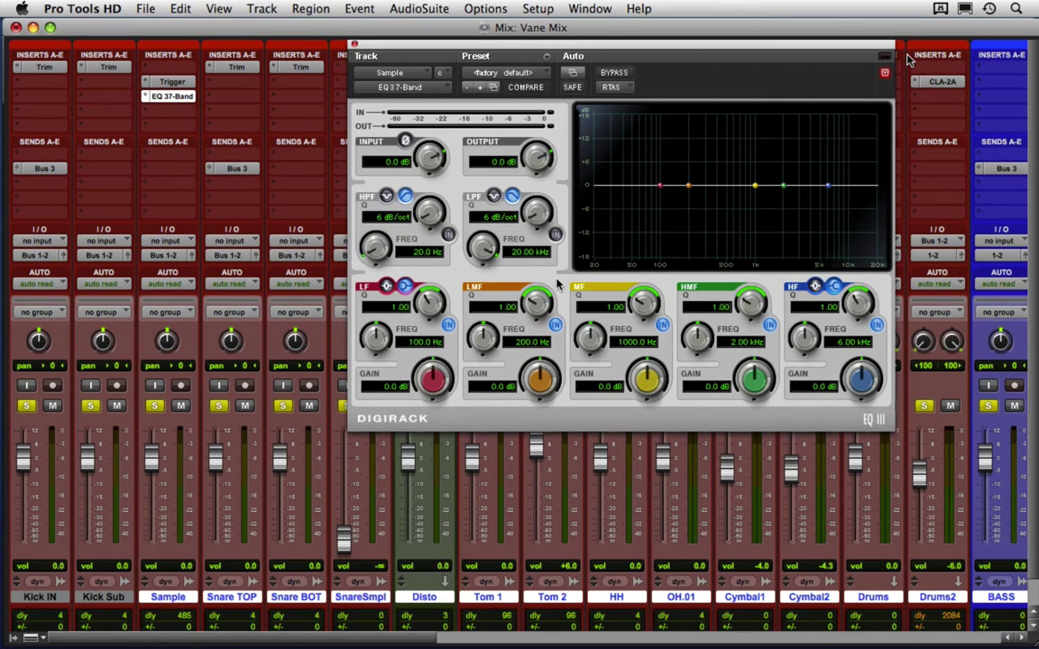
Step: Set the EQ's HF band to 6.85 kHz, Q 0.84 and 9.8 dB gain during playback, and solo only the Sample track
{"action": "left_click_drag", "start_coordinate": [869, 397], "coordinate": [851, 388]}
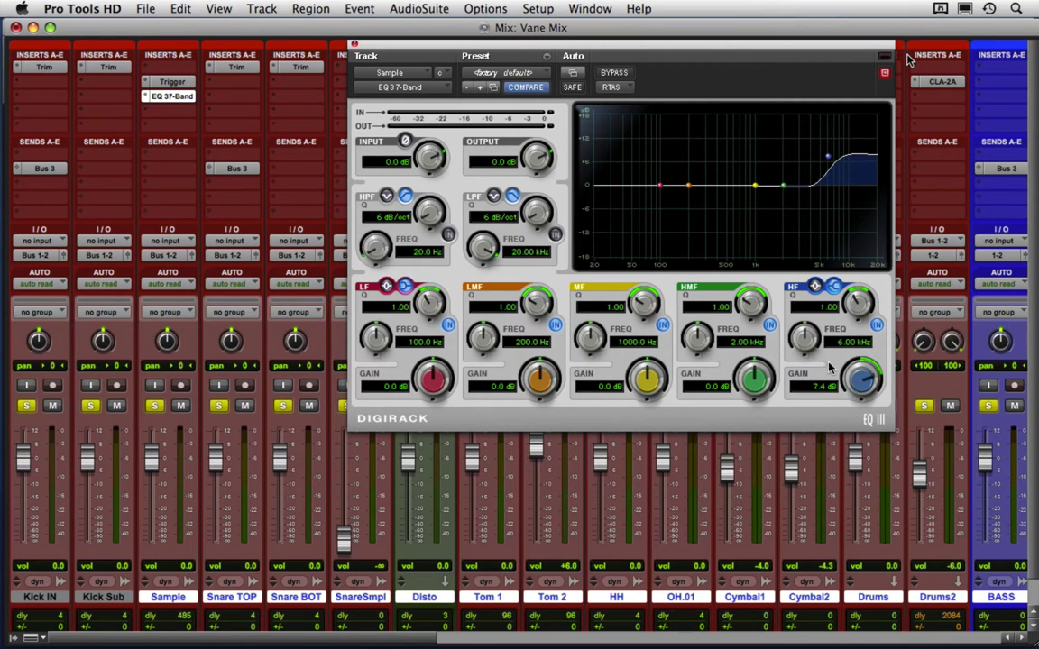
{"action": "left_click_drag", "start_coordinate": [857, 305], "coordinate": [854, 310]}
{"action": "key", "text": "space"}
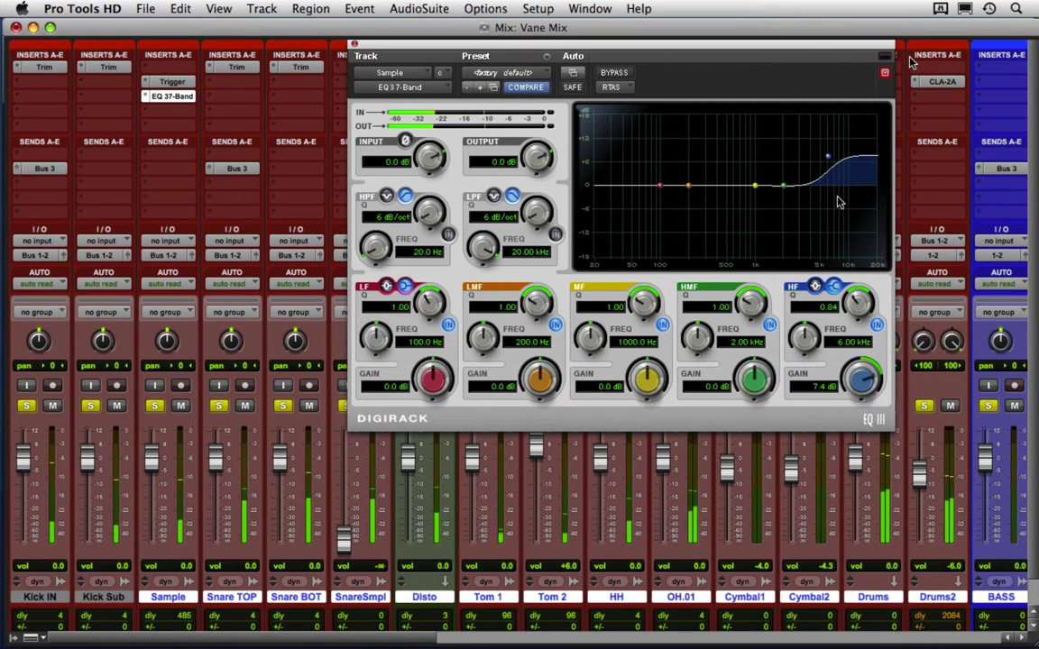
{"action": "left_click_drag", "start_coordinate": [861, 377], "coordinate": [859, 369]}
{"action": "left_click_drag", "start_coordinate": [860, 370], "coordinate": [811, 334]}
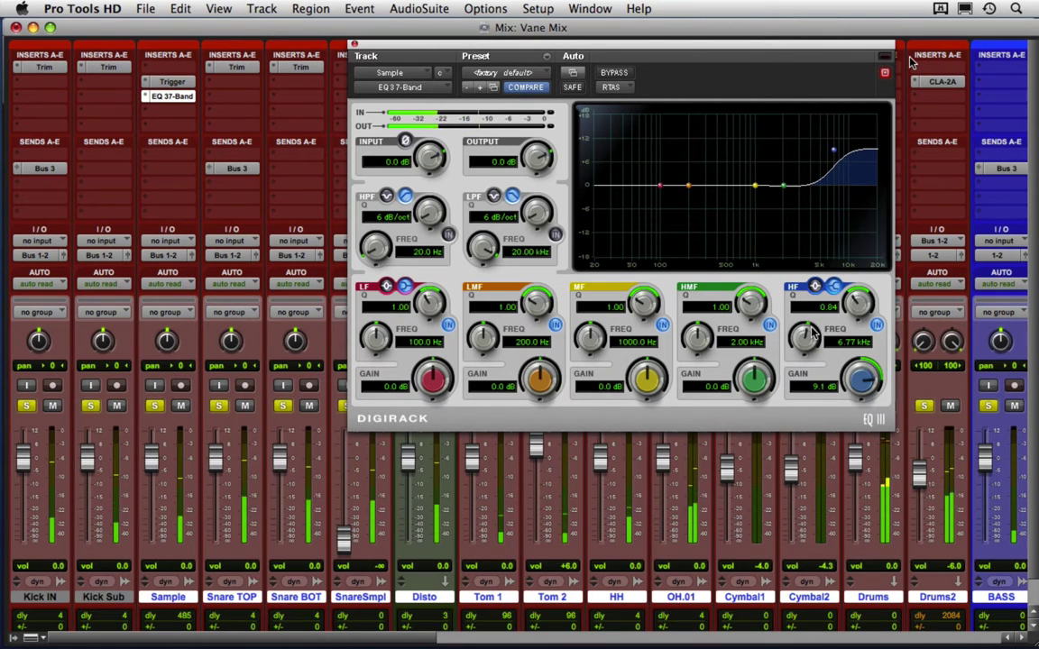
{"action": "left_click", "coordinate": [155, 408], "text": "alt"}
{"action": "left_click", "coordinate": [155, 408]}
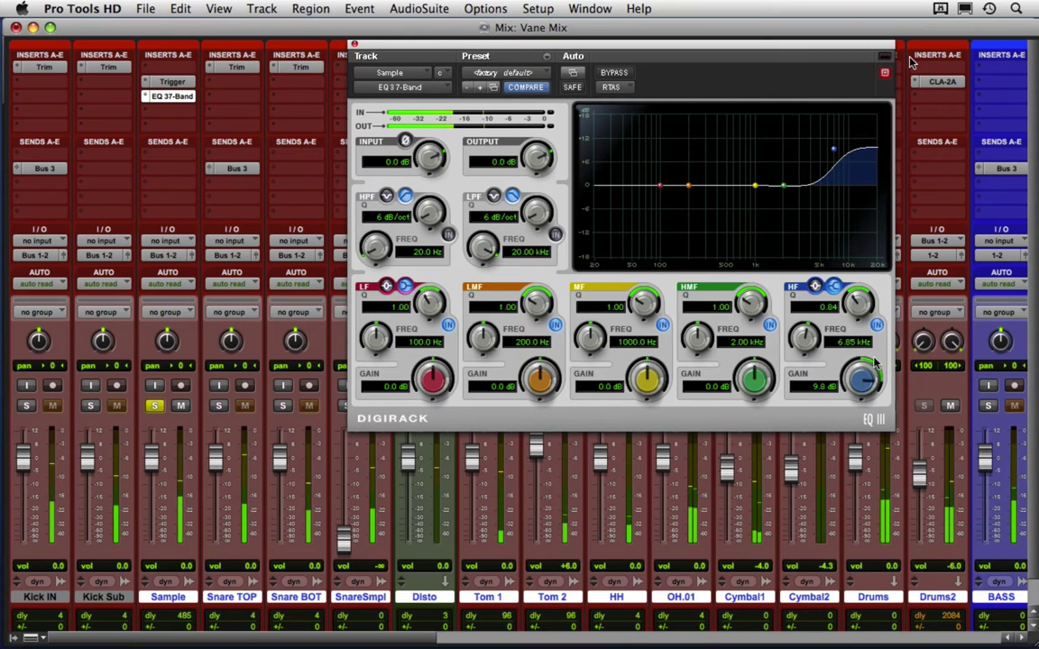
Step: Set the Sample EQ's HF band to 5.32 kHz, Q 0.79 and 12.0 dB gain, and its output to -2.5 dB
{"action": "left_click_drag", "start_coordinate": [873, 361], "coordinate": [871, 347]}
{"action": "mouse_move", "coordinate": [805, 341]}
{"action": "left_mouse_down"}
{"action": "mouse_move", "coordinate": [803, 374]}
{"action": "mouse_move", "coordinate": [816, 341]}
{"action": "left_mouse_up"}
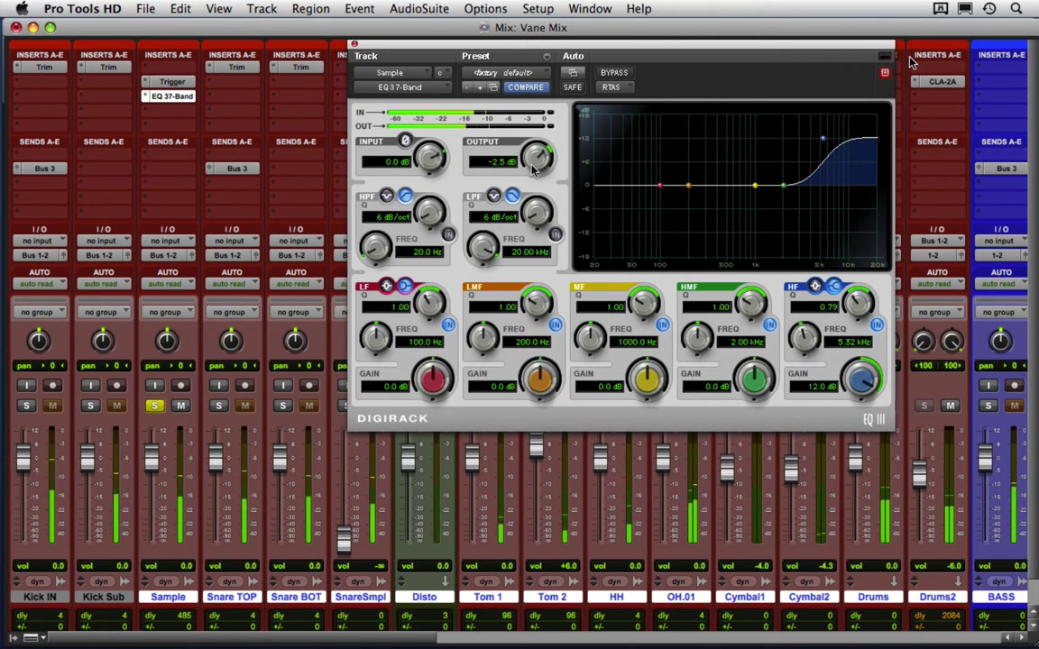
{"action": "left_click_drag", "start_coordinate": [533, 171], "coordinate": [532, 173]}
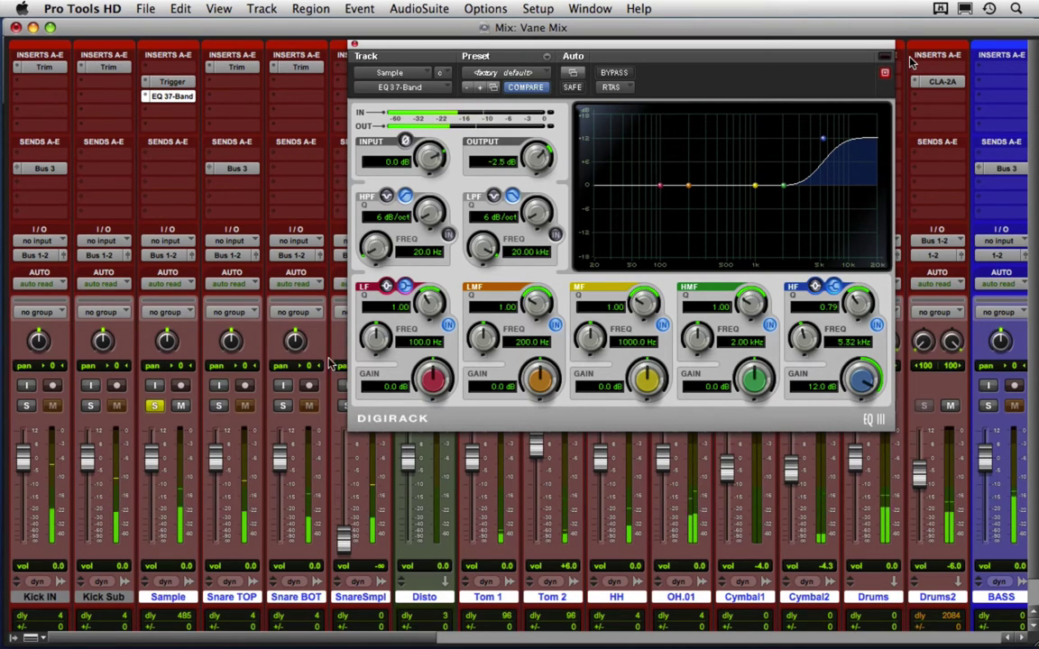
Step: Unsolo the Sample track, compare the mix with its EQ bypassed and active, and close the EQ window
{"action": "left_click", "coordinate": [155, 406]}
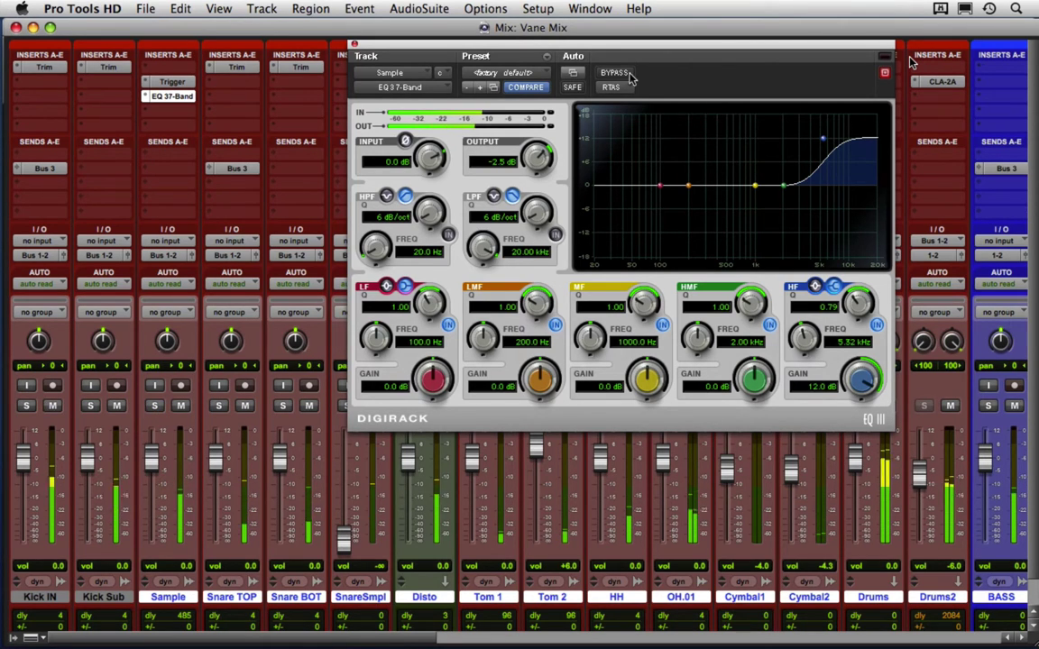
{"action": "left_click", "coordinate": [614, 72]}
{"action": "left_click", "coordinate": [614, 72]}
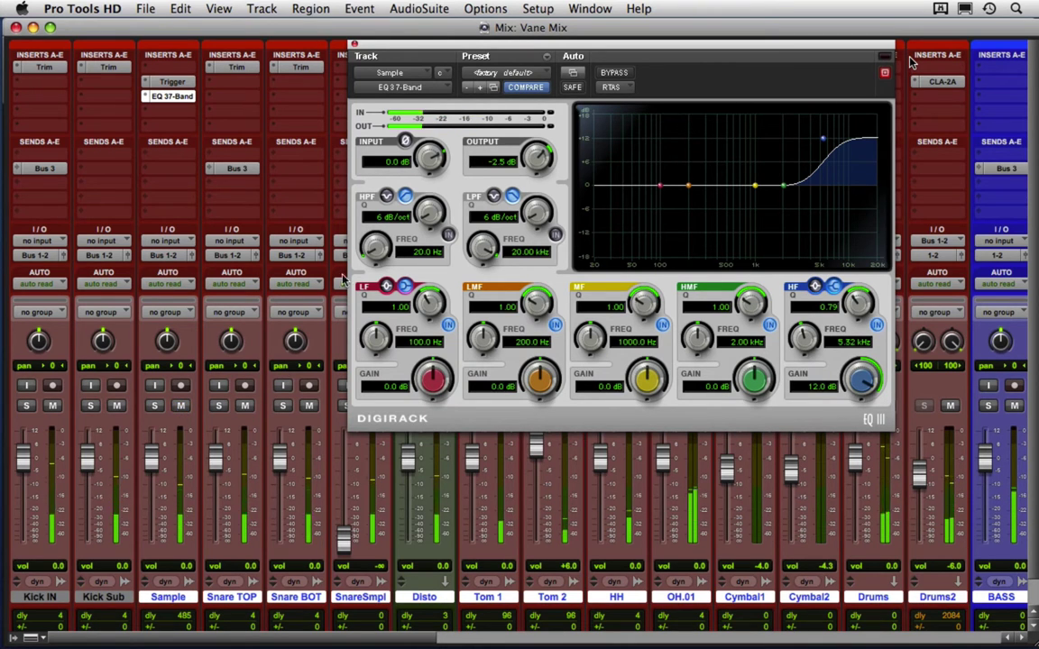
{"action": "left_click", "coordinate": [354, 43]}
Step: Set Detail to 0.35 in the Sample track's Trigger plug-in and close its window
{"action": "left_click", "coordinate": [184, 83]}
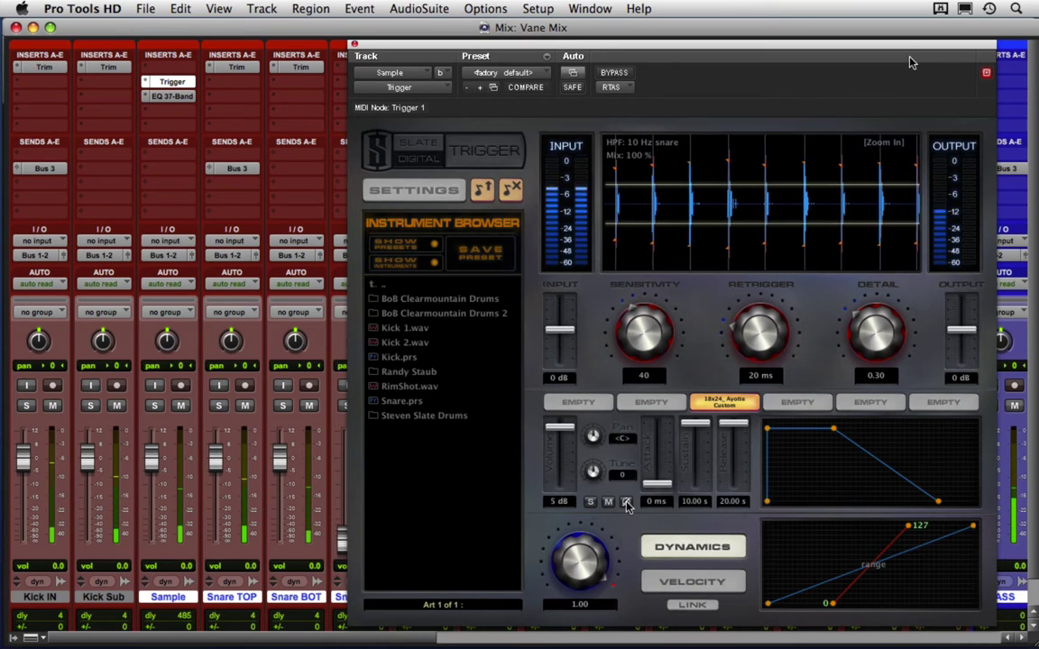
{"action": "left_click_drag", "start_coordinate": [876, 336], "coordinate": [877, 330]}
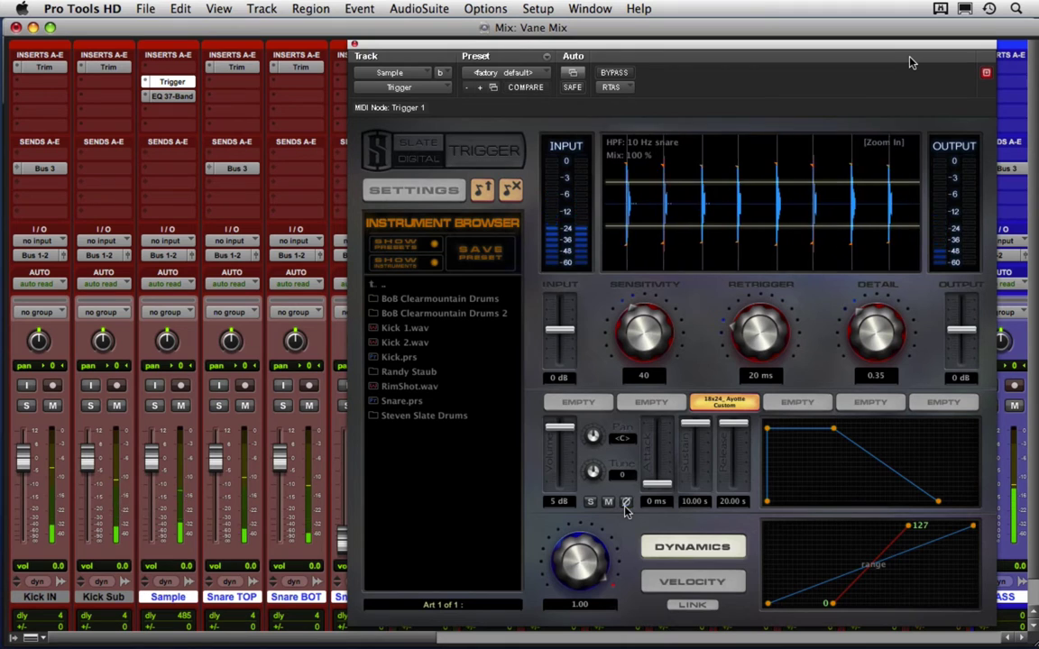
{"action": "left_click", "coordinate": [356, 44]}
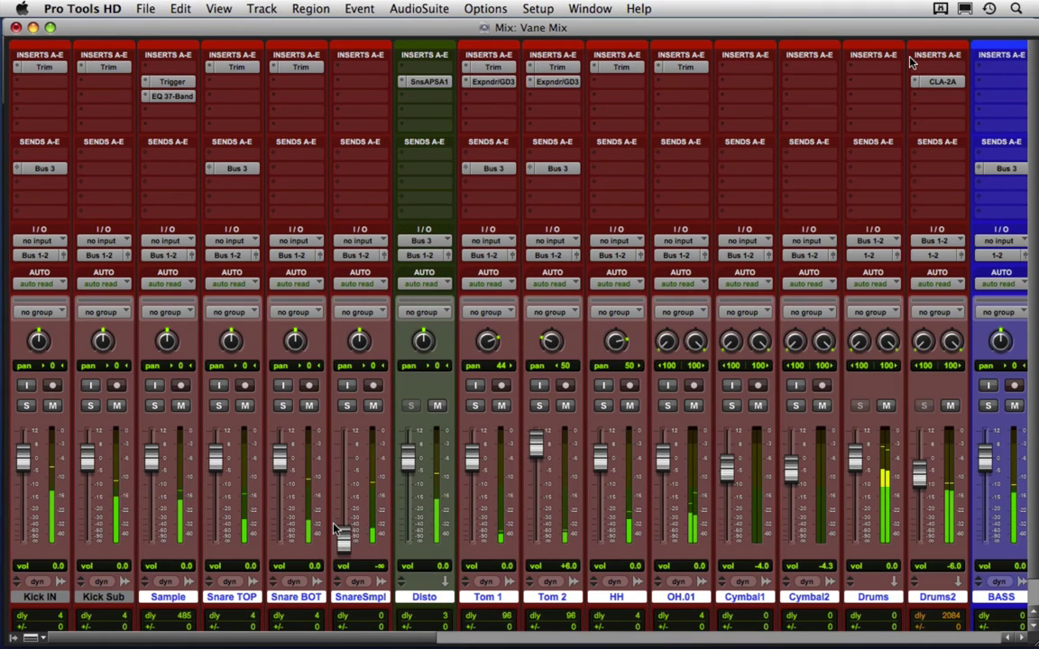
Step: Stop playback, set the SnareSmpl volume to 0.0 dB and solo that track
{"action": "key", "text": "space"}
{"action": "left_click", "coordinate": [346, 540], "text": "alt"}
{"action": "left_click", "coordinate": [349, 405]}
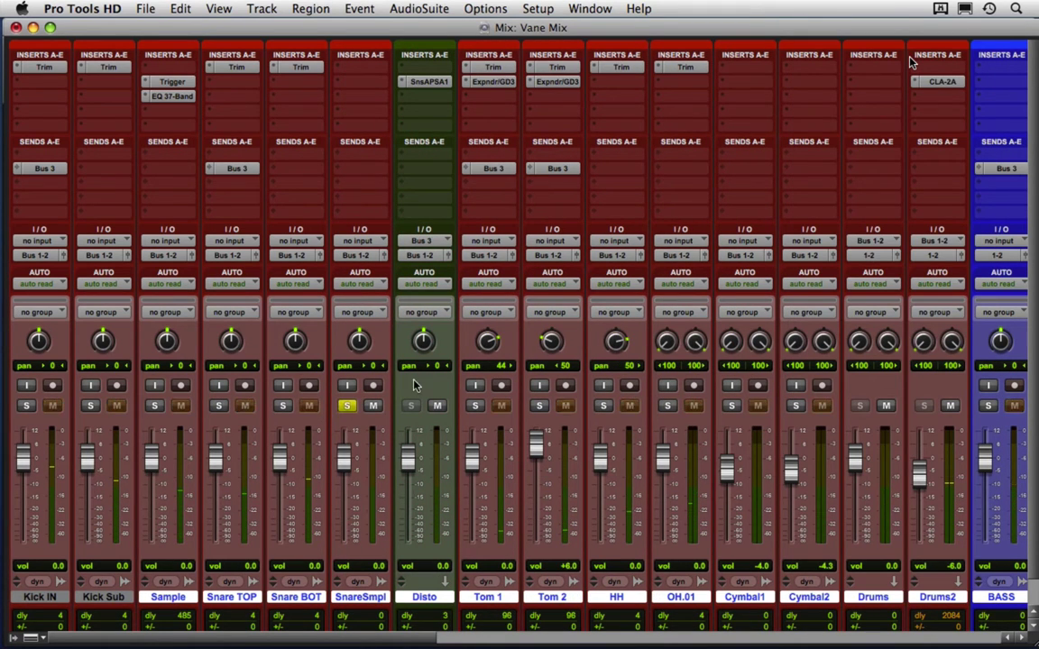
Step: Copy the Trigger insert from Sample to SnareSmpl and load the Snare.prs preset in the copy
{"action": "left_click_drag", "start_coordinate": [171, 83], "coordinate": [360, 84]}
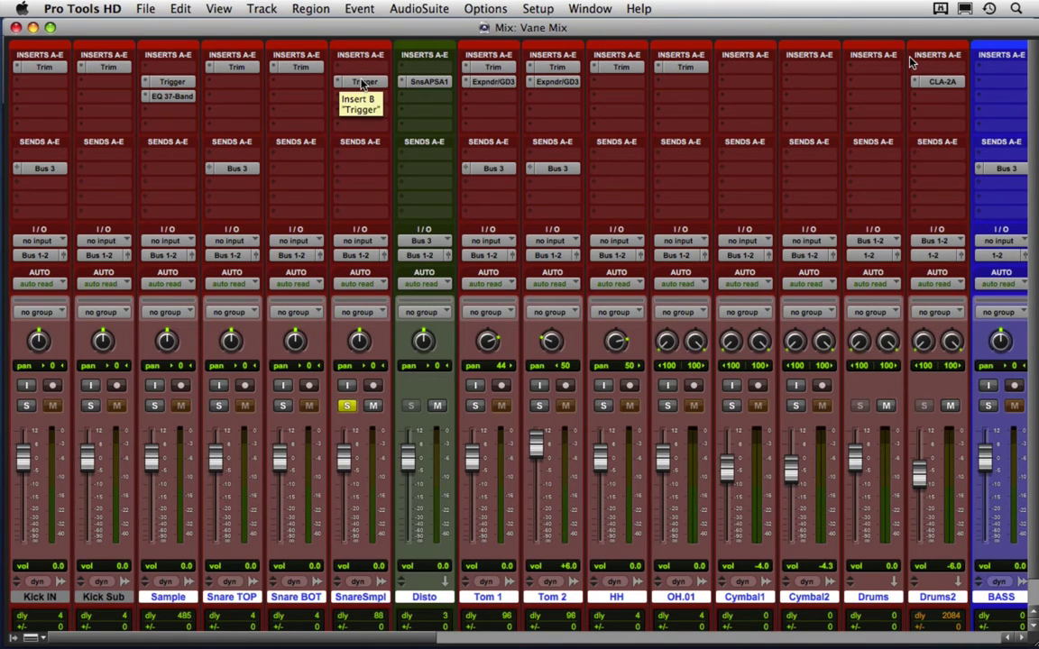
{"action": "left_click", "coordinate": [360, 82]}
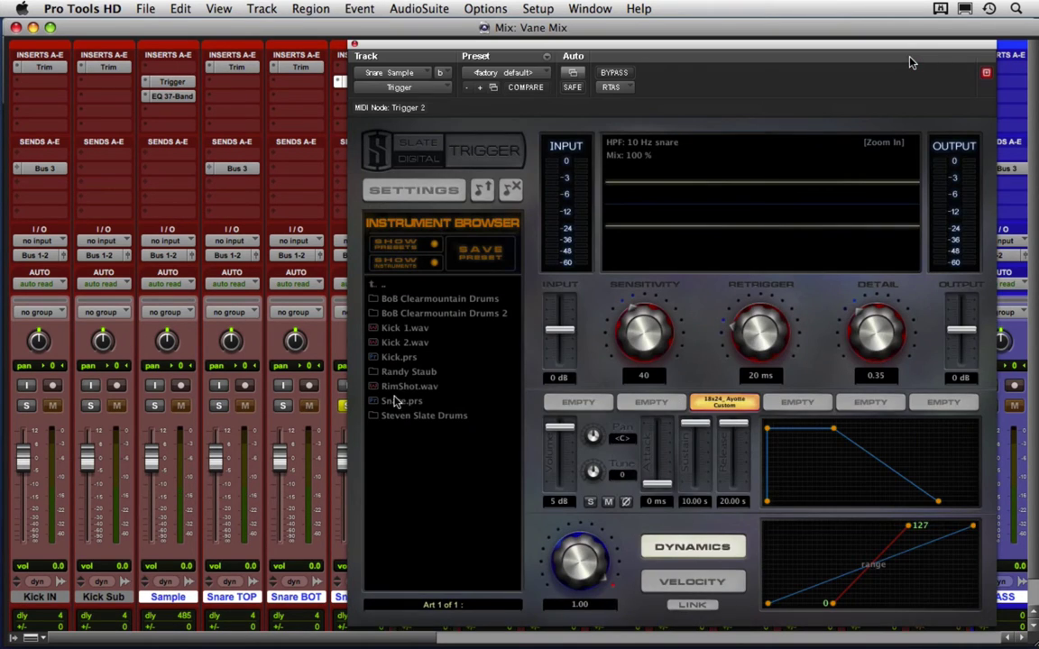
{"action": "double_click", "coordinate": [394, 402]}
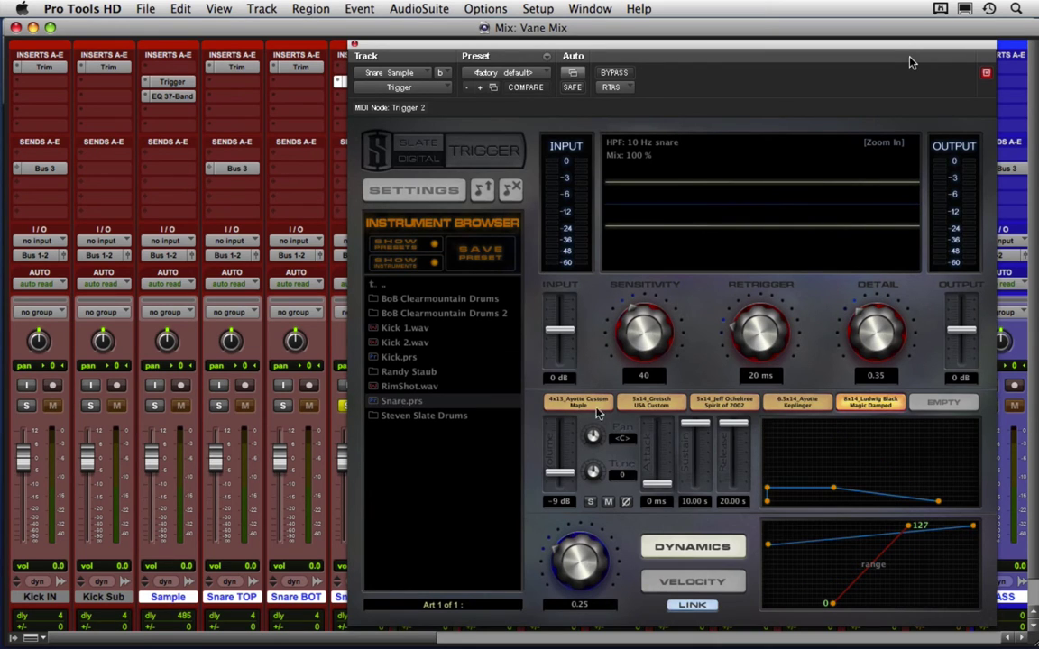
Step: Audition the snare samples in the preset's slots, from 4x13_Ayotte Custom Maple to 8x14_Ludwig Black Magic Damped
{"action": "left_click", "coordinate": [571, 405]}
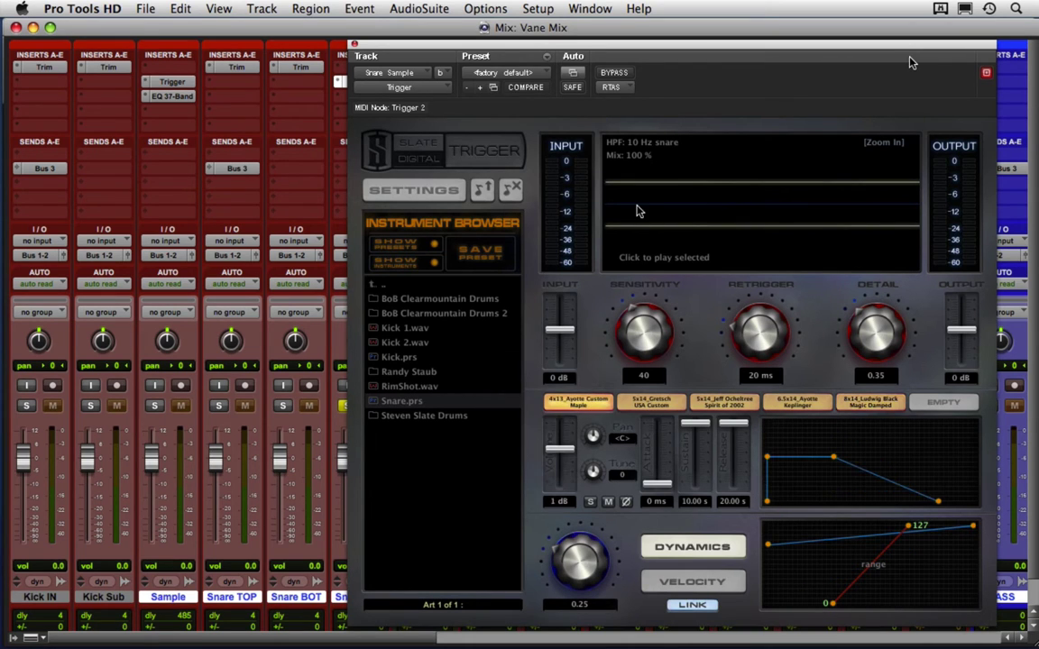
{"action": "left_click", "coordinate": [636, 220]}
{"action": "left_click", "coordinate": [651, 403]}
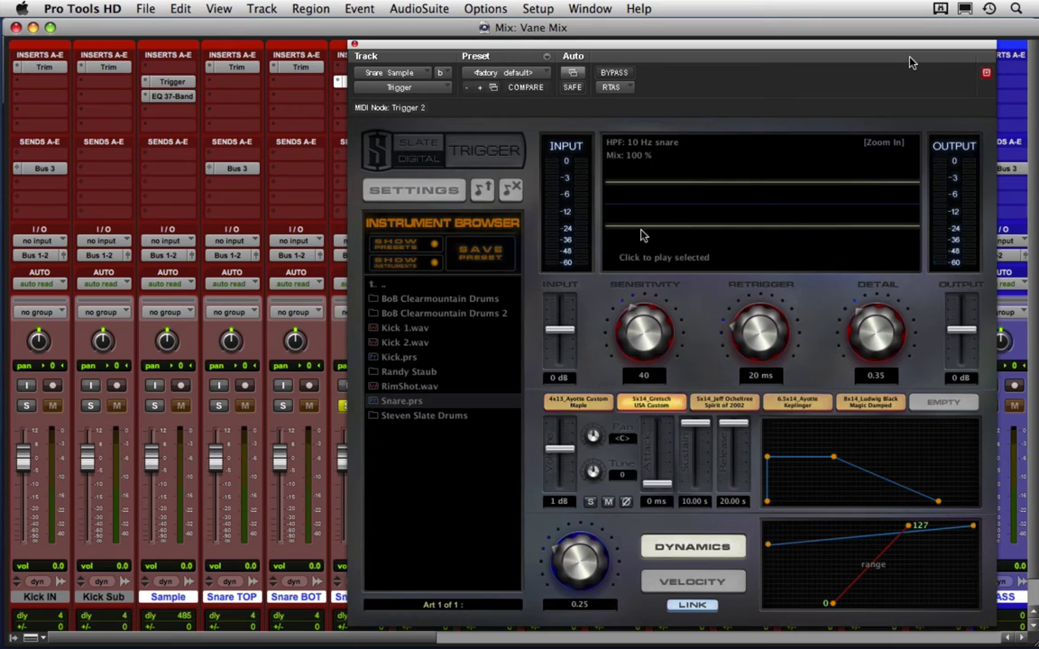
{"action": "left_click", "coordinate": [729, 403]}
{"action": "left_click", "coordinate": [652, 240]}
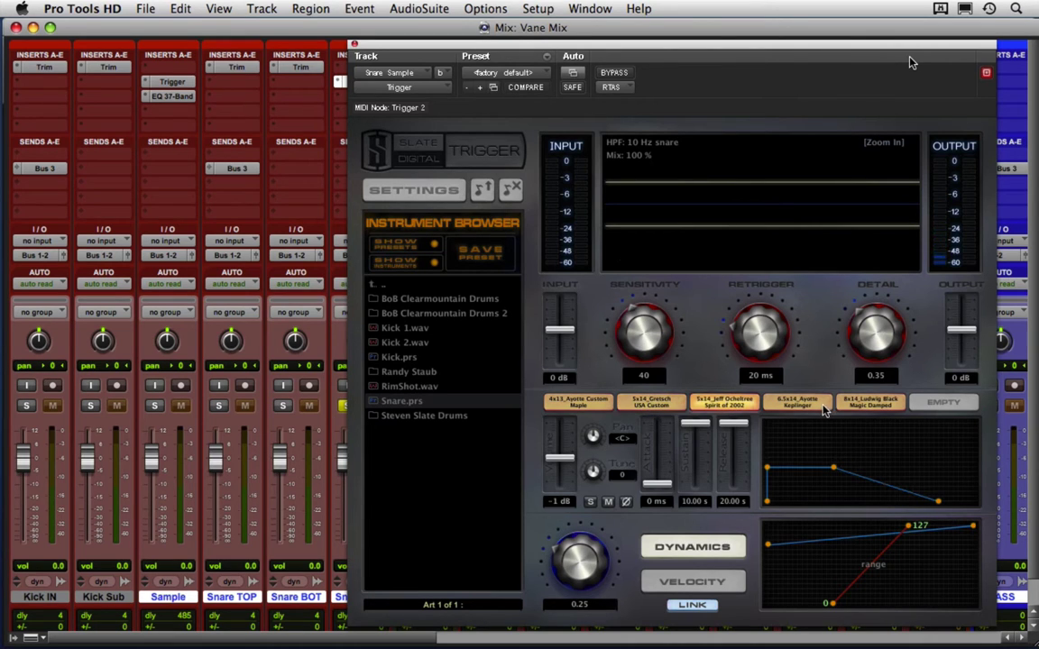
{"action": "left_click", "coordinate": [819, 404]}
{"action": "left_click", "coordinate": [871, 403]}
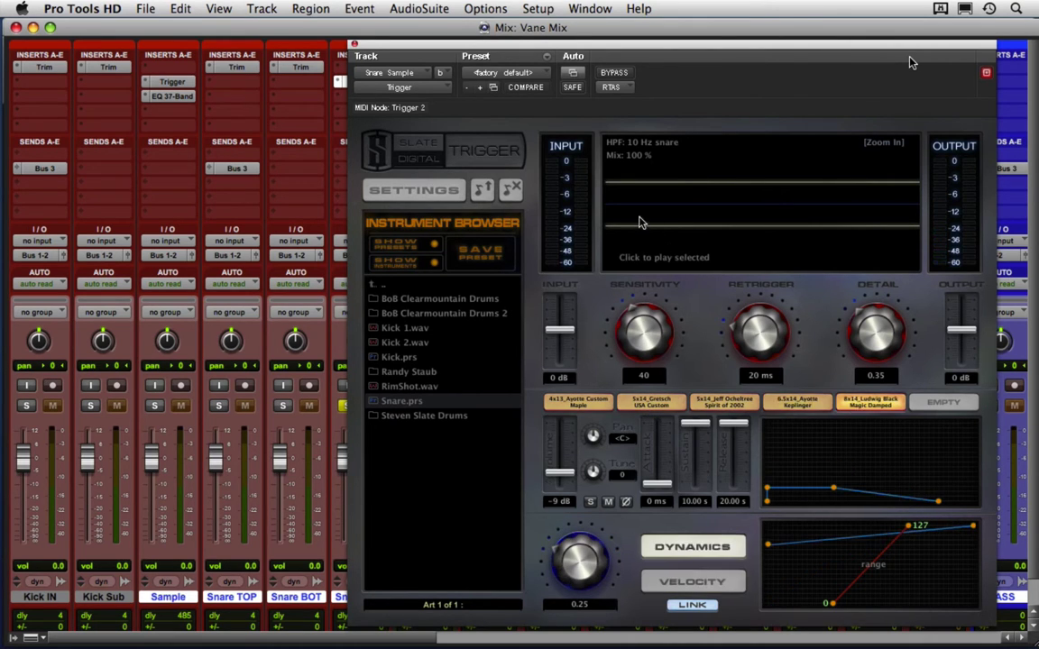
{"action": "left_click", "coordinate": [636, 248]}
Step: Clear the 8x14_Ludwig Black Magic Damped slot and compare the Ayotte Custom Maple, Gretsch and Jeff Ocheltree snares
{"action": "right_click", "coordinate": [861, 403]}
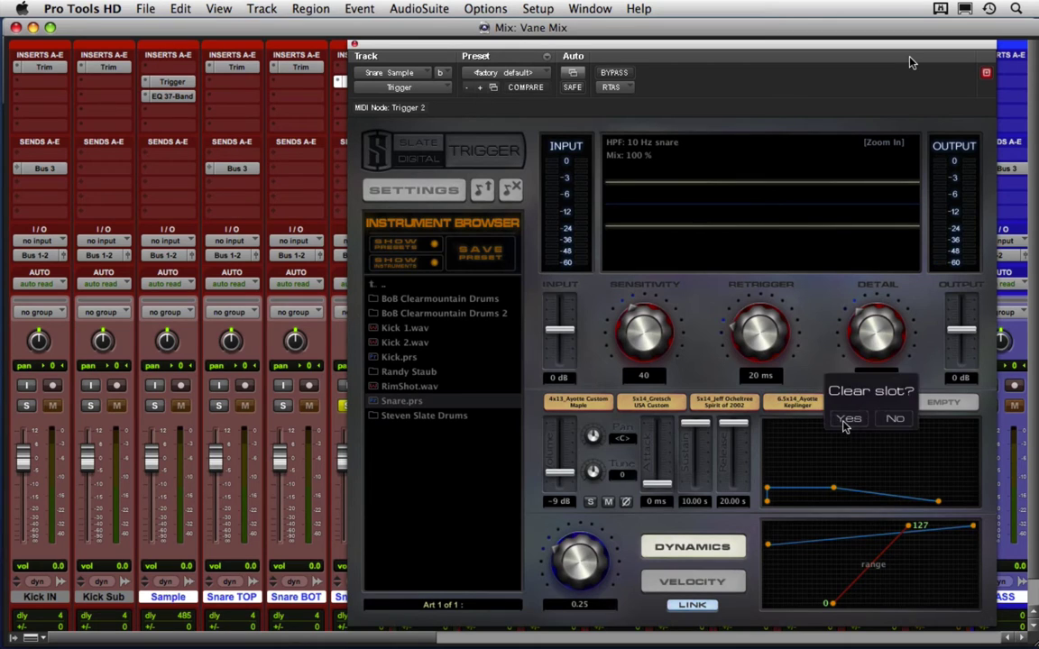
{"action": "left_click", "coordinate": [852, 418]}
{"action": "left_click", "coordinate": [593, 404]}
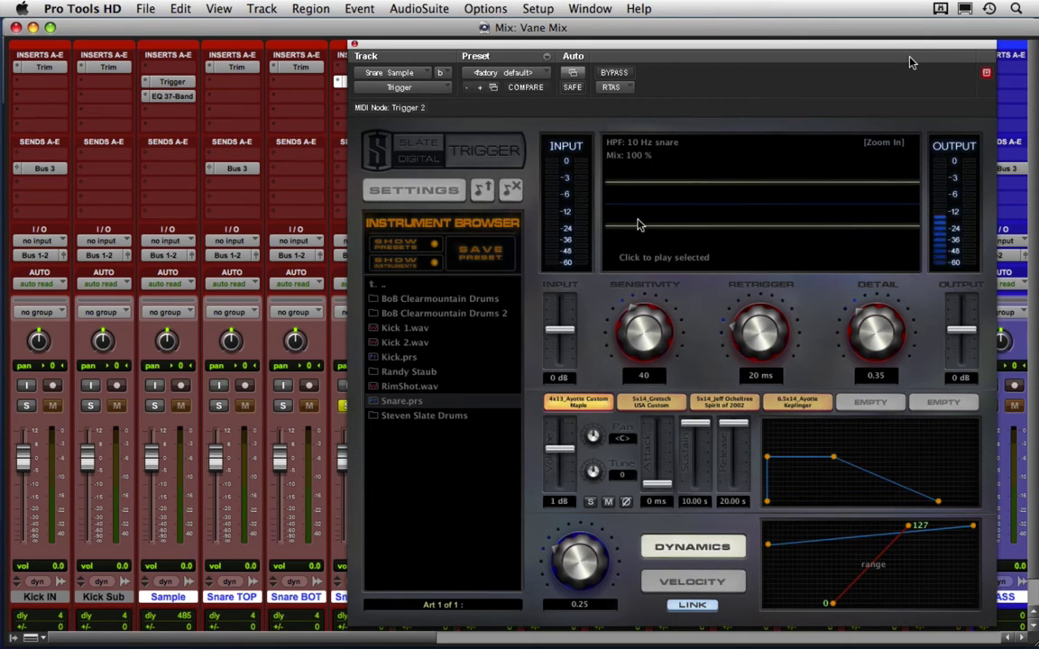
{"action": "left_click", "coordinate": [636, 226]}
{"action": "left_click", "coordinate": [651, 408]}
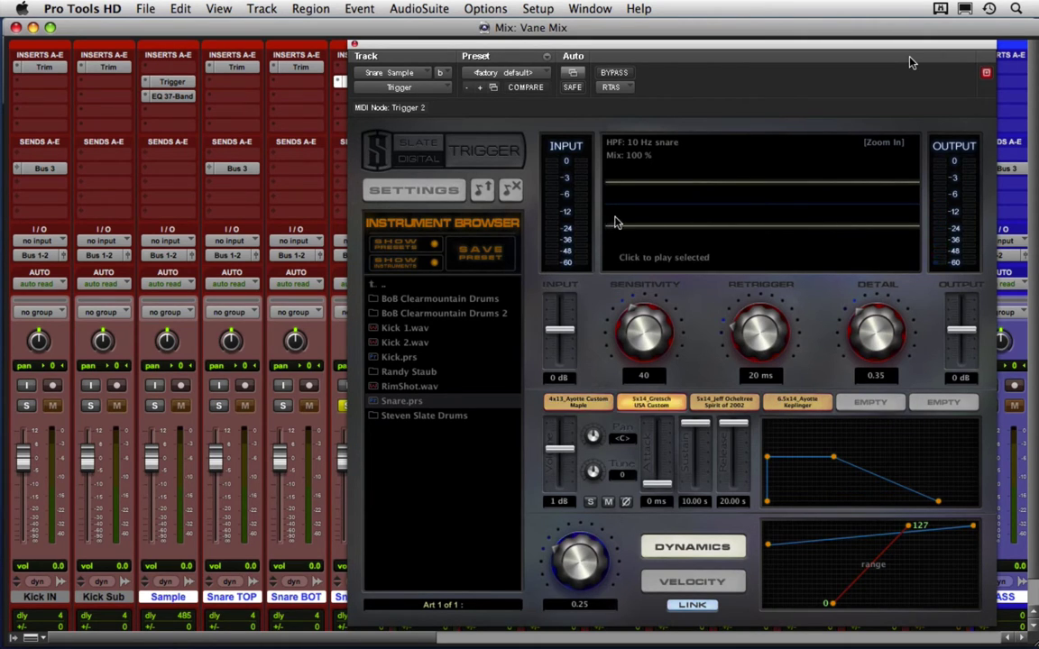
{"action": "left_click", "coordinate": [615, 219]}
{"action": "left_click", "coordinate": [730, 414]}
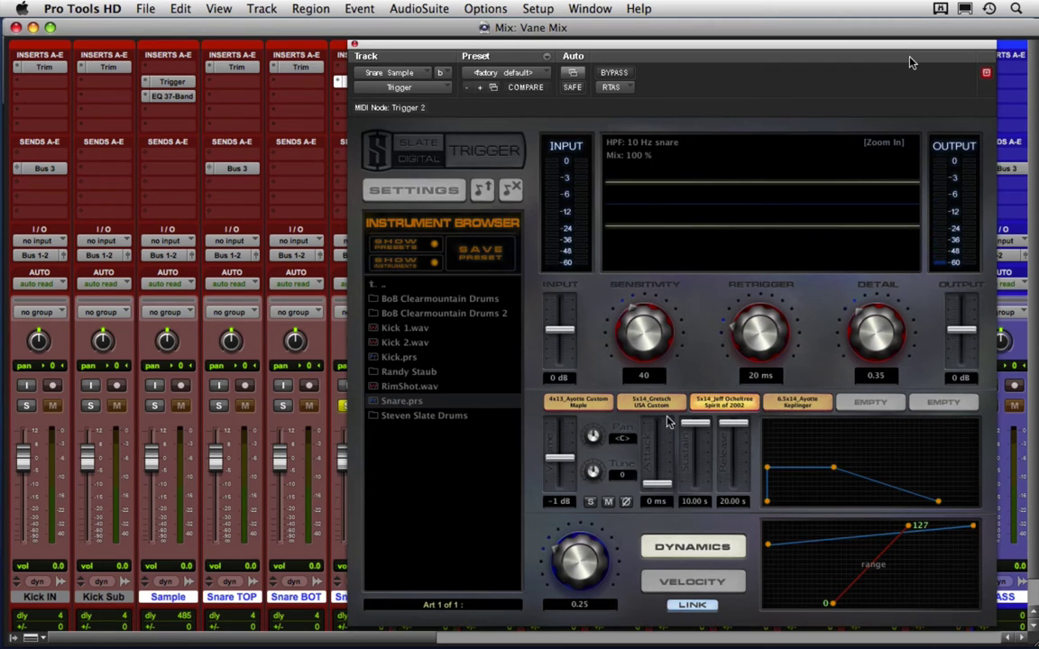
{"action": "left_click", "coordinate": [605, 408]}
{"action": "left_click", "coordinate": [646, 241]}
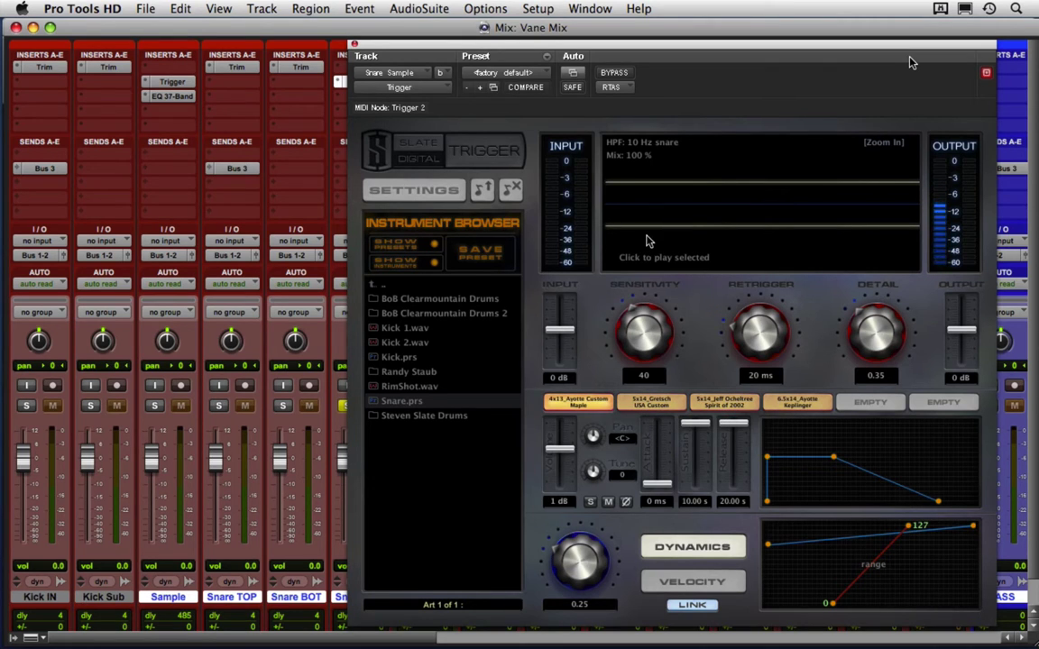
Step: Clear the 5x14_Gretsch USA Custom, 5x14_Jeff Ocheltree Spirit of 2002 and 6.5x14_Ayotte Keplinger slots
{"action": "right_click", "coordinate": [664, 410]}
{"action": "left_click", "coordinate": [638, 421]}
{"action": "right_click", "coordinate": [724, 402]}
{"action": "left_click", "coordinate": [700, 419]}
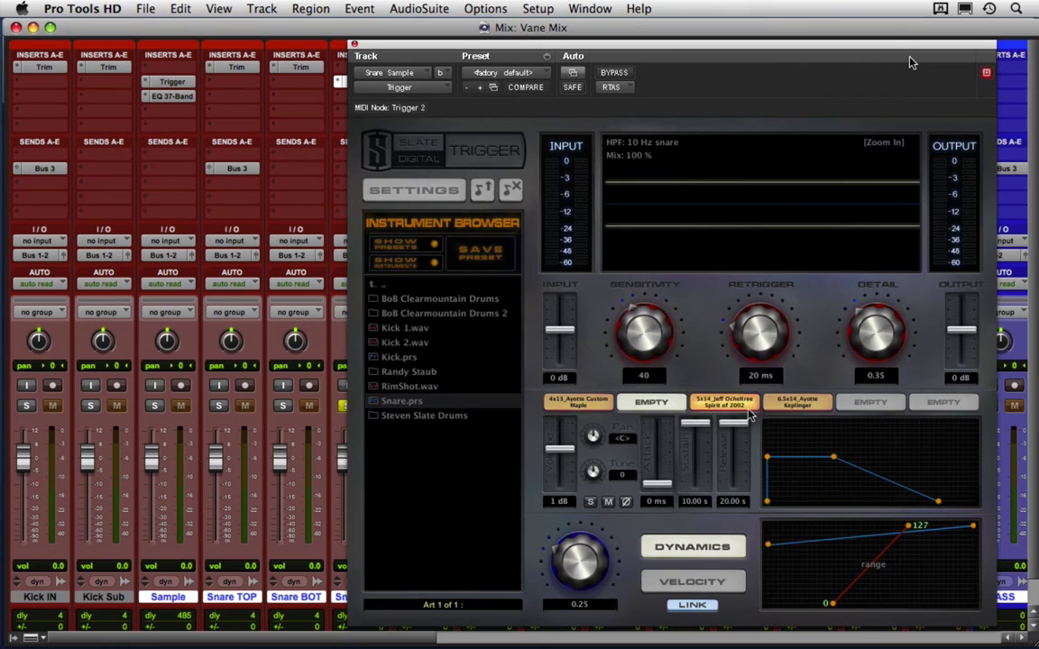
{"action": "right_click", "coordinate": [798, 402]}
{"action": "left_click", "coordinate": [771, 419]}
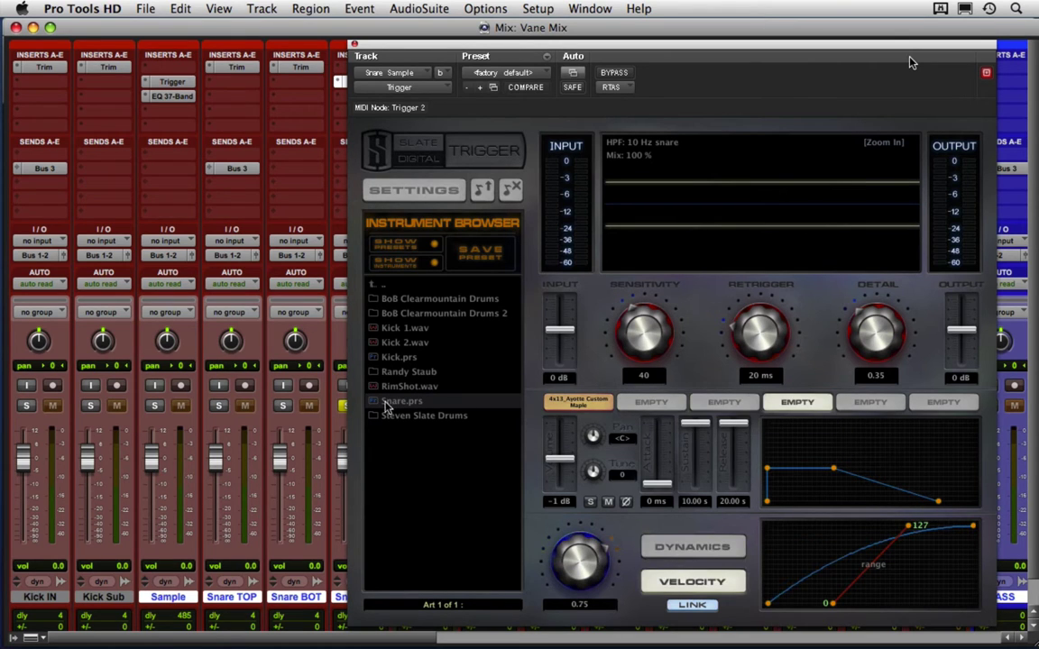
Step: Set Detail to 0.21 in the SnareSmpl Trigger during playback
{"action": "left_click_drag", "start_coordinate": [441, 54], "coordinate": [498, 52]}
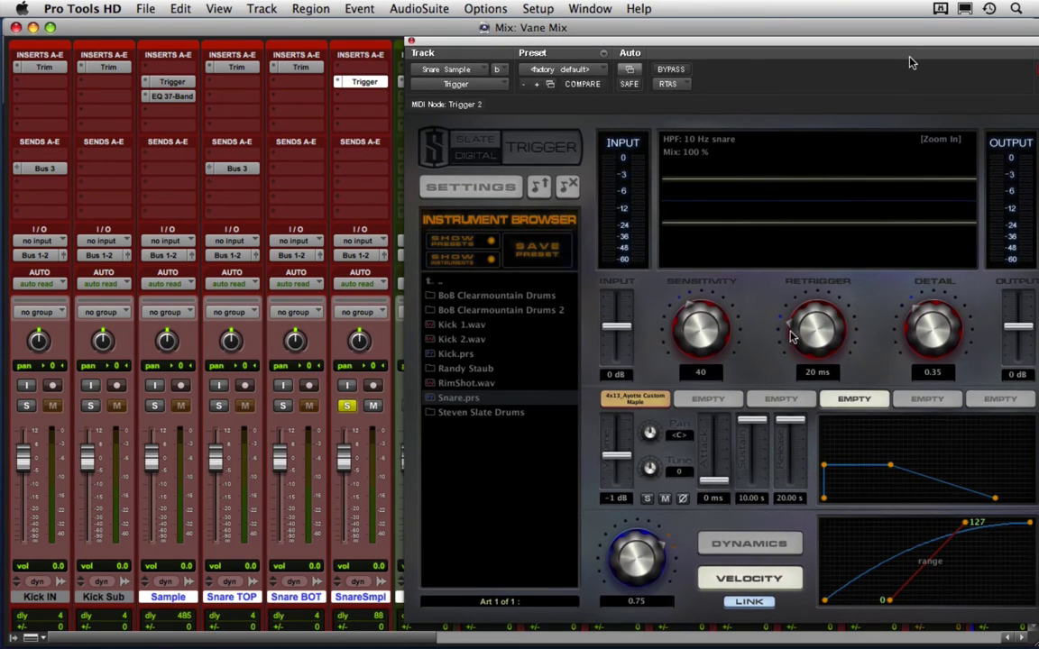
{"action": "left_click_drag", "start_coordinate": [732, 42], "coordinate": [680, 38]}
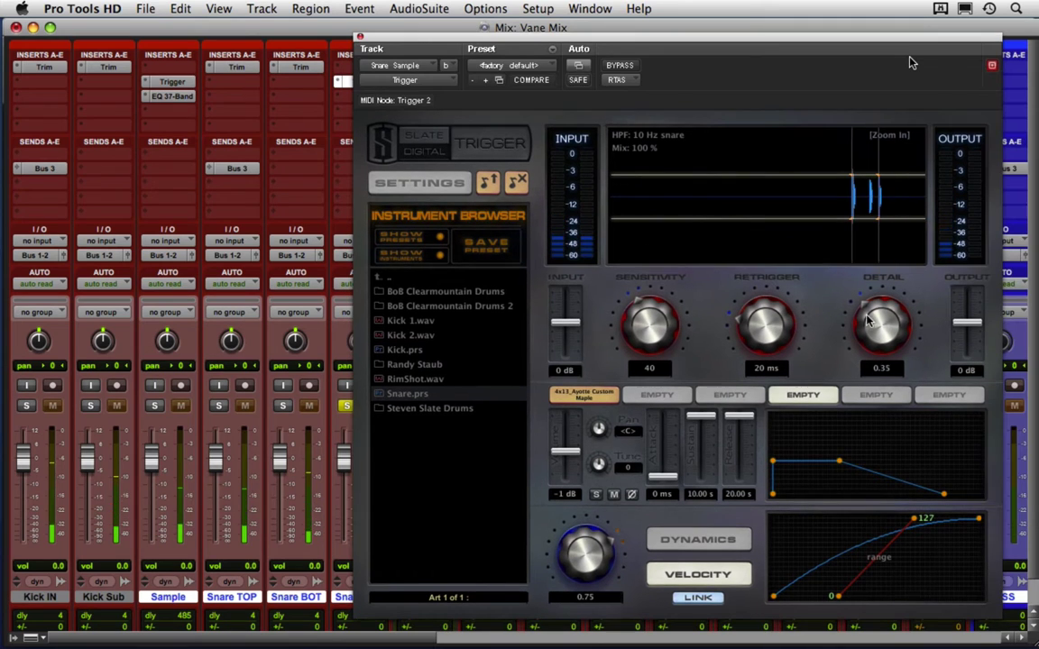
{"action": "left_click_drag", "start_coordinate": [870, 323], "coordinate": [872, 342]}
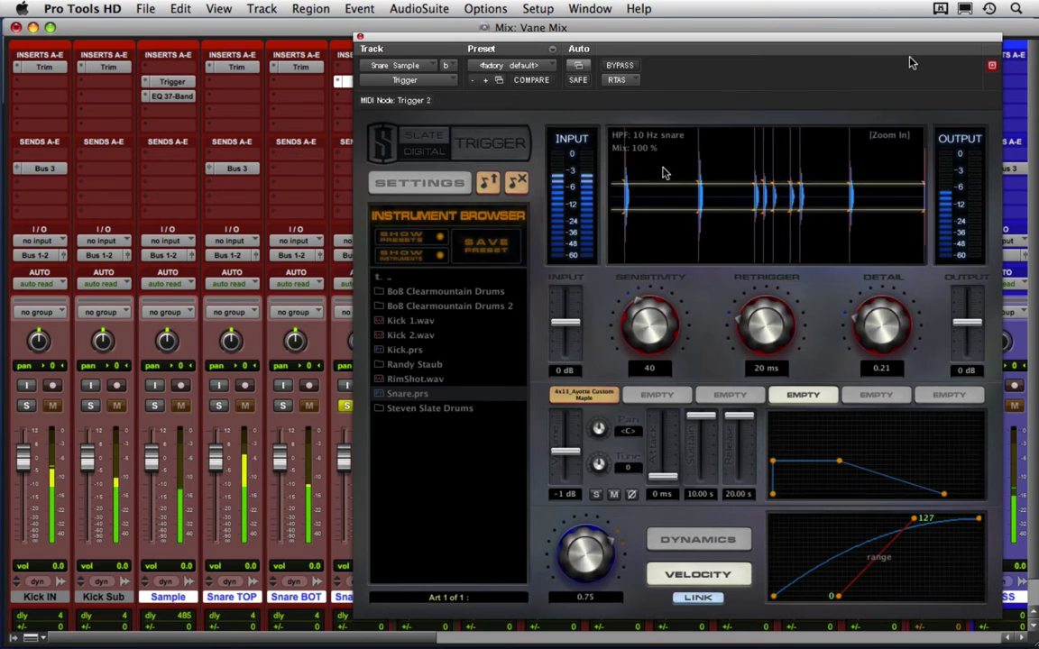
Step: Solo Snare TOP along with SnareSmpl, compare the Trigger sample with inverted and normal phase, and close Trigger
{"action": "left_click_drag", "start_coordinate": [608, 37], "coordinate": [625, 37]}
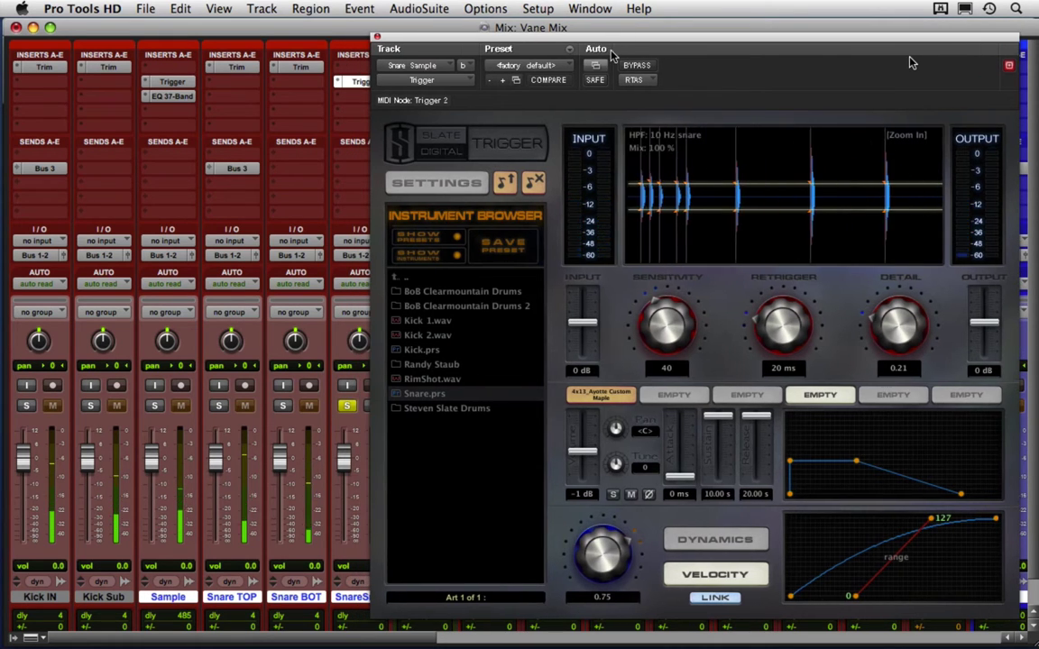
{"action": "left_click", "coordinate": [218, 406]}
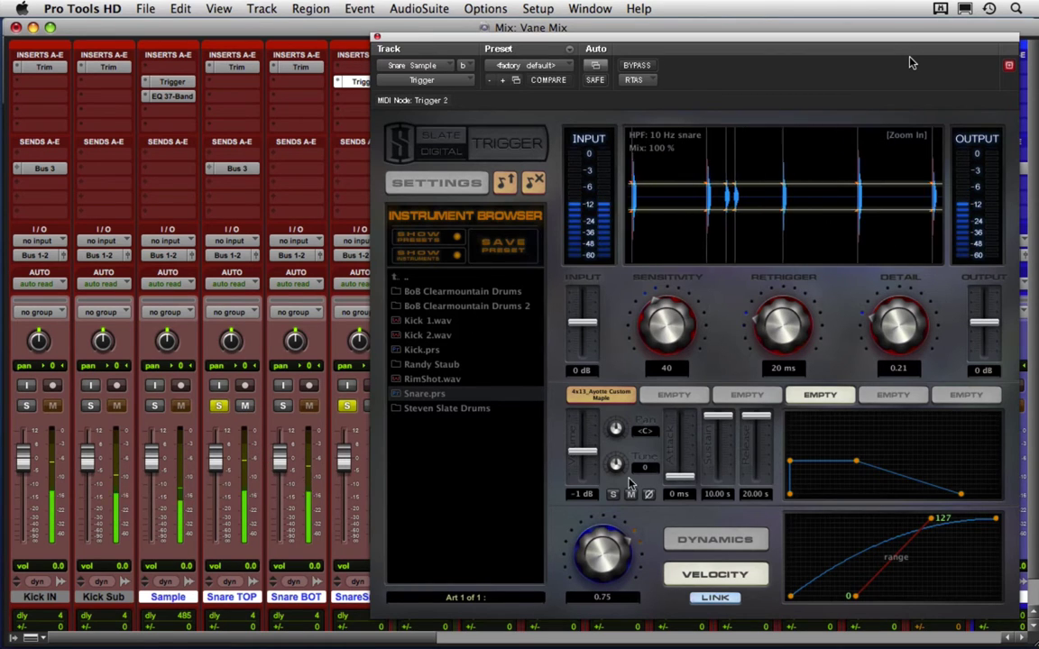
{"action": "left_click", "coordinate": [647, 495]}
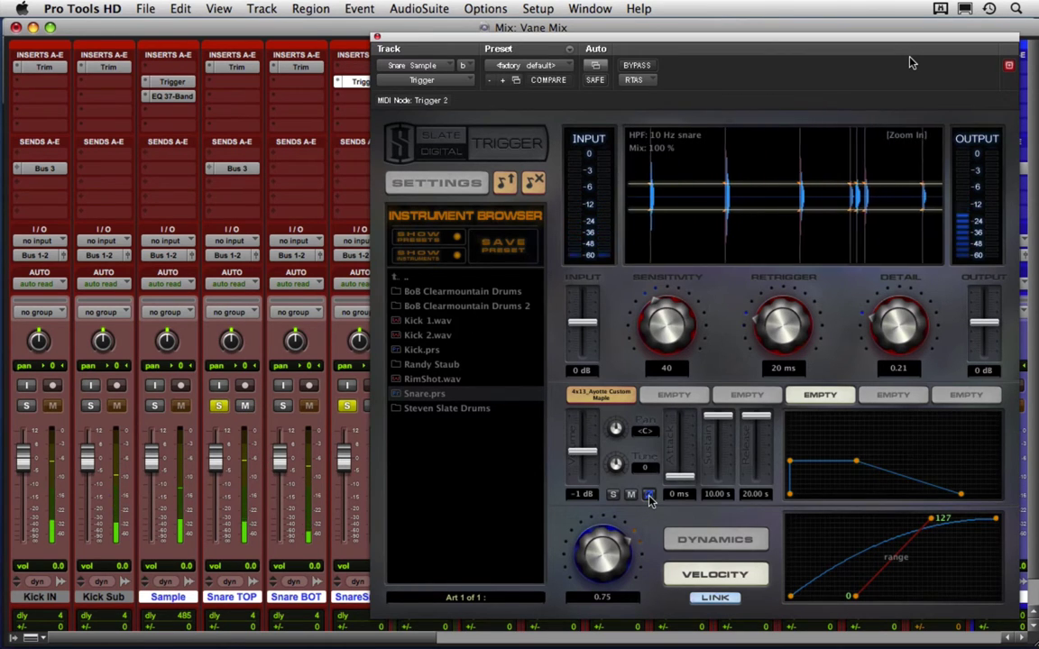
{"action": "left_click", "coordinate": [649, 495]}
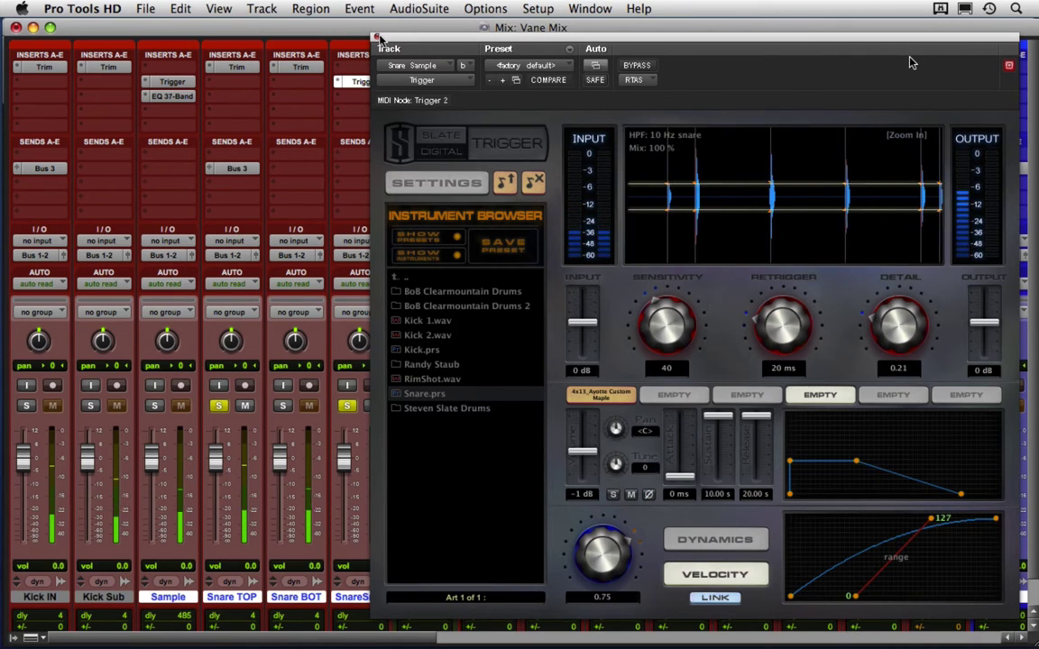
{"action": "left_click", "coordinate": [378, 38]}
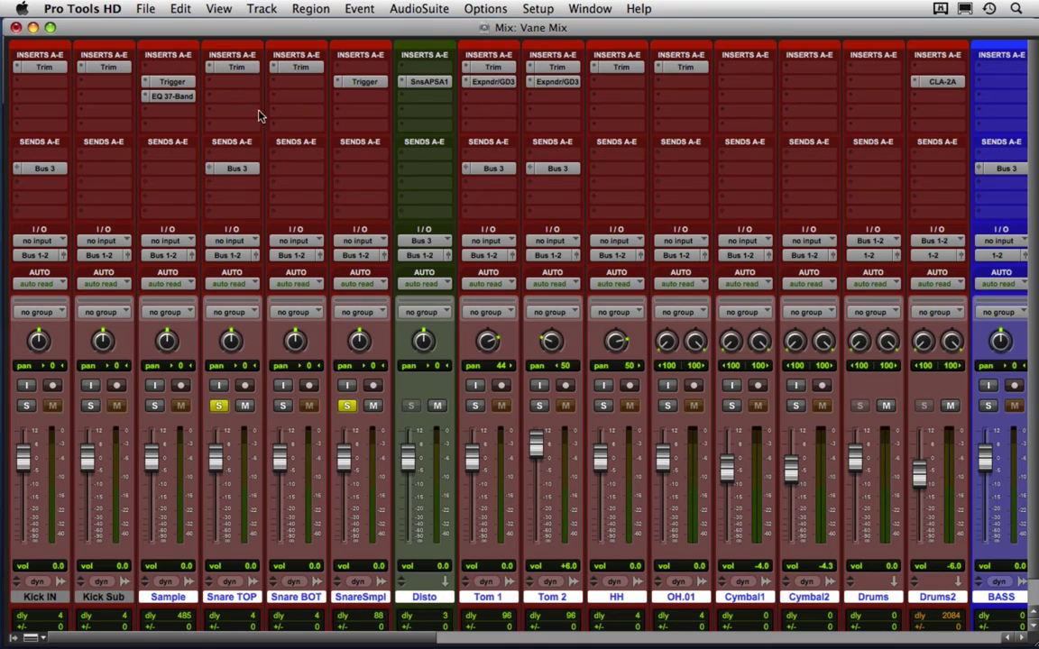
Step: Insert the Waves SSLEQ (mono) RTAS plug-in on the Snare TOP track and bypass it during playback
{"action": "left_click", "coordinate": [225, 102]}
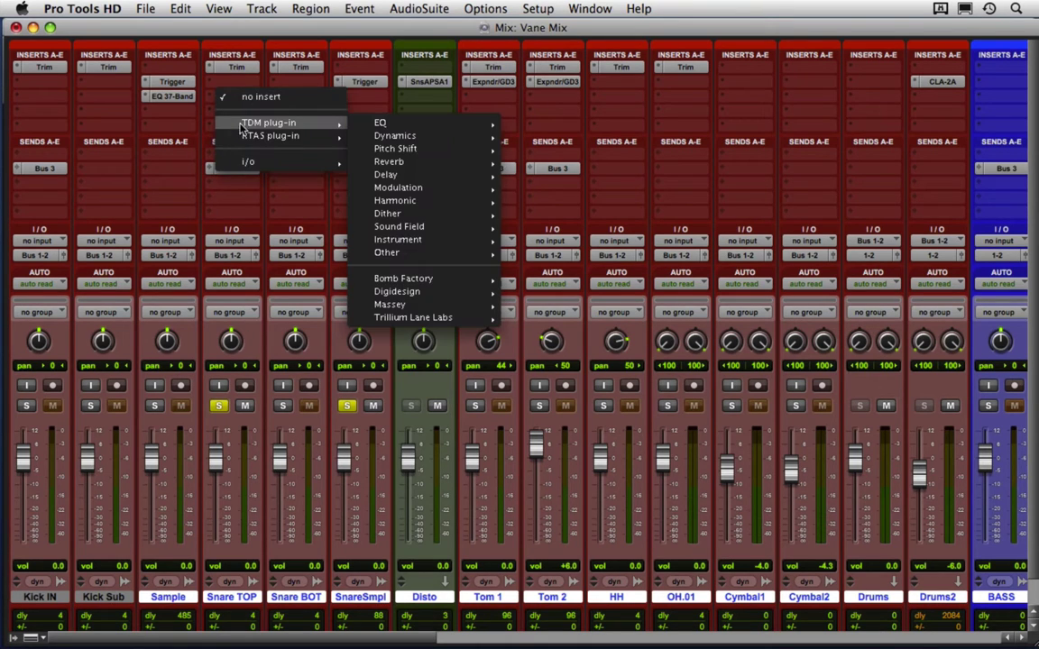
{"action": "mouse_move", "coordinate": [273, 137]}
{"action": "mouse_move", "coordinate": [466, 511]}
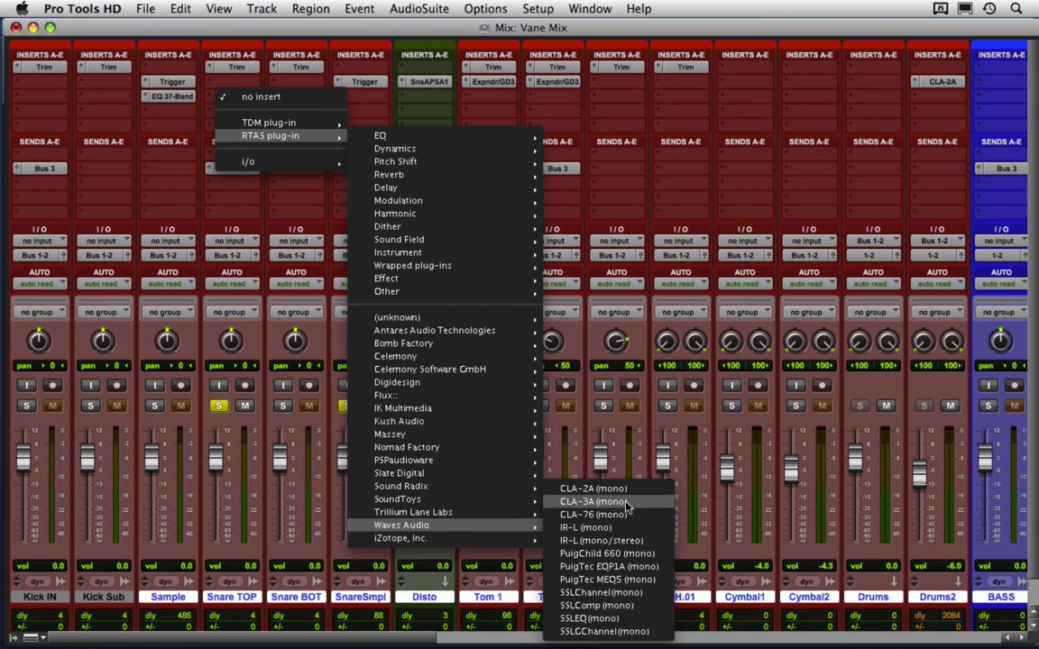
{"action": "left_click", "coordinate": [612, 619]}
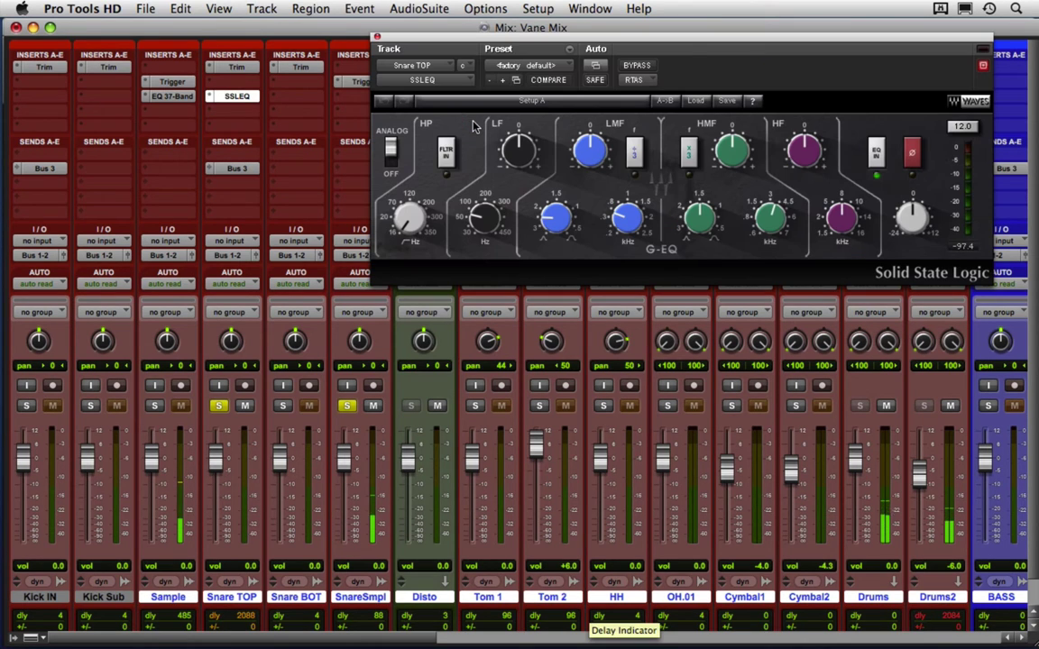
{"action": "left_click_drag", "start_coordinate": [473, 37], "coordinate": [453, 133]}
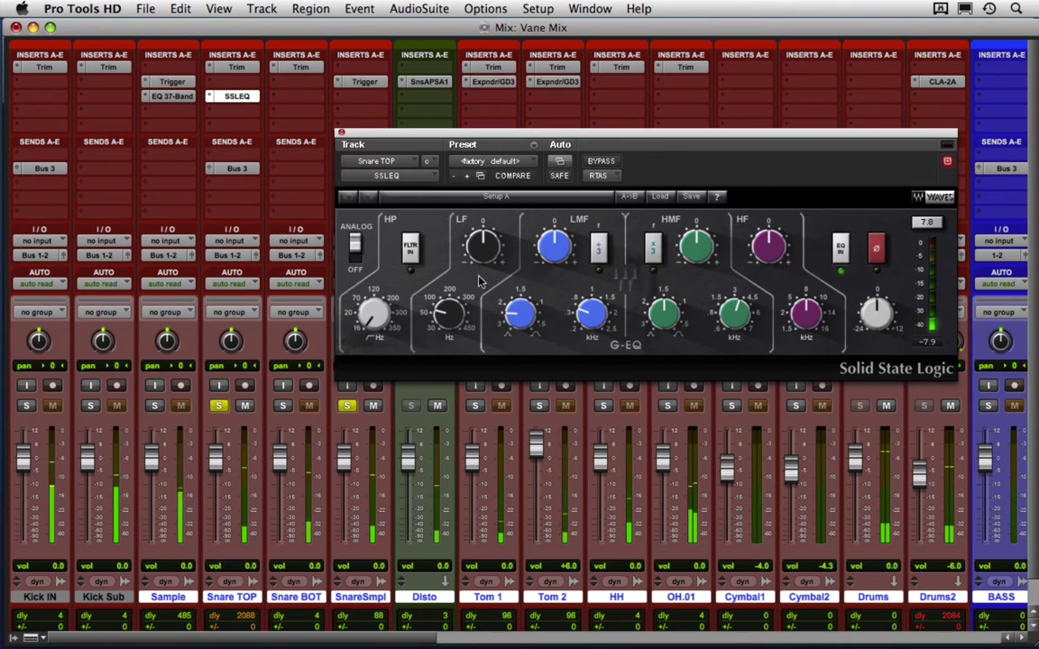
{"action": "left_click", "coordinate": [601, 163]}
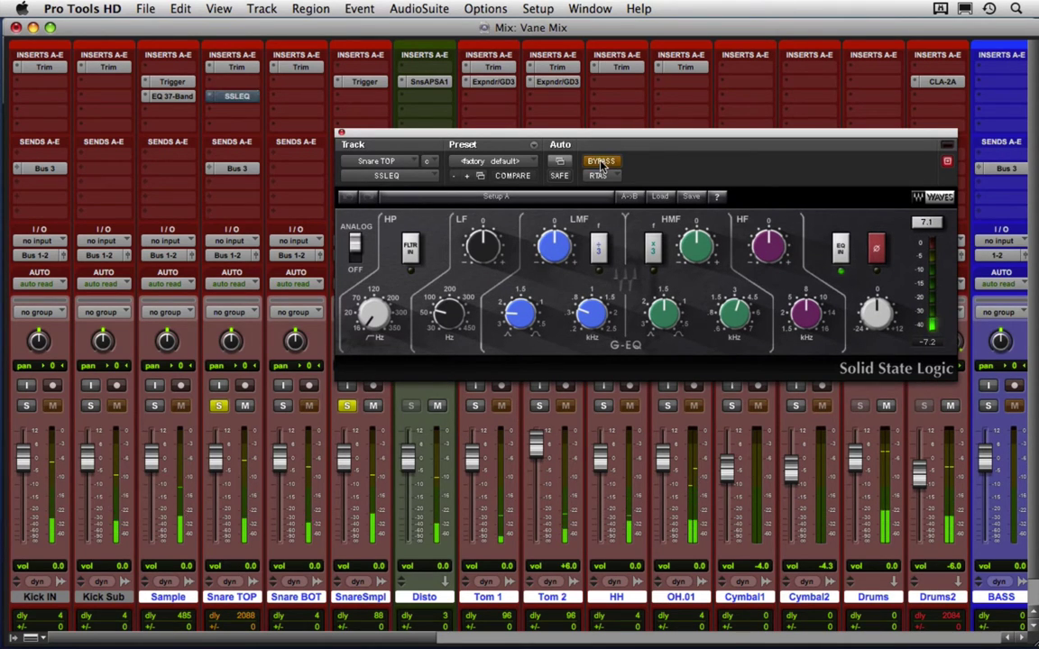
Step: Re-enable the SSLEQ on Snare TOP and lower the SnareSmpl fader to -8.9 during playback
{"action": "left_click", "coordinate": [600, 162]}
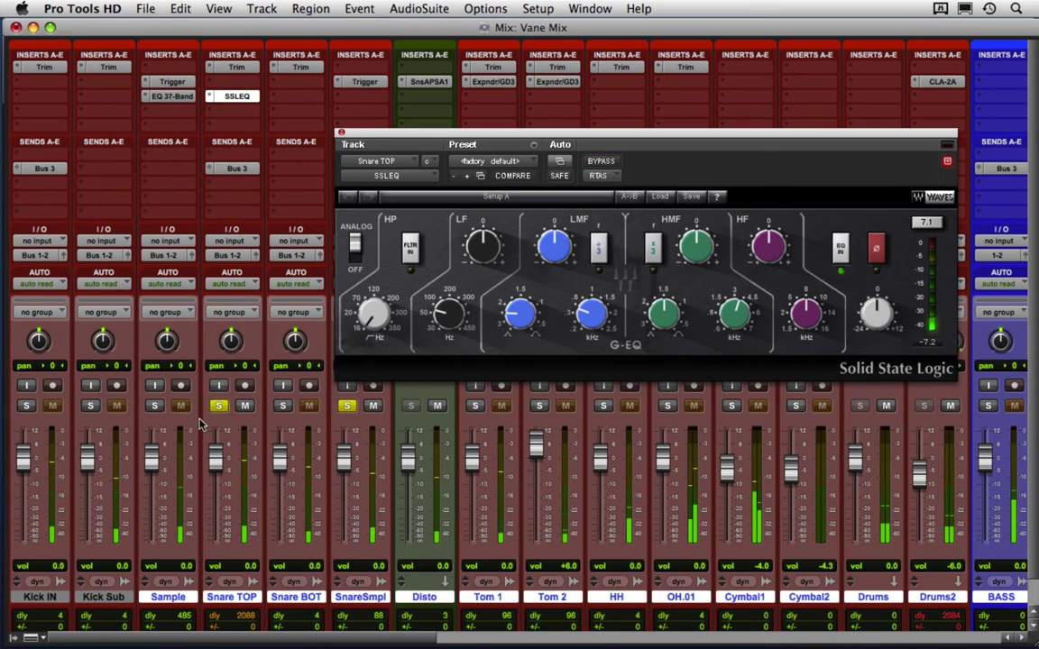
{"action": "left_click", "coordinate": [219, 406]}
{"action": "left_click", "coordinate": [219, 407]}
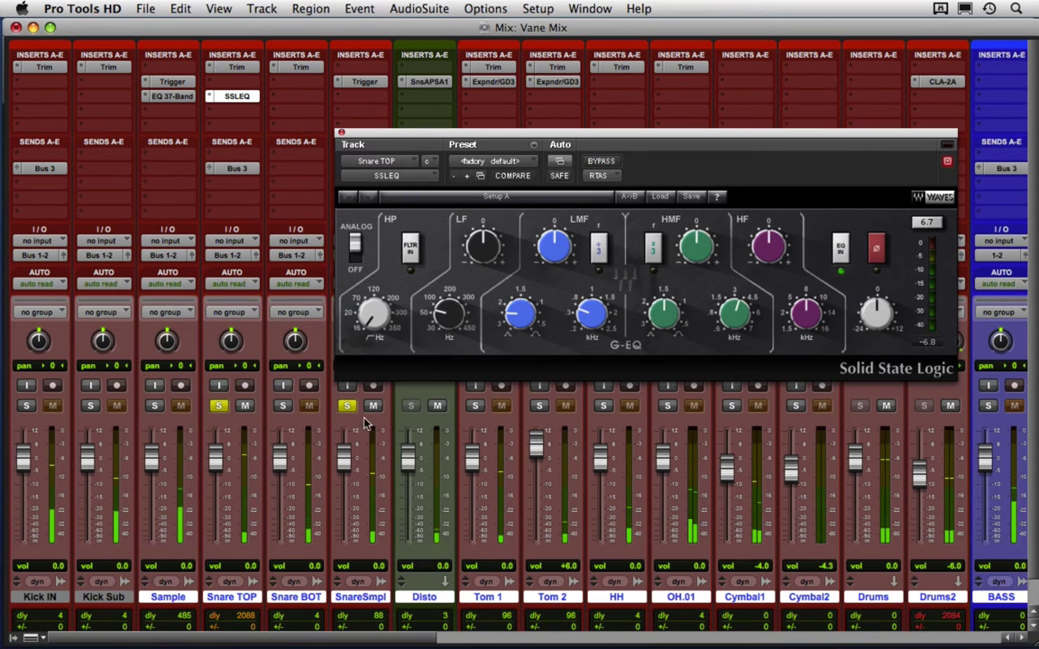
{"action": "left_click_drag", "start_coordinate": [385, 135], "coordinate": [478, 131]}
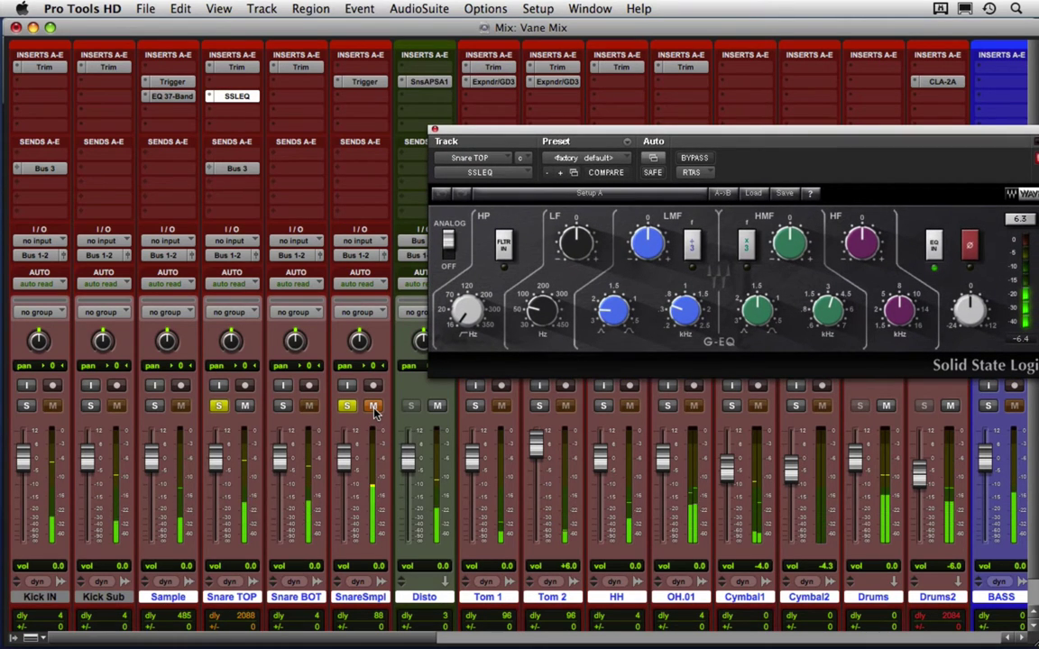
{"action": "left_click_drag", "start_coordinate": [487, 129], "coordinate": [415, 155]}
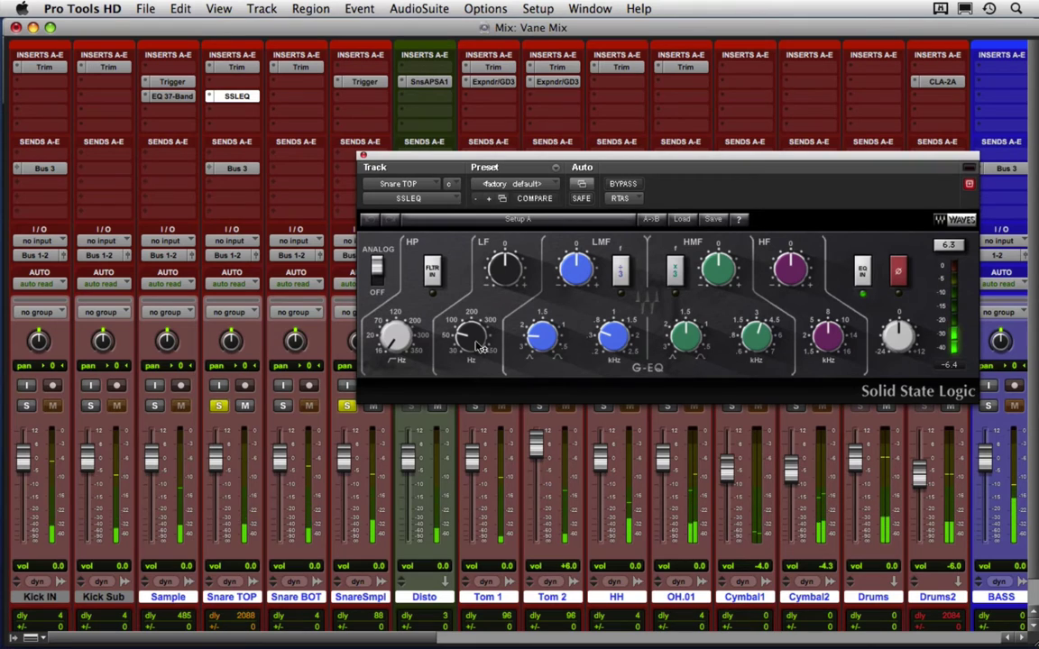
{"action": "left_click_drag", "start_coordinate": [340, 478], "coordinate": [342, 484]}
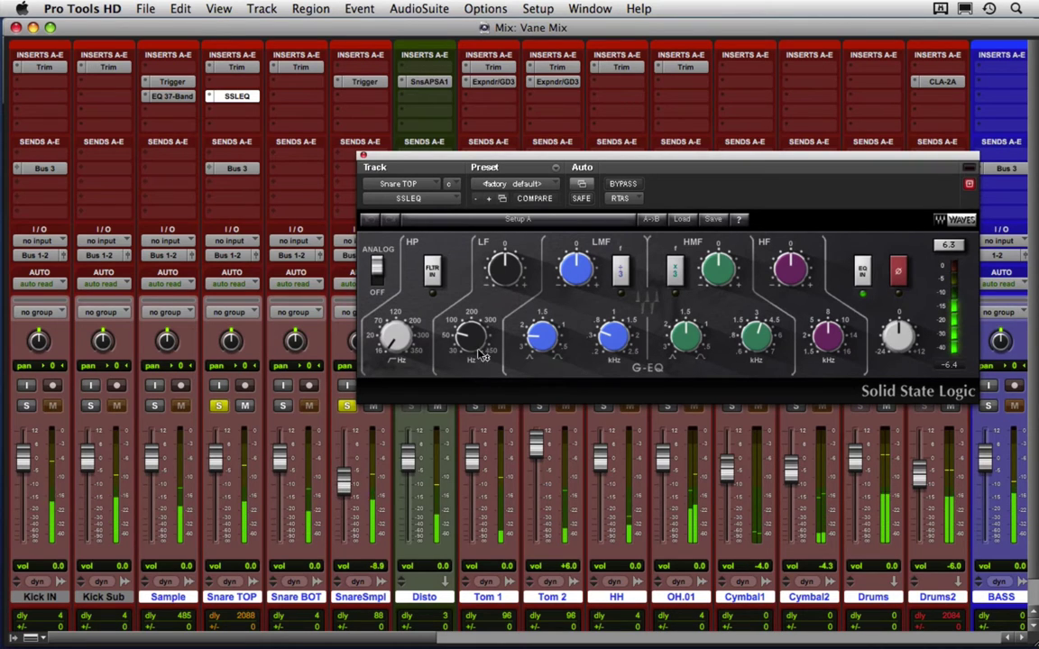
Step: Boost the Snare TOP low end in the SSLEQ with LF frequency about 199 Hz and LF gain 6 dB
{"action": "left_click_drag", "start_coordinate": [508, 272], "coordinate": [517, 238]}
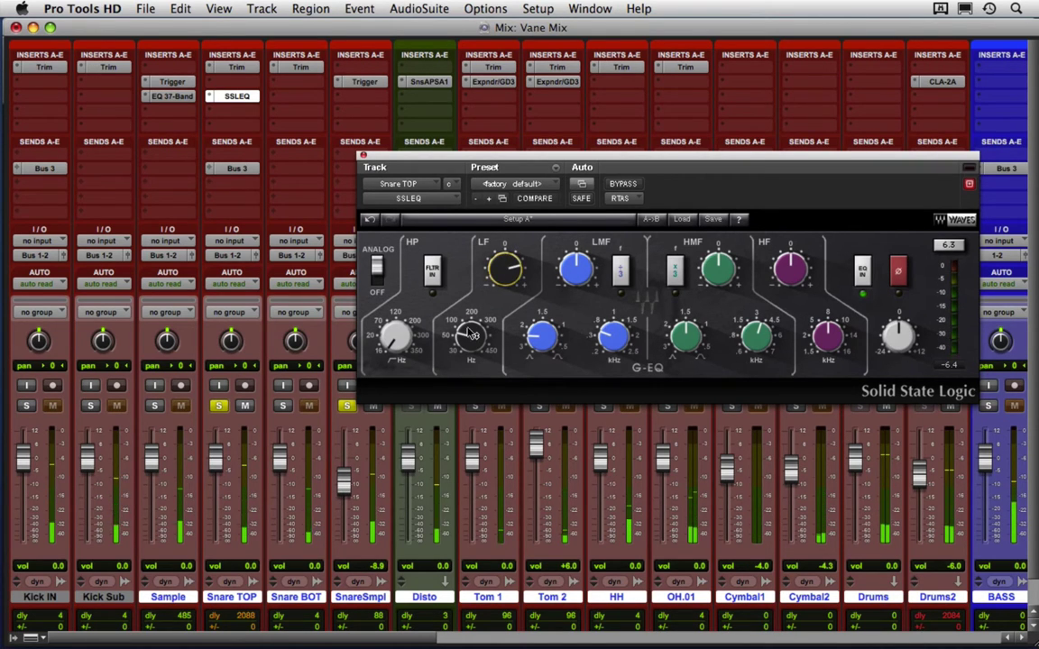
{"action": "left_click_drag", "start_coordinate": [472, 336], "coordinate": [488, 289]}
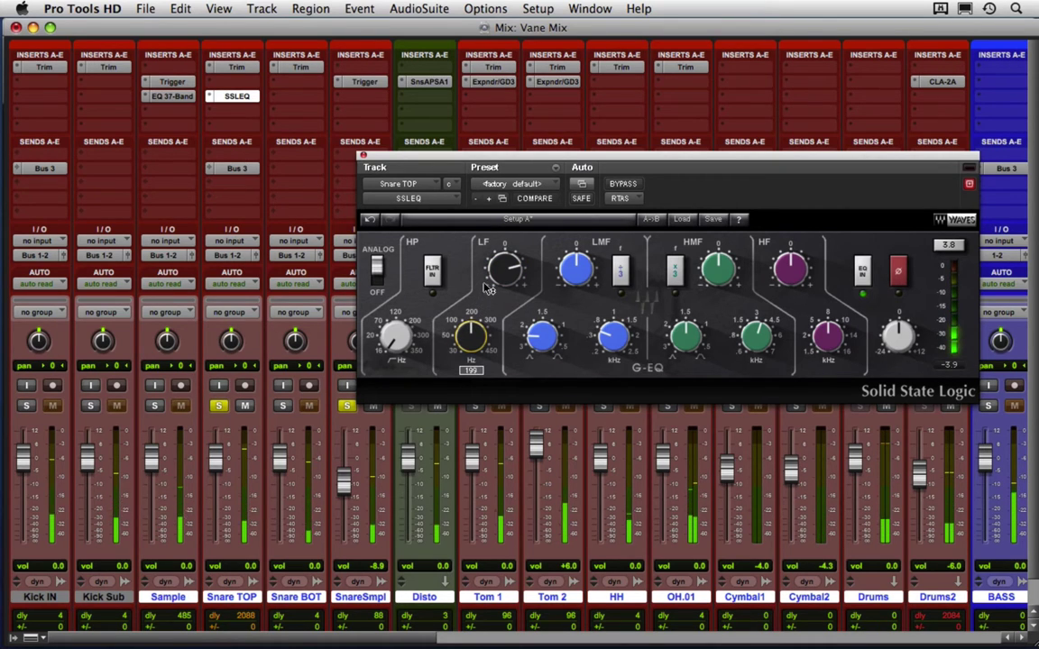
{"action": "double_click", "coordinate": [500, 279]}
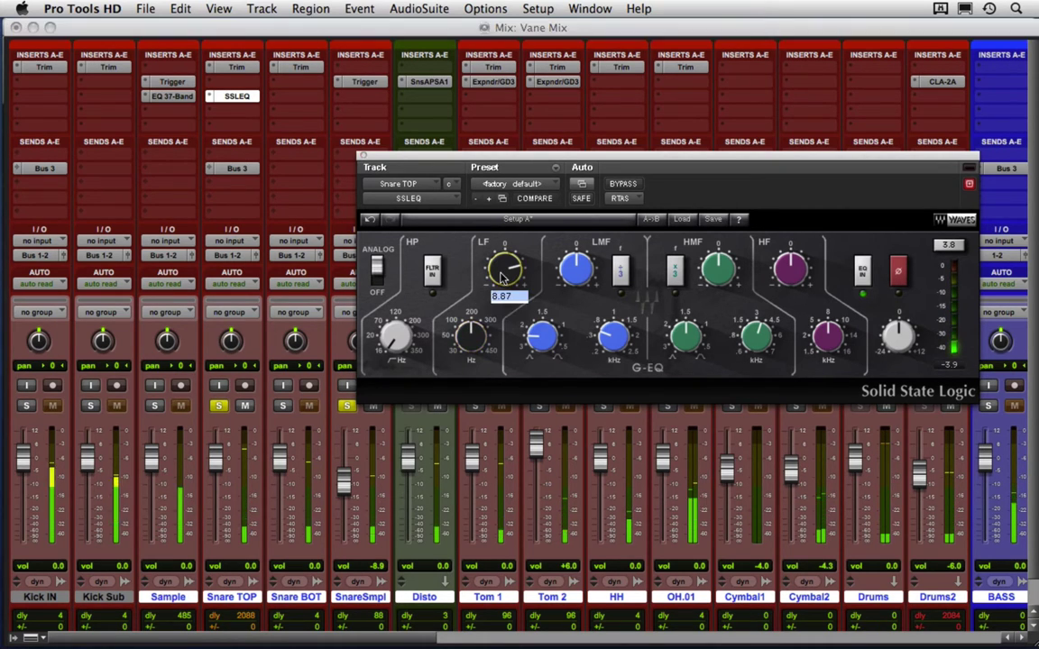
{"action": "type", "text": "6"}
{"action": "key", "text": "Return"}
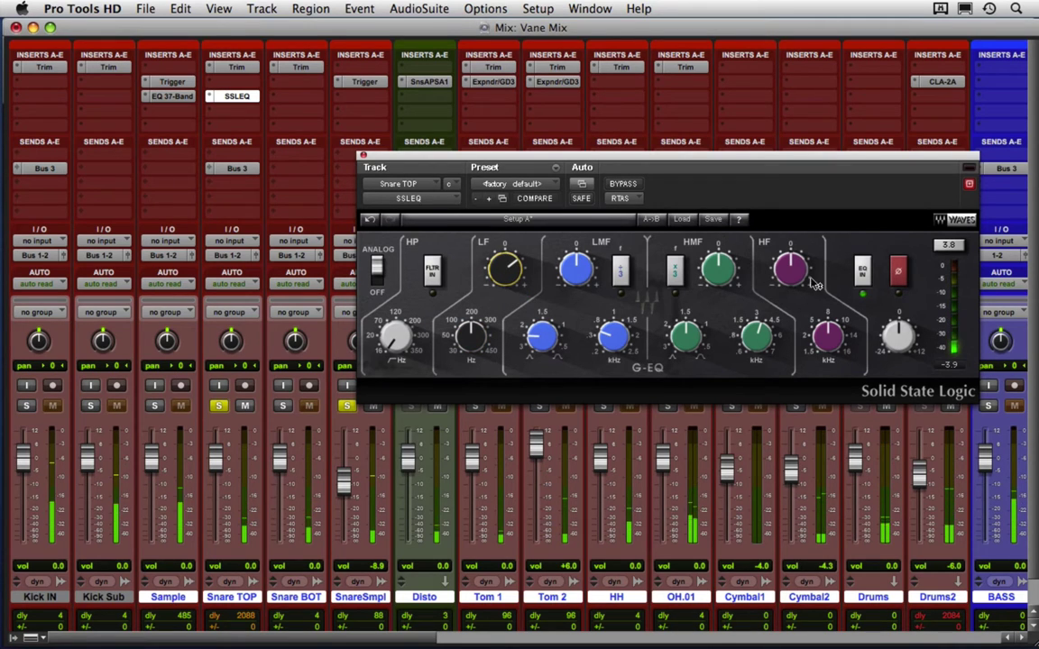
Step: Boost the SSLEQ HF gain to about 7.9 dB at a lower frequency, set output to -6.0, and compare with bypass
{"action": "left_click_drag", "start_coordinate": [814, 284], "coordinate": [831, 222]}
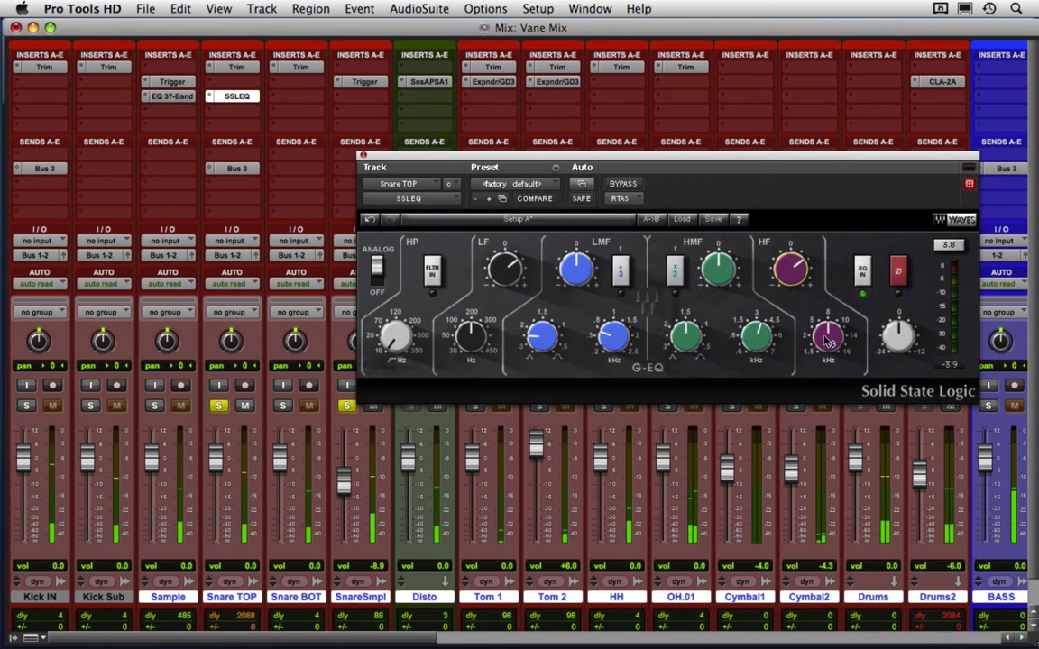
{"action": "left_click_drag", "start_coordinate": [831, 337], "coordinate": [820, 371]}
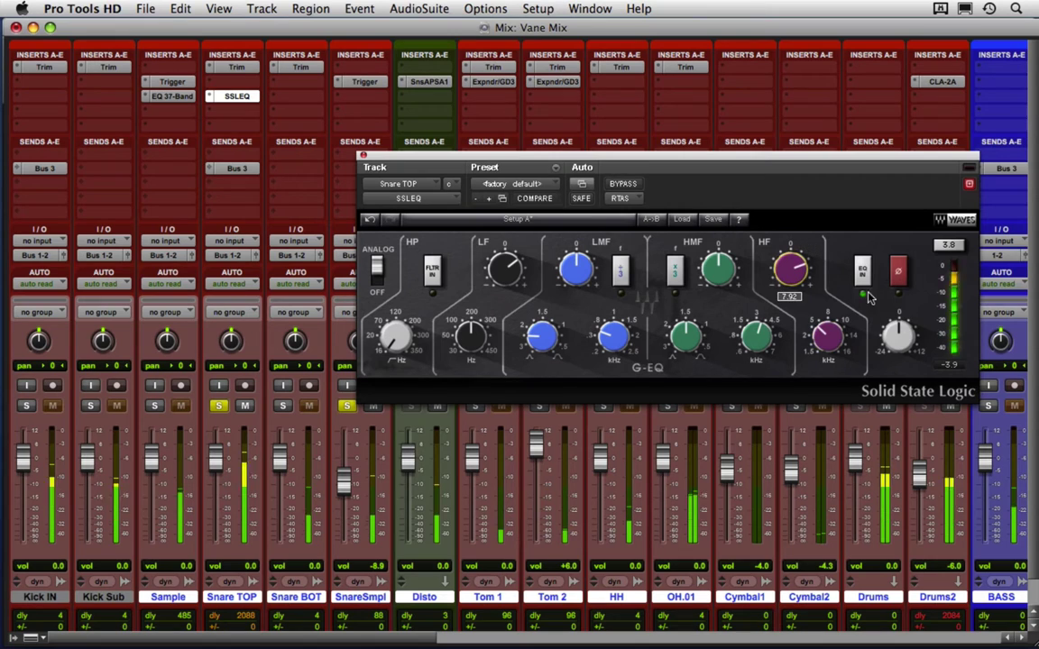
{"action": "left_click", "coordinate": [898, 343]}
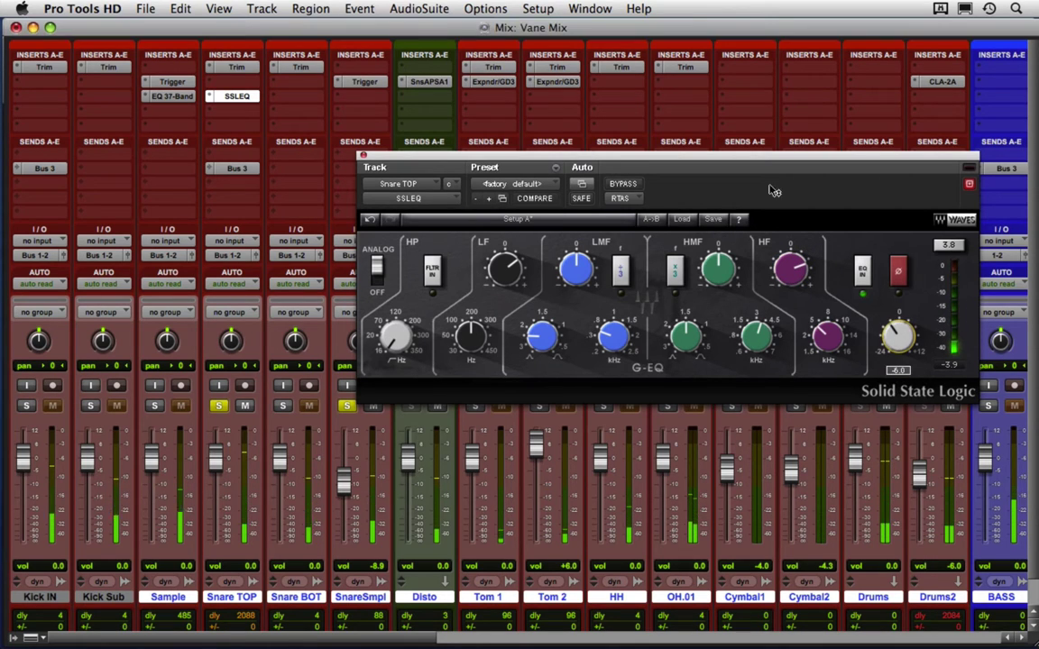
{"action": "left_click", "coordinate": [634, 184]}
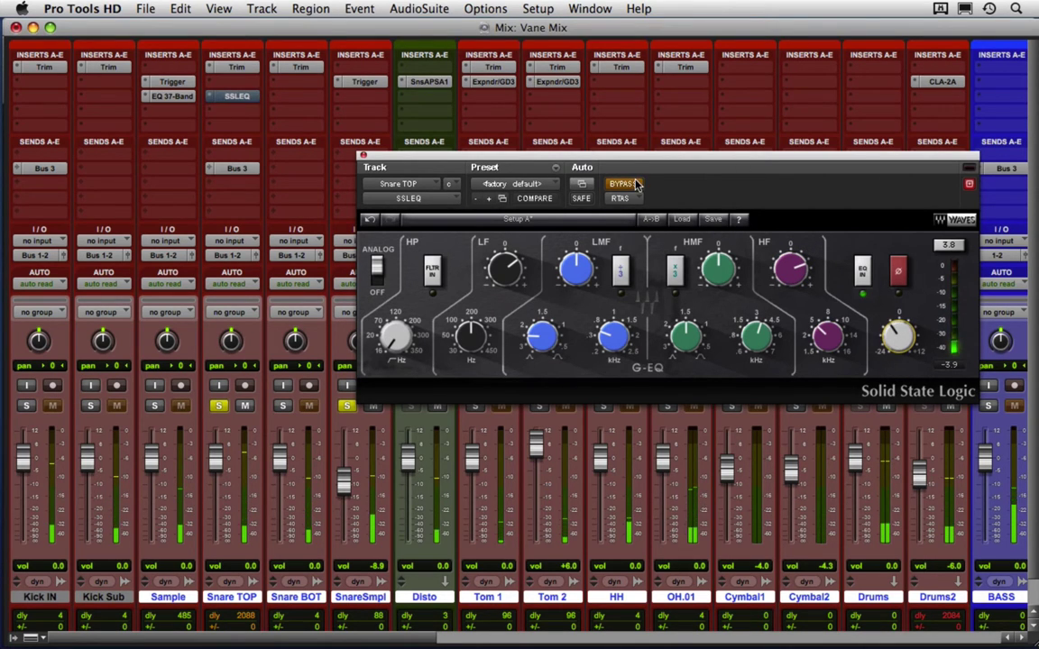
{"action": "left_click", "coordinate": [637, 184]}
Step: Raise the SSLEQ output level and increase the LF gain on Snare TOP
{"action": "left_click_drag", "start_coordinate": [471, 155], "coordinate": [501, 139]}
{"action": "left_click_drag", "start_coordinate": [933, 334], "coordinate": [853, 340]}
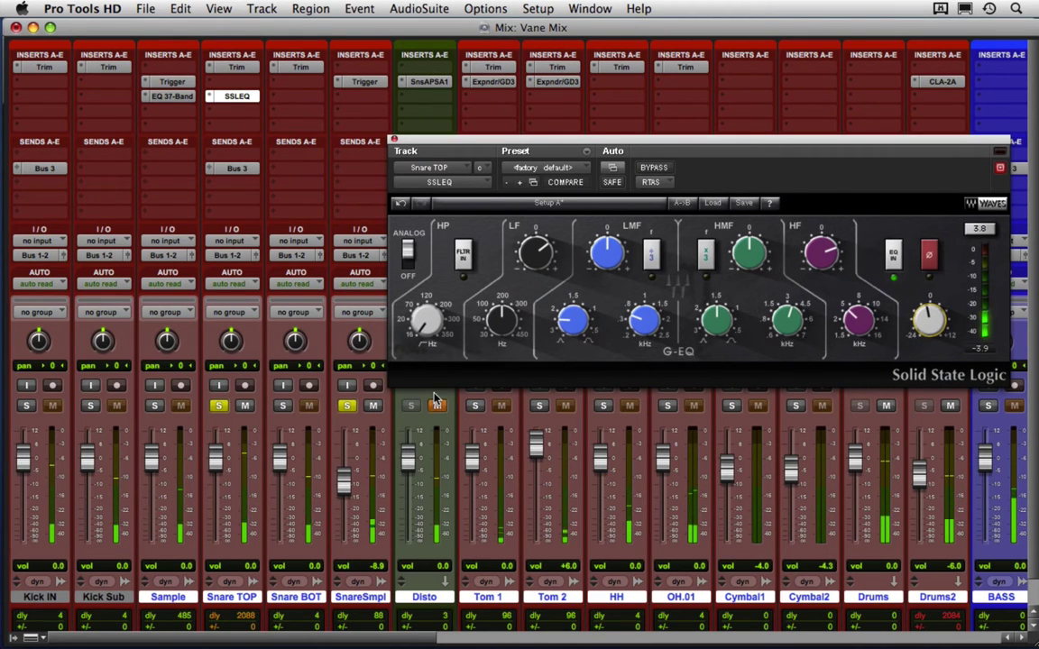
{"action": "left_click", "coordinate": [539, 242]}
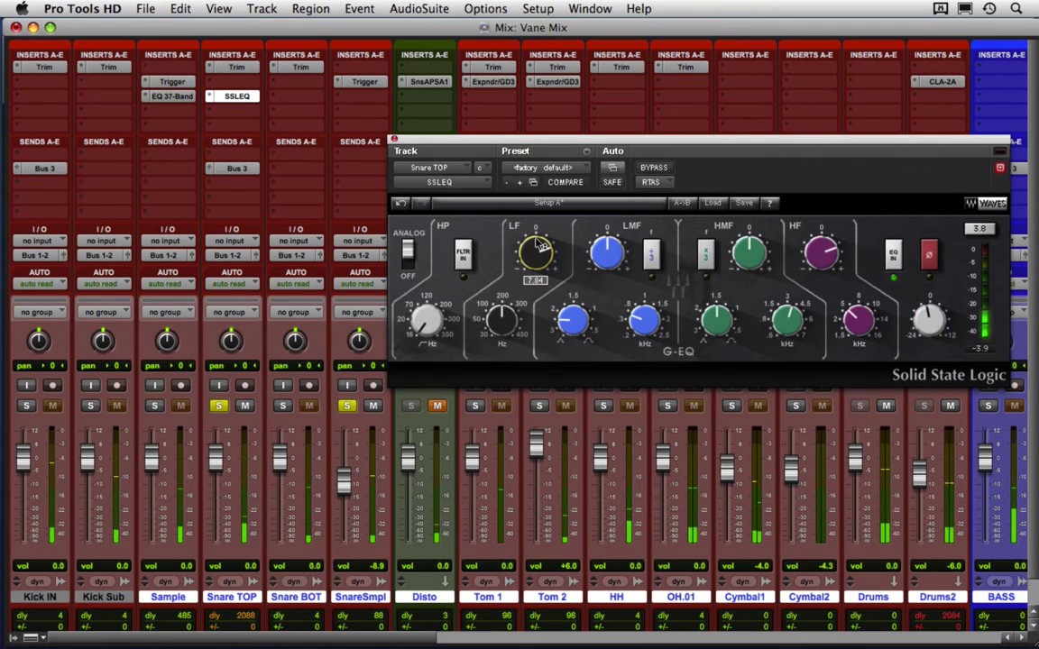
Step: Compare the soloed snare with and without SnareSmpl, and return to the full mix with Disto unmuted
{"action": "left_click", "coordinate": [348, 406]}
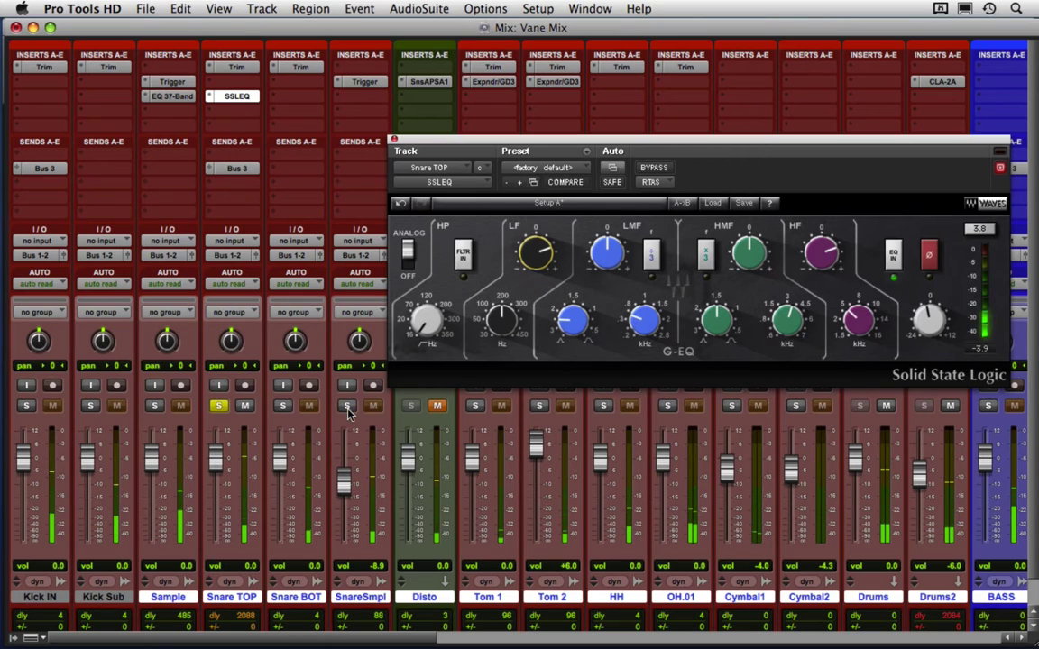
{"action": "left_click", "coordinate": [348, 407]}
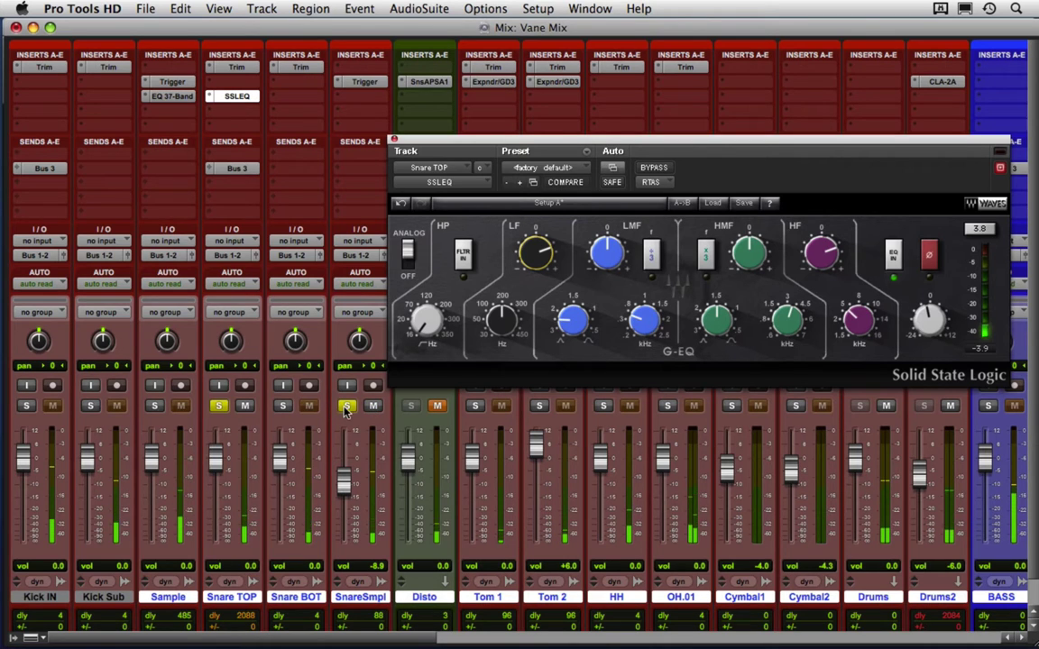
{"action": "left_click", "coordinate": [348, 407], "text": "alt"}
{"action": "left_click", "coordinate": [437, 407]}
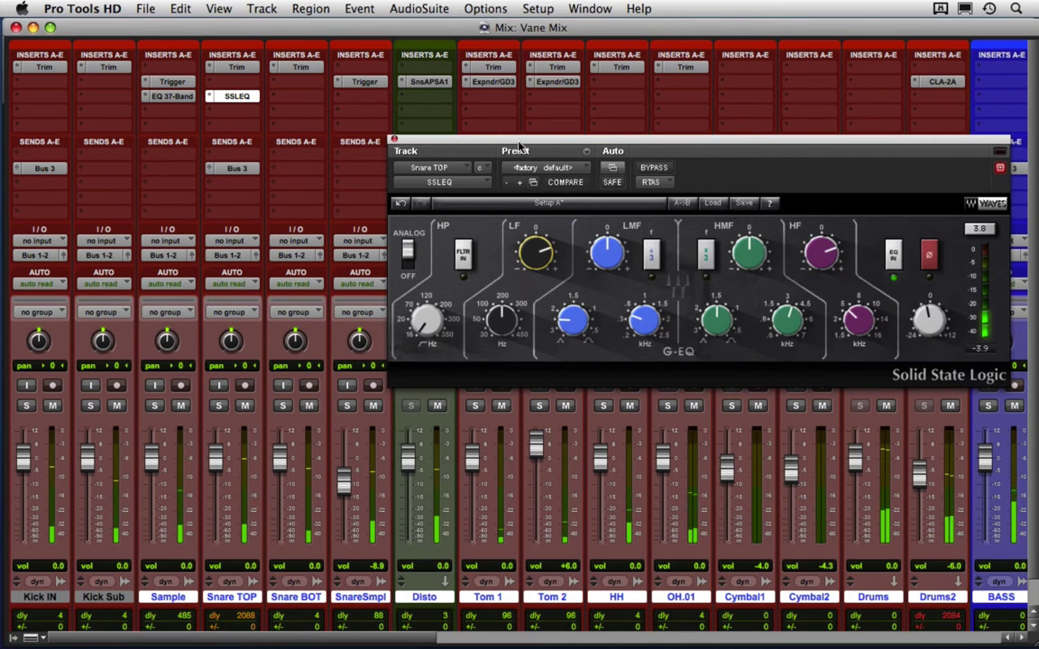
Step: Readjust the SSLEQ LF gain and frequency just below 200 Hz, and raise the SnareSmpl fader to -1.6
{"action": "left_click_drag", "start_coordinate": [469, 139], "coordinate": [410, 110]}
{"action": "left_click_drag", "start_coordinate": [484, 225], "coordinate": [484, 217]}
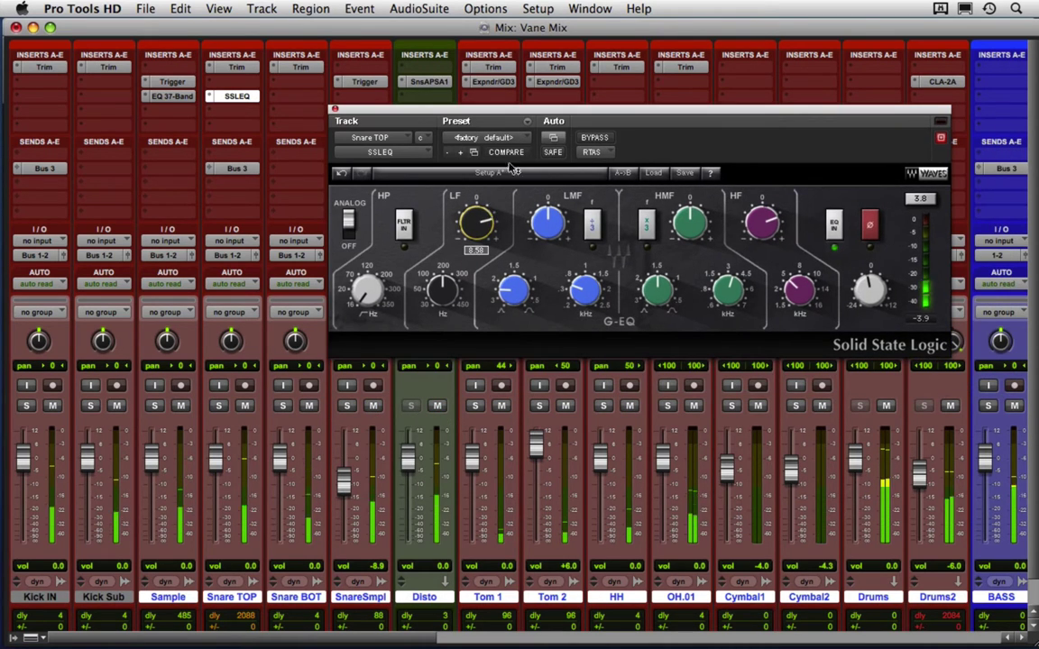
{"action": "left_click", "coordinate": [446, 293]}
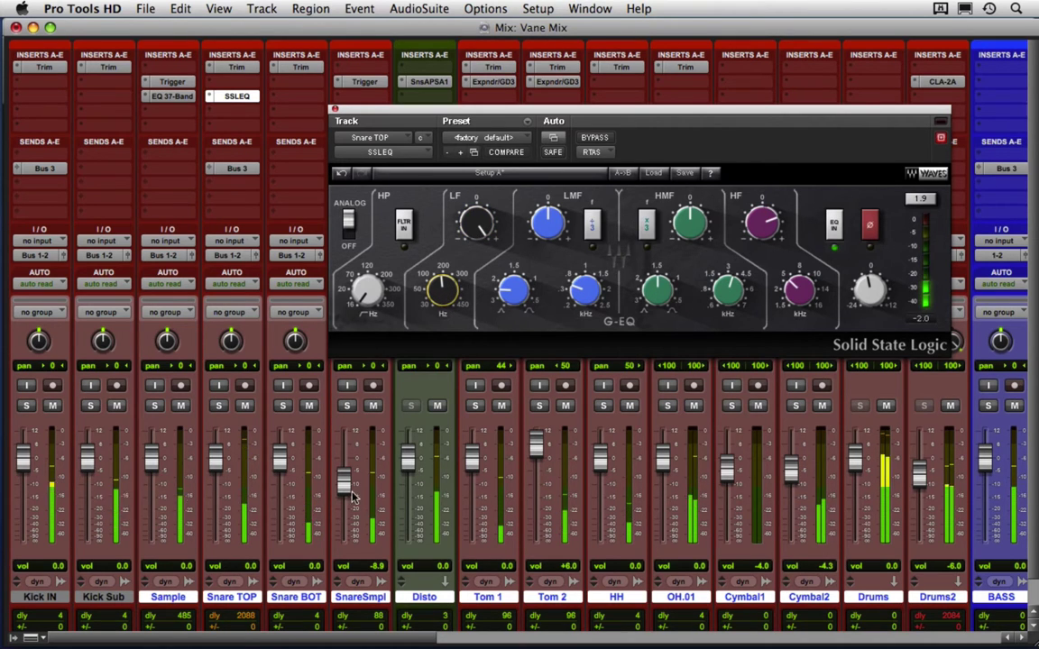
{"action": "left_click_drag", "start_coordinate": [353, 496], "coordinate": [352, 474]}
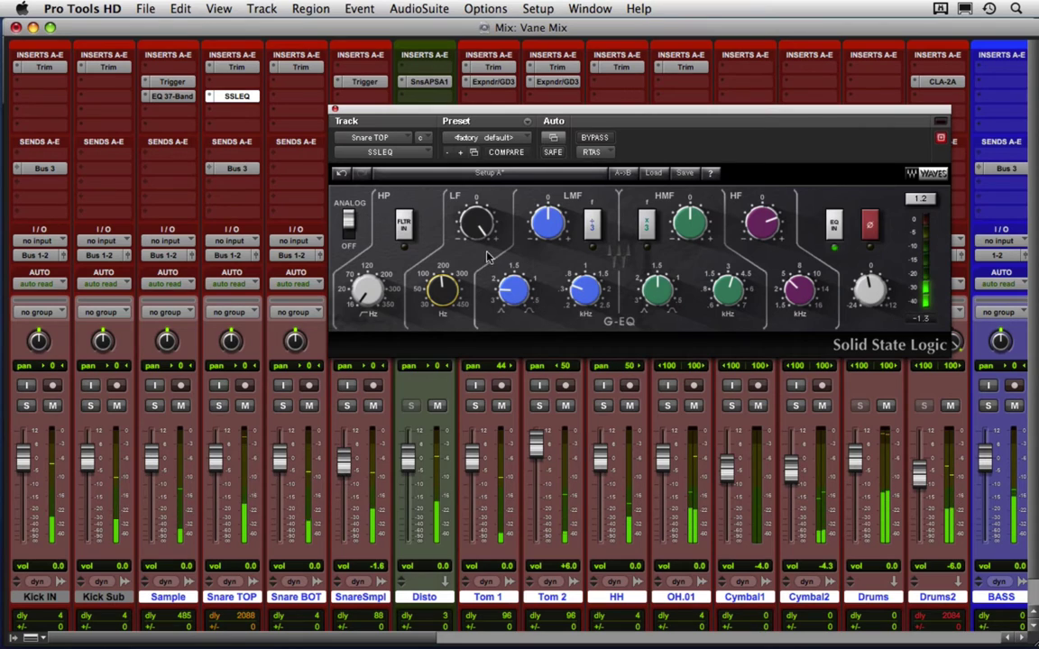
{"action": "left_click_drag", "start_coordinate": [482, 230], "coordinate": [494, 260]}
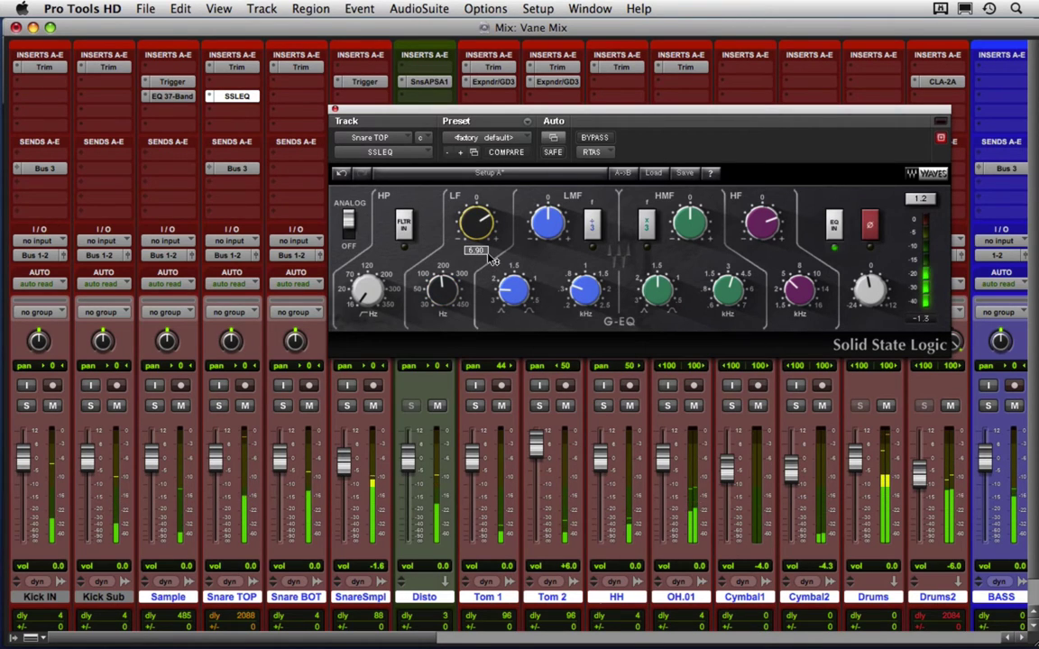
Step: Compare the mix without SnareSmpl, raise its fader to 0.0, and lower the SSLEQ output level on Snare TOP
{"action": "left_click", "coordinate": [835, 226]}
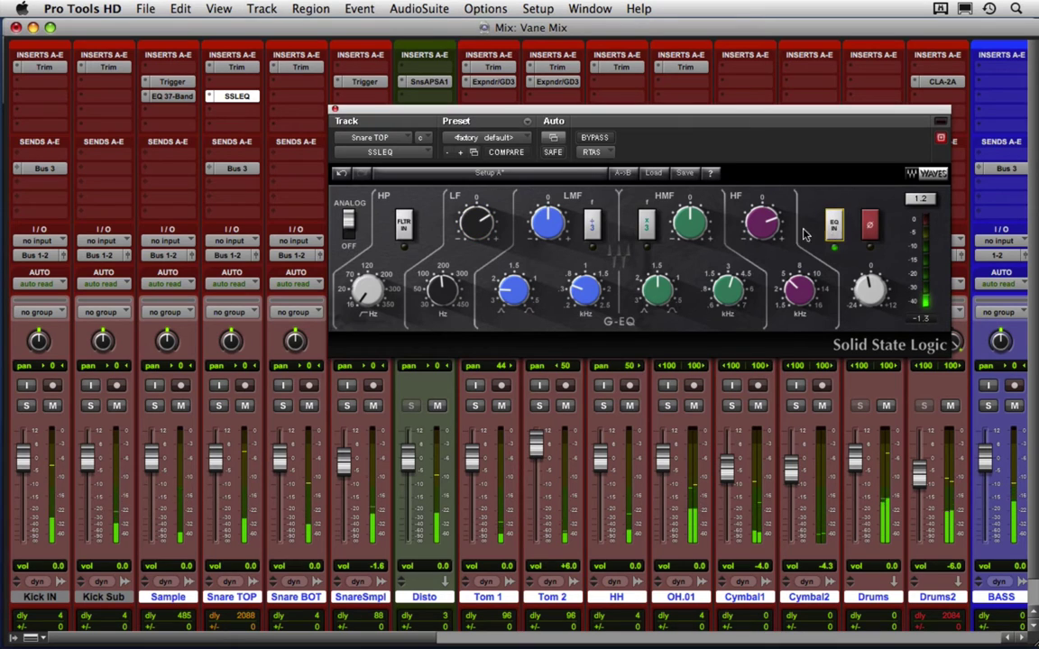
{"action": "left_click", "coordinate": [372, 407]}
{"action": "left_click_drag", "start_coordinate": [348, 468], "coordinate": [347, 463]}
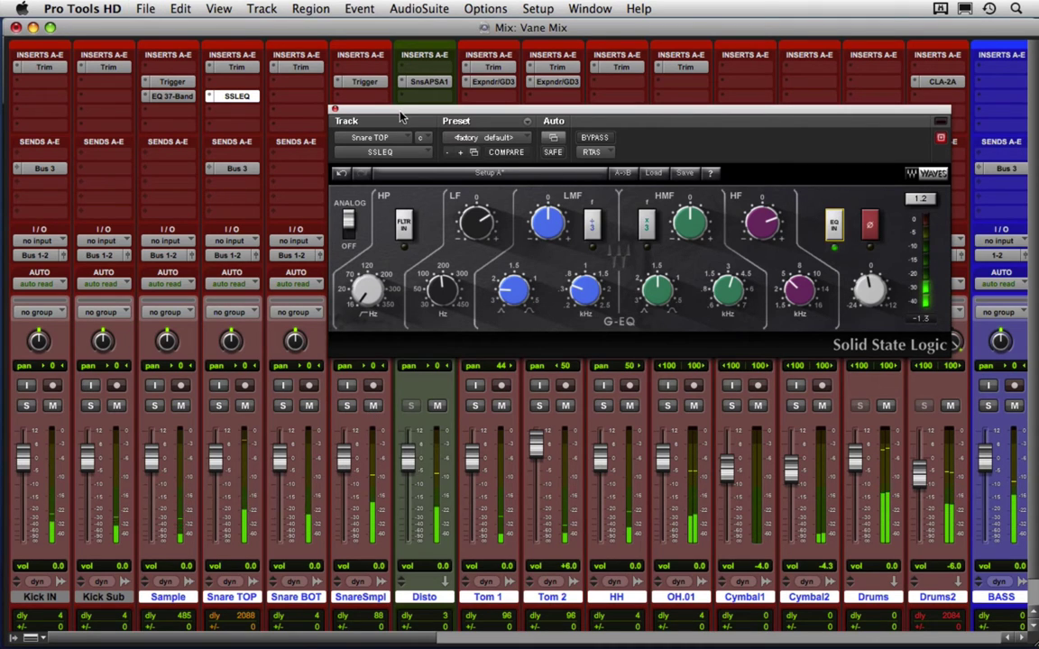
{"action": "left_click_drag", "start_coordinate": [398, 110], "coordinate": [536, 80]}
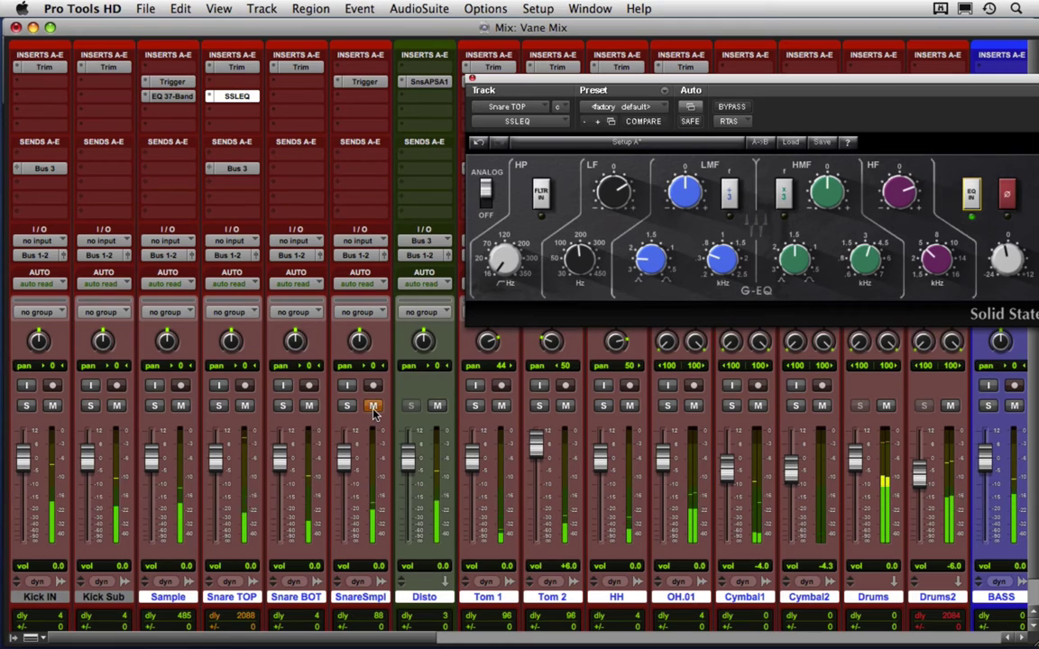
{"action": "left_click", "coordinate": [1018, 255]}
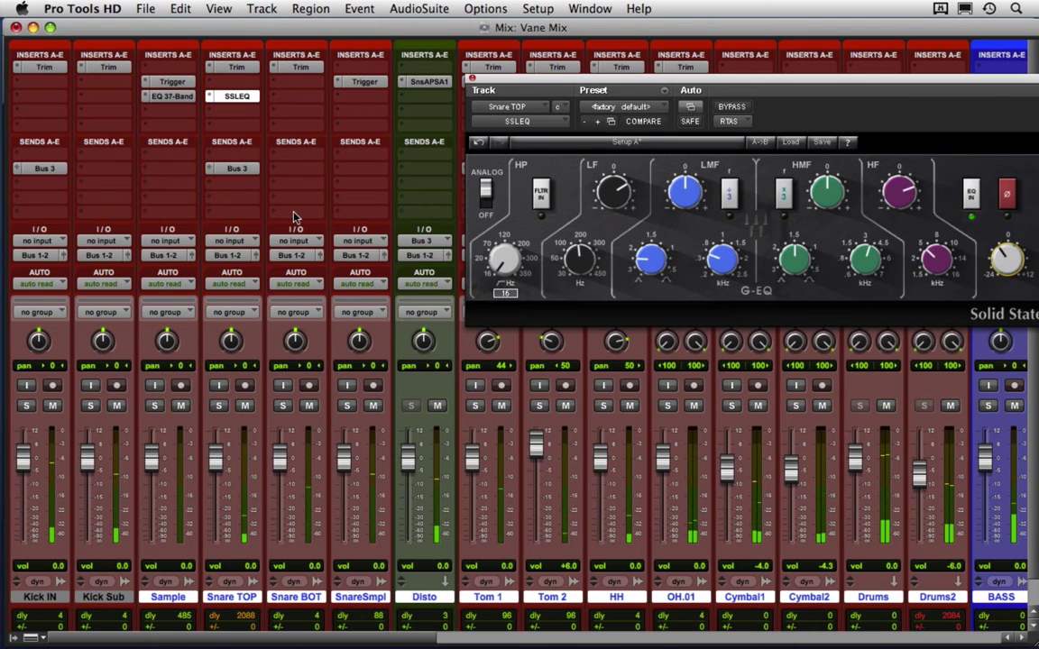
Step: Check the snare tracks in the Edit window, close the SSLEQ, and return to the Mix window
{"action": "key", "text": "super+equal"}
{"action": "scroll", "coordinate": [269, 276], "scroll_direction": "down", "scroll_amount": 1}
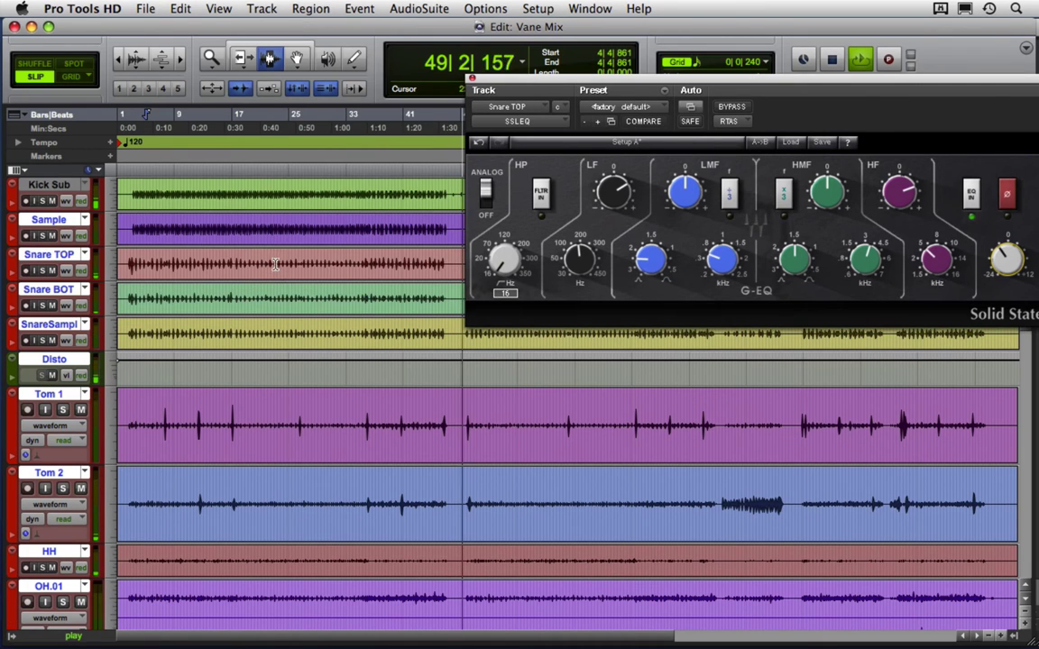
{"action": "left_click", "coordinate": [470, 79]}
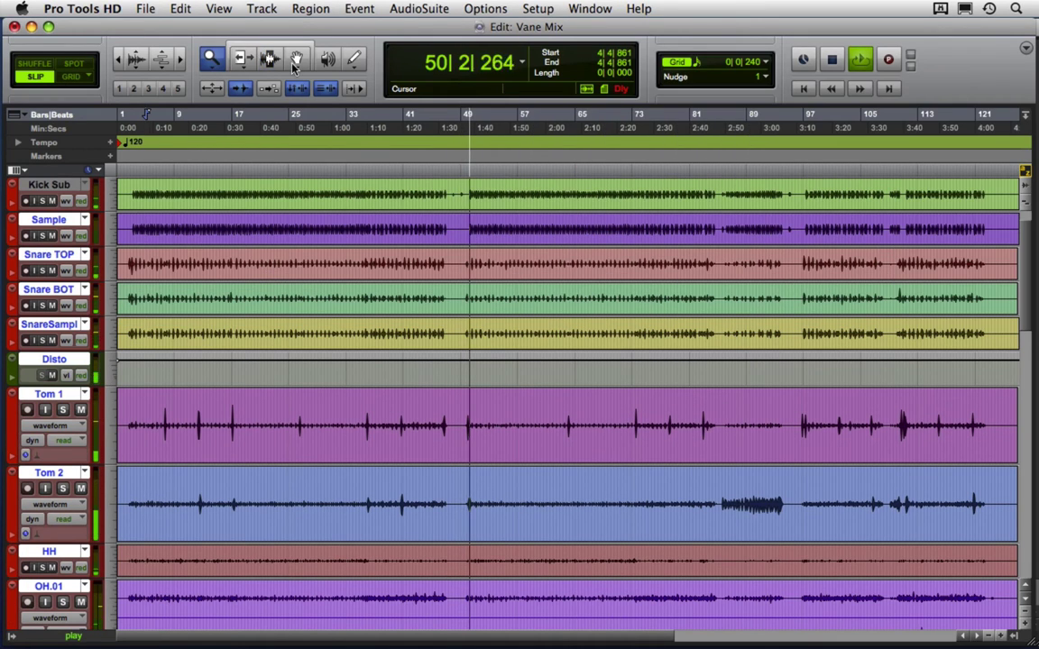
{"action": "key", "text": "super+equal"}
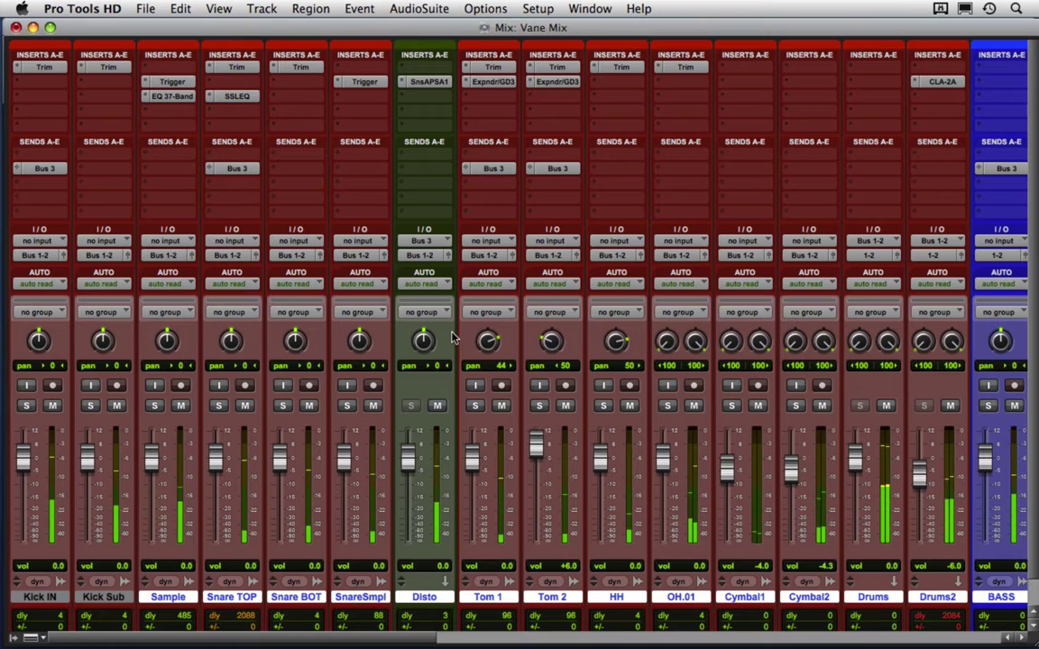
Step: Compare the mix with SnareSmpl muted and unmuted, and set its fader to -4.0
{"action": "left_click", "coordinate": [374, 408]}
{"action": "left_click", "coordinate": [373, 408]}
{"action": "left_click_drag", "start_coordinate": [347, 460], "coordinate": [352, 431]}
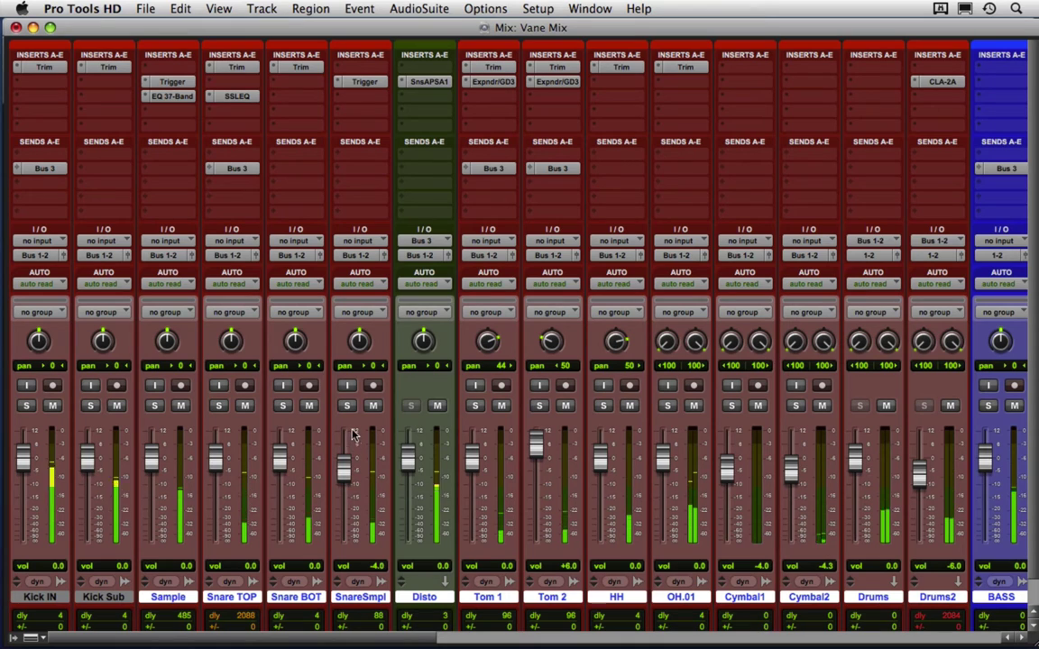
Step: Solo Snare TOP and SnareSmpl and compare the snare with the sample muted and unmuted
{"action": "left_click", "coordinate": [218, 406]}
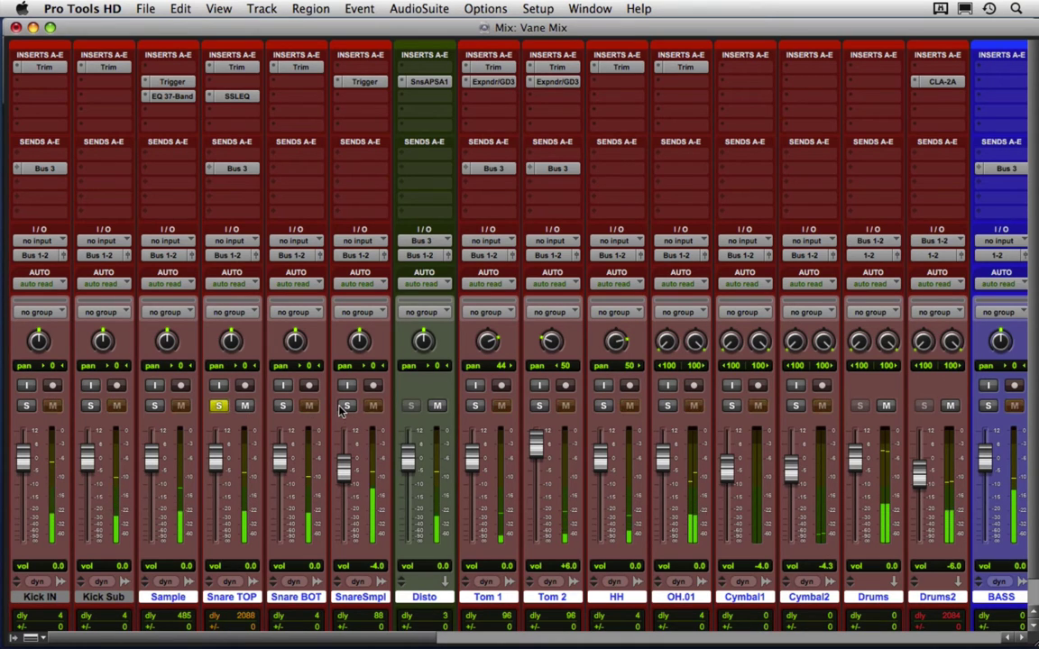
{"action": "left_click", "coordinate": [347, 405]}
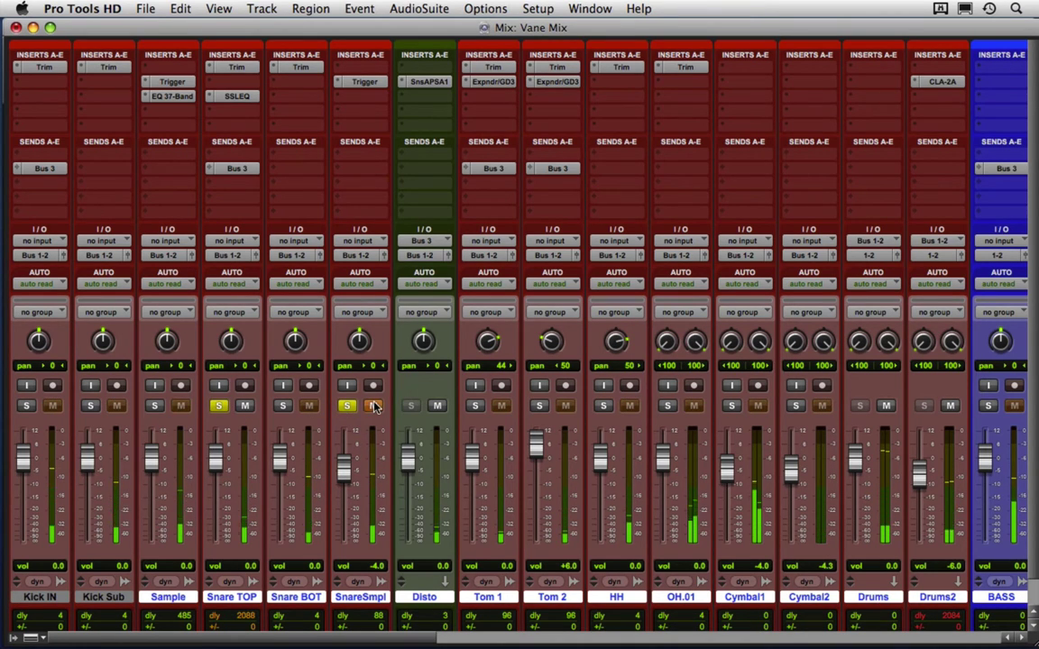
{"action": "left_click", "coordinate": [373, 406]}
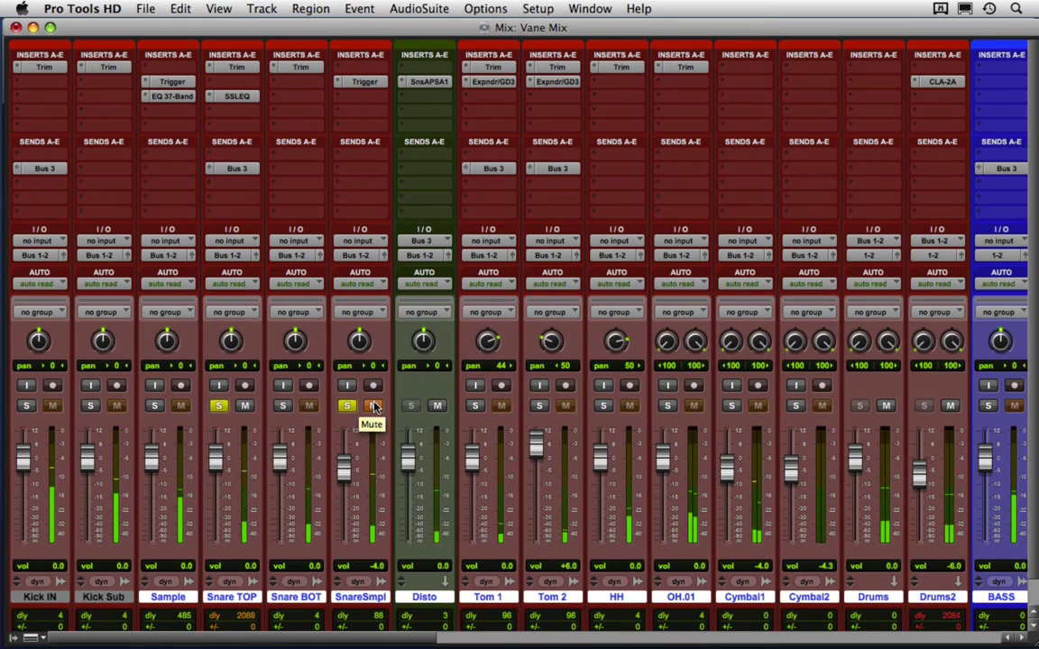
{"action": "left_click", "coordinate": [373, 406]}
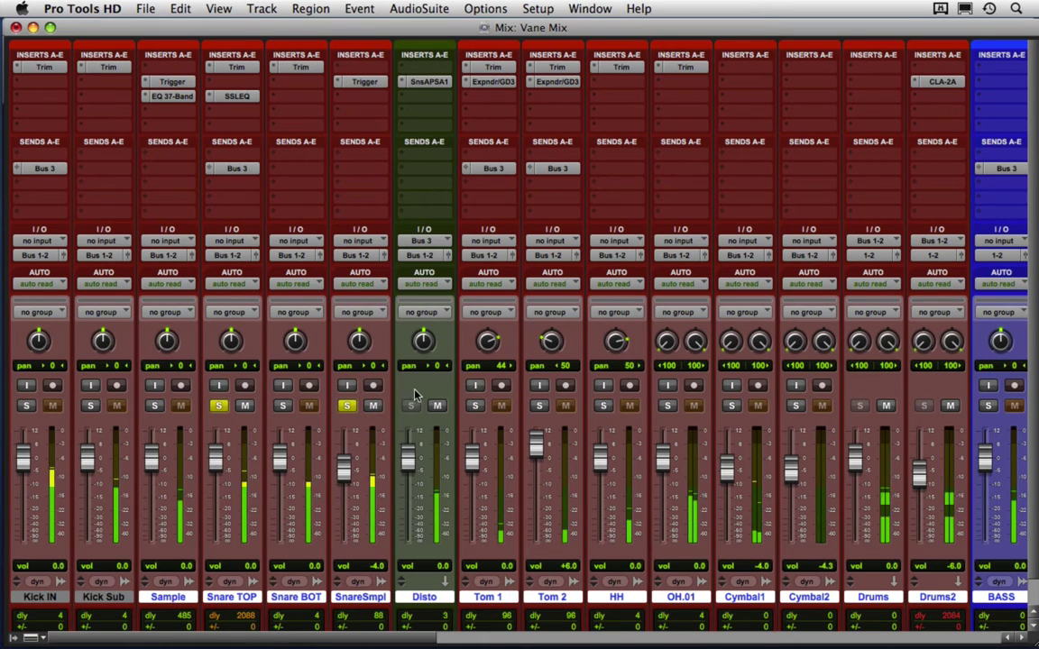
Step: Insert the Flux BitterSweet II (mono) RTAS plug-in below Trigger on the SnareSmpl track
{"action": "left_click", "coordinate": [359, 95]}
{"action": "mouse_move", "coordinate": [365, 137]}
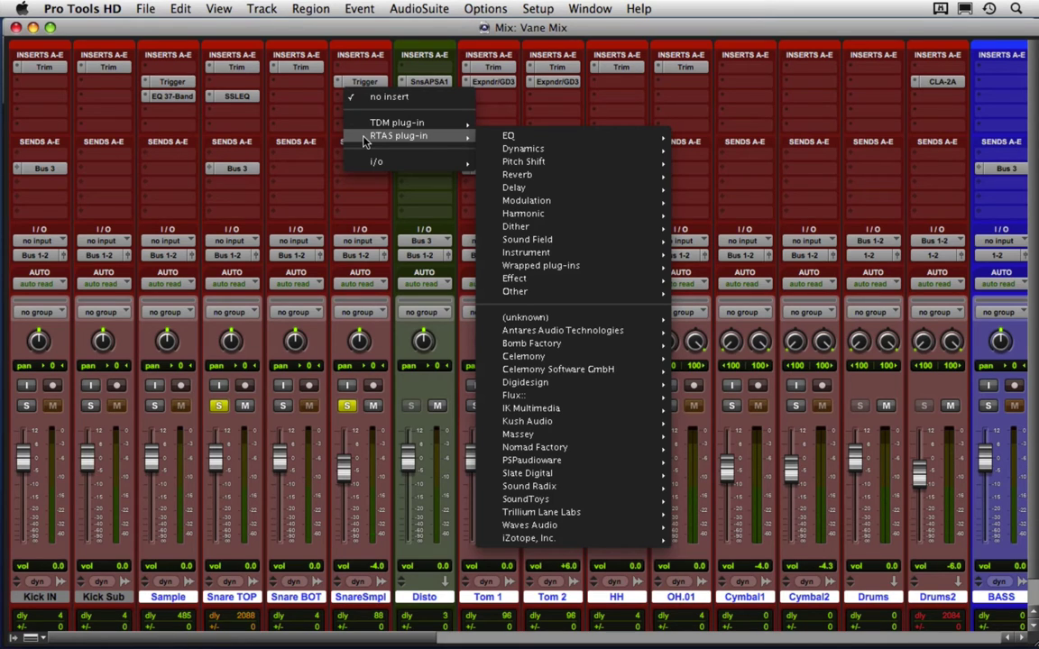
{"action": "mouse_move", "coordinate": [575, 150]}
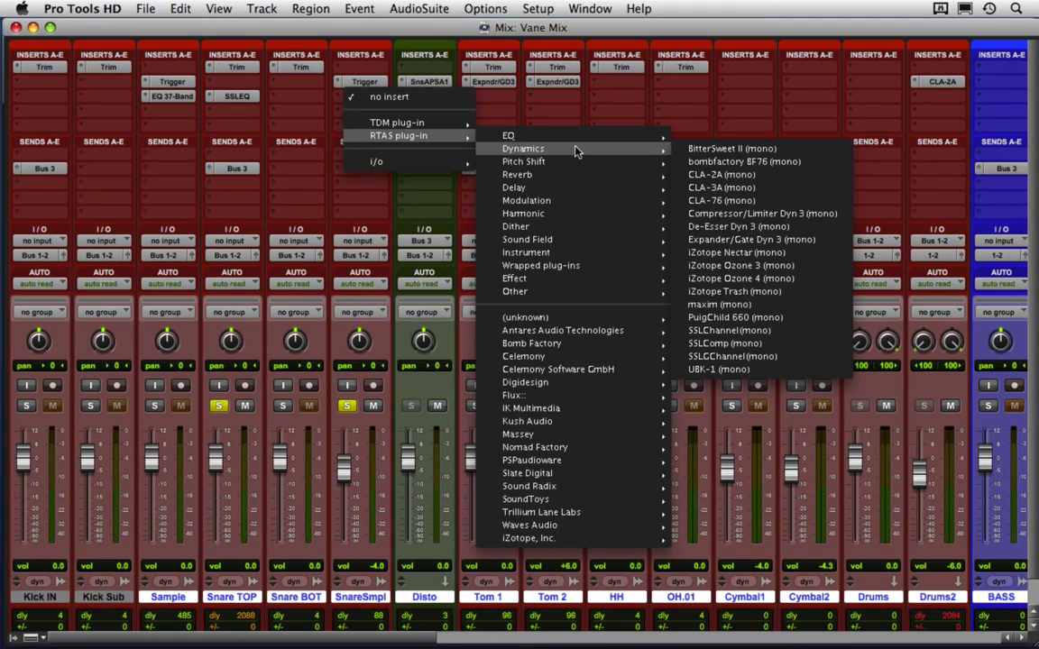
{"action": "mouse_move", "coordinate": [571, 248]}
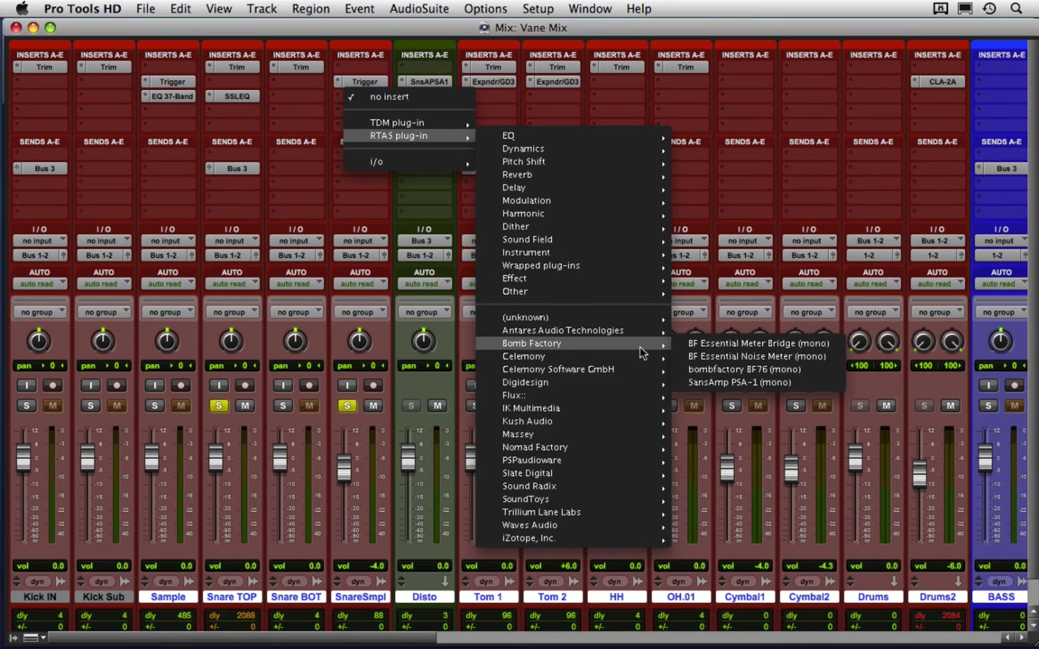
{"action": "mouse_move", "coordinate": [585, 395]}
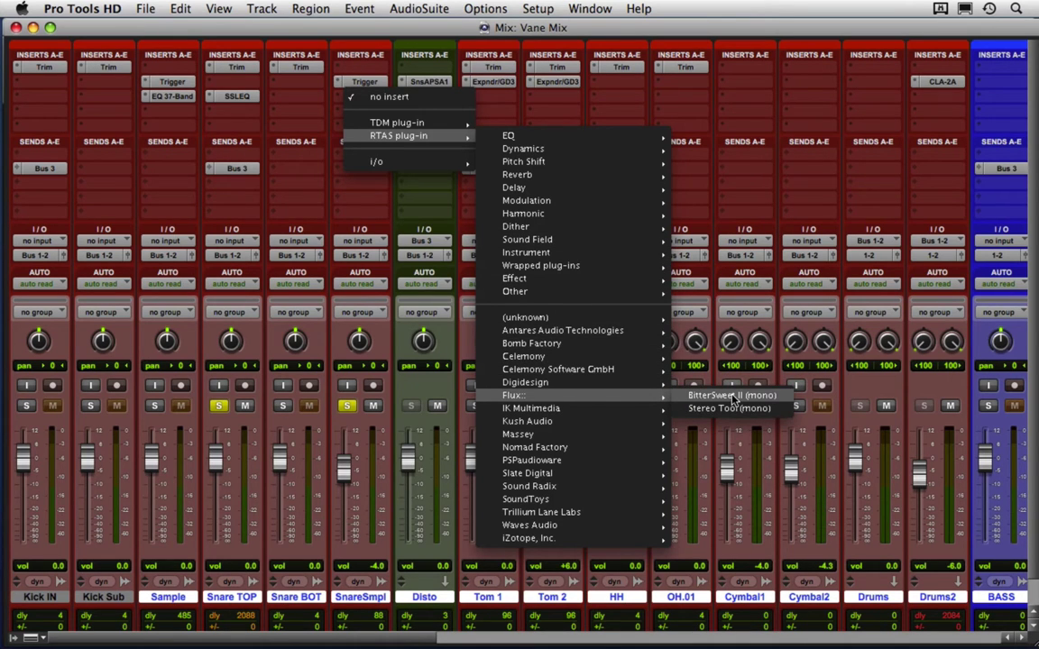
{"action": "left_click", "coordinate": [705, 398]}
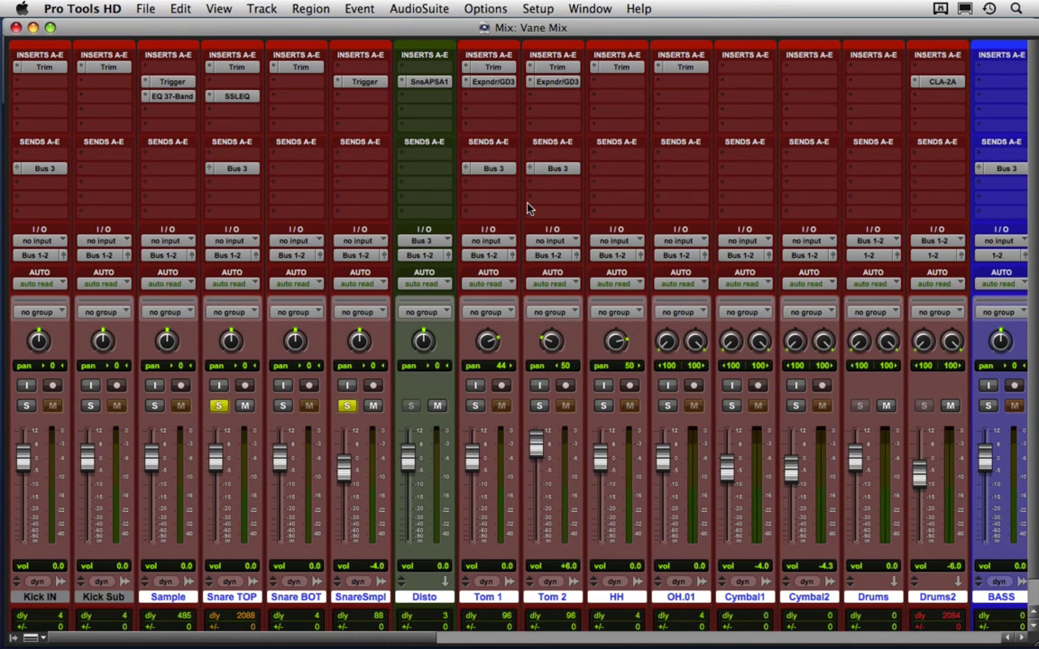
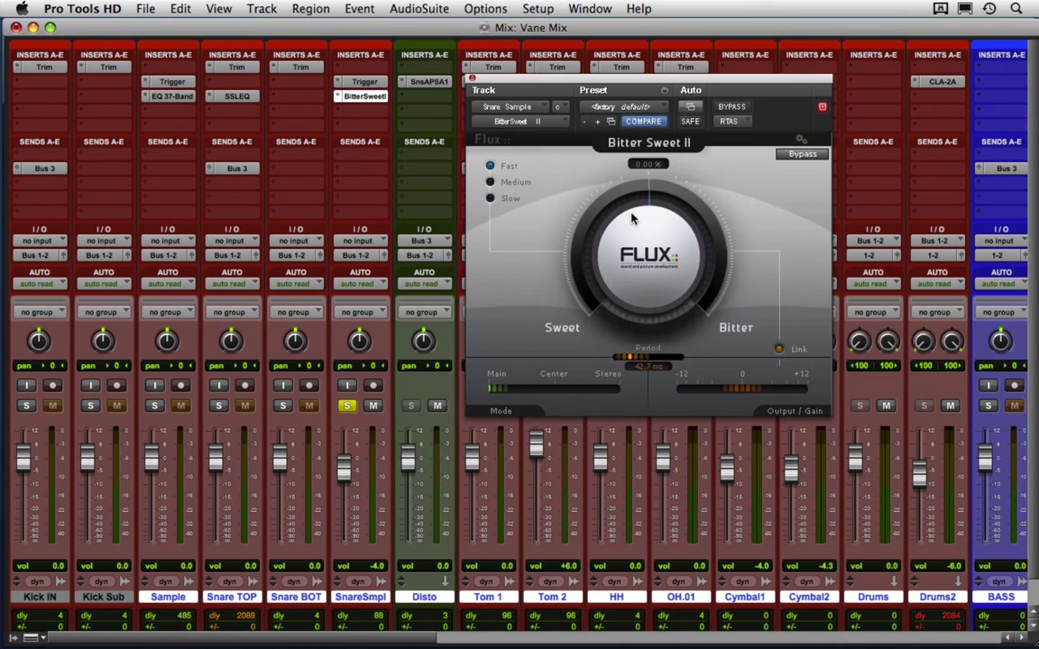
Step: Set the Bitter Sweet II amount on SnareSmpl to -38.75 % and compare the sample with the plug-in bypassed and active
{"action": "left_click_drag", "start_coordinate": [631, 219], "coordinate": [608, 431]}
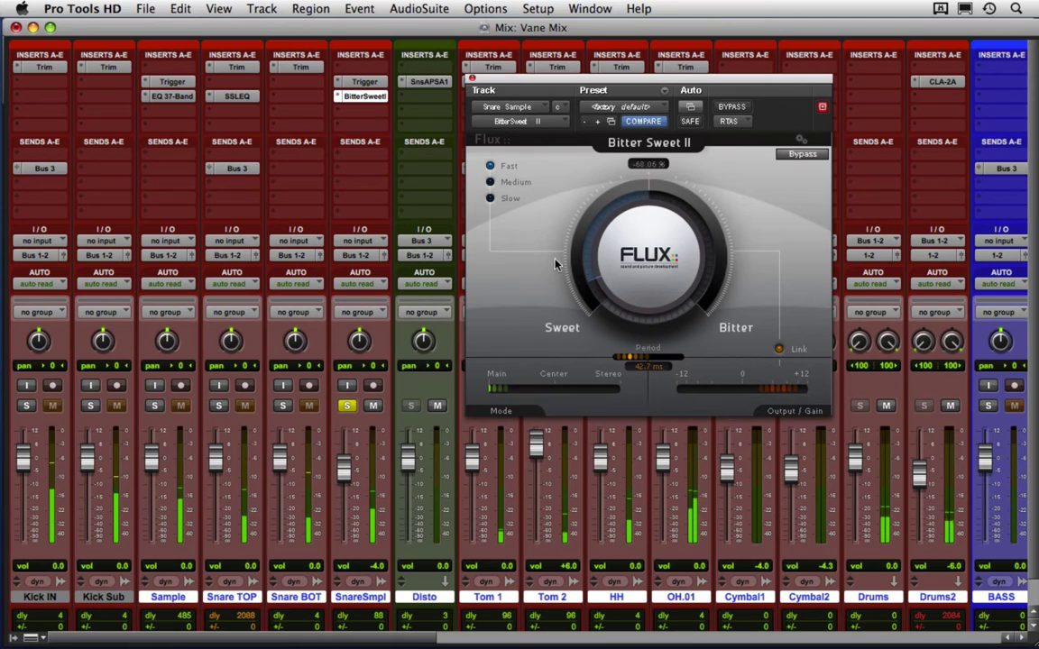
{"action": "left_click_drag", "start_coordinate": [593, 273], "coordinate": [589, 202]}
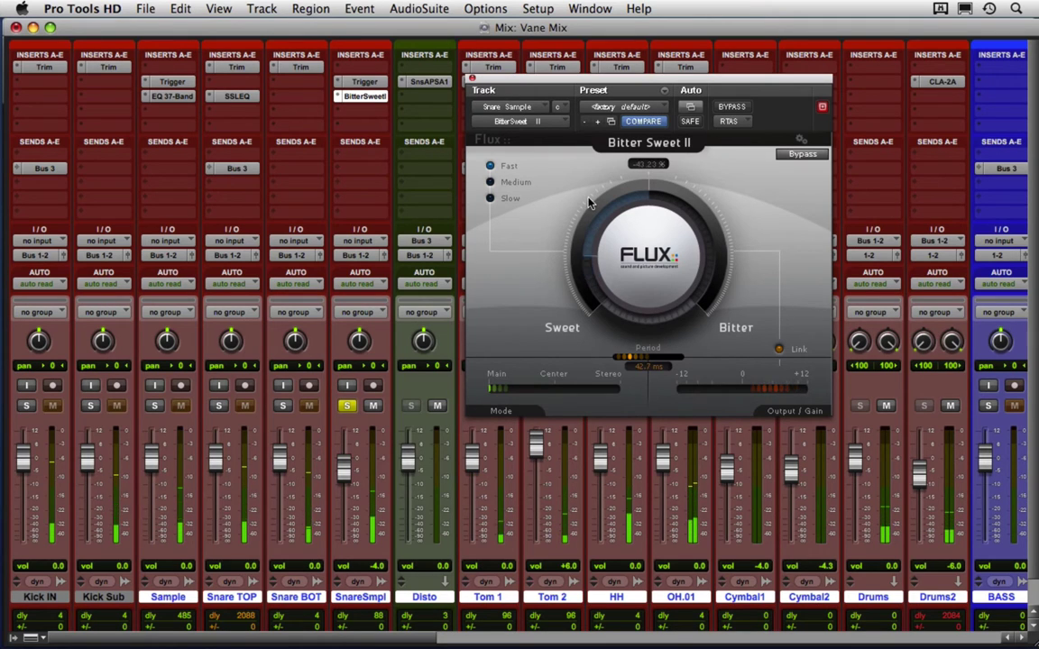
{"action": "left_click", "coordinate": [733, 108]}
{"action": "left_click", "coordinate": [732, 108]}
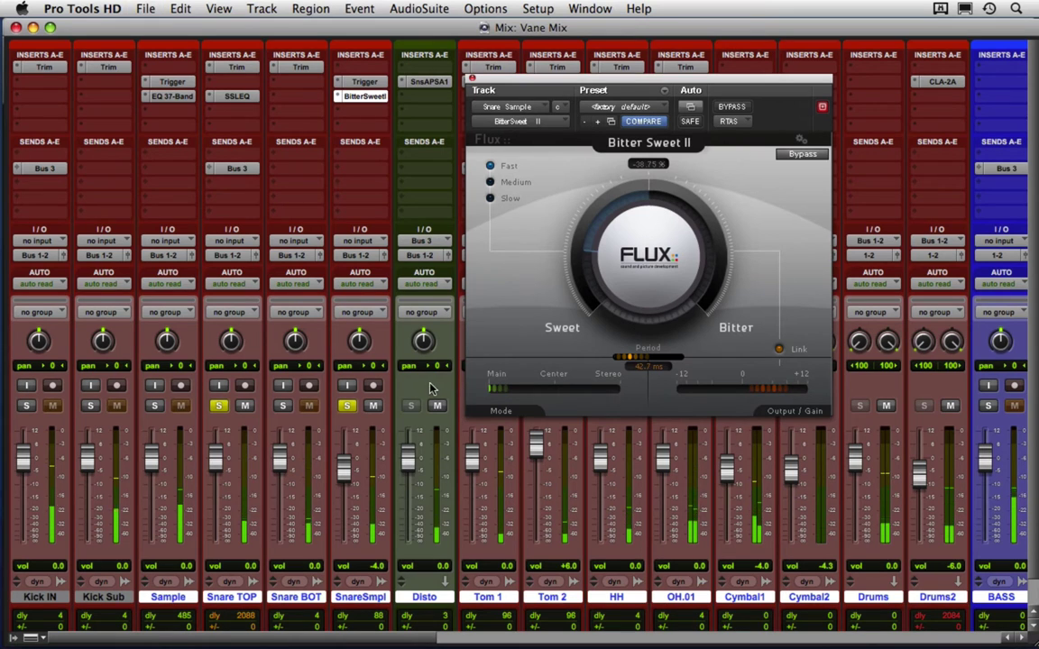
Step: Raise the LF gain slightly in Snare TOP's SSLEQ and clear the snare solos
{"action": "left_click", "coordinate": [233, 96]}
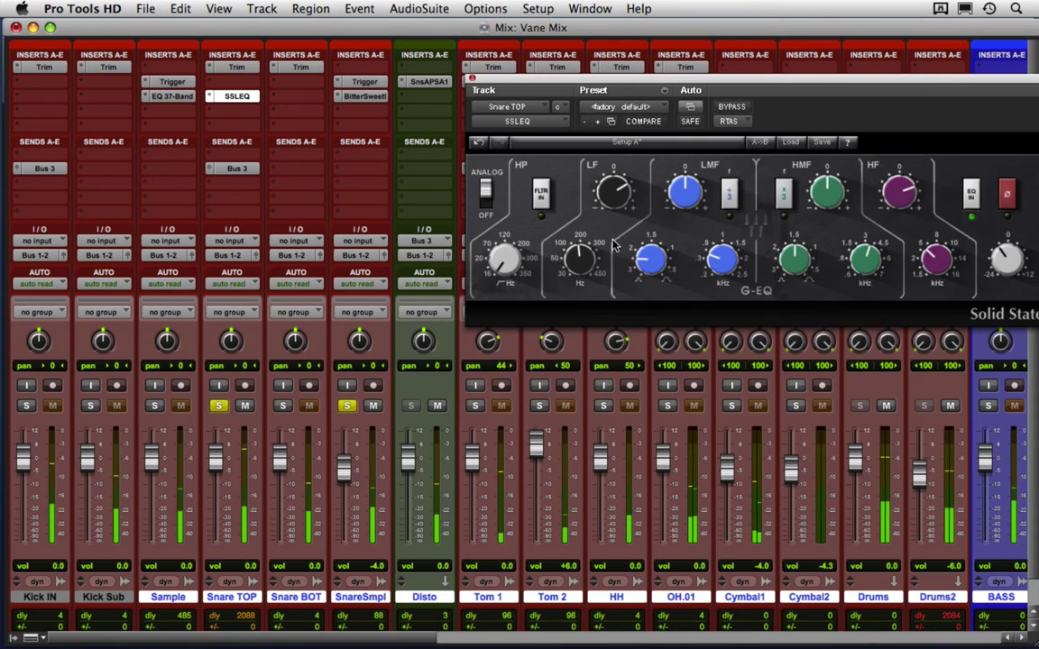
{"action": "left_click_drag", "start_coordinate": [616, 202], "coordinate": [620, 191]}
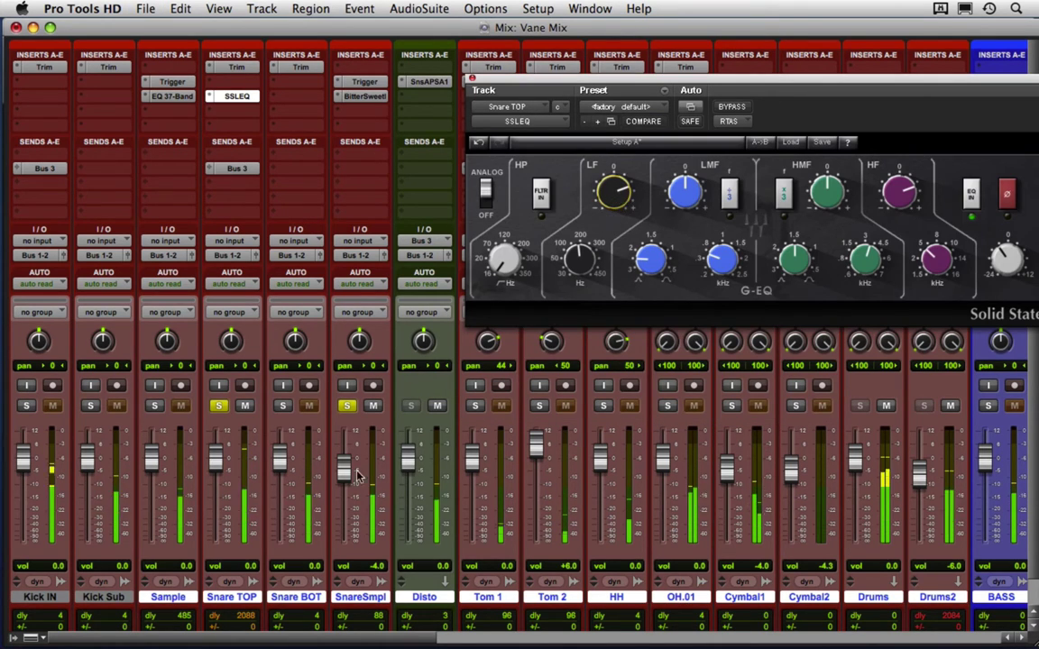
{"action": "left_click", "coordinate": [346, 407], "text": "alt"}
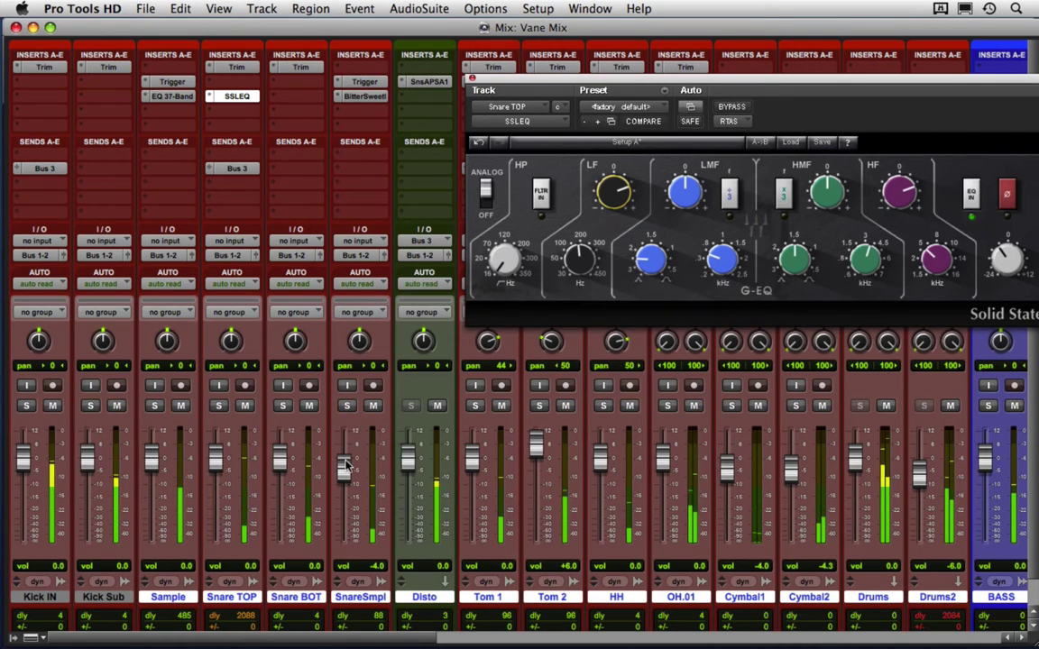
Step: Set the SnareSmpl fader to -3.0 and close the Snare TOP SSLEQ
{"action": "left_click_drag", "start_coordinate": [343, 480], "coordinate": [344, 455]}
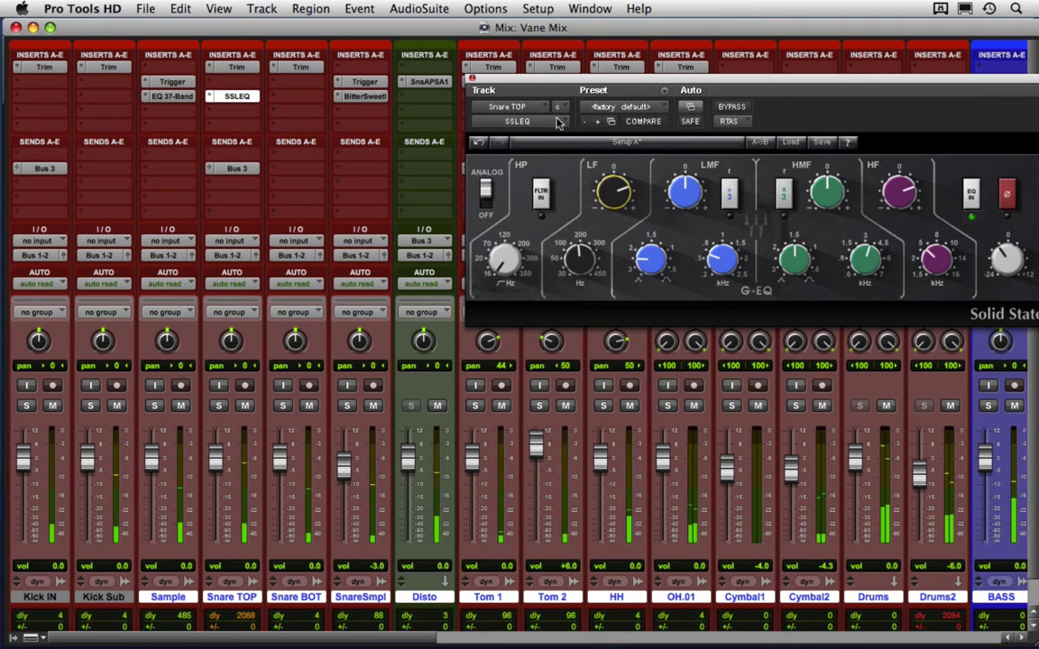
{"action": "left_click_drag", "start_coordinate": [462, 79], "coordinate": [379, 87]}
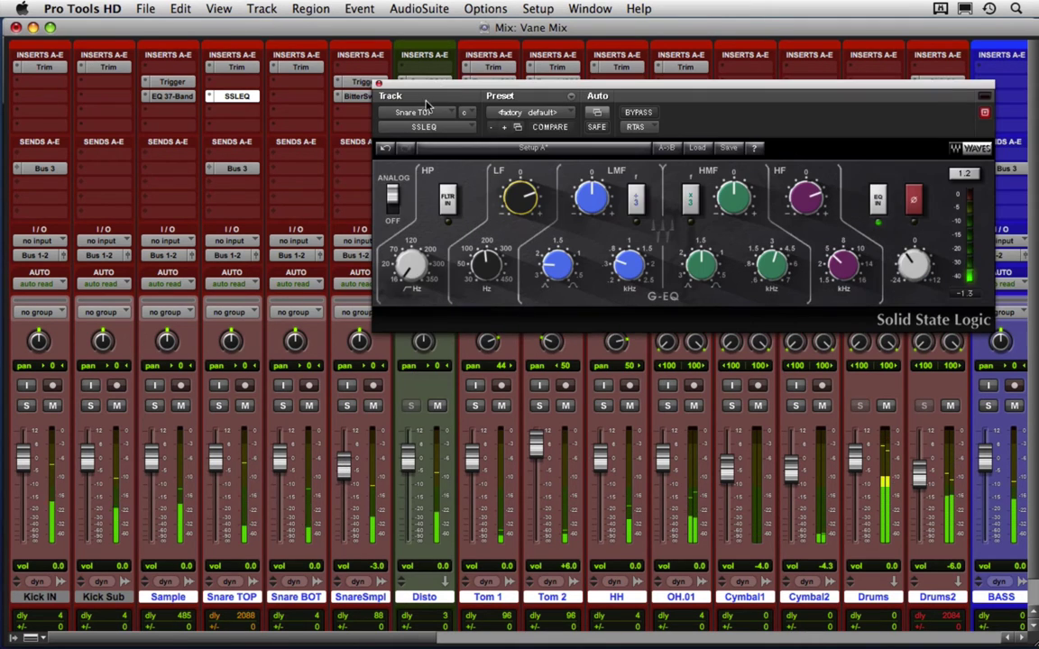
{"action": "left_click", "coordinate": [379, 86]}
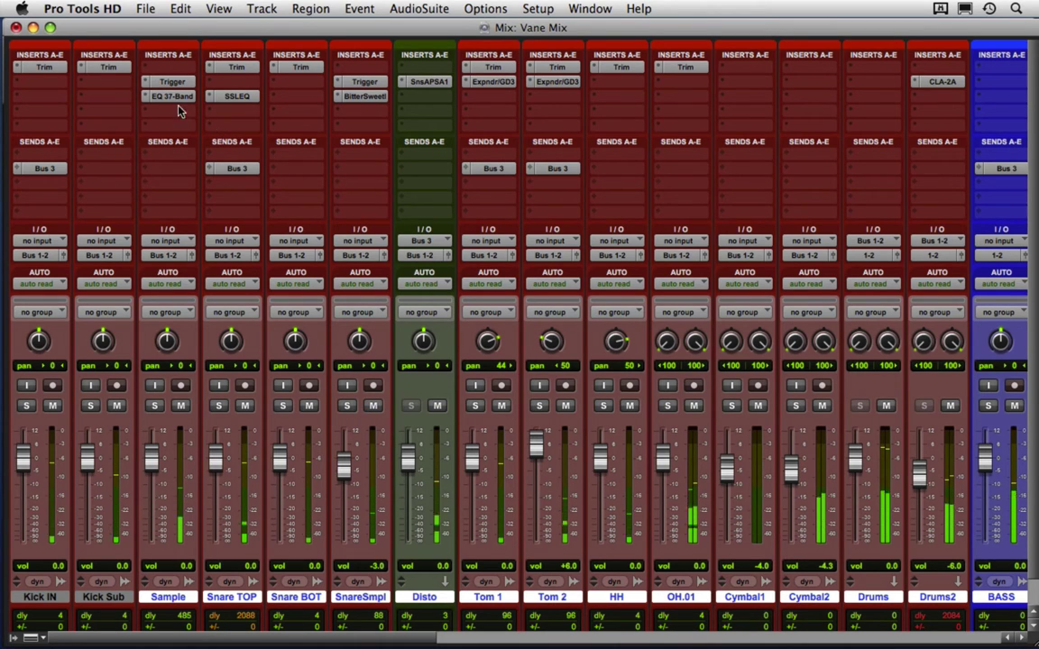
Step: Copy the Sample track's EQ 3 7-Band below BitterSweet on SnareSmpl and set its HF band to 10.0 dB, 5.58 kHz, Q 0.66
{"action": "left_click_drag", "start_coordinate": [179, 100], "coordinate": [372, 114]}
{"action": "left_click", "coordinate": [375, 113]}
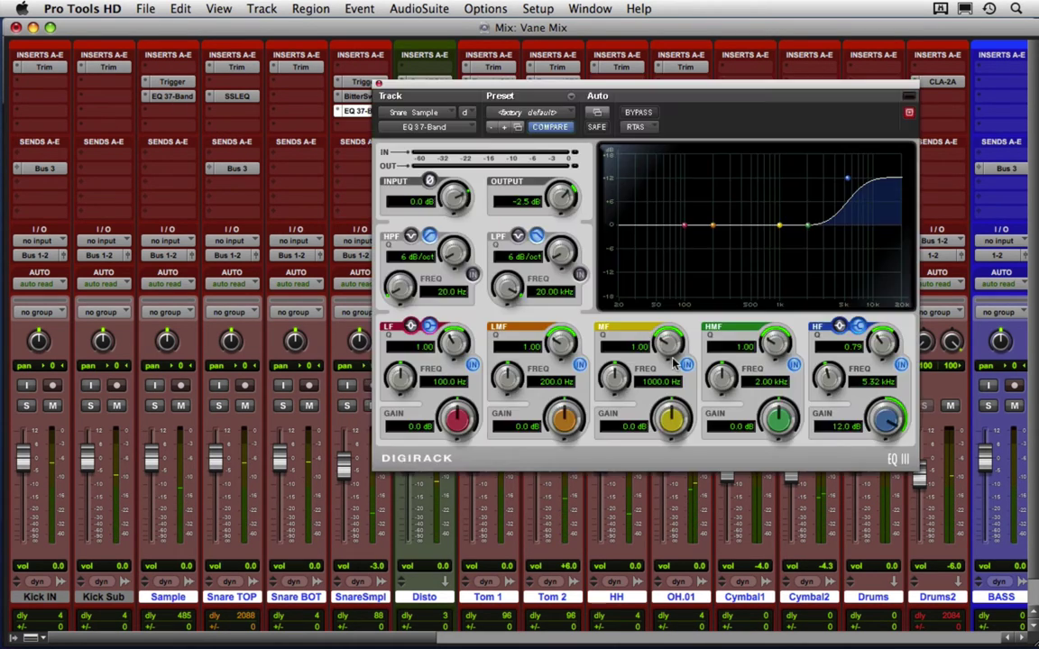
{"action": "left_click_drag", "start_coordinate": [886, 422], "coordinate": [884, 433]}
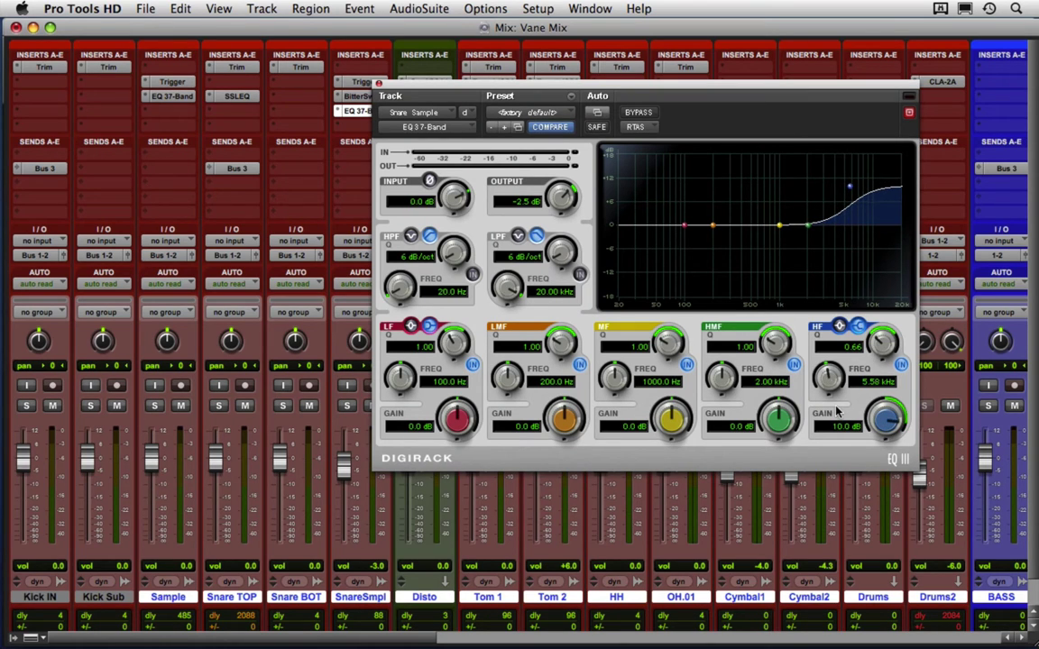
Step: Compare SnareSmpl with the EQ 3 7-Band bypassed and active, and close the EQ
{"action": "left_click", "coordinate": [638, 114]}
{"action": "left_click", "coordinate": [638, 114]}
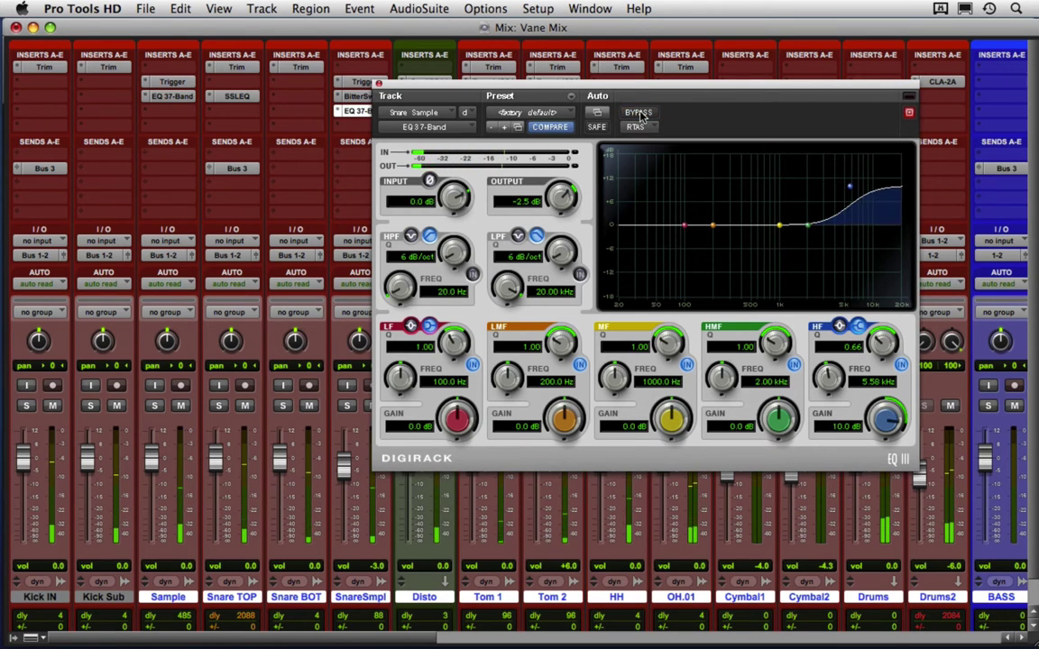
{"action": "left_click", "coordinate": [379, 86]}
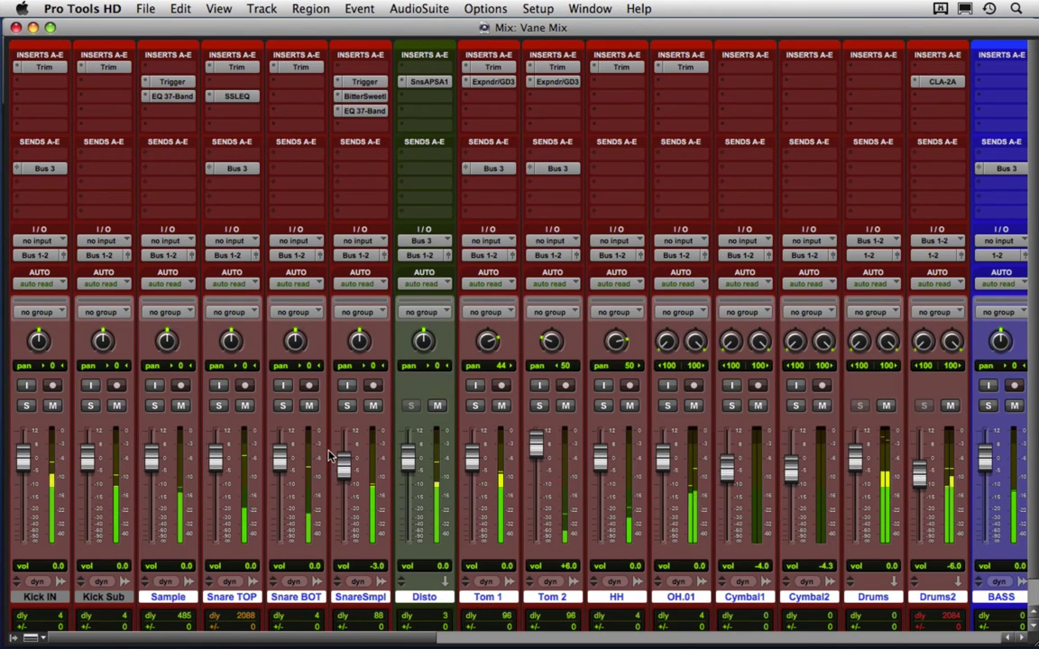
Step: Compare the mix with SnareSmpl muted and unmuted, and set its fader to -5.0
{"action": "left_click", "coordinate": [373, 407]}
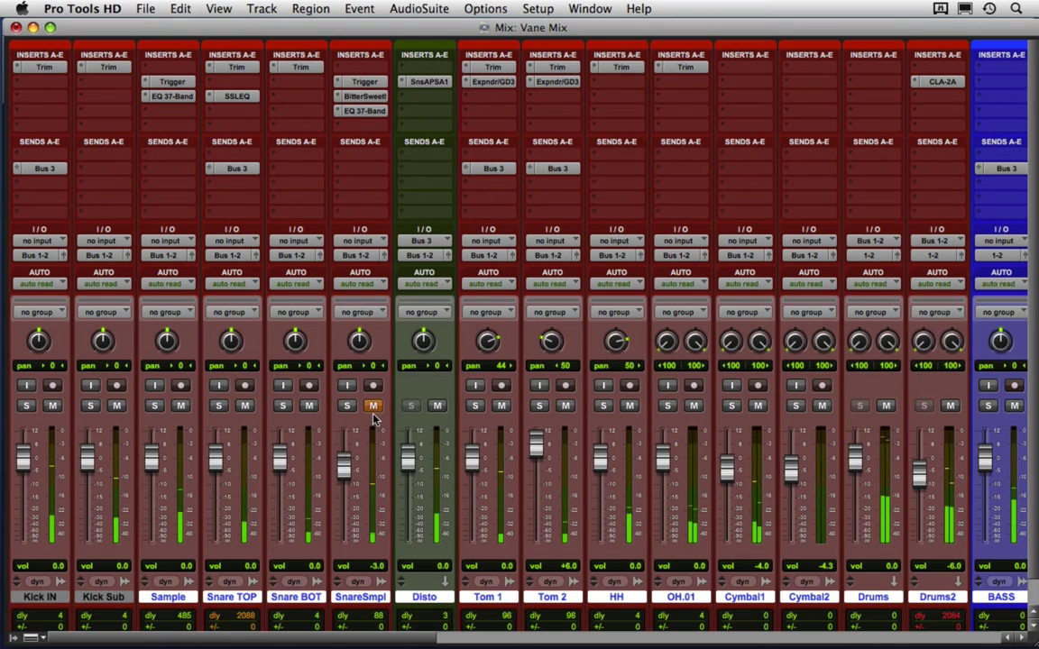
{"action": "left_click_drag", "start_coordinate": [348, 489], "coordinate": [343, 488]}
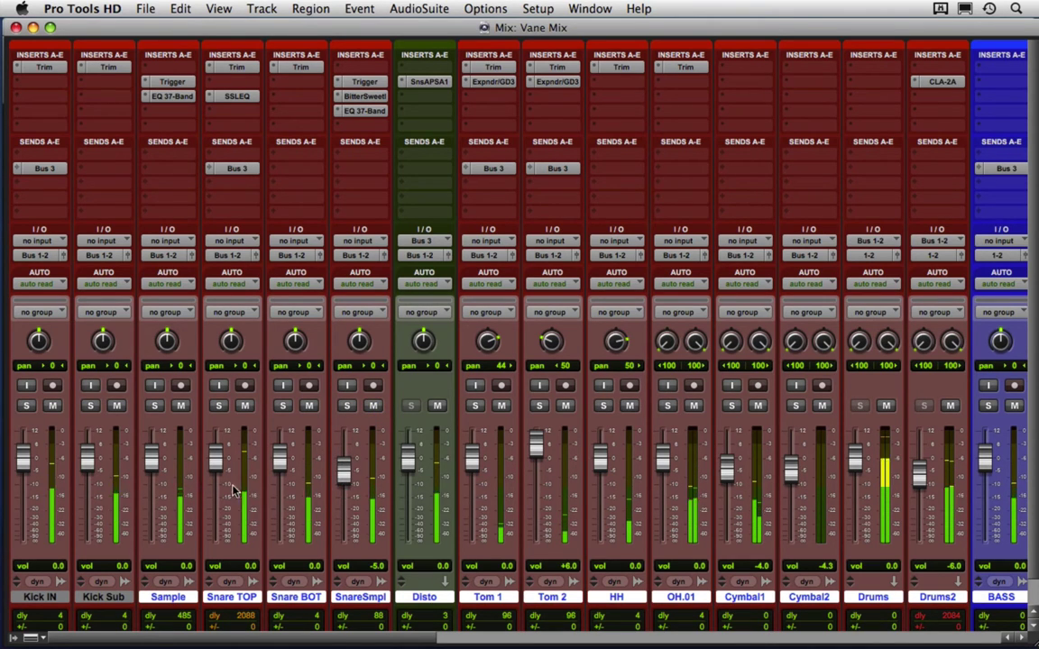
{"action": "scroll", "coordinate": [552, 448], "scroll_direction": "right", "scroll_amount": 3}
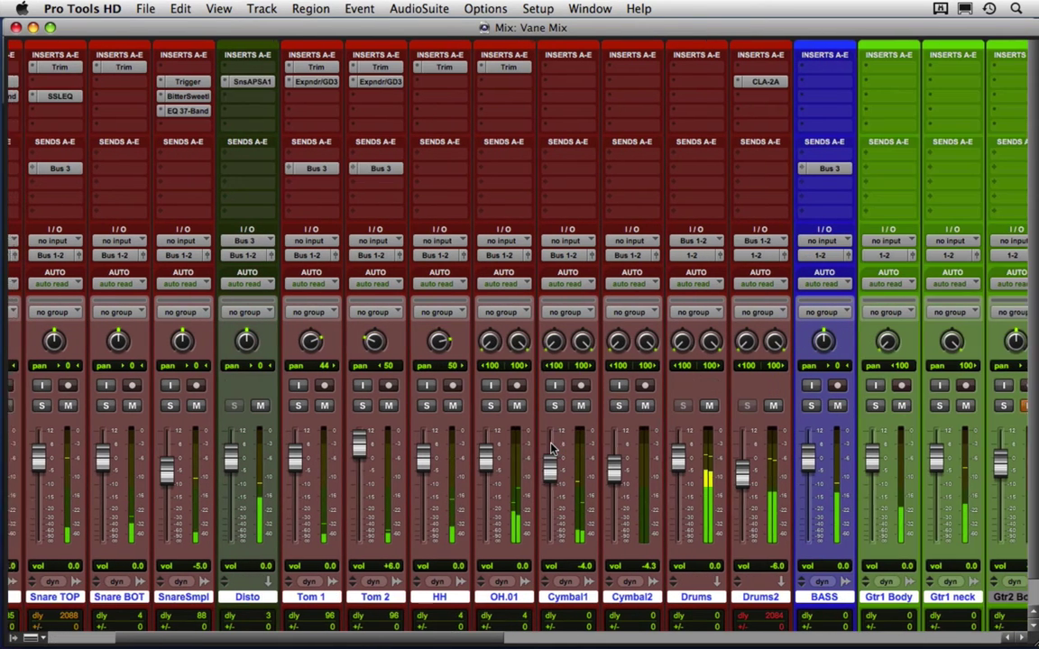
{"action": "scroll", "coordinate": [552, 449], "scroll_direction": "left", "scroll_amount": 3}
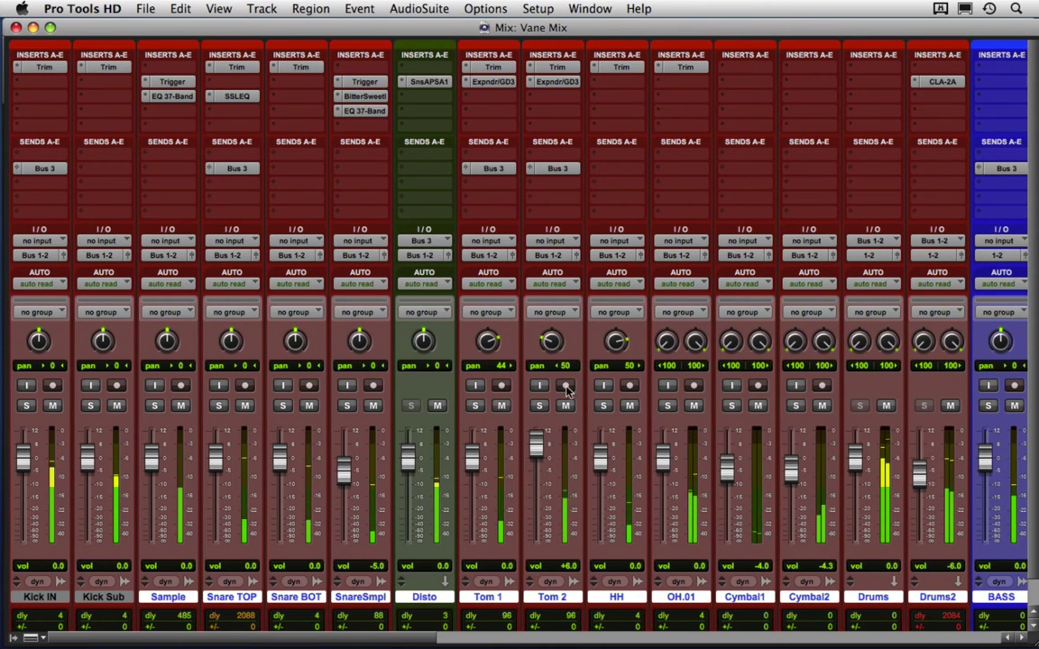
Step: Mute Snare TOP's Bus 3 send and audition Snare TOP, Snare BOT and SnareSmpl soloed together
{"action": "left_click", "coordinate": [238, 169]}
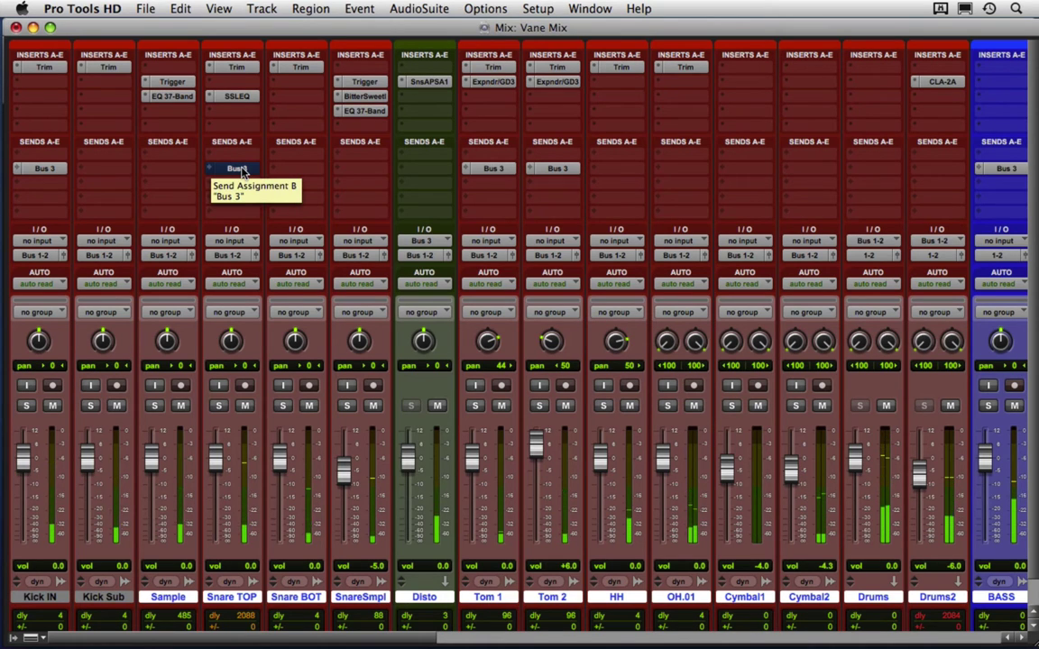
{"action": "left_click", "coordinate": [218, 406]}
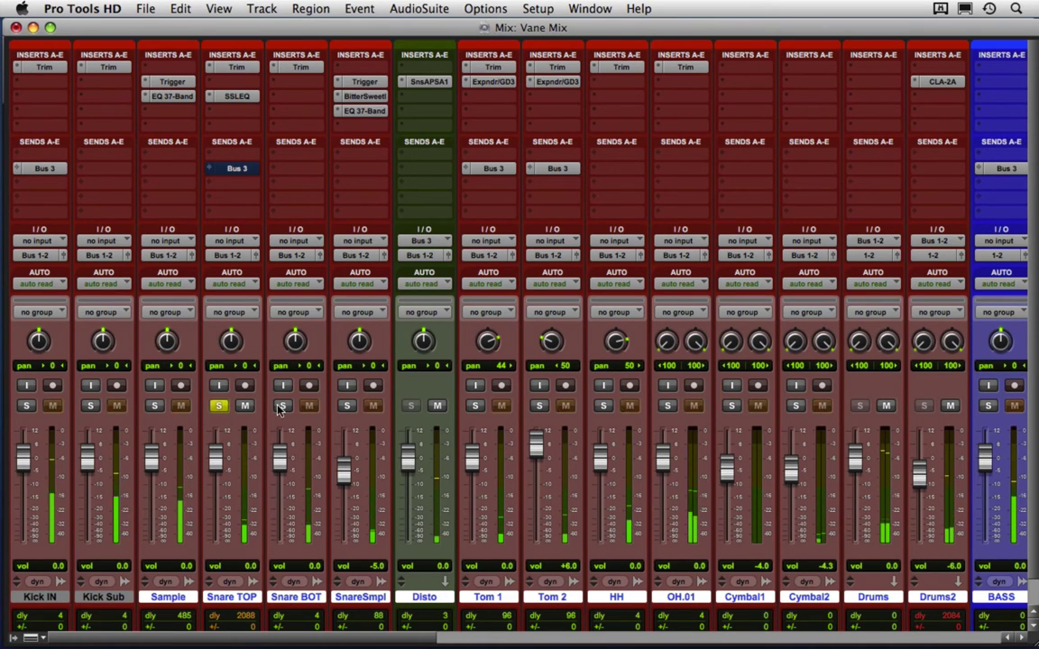
{"action": "left_click", "coordinate": [282, 406]}
{"action": "left_click", "coordinate": [308, 407]}
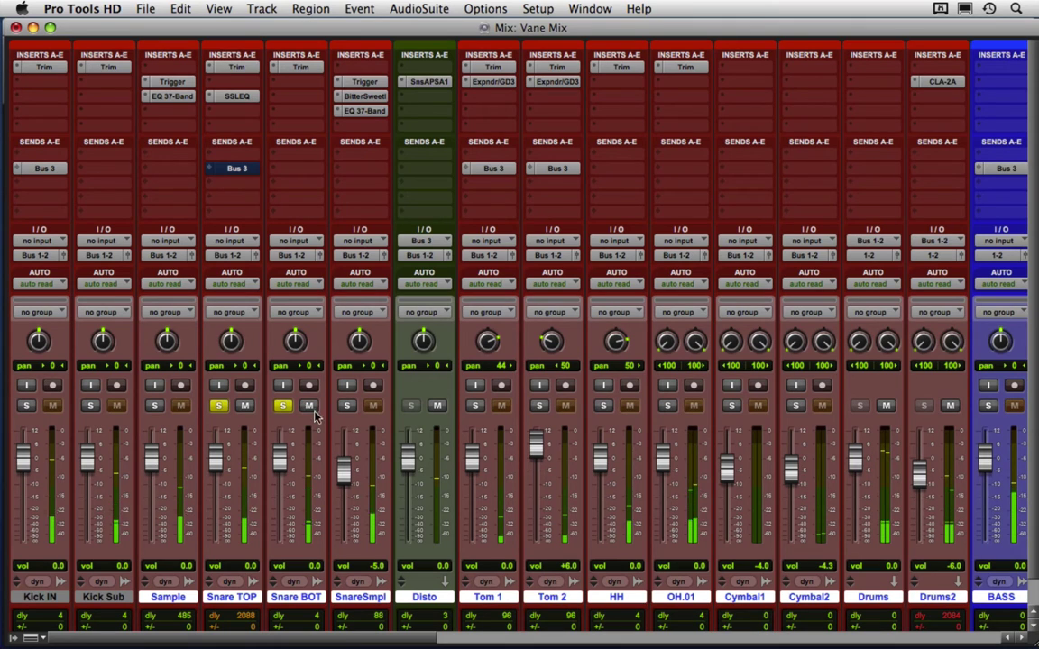
{"action": "left_click", "coordinate": [348, 407]}
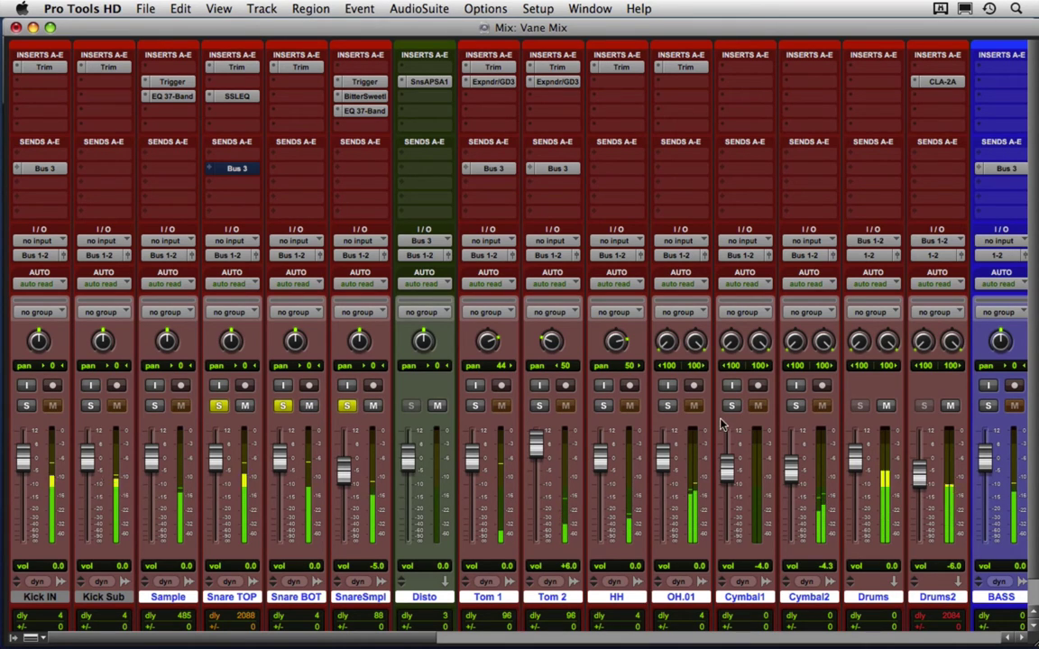
Step: Add OH.01 to the soloed snare tracks and compare the snare with and without the overheads
{"action": "left_click", "coordinate": [669, 407]}
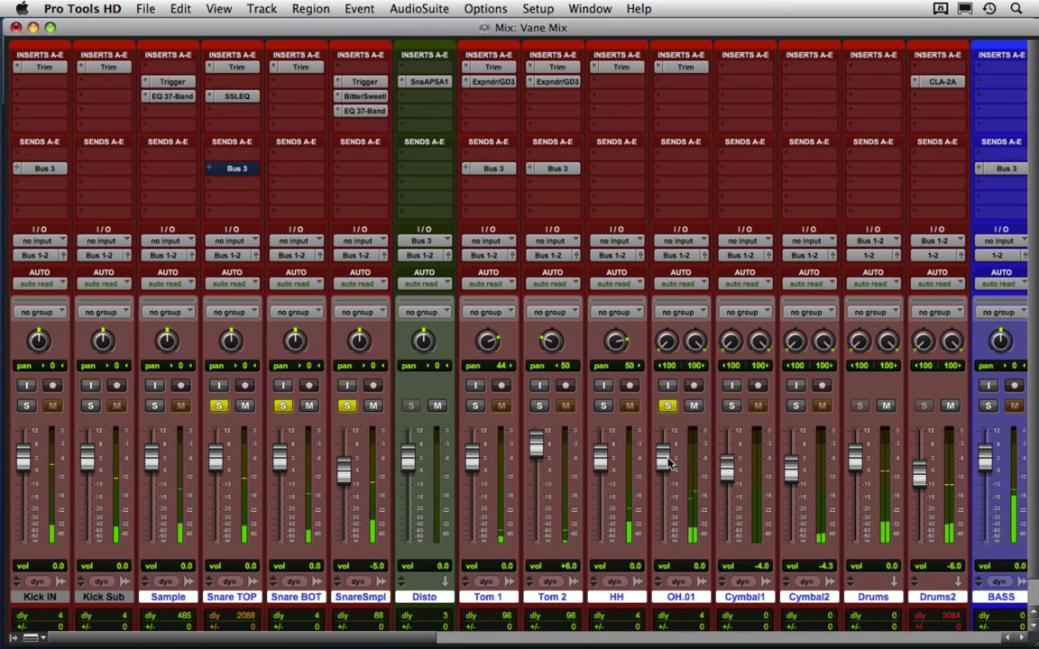
{"action": "left_click_drag", "start_coordinate": [663, 459], "coordinate": [666, 535]}
{"action": "left_click", "coordinate": [666, 535], "text": "alt"}
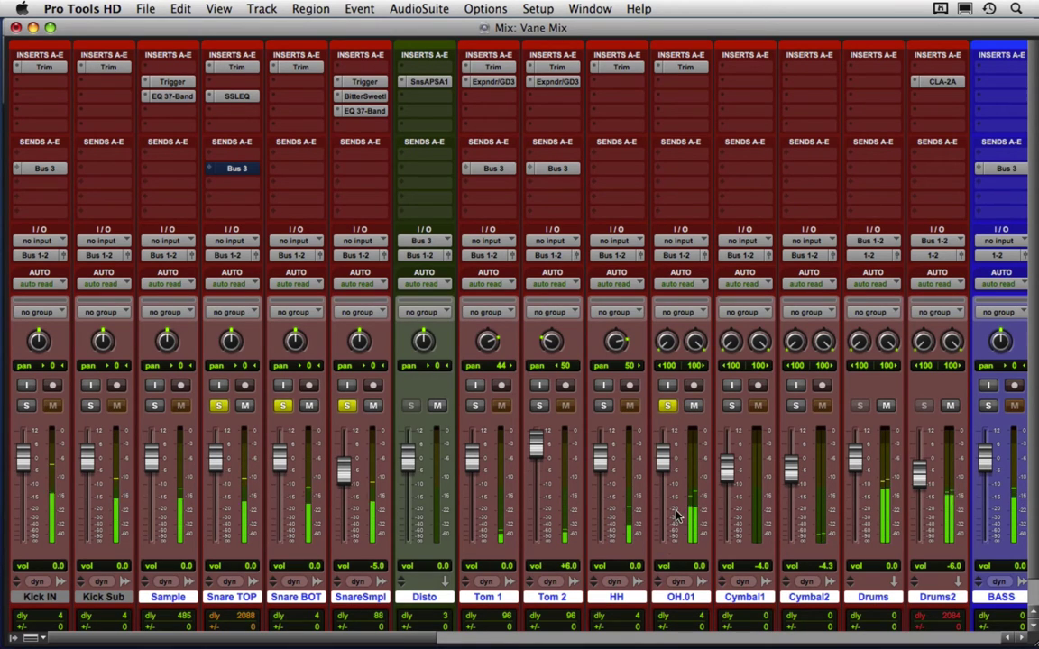
{"action": "left_click", "coordinate": [695, 407]}
{"action": "left_click", "coordinate": [695, 409]}
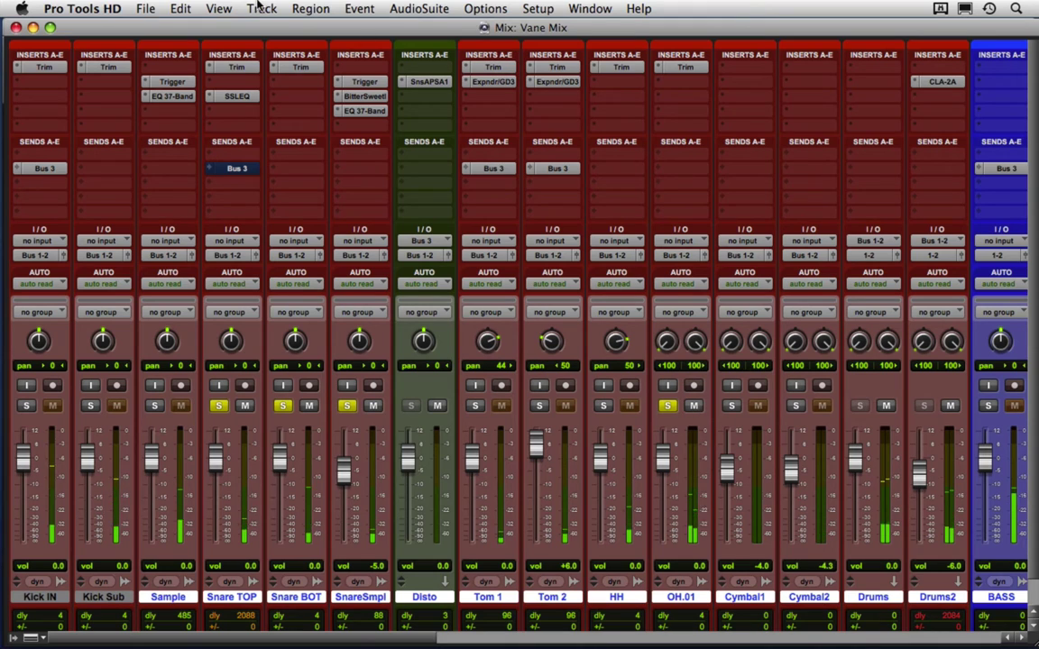
Step: Check the Trigger plug-in settings on the SnareSmpl track and close the plug-in
{"action": "left_click", "coordinate": [359, 82]}
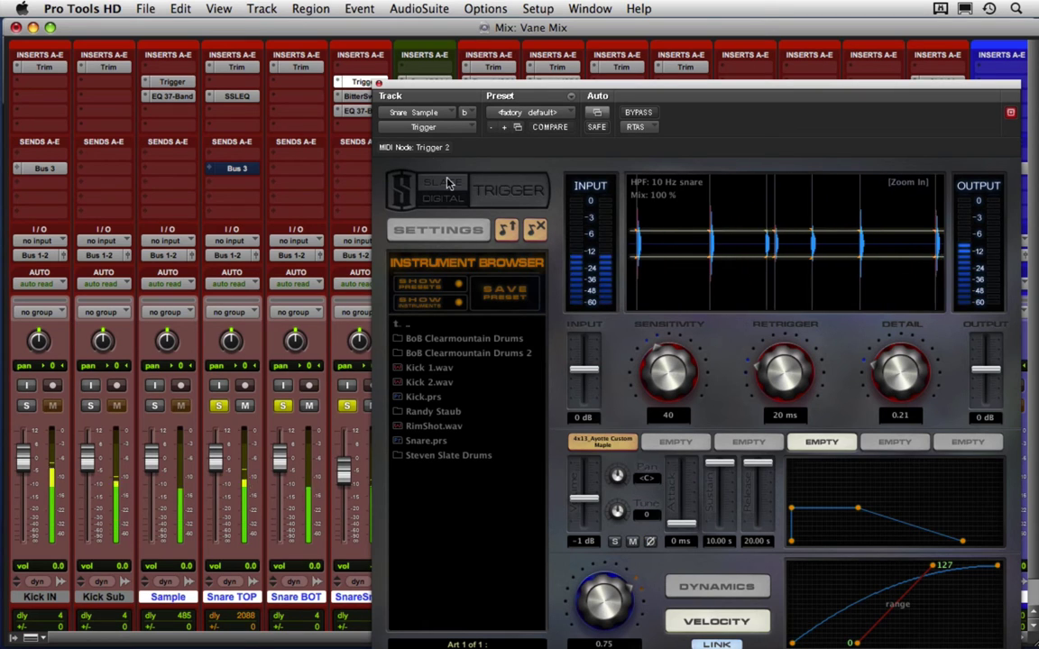
{"action": "left_click", "coordinate": [379, 82]}
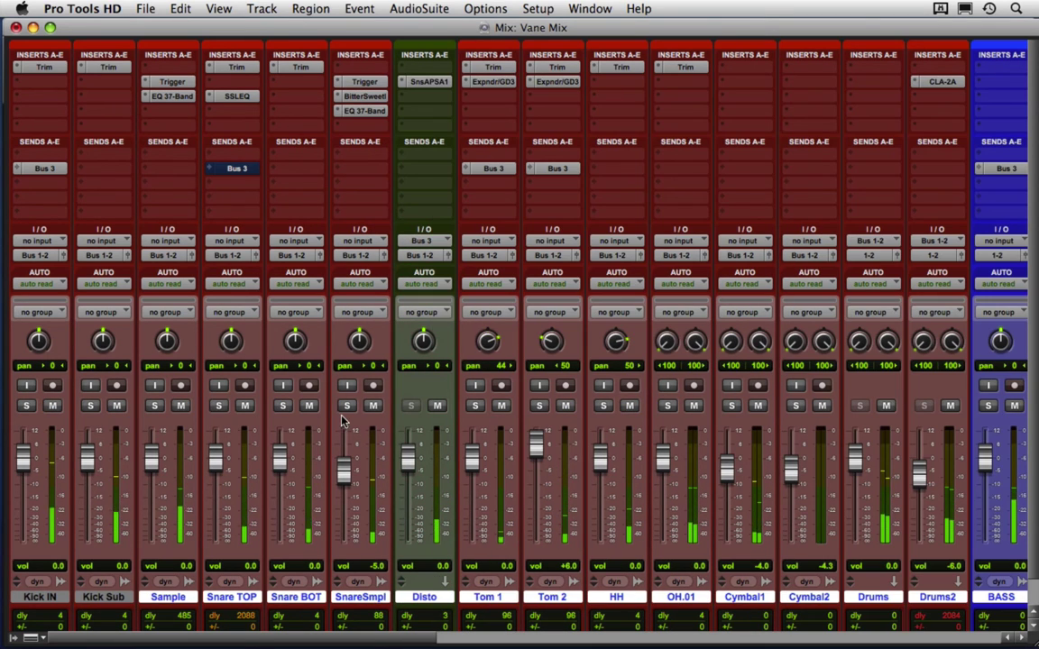
Step: Set Snare TOP's Bus 3 send level to -2.8 and compare the mix with Disto muted and unmuted
{"action": "left_click", "coordinate": [238, 169]}
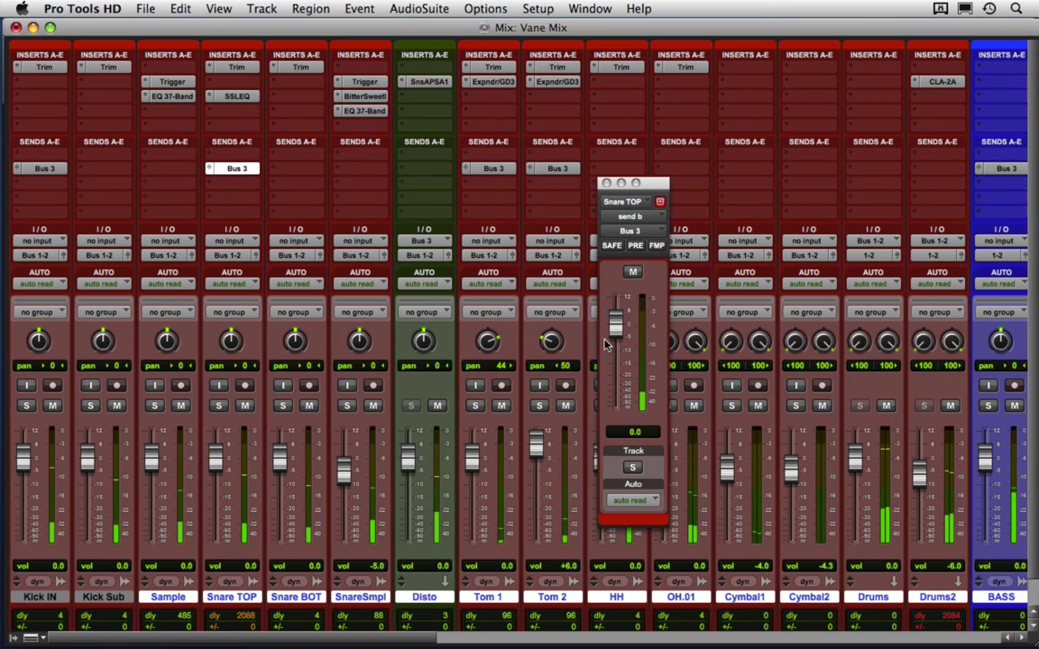
{"action": "left_click_drag", "start_coordinate": [618, 343], "coordinate": [618, 350]}
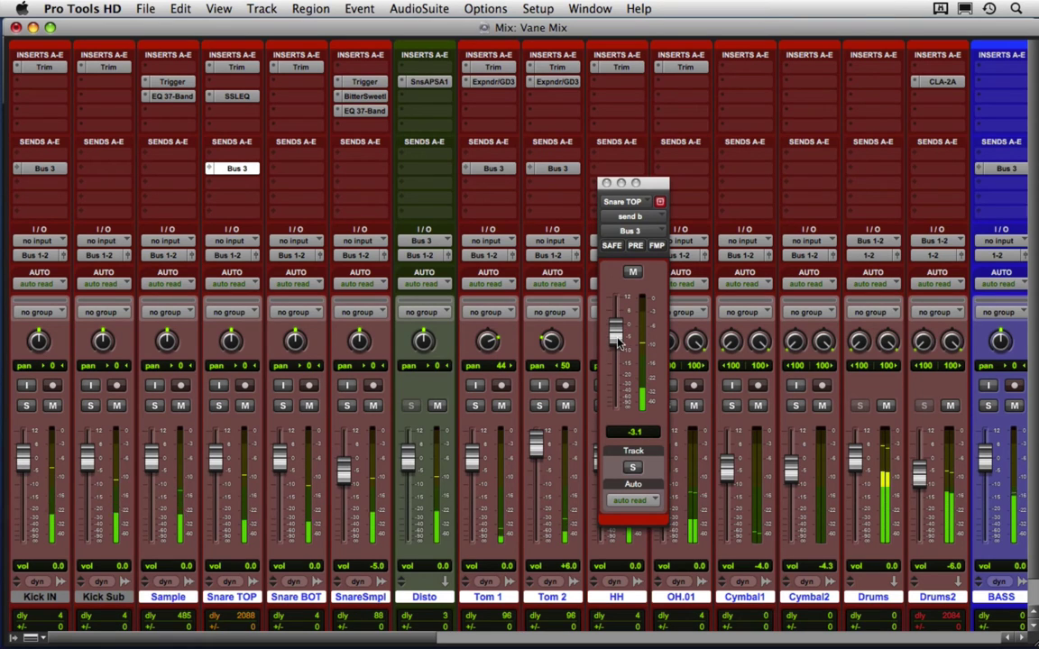
{"action": "left_click", "coordinate": [437, 406]}
{"action": "left_click", "coordinate": [437, 407]}
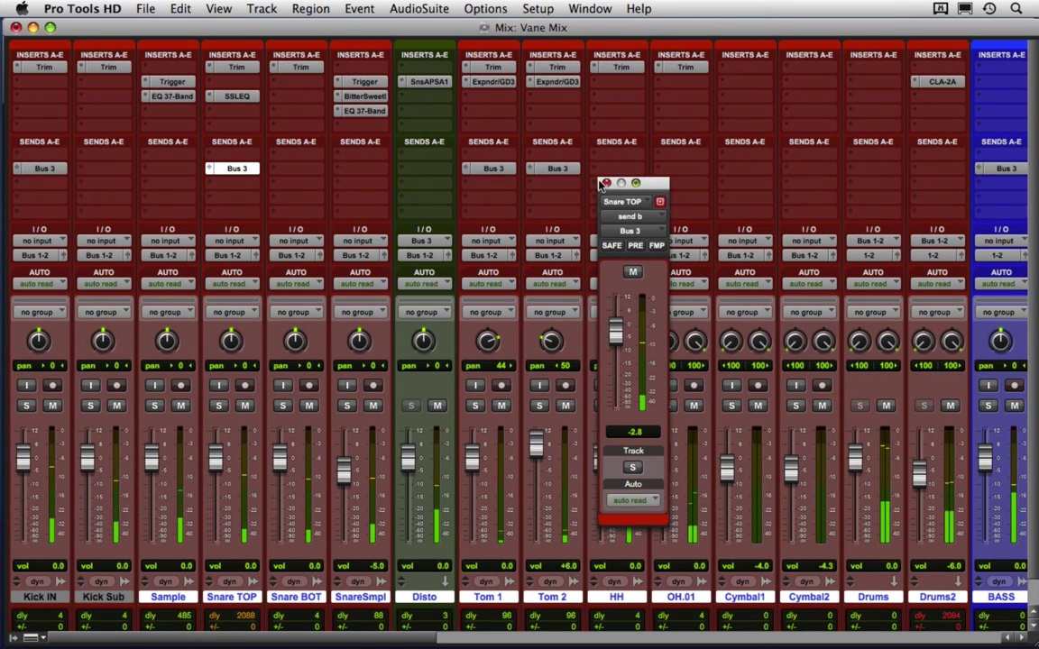
{"action": "left_click", "coordinate": [606, 184]}
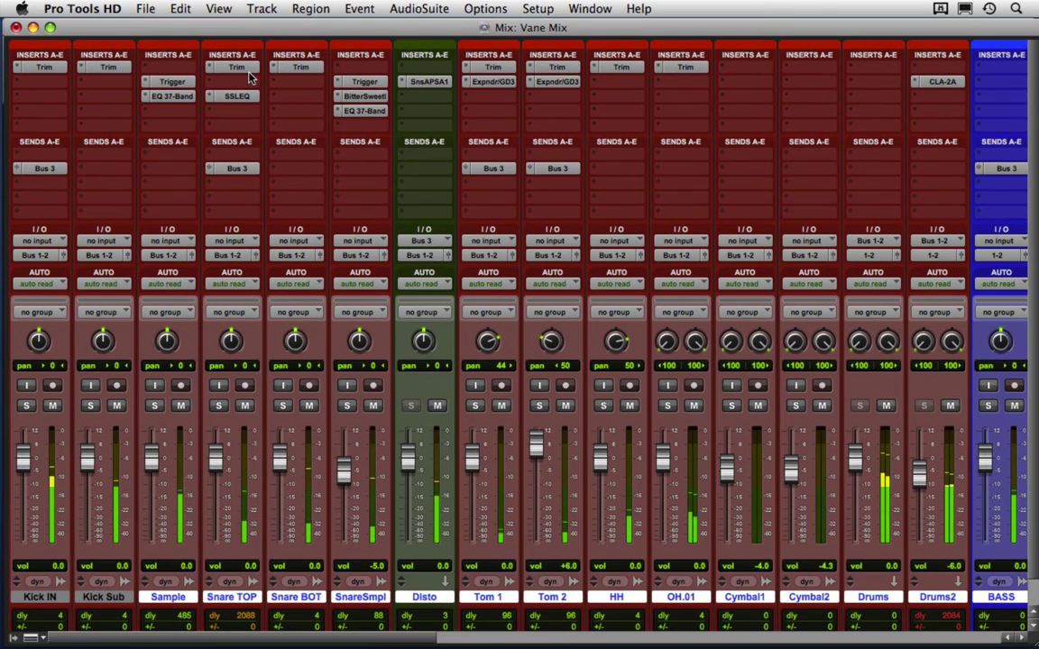
Step: Convert the Trim plug-in on Snare TOP from TDM to RTAS and save the session
{"action": "left_click", "coordinate": [237, 67]}
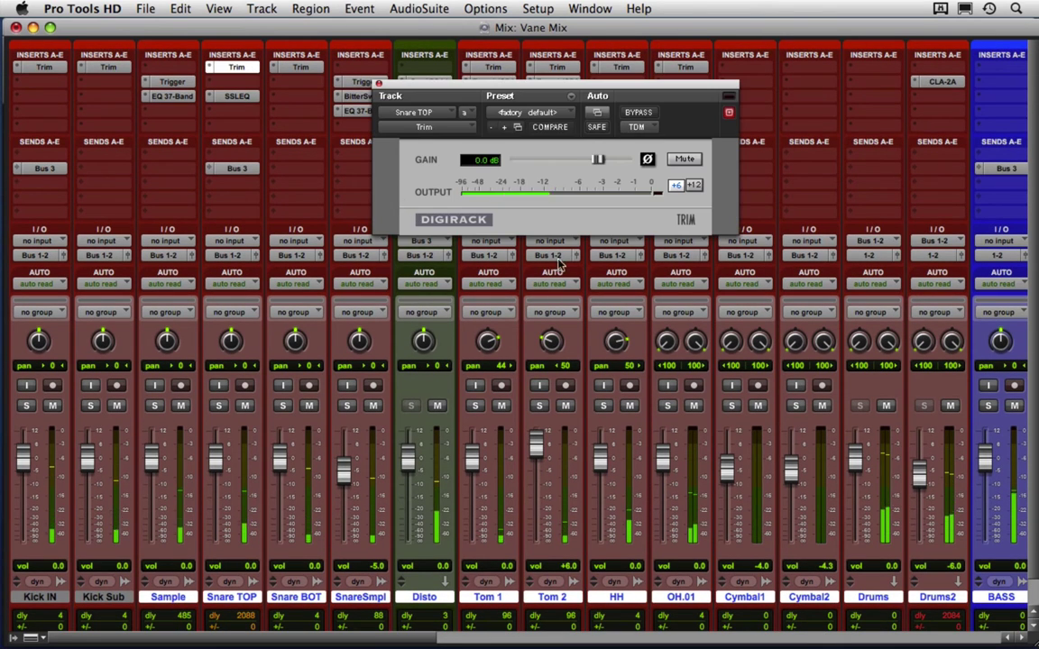
{"action": "left_click", "coordinate": [637, 127]}
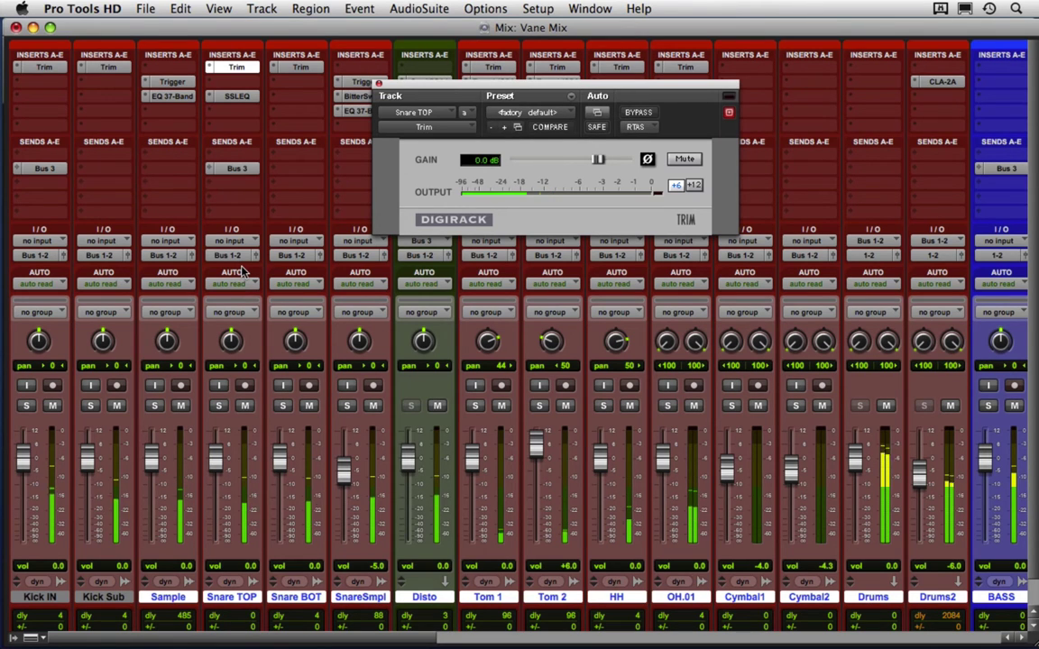
{"action": "key", "text": "super+s"}
{"action": "left_click", "coordinate": [378, 83]}
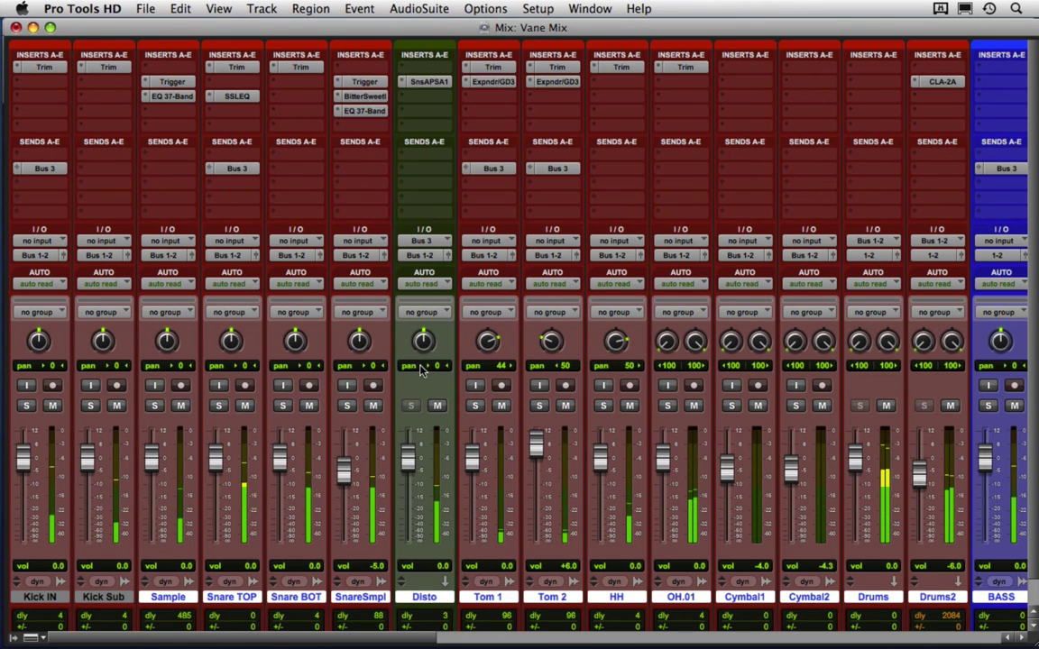
Step: Stop playback, select the Tom 2 passage from bar 85 to bar 94, and zoom in on it
{"action": "key", "text": "super+equal"}
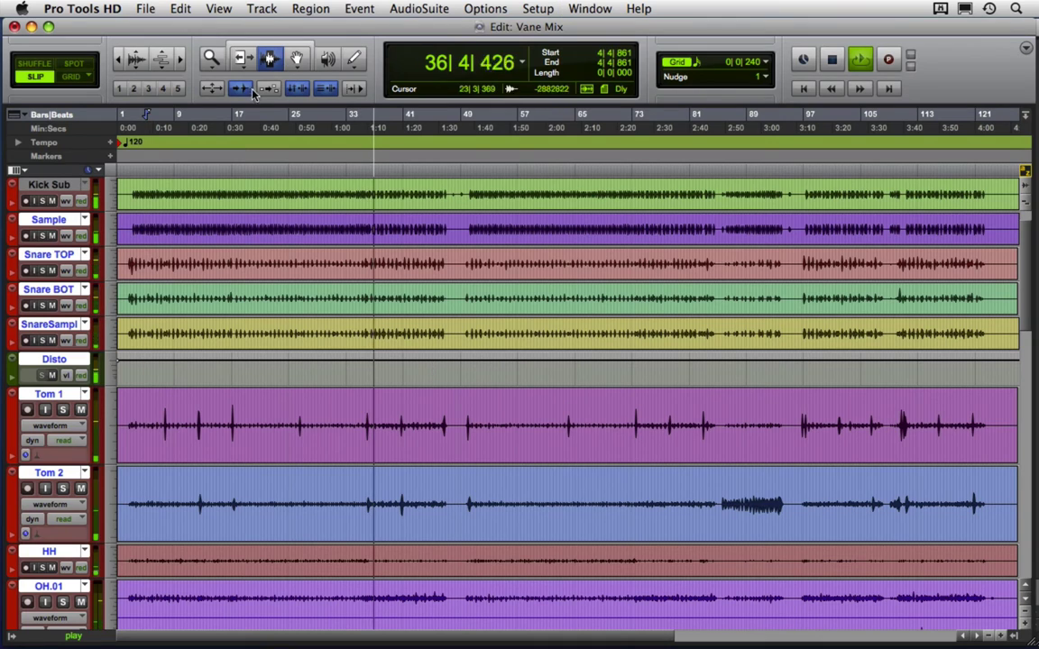
{"action": "left_click", "coordinate": [269, 59]}
{"action": "scroll", "coordinate": [399, 321], "scroll_direction": "down", "scroll_amount": 5}
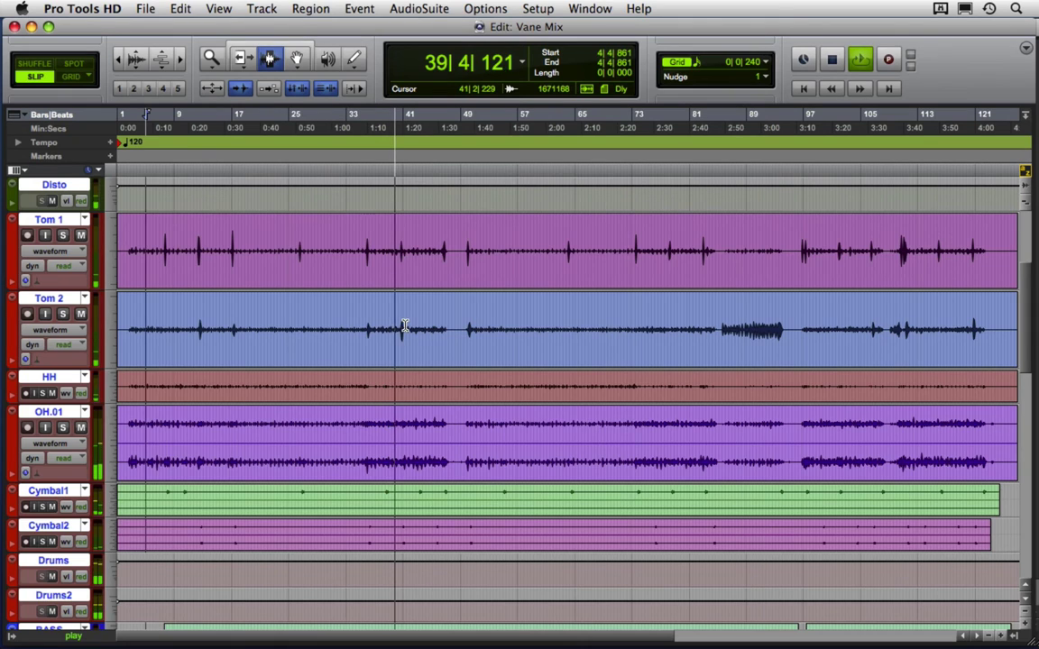
{"action": "scroll", "coordinate": [405, 325], "scroll_direction": "up", "scroll_amount": 6}
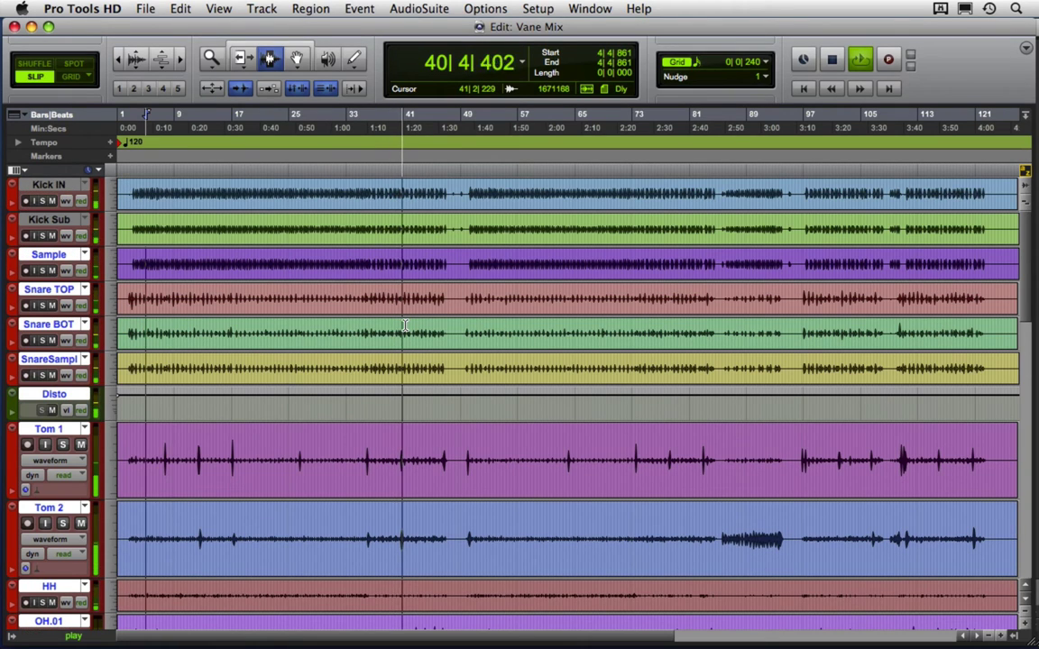
{"action": "key", "text": "super+equal"}
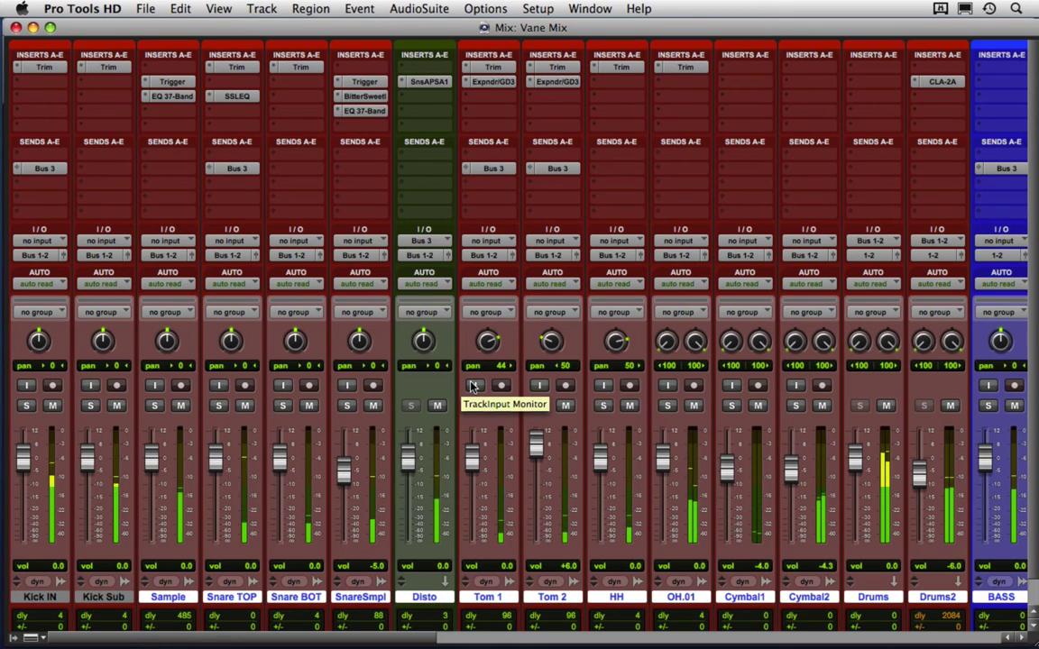
{"action": "key", "text": "super+equal"}
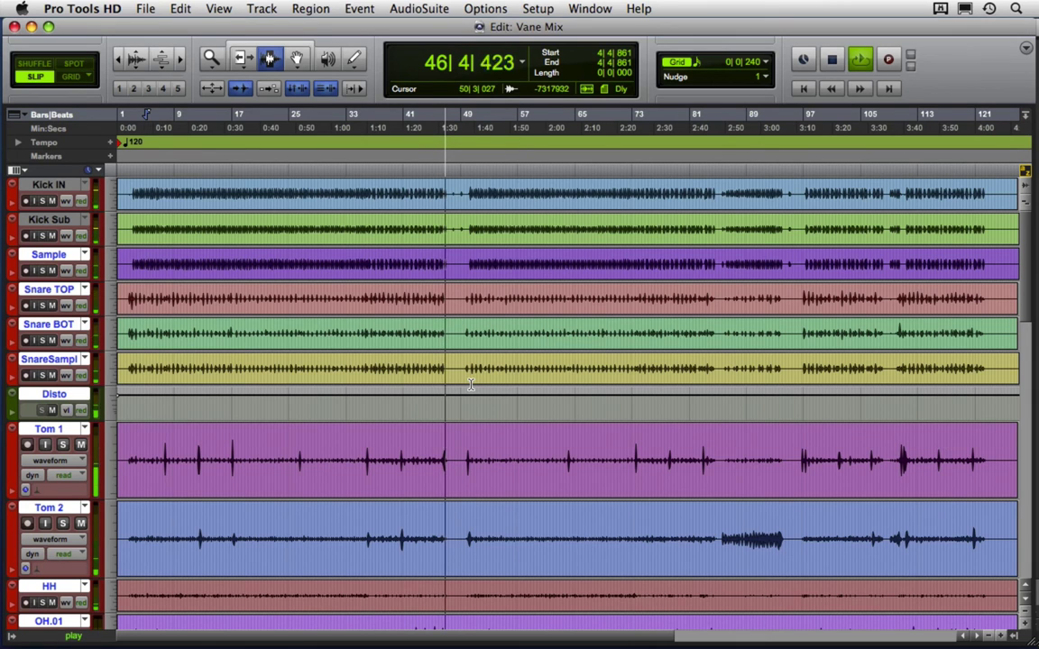
{"action": "scroll", "coordinate": [378, 434], "scroll_direction": "down", "scroll_amount": 3}
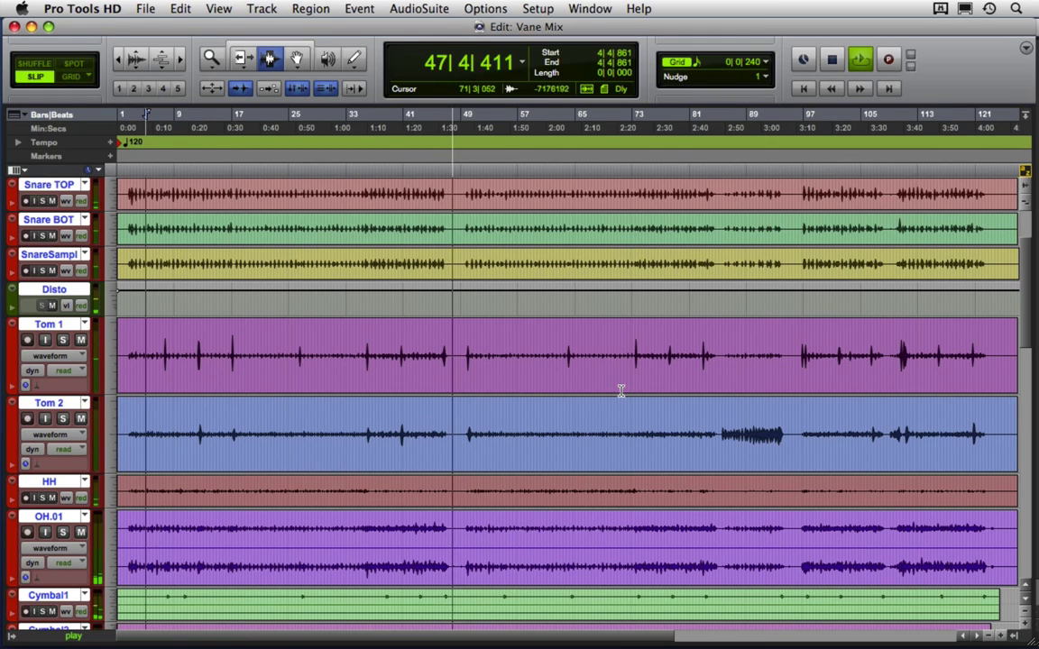
{"action": "key", "text": "space"}
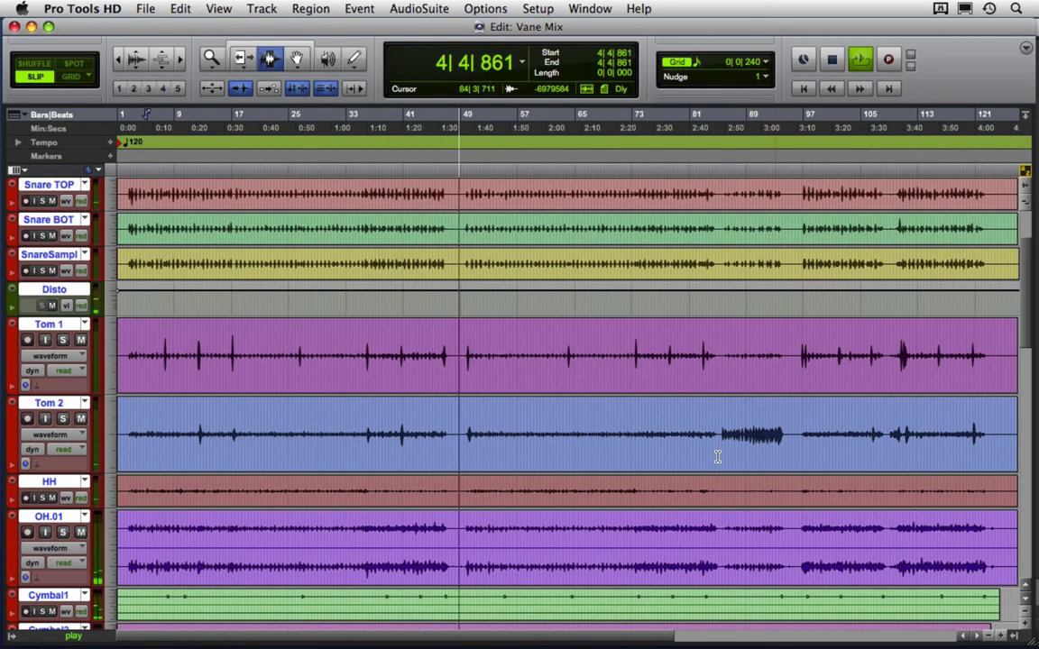
{"action": "left_click_drag", "start_coordinate": [719, 443], "coordinate": [786, 447]}
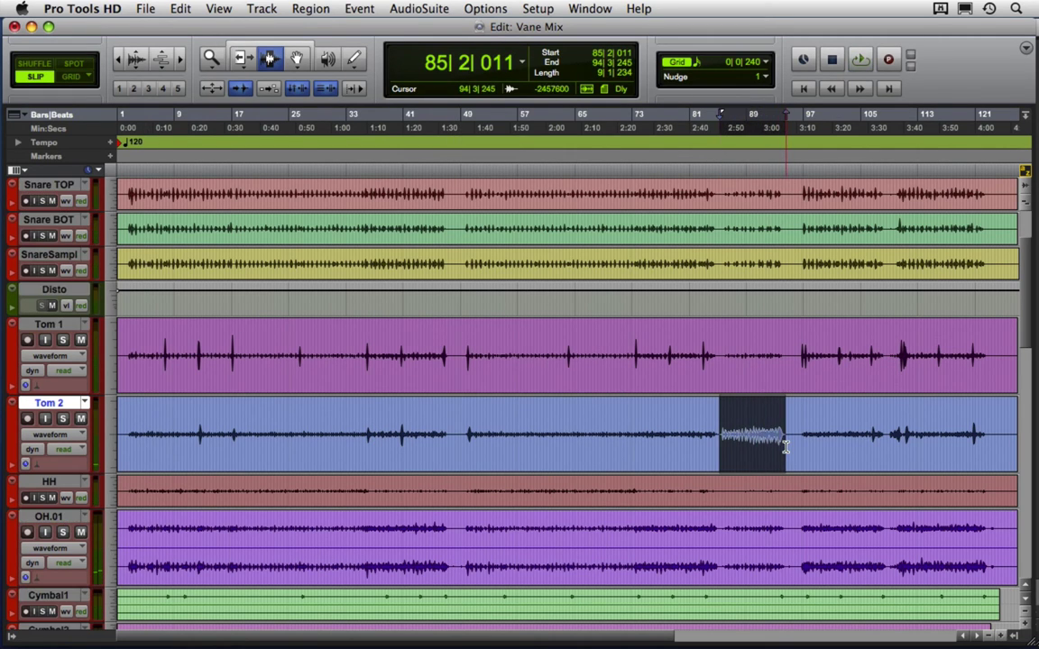
{"action": "key", "text": "e"}
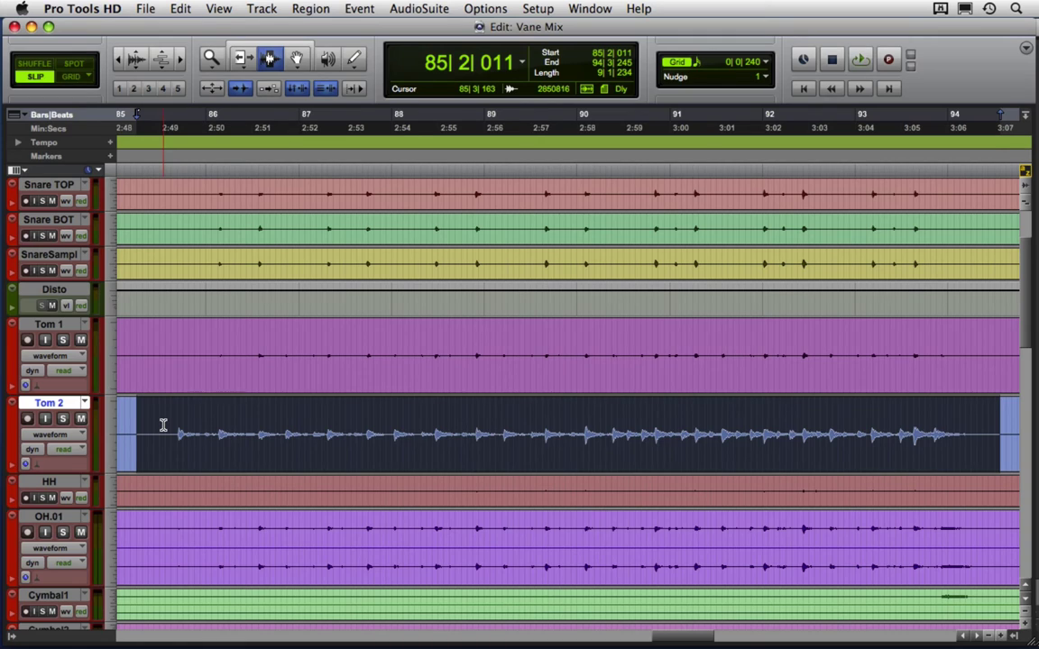
Step: Insert the RTAS SSLEQ plug-in on Tom 2 in the slot after the expander/gate
{"action": "key", "text": "super+equal"}
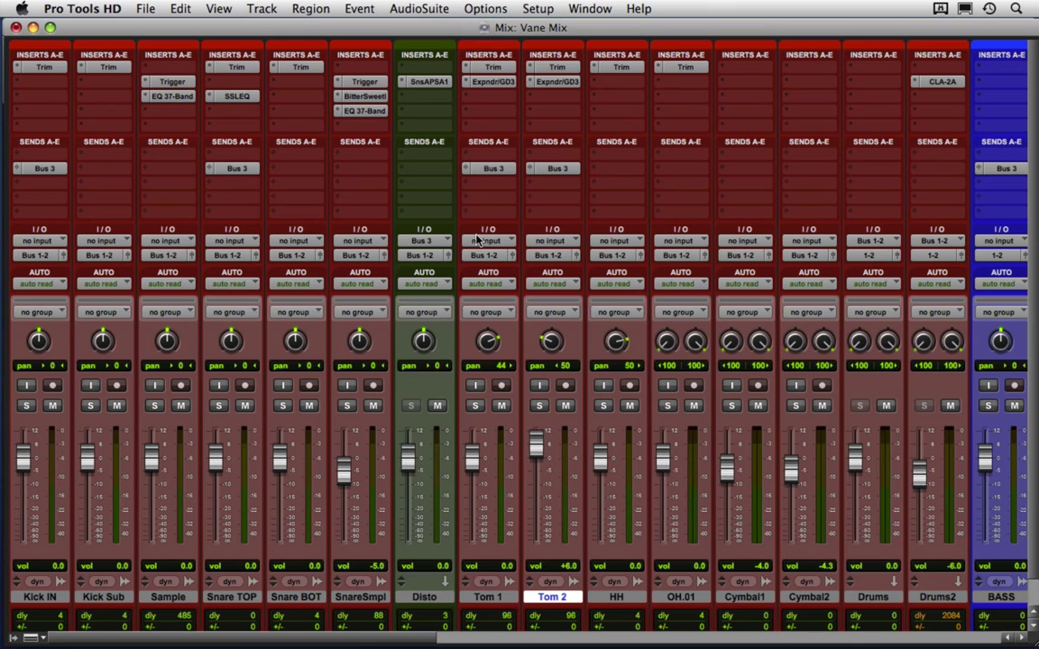
{"action": "left_click", "coordinate": [558, 109]}
{"action": "mouse_move", "coordinate": [591, 135]}
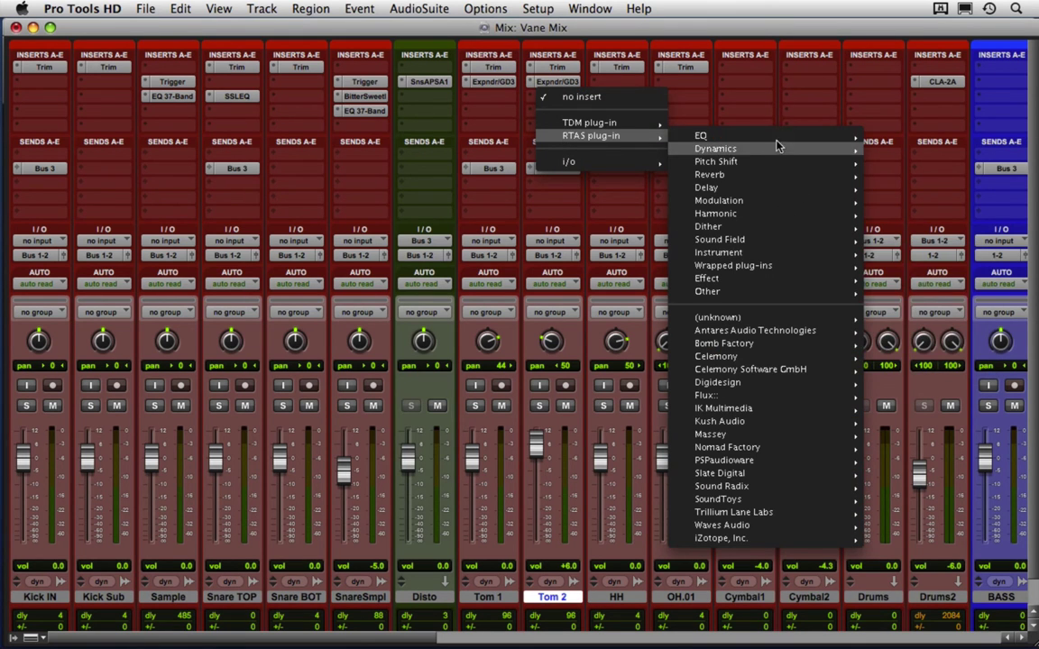
{"action": "mouse_move", "coordinate": [796, 135]}
{"action": "left_click", "coordinate": [935, 267]}
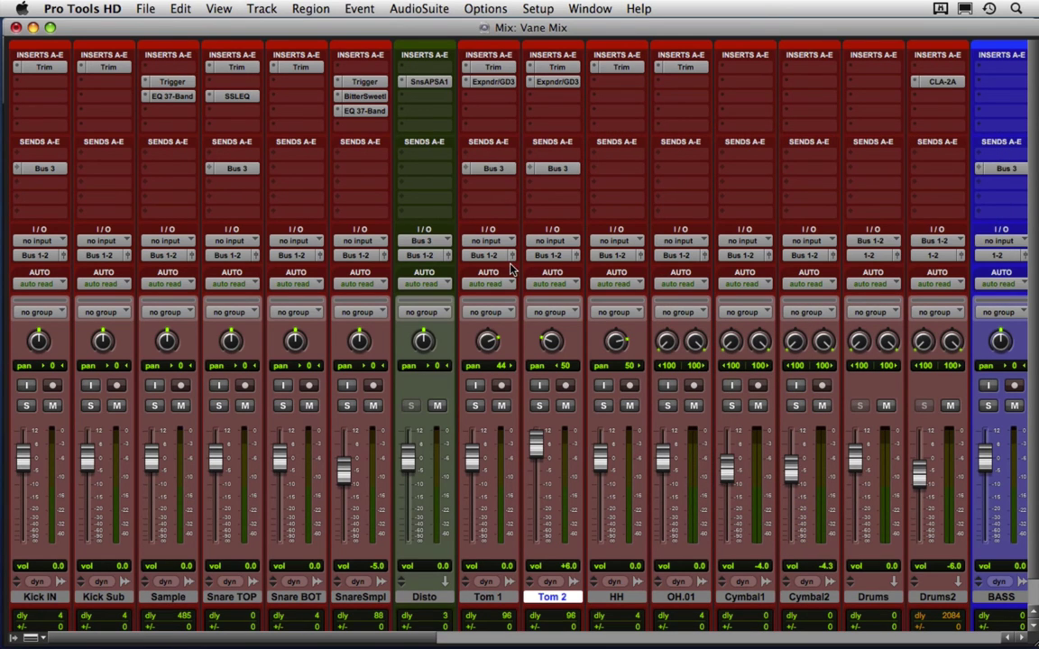
Step: Play the selected passage with the drum tracks soloed and narrow the solo to Tom 2 alone
{"action": "key", "text": "super+equal"}
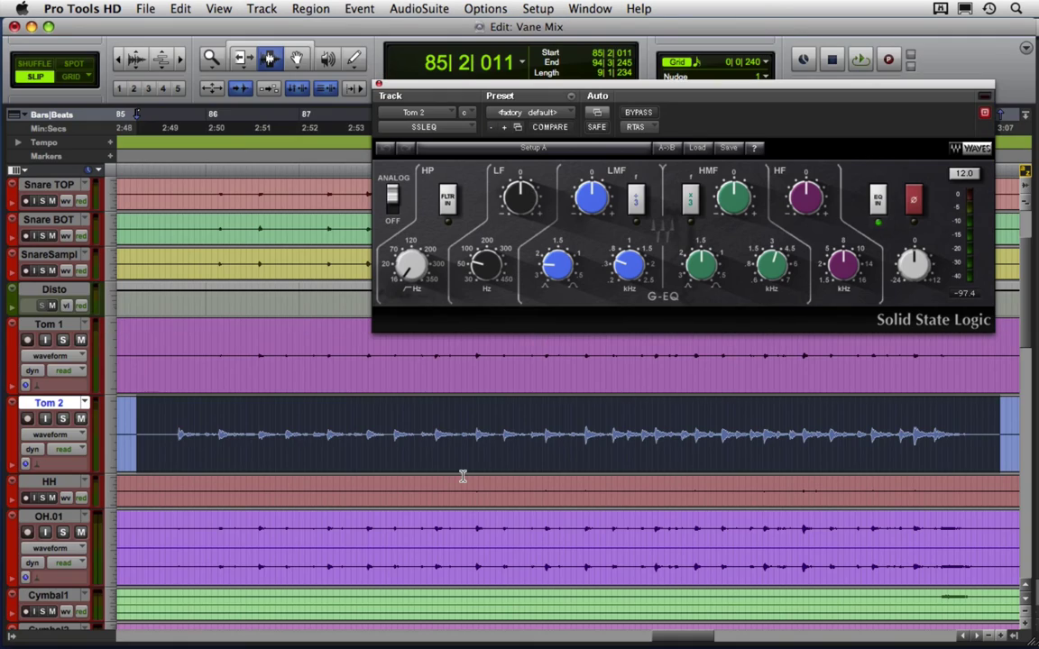
{"action": "key", "text": "space"}
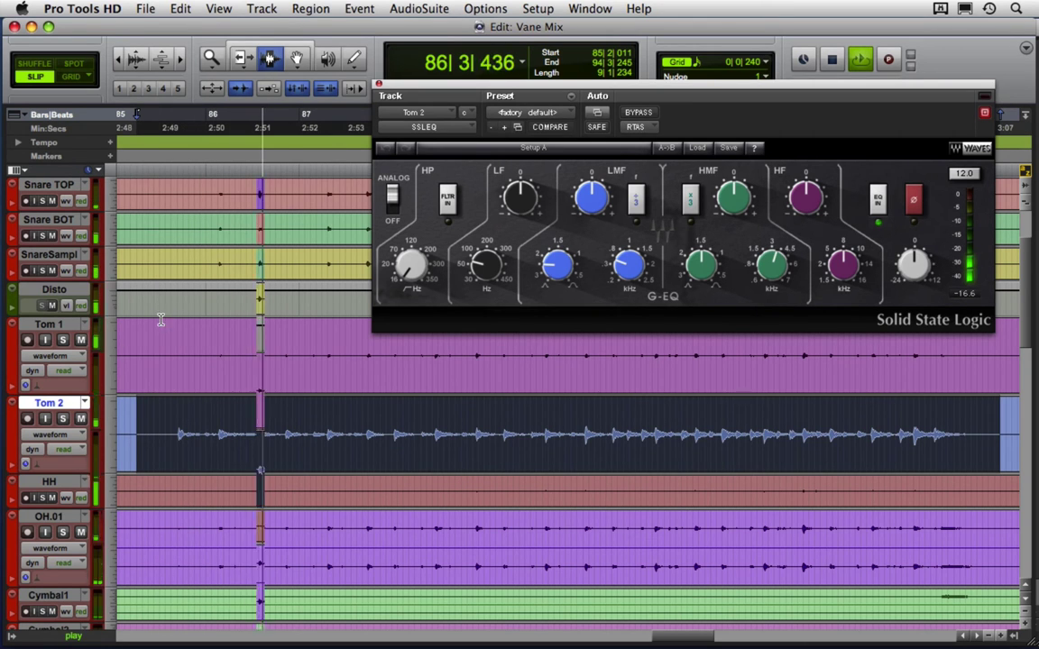
{"action": "scroll", "coordinate": [68, 185], "scroll_direction": "up", "scroll_amount": 3}
{"action": "scroll", "coordinate": [70, 191], "scroll_direction": "down", "scroll_amount": 15}
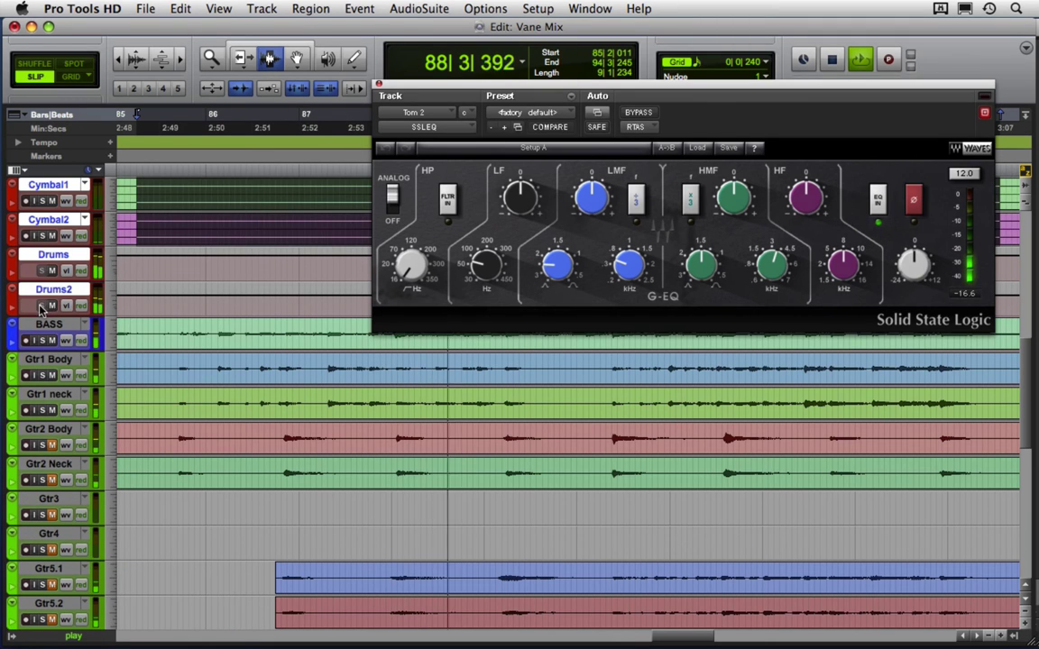
{"action": "scroll", "coordinate": [349, 400], "scroll_direction": "up", "scroll_amount": 10}
{"action": "scroll", "coordinate": [349, 399], "scroll_direction": "up", "scroll_amount": 2}
{"action": "scroll", "coordinate": [167, 431], "scroll_direction": "down", "scroll_amount": 2}
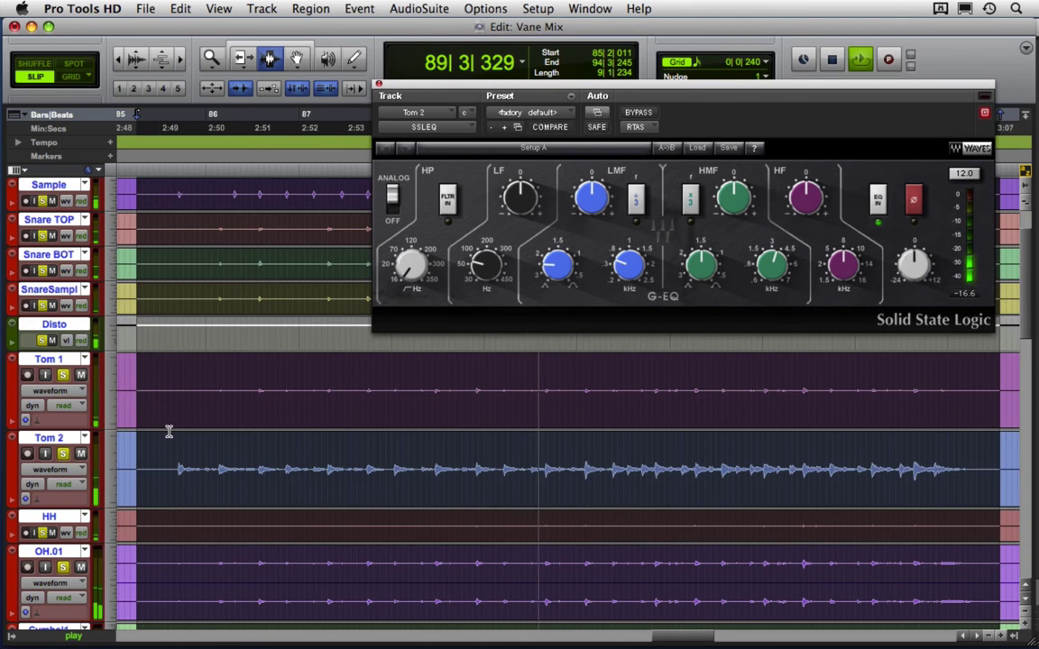
{"action": "key", "text": "super+equal"}
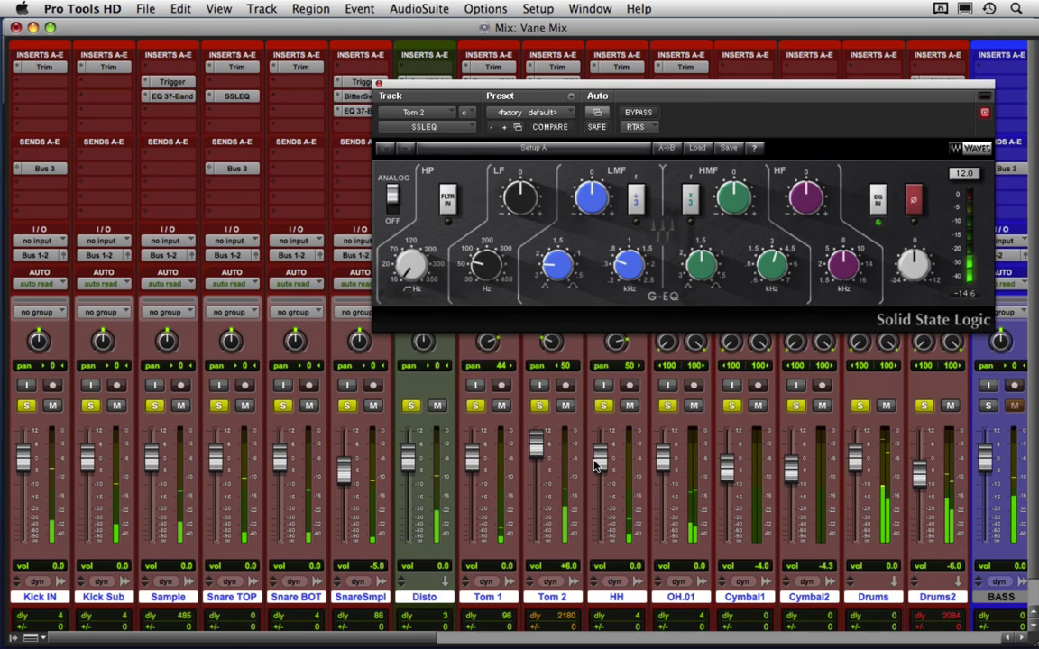
{"action": "left_click", "coordinate": [538, 406]}
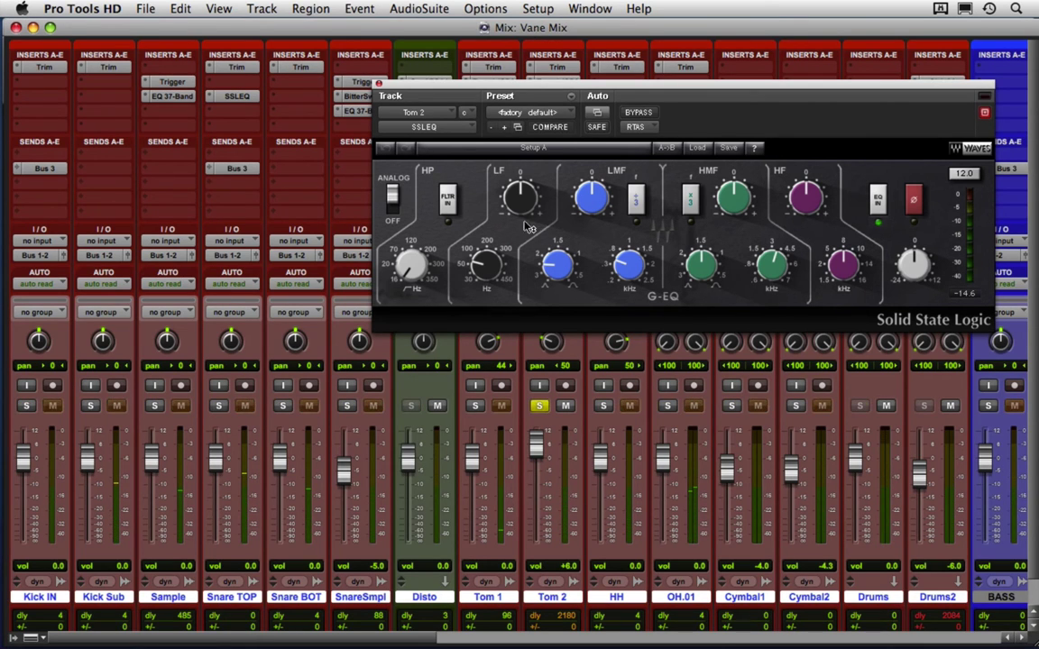
Step: Boost the low frequencies at 139 Hz in Tom 2's SSLEQ during playback and mute the Disto track
{"action": "key", "text": "super+equal"}
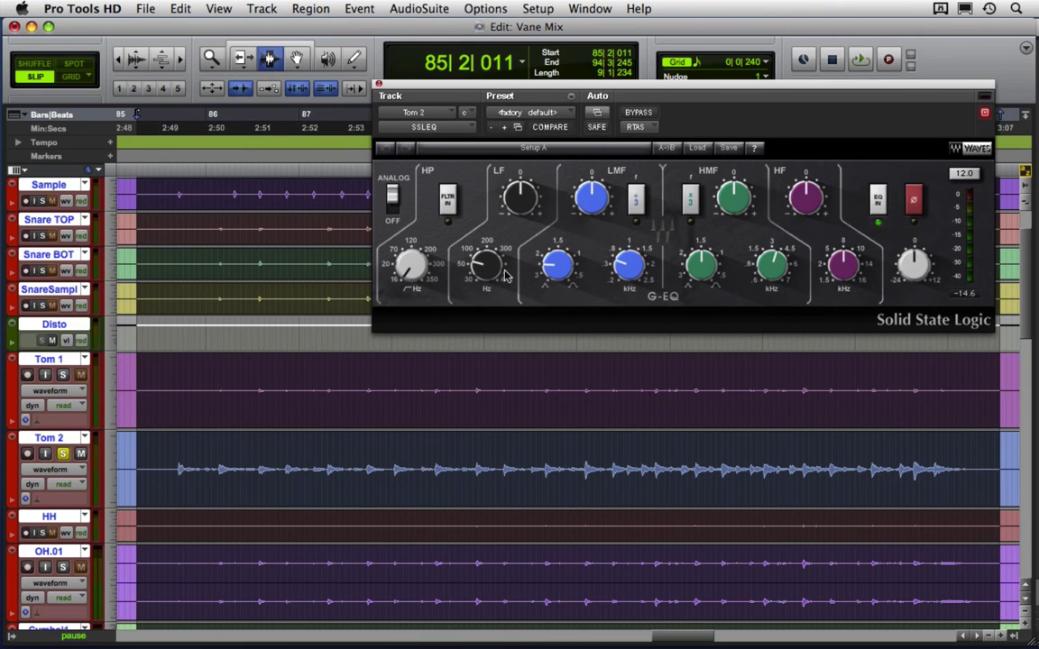
{"action": "key", "text": "space"}
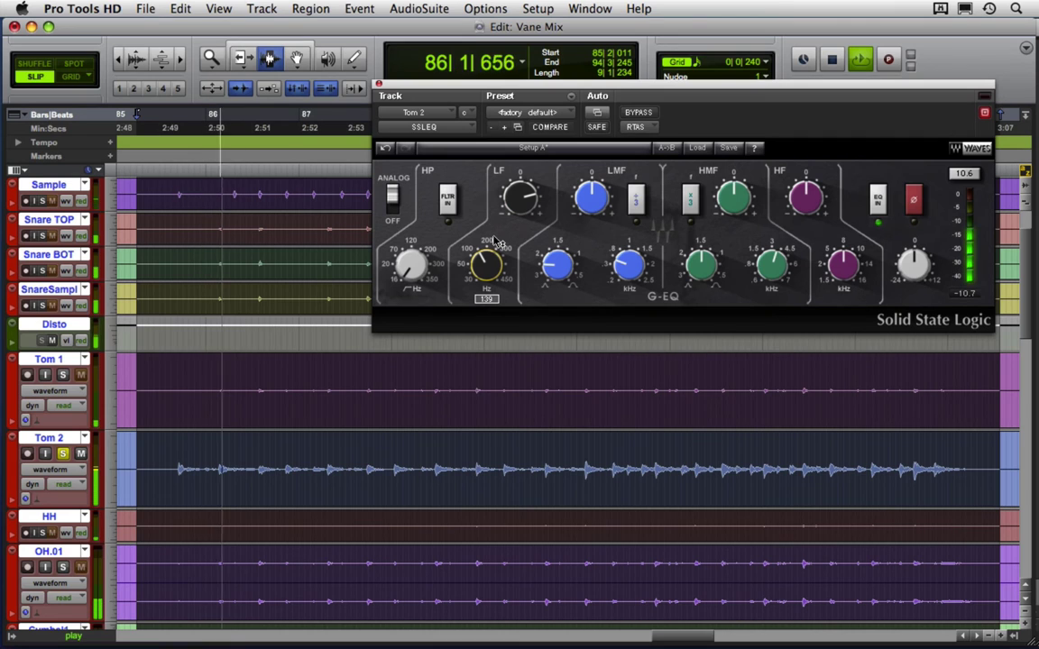
{"action": "key", "text": "super+equal"}
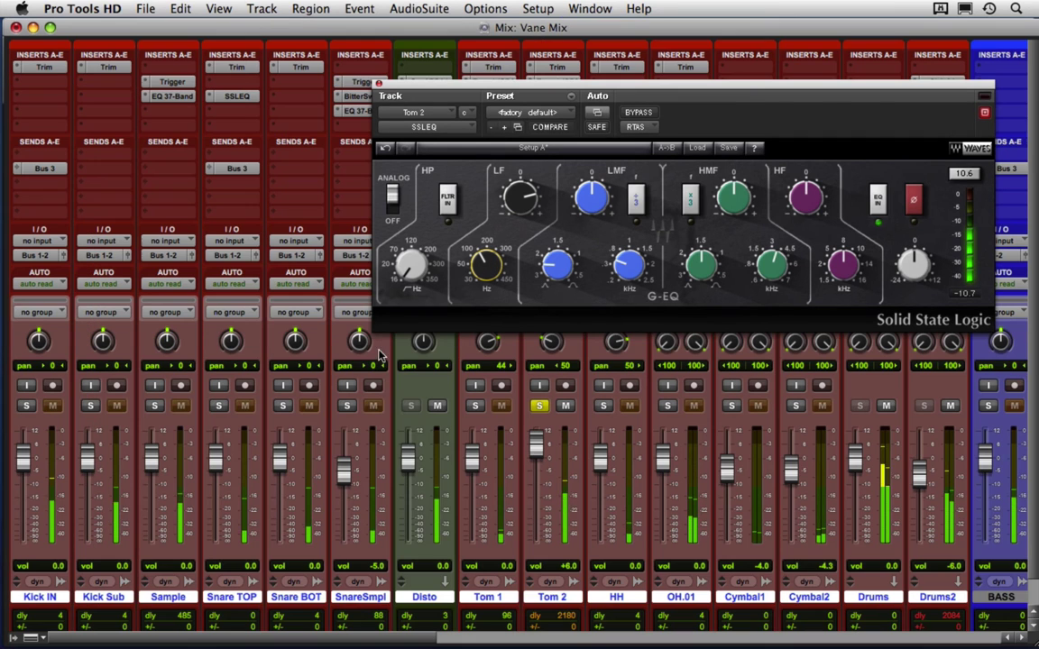
{"action": "left_click", "coordinate": [437, 407]}
{"action": "key", "text": "super+s"}
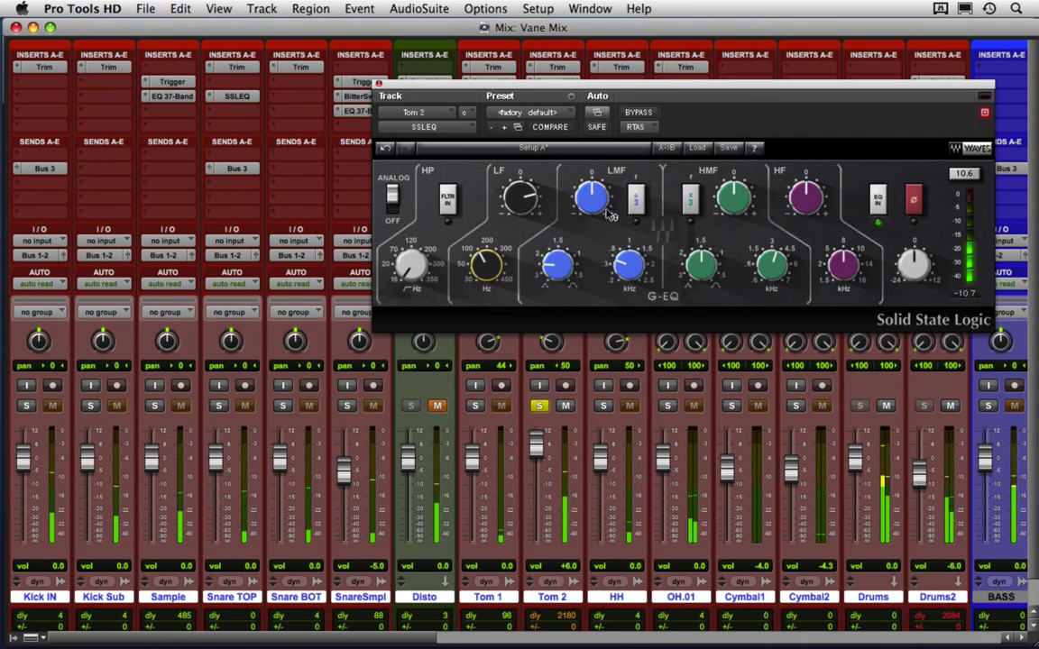
Step: Lower the LMF gain and frequency in Tom 2's SSLEQ and move the plug-in window clear of the inserts
{"action": "left_click_drag", "start_coordinate": [598, 199], "coordinate": [599, 221]}
{"action": "left_click_drag", "start_coordinate": [624, 268], "coordinate": [623, 350]}
{"action": "left_click", "coordinate": [592, 199]}
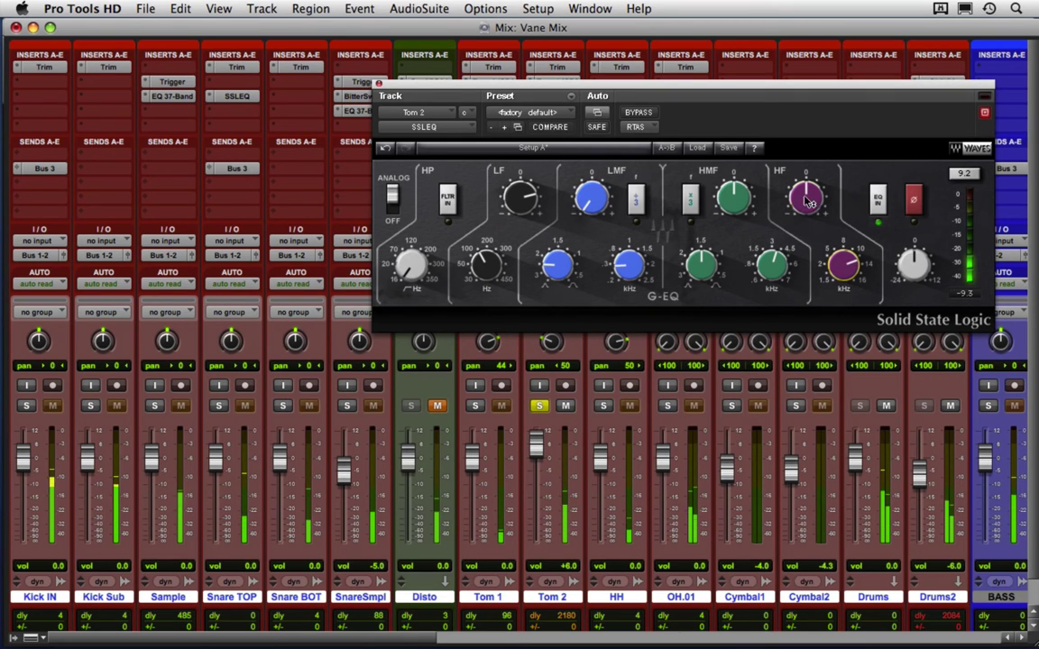
{"action": "left_click_drag", "start_coordinate": [631, 88], "coordinate": [403, 206]}
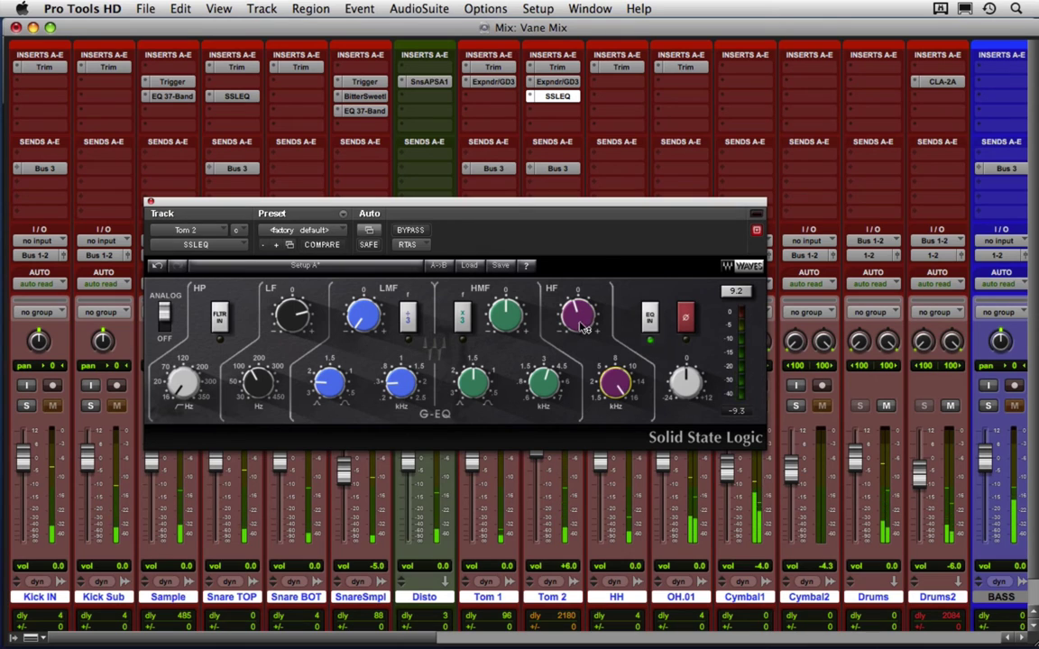
{"action": "left_click_drag", "start_coordinate": [615, 197], "coordinate": [563, 141]}
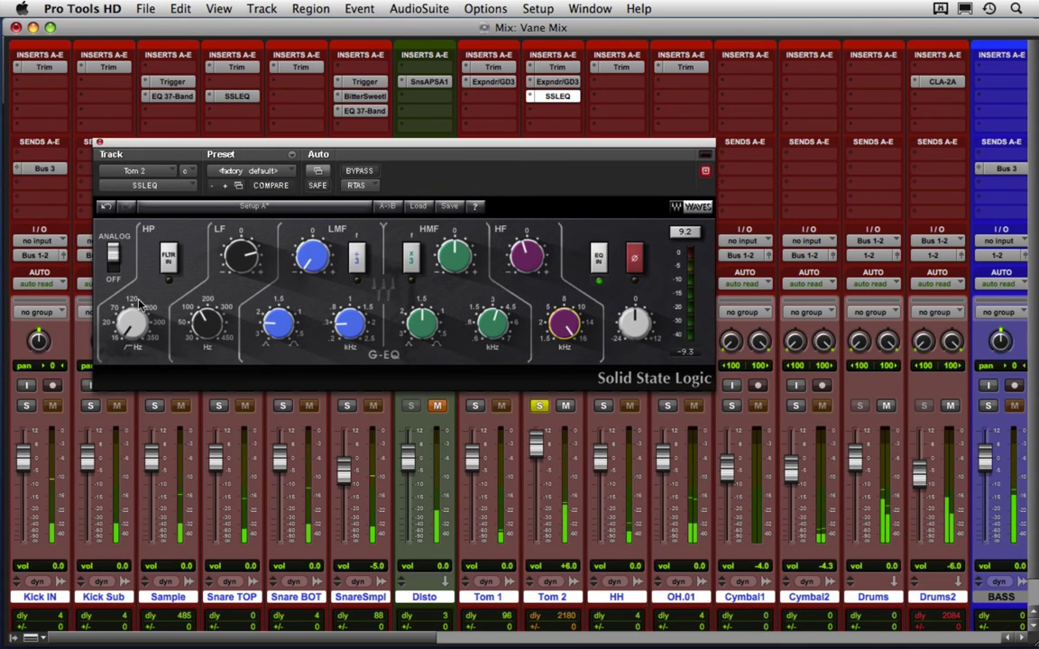
Step: Compare Tom 2 with the SSLEQ's equalizer out and in, and boost the HF band at a lower frequency
{"action": "left_click", "coordinate": [599, 261]}
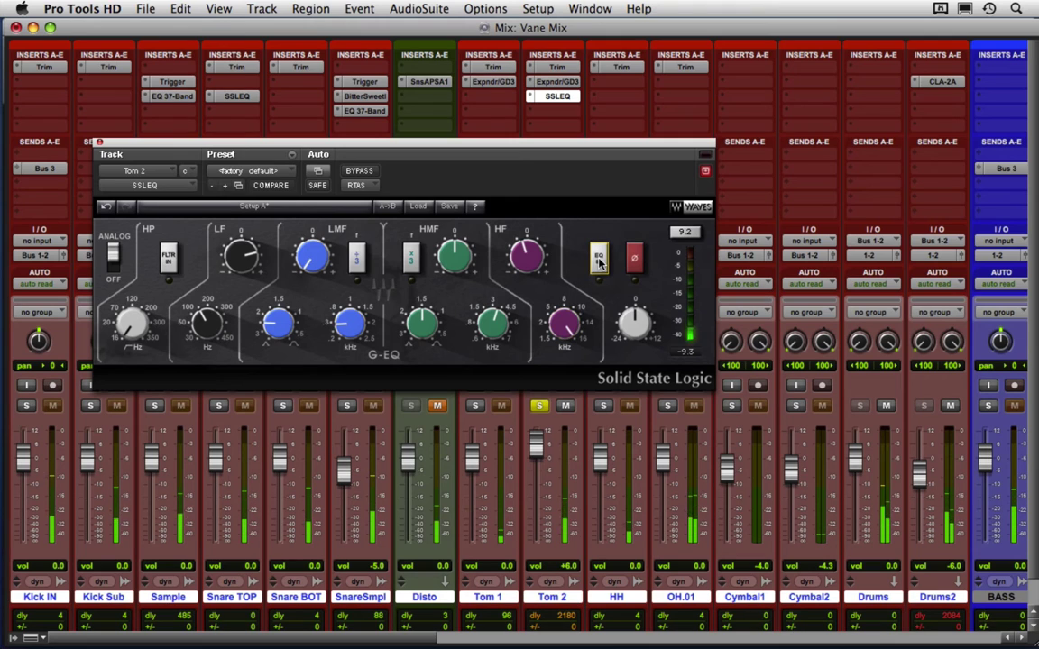
{"action": "left_click", "coordinate": [599, 262]}
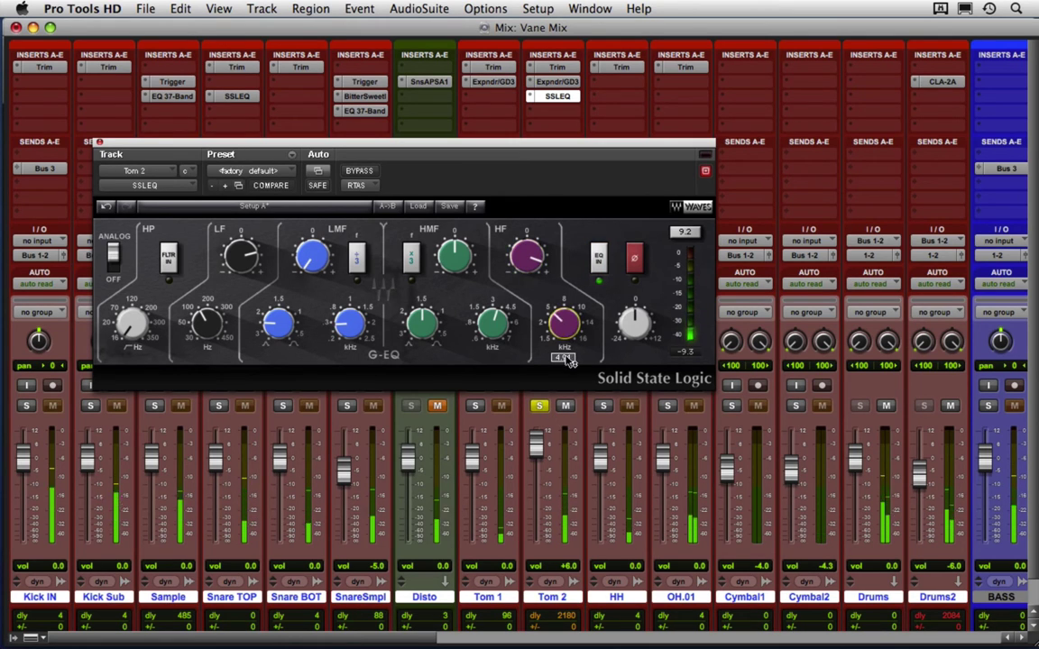
{"action": "left_click_drag", "start_coordinate": [568, 360], "coordinate": [578, 348]}
{"action": "left_click_drag", "start_coordinate": [530, 261], "coordinate": [536, 255]}
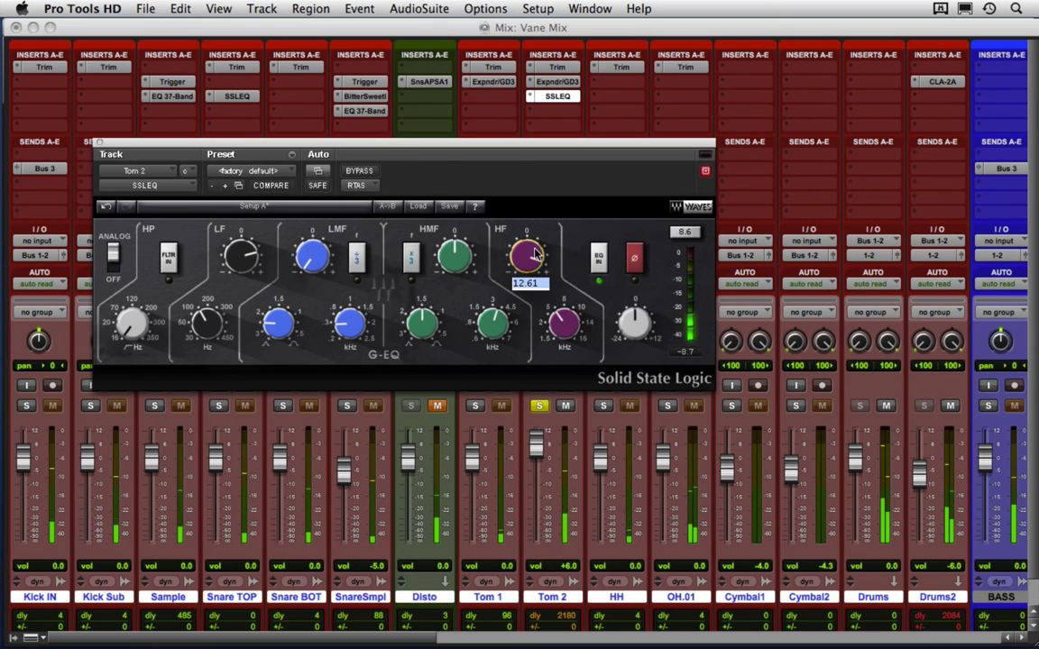
{"action": "key", "text": "Return"}
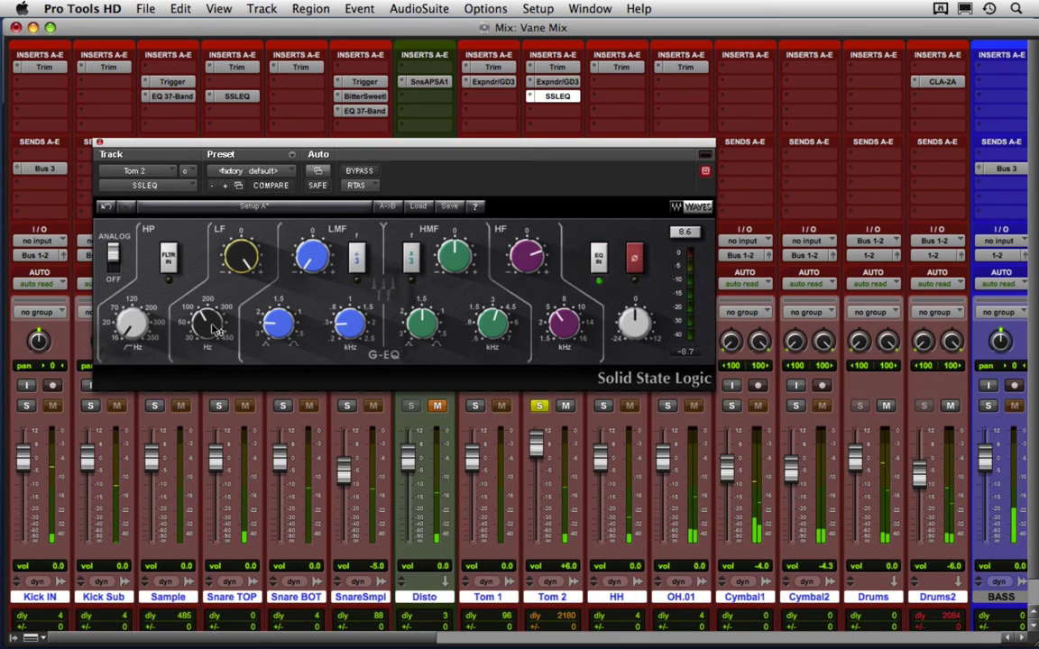
Step: Set the SSLEQ's LF band to 114 Hz with a 7.62 gain and compare Tom 2 with the plug-in bypassed and active
{"action": "left_click_drag", "start_coordinate": [219, 332], "coordinate": [210, 348]}
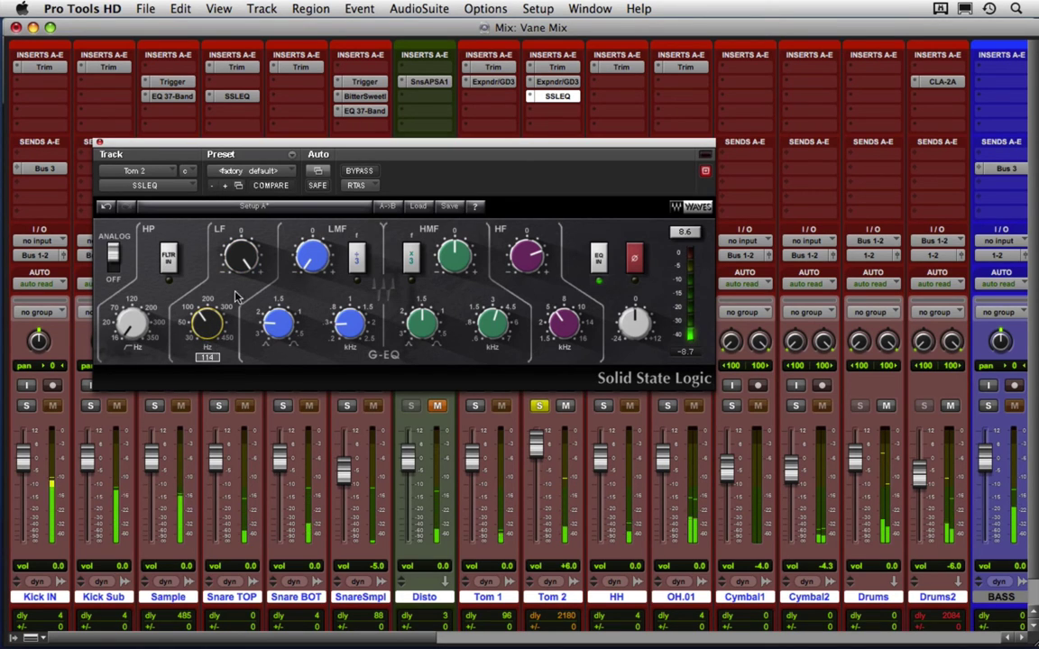
{"action": "left_click_drag", "start_coordinate": [245, 259], "coordinate": [357, 169]}
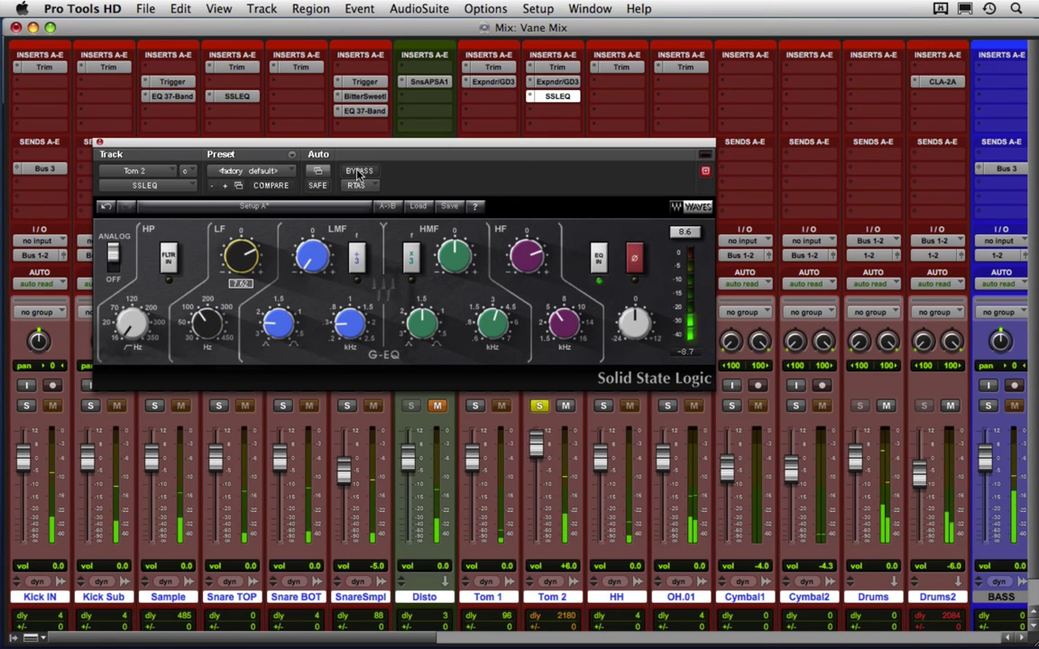
{"action": "left_click", "coordinate": [358, 172]}
{"action": "left_click", "coordinate": [358, 171]}
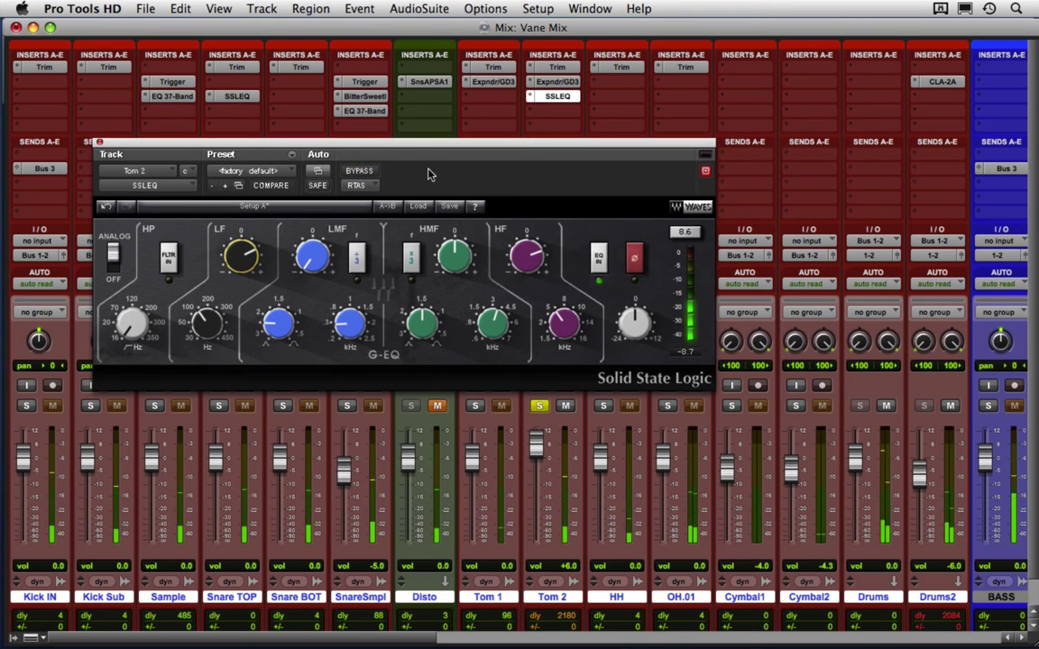
Step: Replace the SSLEQ plug-in on Tom 2 with the mono RTAS SSLChannel from Waves Audio
{"action": "left_click_drag", "start_coordinate": [420, 152], "coordinate": [446, 160]}
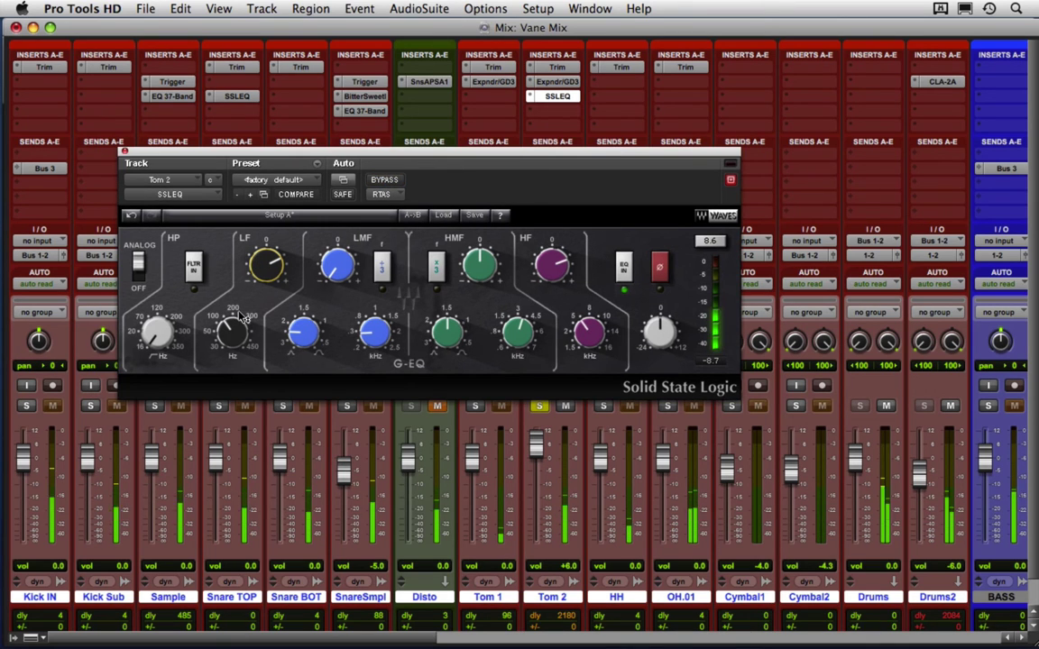
{"action": "left_click", "coordinate": [553, 97]}
{"action": "mouse_move", "coordinate": [553, 97]}
{"action": "mouse_move", "coordinate": [743, 487]}
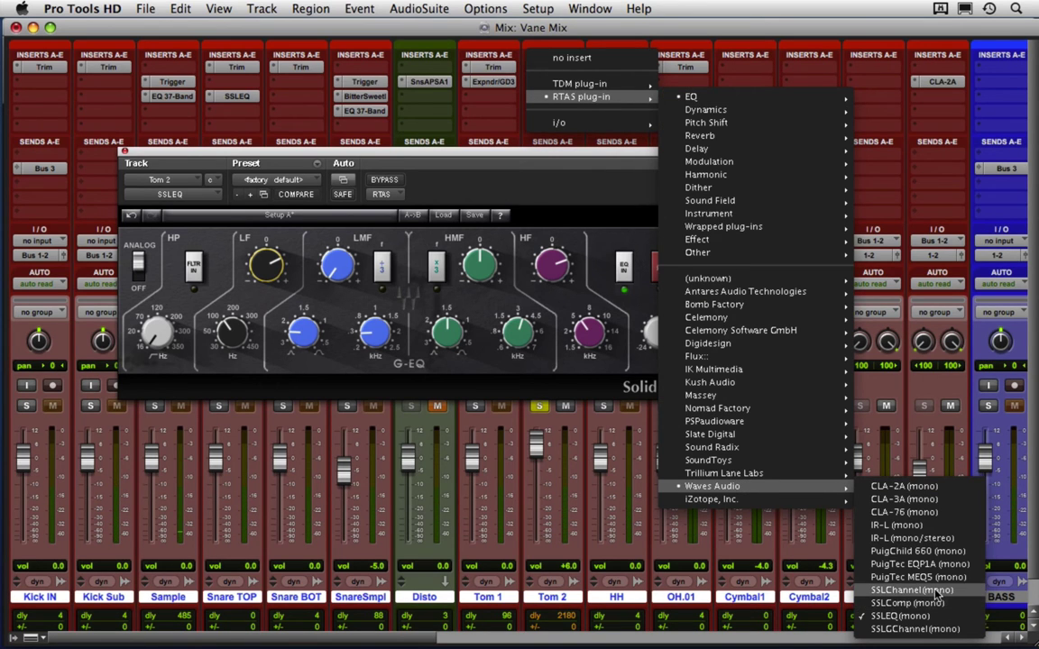
{"action": "left_click", "coordinate": [902, 616]}
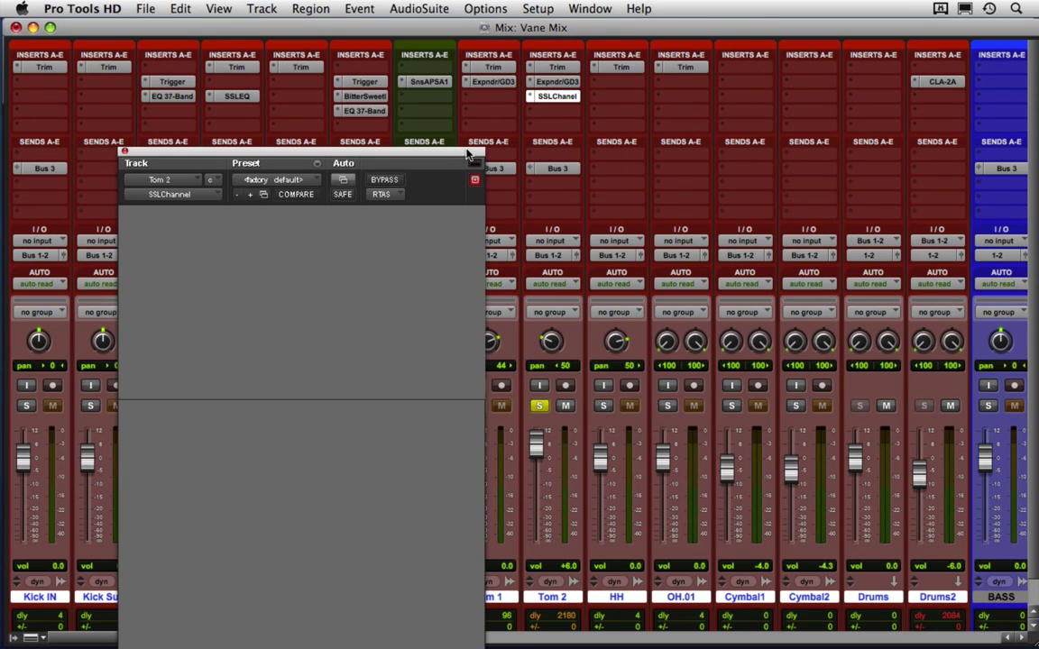
Step: Move the SSLChannel window into full view and boost Tom 2's LF band, adjusting its gain and frequency during playback
{"action": "left_click_drag", "start_coordinate": [315, 156], "coordinate": [398, 41]}
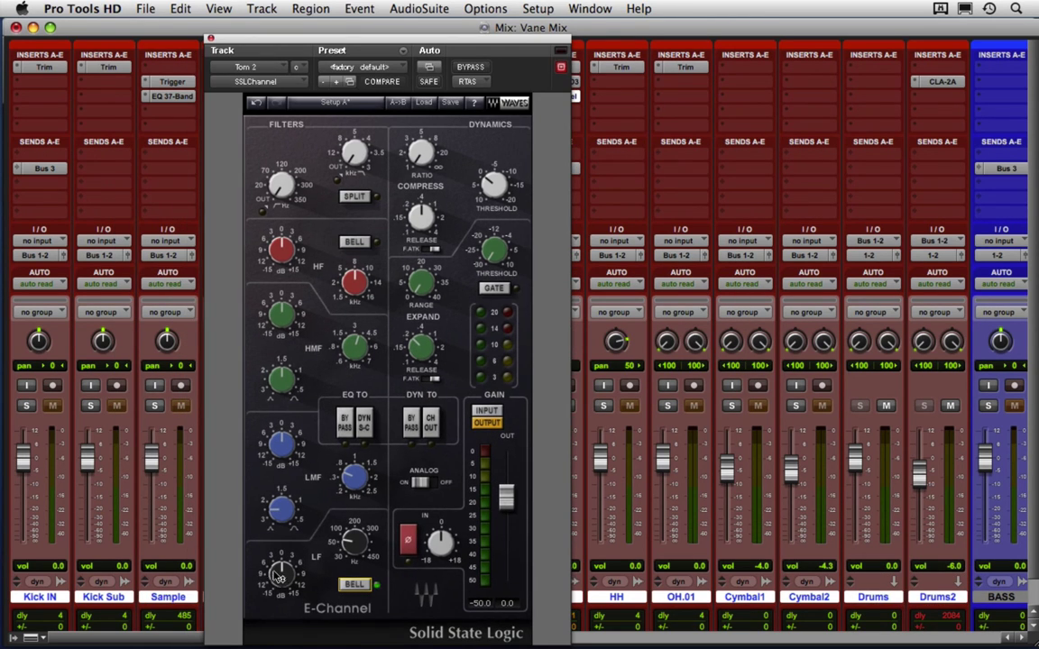
{"action": "left_click_drag", "start_coordinate": [281, 576], "coordinate": [301, 523]}
{"action": "mouse_move", "coordinate": [356, 546]}
{"action": "left_mouse_down"}
{"action": "mouse_move", "coordinate": [367, 513]}
{"action": "mouse_move", "coordinate": [360, 536]}
{"action": "left_mouse_up"}
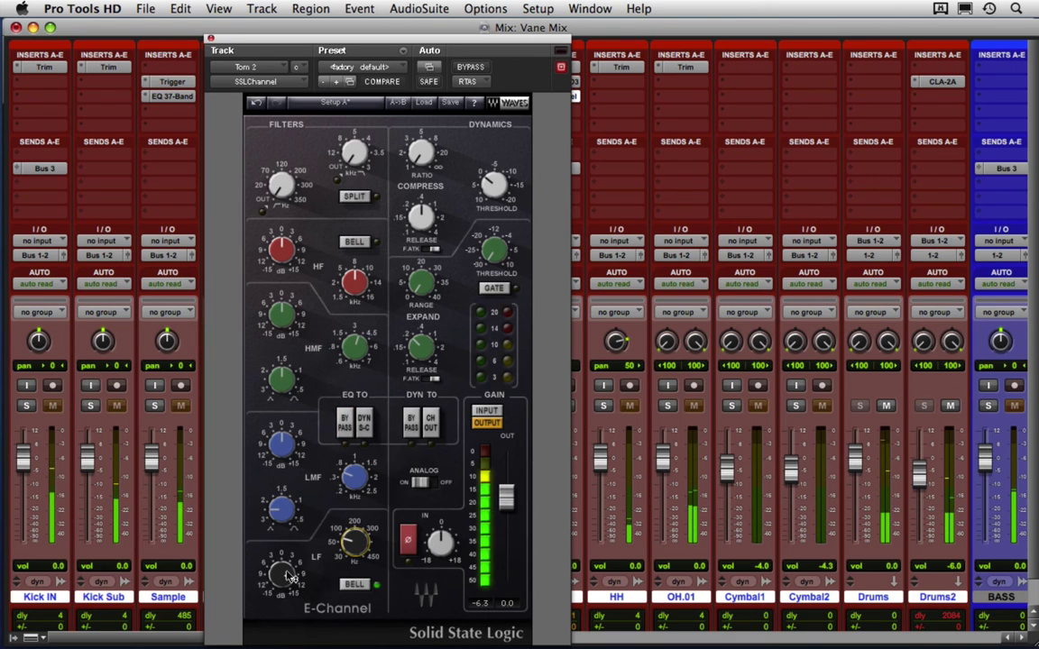
{"action": "left_click_drag", "start_coordinate": [282, 572], "coordinate": [288, 580]}
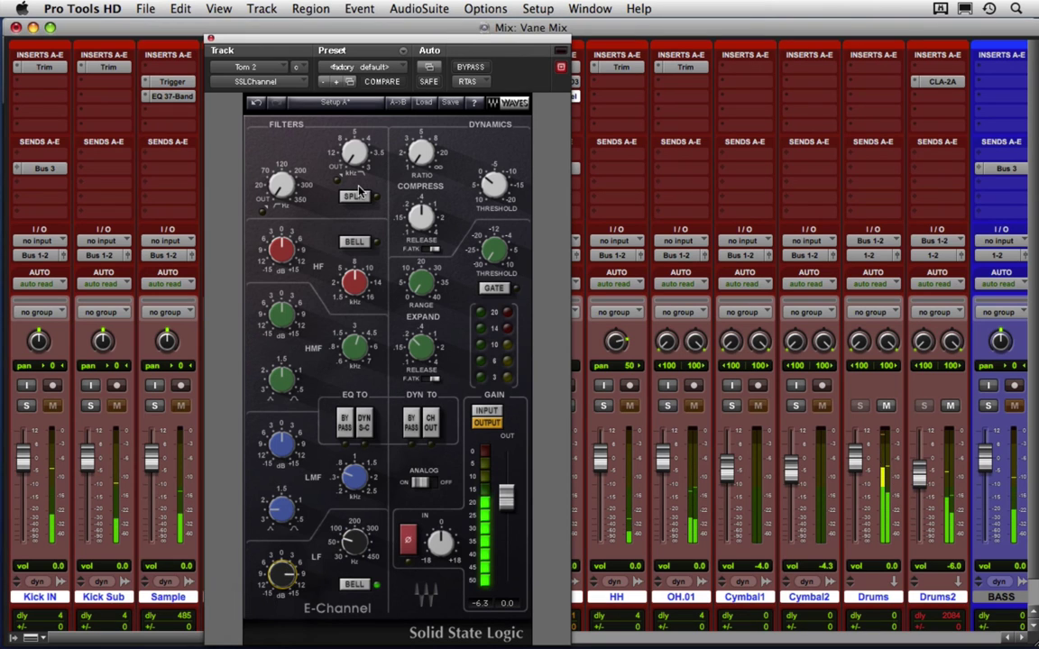
Step: Open Tom 2's Expander/Gate beside the SSLChannel and set its release to 300 ms
{"action": "left_click_drag", "start_coordinate": [457, 38], "coordinate": [649, 58]}
{"action": "left_click", "coordinate": [550, 83]}
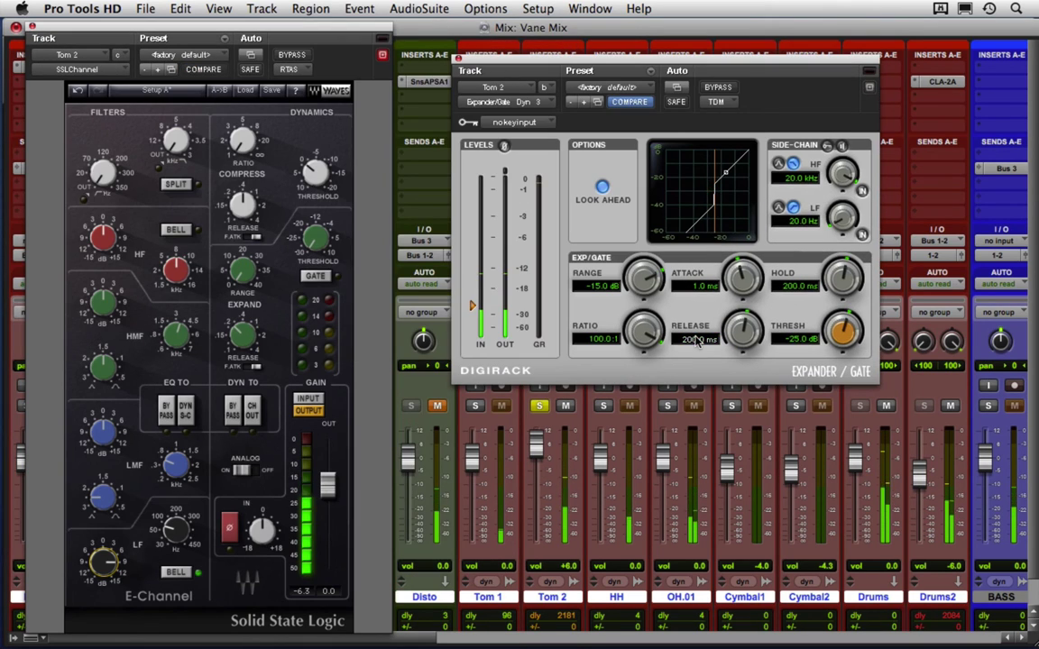
{"action": "left_click", "coordinate": [694, 339]}
{"action": "type", "text": "300"}
{"action": "key", "text": "Return"}
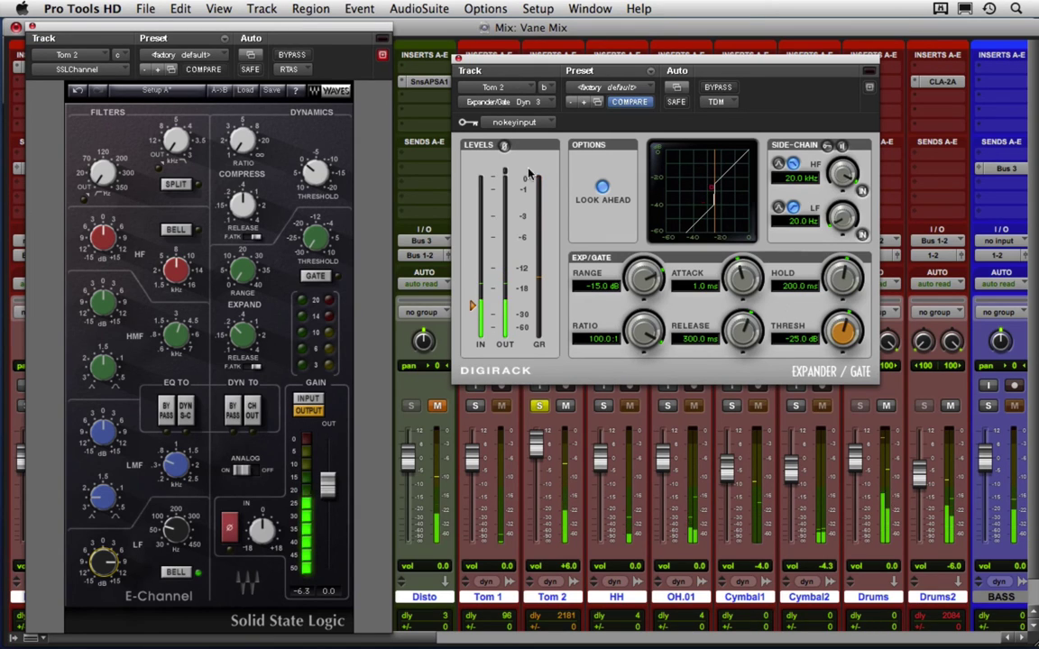
Step: Set the Expander/Gate's release to 200 ms, enable its bypass for automation, and close both plug-in windows
{"action": "left_click", "coordinate": [703, 341]}
{"action": "type", "text": "200"}
{"action": "key", "text": "Return"}
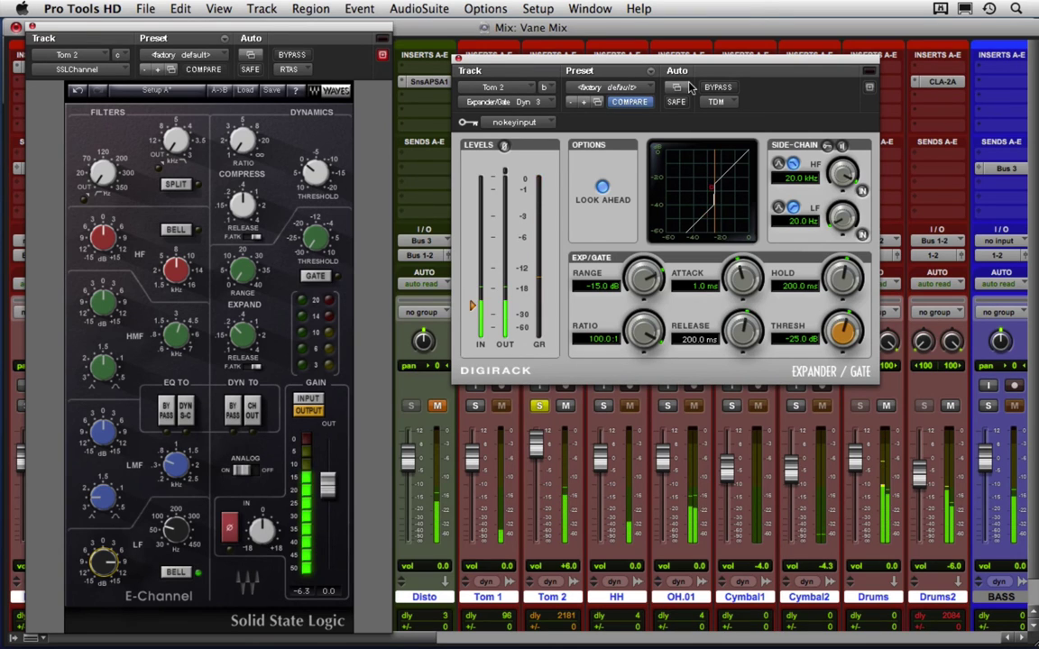
{"action": "left_click", "coordinate": [458, 58]}
{"action": "left_click", "coordinate": [33, 27]}
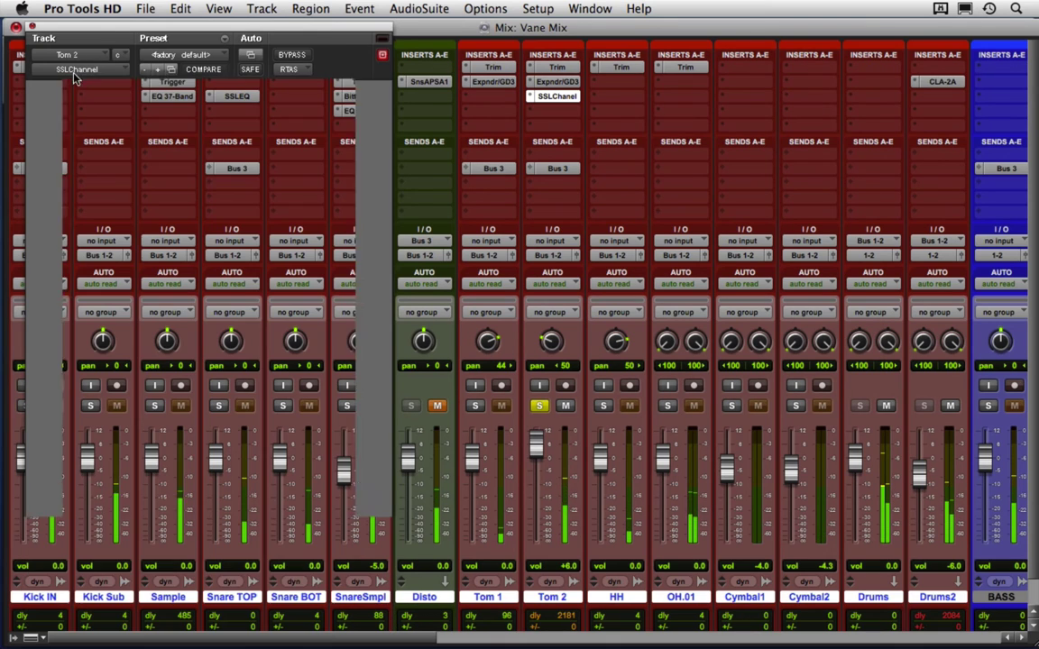
Step: Stop playback and display the Expander/Gate's Master Bypass automation on Tom 2 in the Edit window
{"action": "key", "text": "super+equal"}
{"action": "key", "text": "space"}
{"action": "scroll", "coordinate": [383, 484], "scroll_direction": "up", "scroll_amount": 1}
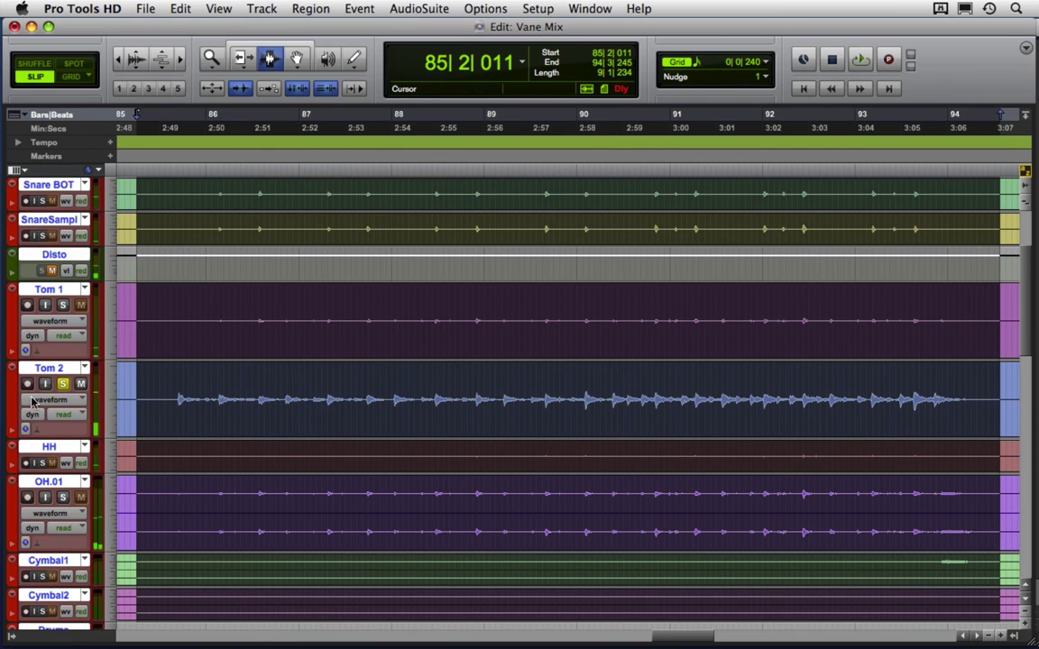
{"action": "left_click", "coordinate": [50, 400]}
{"action": "mouse_move", "coordinate": [165, 480]}
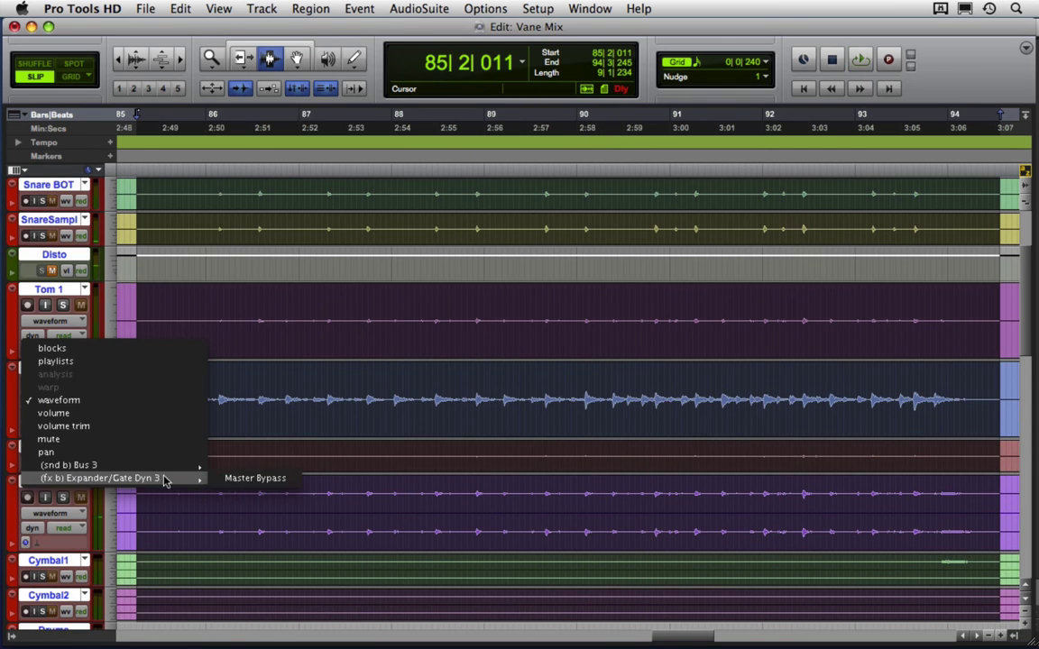
{"action": "left_click", "coordinate": [236, 479]}
Step: Automate the Expander/Gate as bypassed on Tom 2 from 85|2|787 to 94|3|214
{"action": "left_click_drag", "start_coordinate": [153, 395], "coordinate": [1001, 408]}
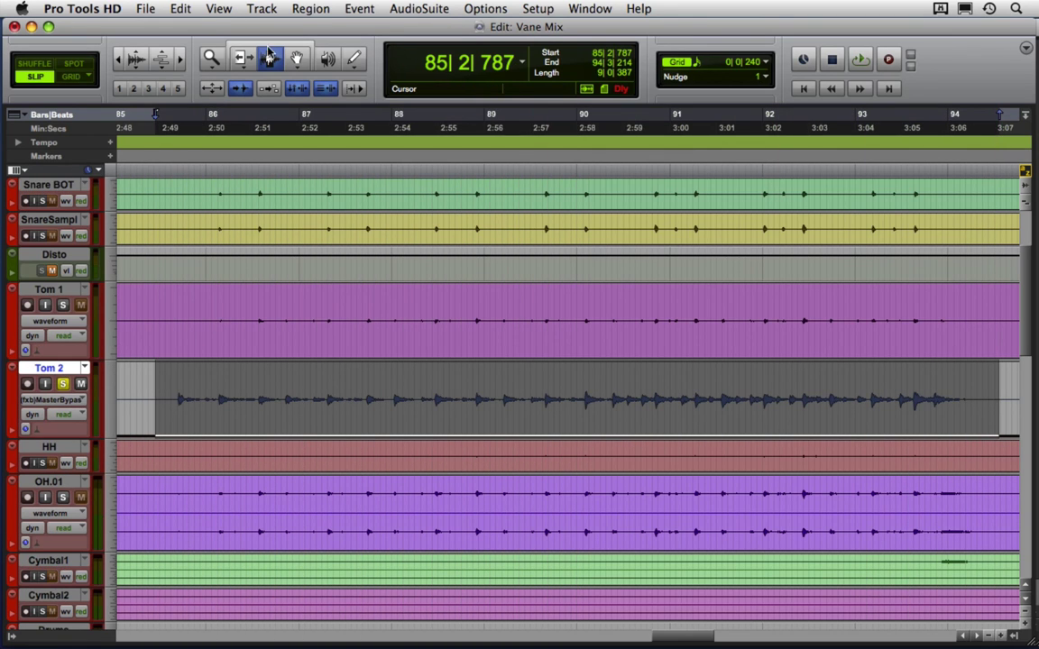
{"action": "left_click", "coordinate": [240, 62]}
{"action": "left_click_drag", "start_coordinate": [328, 416], "coordinate": [330, 317]}
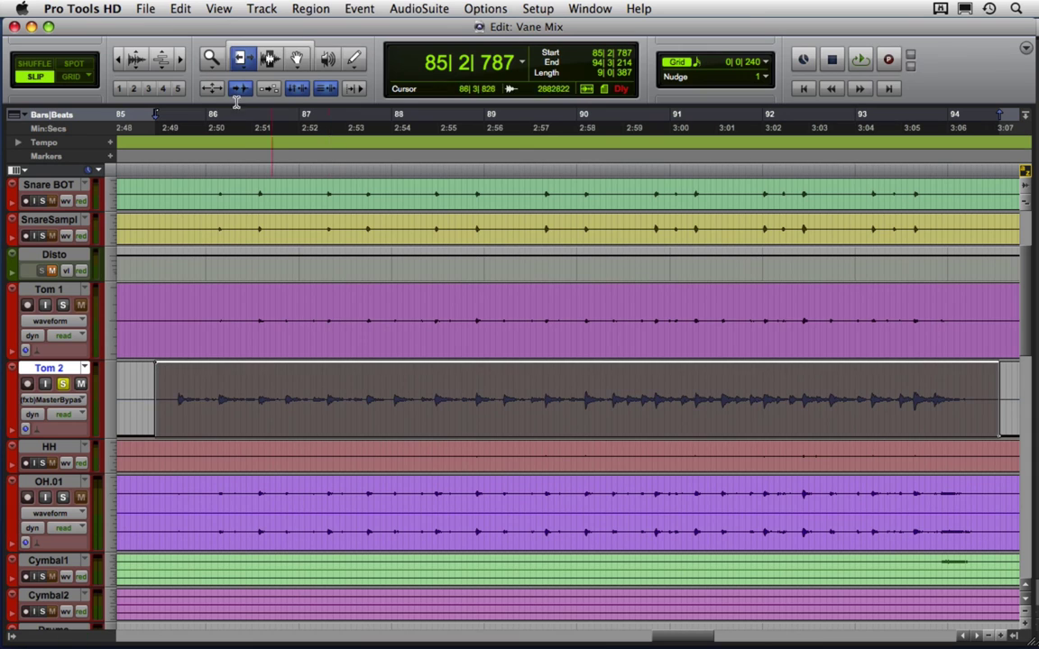
Step: Play from the start of Tom 2's bypassed section at 85|2|787 and reopen its SSLChannel in the Mix window
{"action": "left_click", "coordinate": [269, 60]}
{"action": "left_click", "coordinate": [154, 388]}
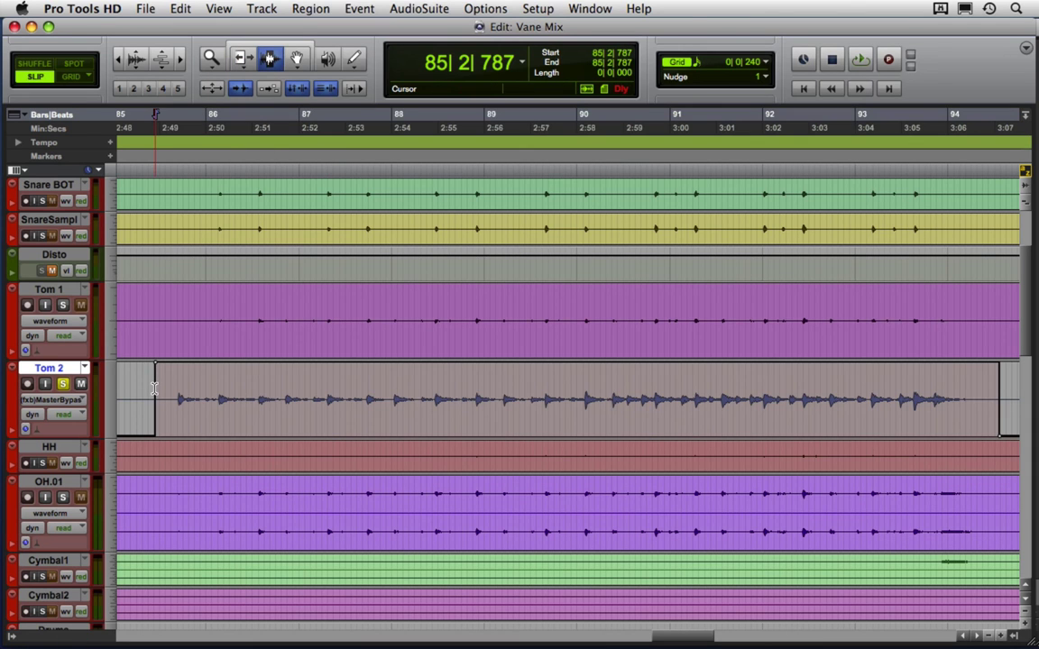
{"action": "key", "text": "space"}
{"action": "key", "text": "super+equal"}
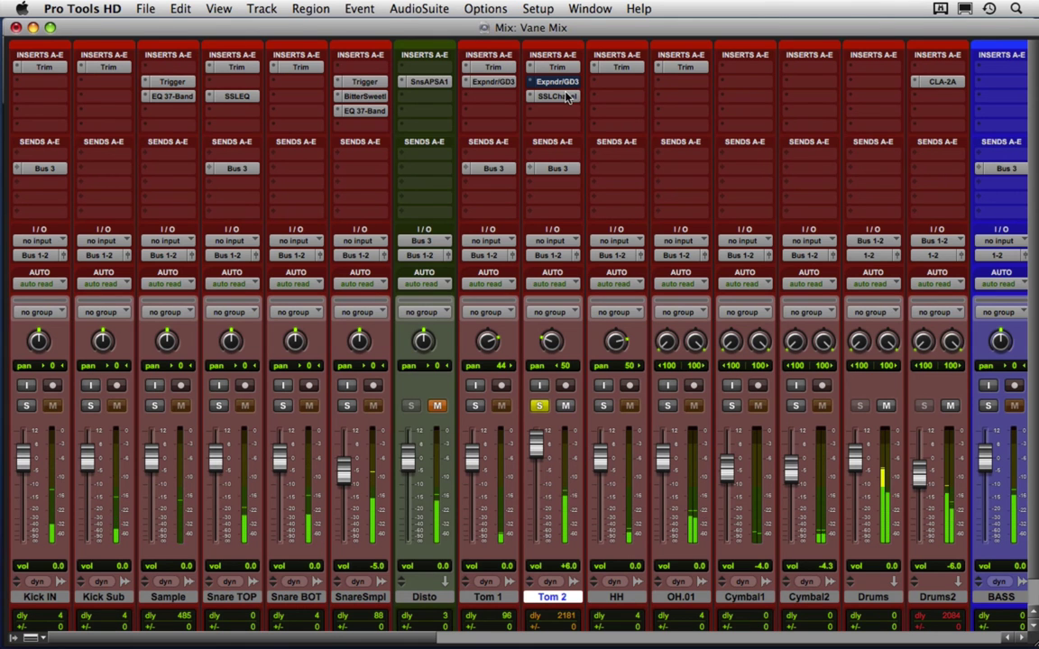
{"action": "left_click", "coordinate": [556, 96]}
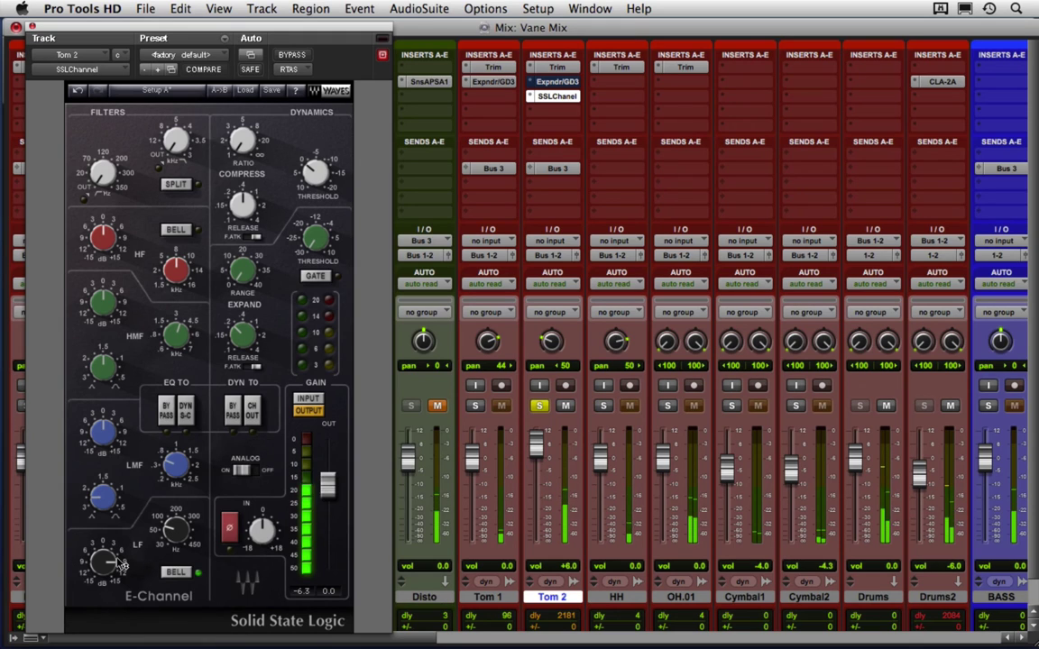
Step: Refine Tom 2's LF boost with a higher frequency, and cut the LMF band at a lower frequency
{"action": "left_click_drag", "start_coordinate": [116, 559], "coordinate": [132, 523]}
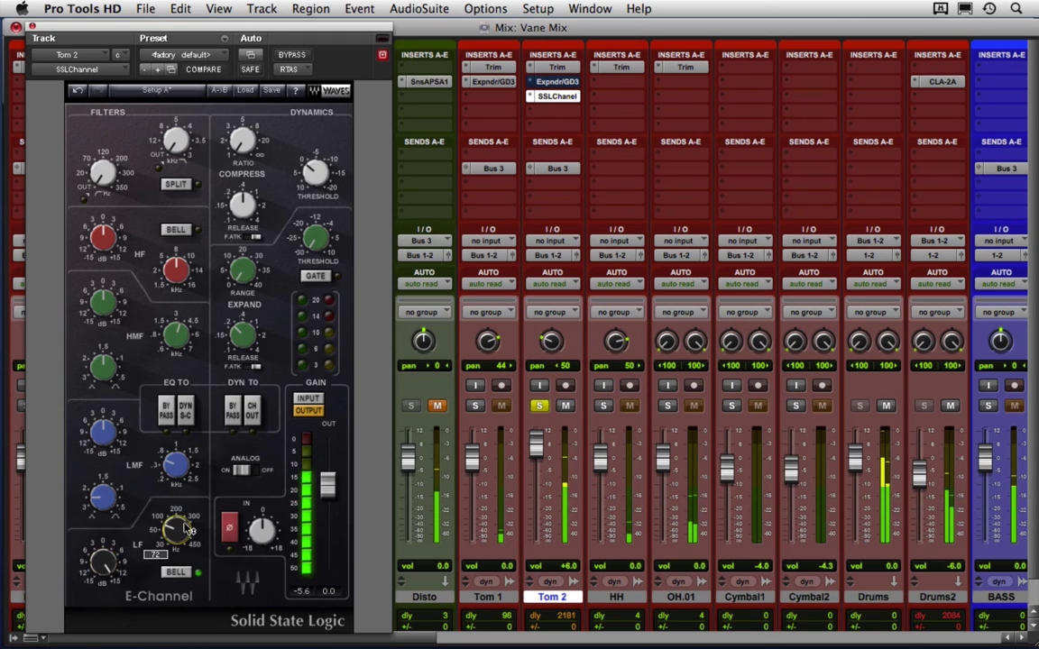
{"action": "mouse_move", "coordinate": [189, 525]}
{"action": "left_click_drag", "start_coordinate": [191, 524], "coordinate": [178, 501]}
{"action": "mouse_move", "coordinate": [105, 570]}
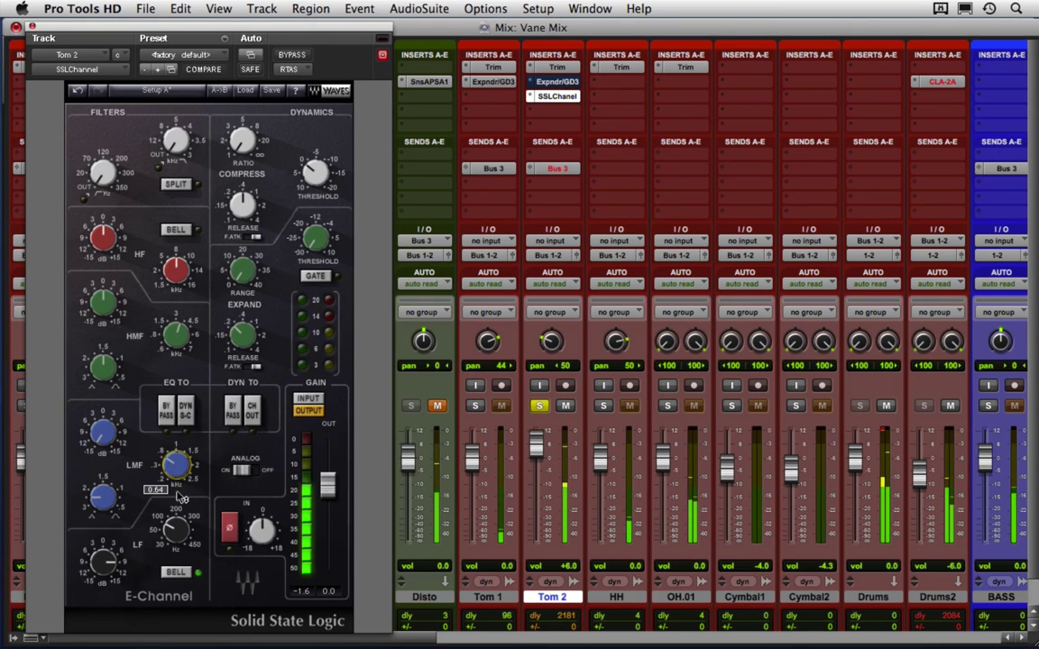
{"action": "left_click_drag", "start_coordinate": [182, 498], "coordinate": [181, 528]}
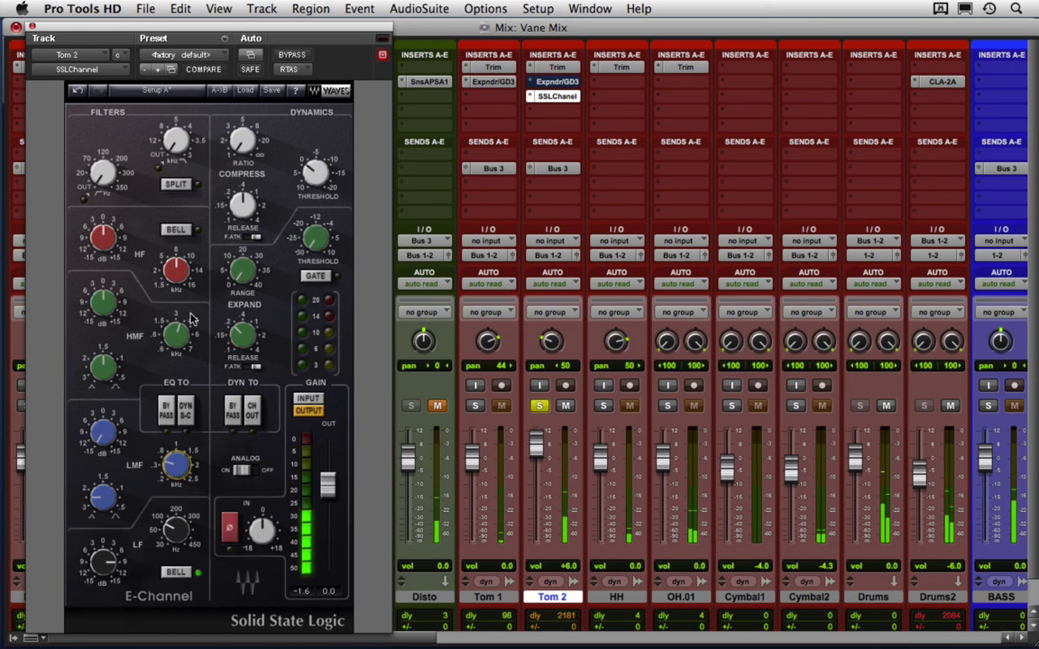
Step: Boost the HF band in Tom 2's SSLChannel and lower its frequency
{"action": "left_click_drag", "start_coordinate": [178, 282], "coordinate": [174, 305]}
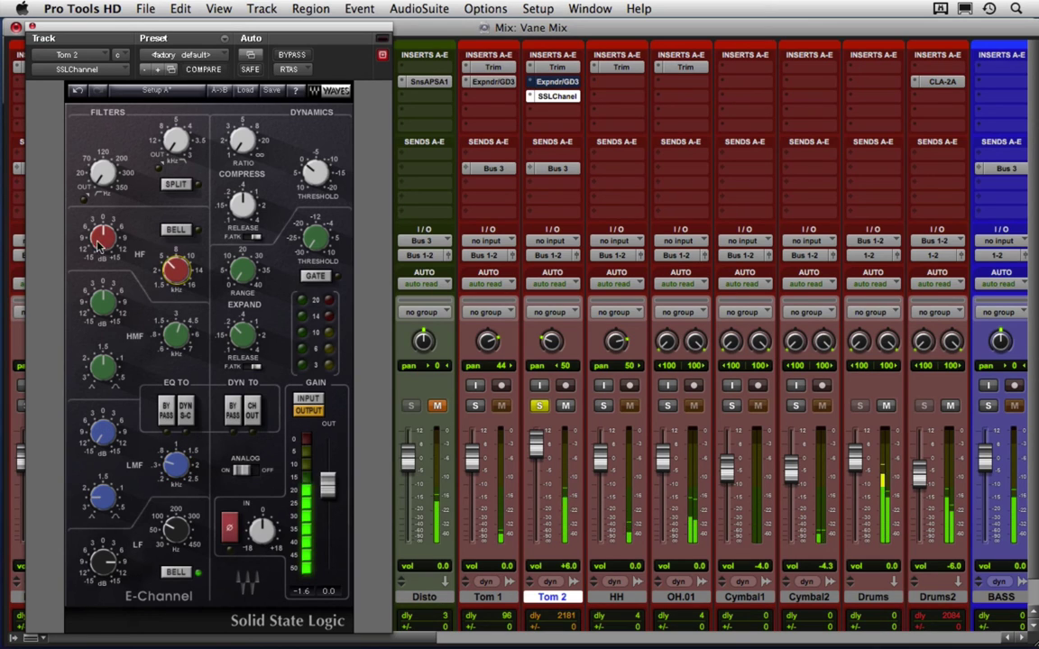
{"action": "left_click_drag", "start_coordinate": [101, 245], "coordinate": [127, 197]}
{"action": "left_click_drag", "start_coordinate": [174, 285], "coordinate": [174, 298]}
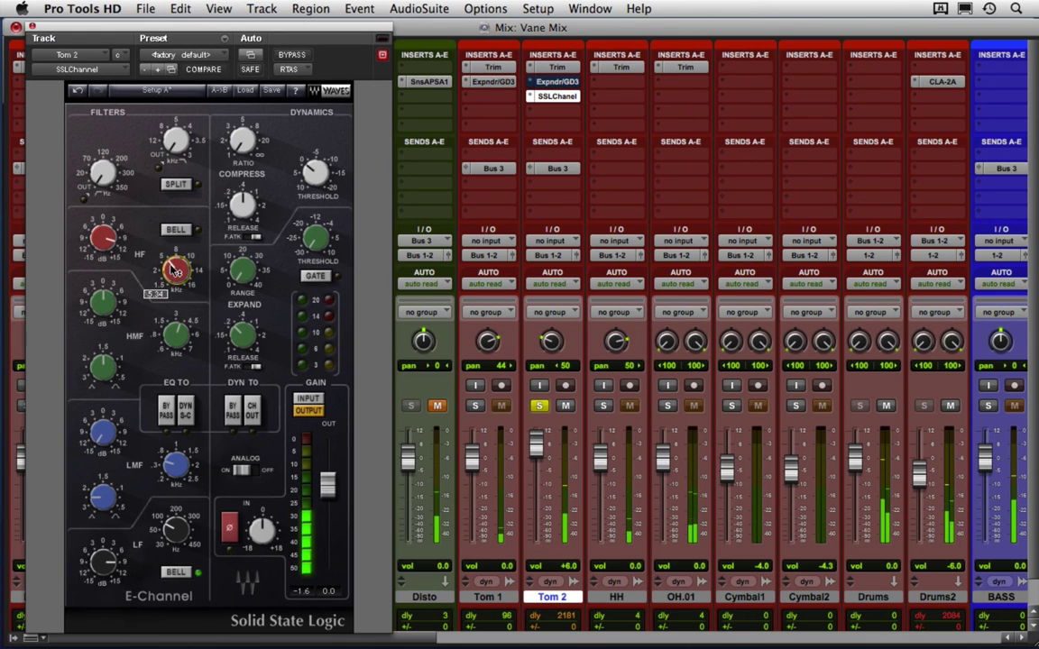
{"action": "left_click", "coordinate": [109, 243]}
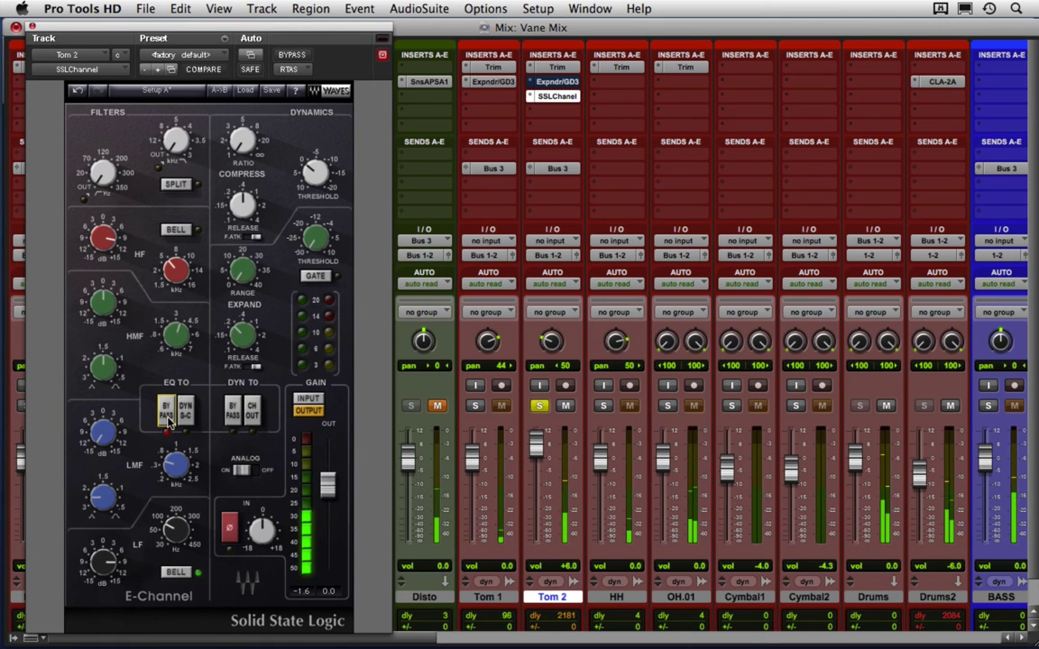
Step: Unsolo Tom 2, ease its LMF cut, and compare its polarity inverted and normal within the mix
{"action": "left_click", "coordinate": [539, 407]}
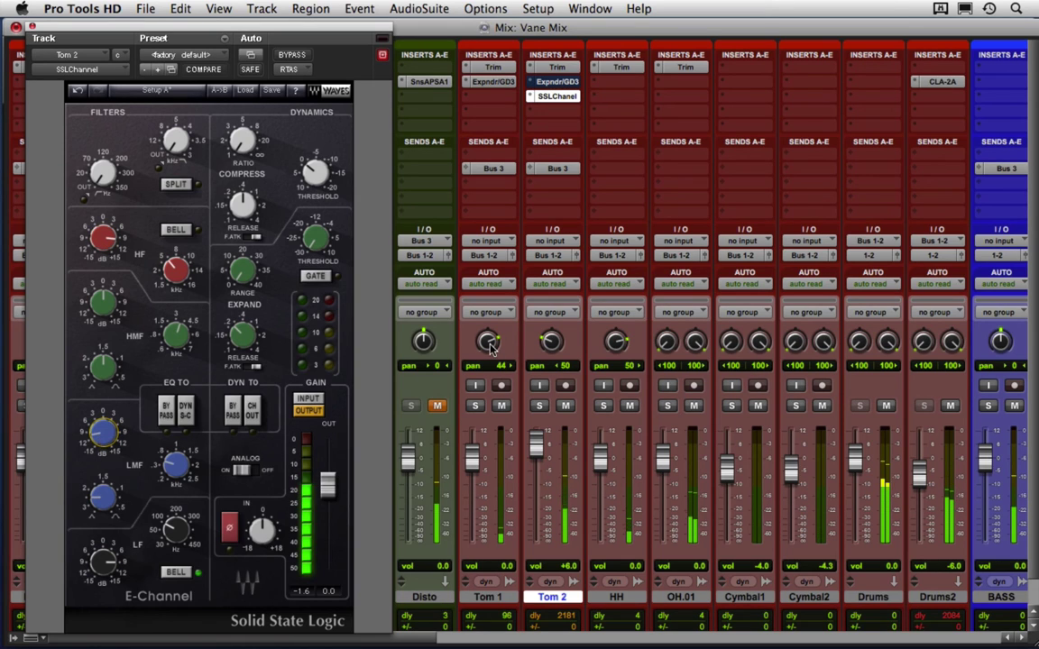
{"action": "left_click", "coordinate": [230, 530]}
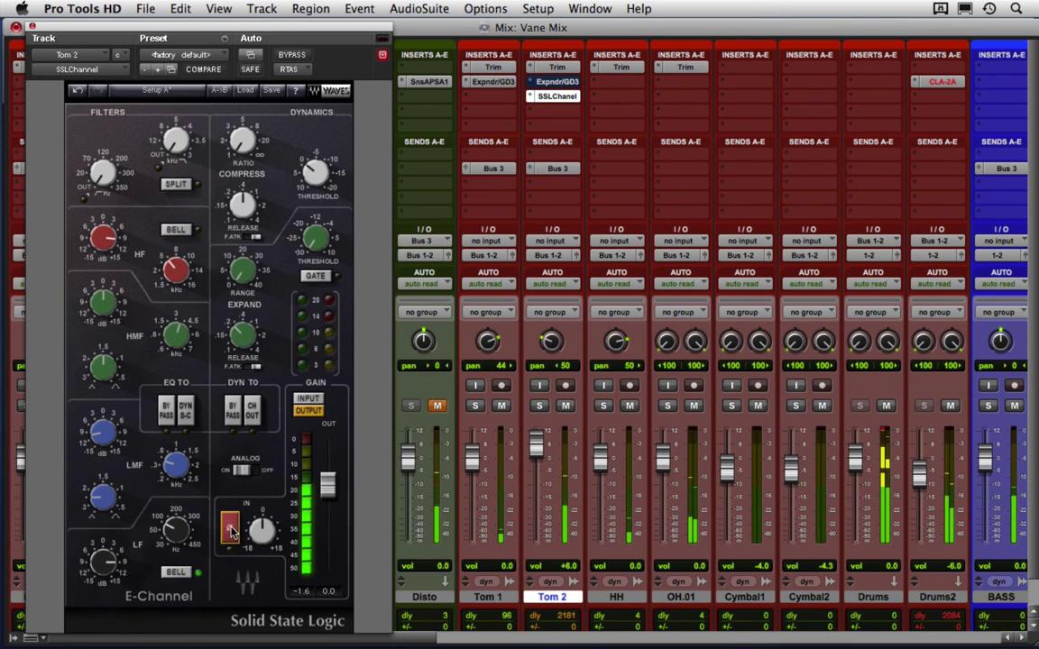
{"action": "left_click", "coordinate": [230, 530]}
Step: Stop playback, close the SSLChannel, and select Tom 1's hits from 96|4|053 to 97|3|933 in the Edit window
{"action": "key", "text": "super+equal"}
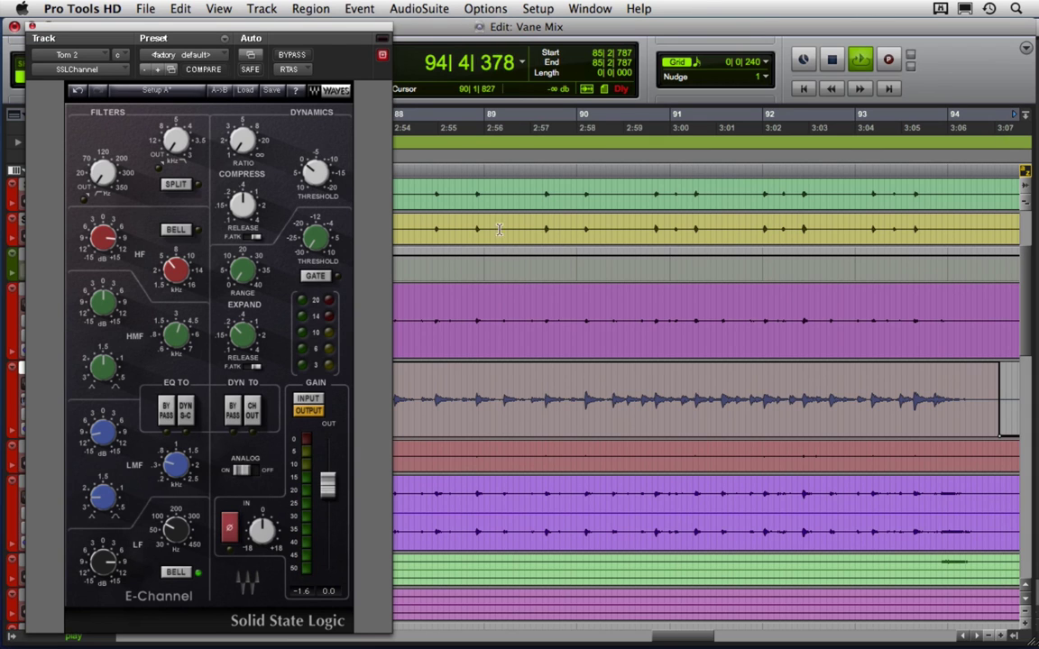
{"action": "key", "text": "space"}
{"action": "left_click", "coordinate": [32, 27]}
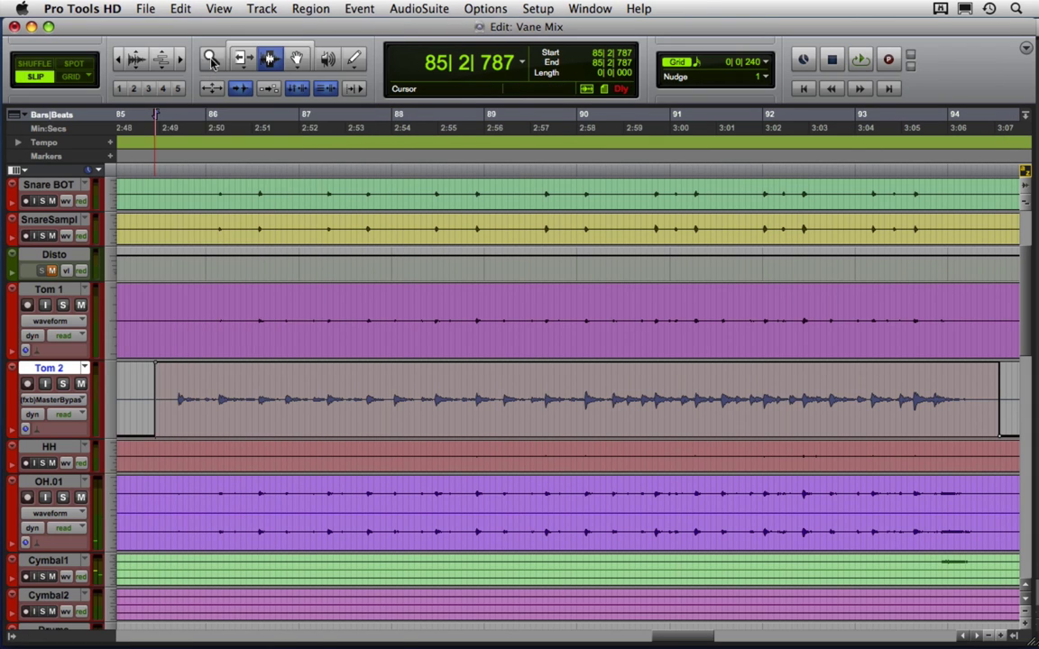
{"action": "key", "text": "alt+a"}
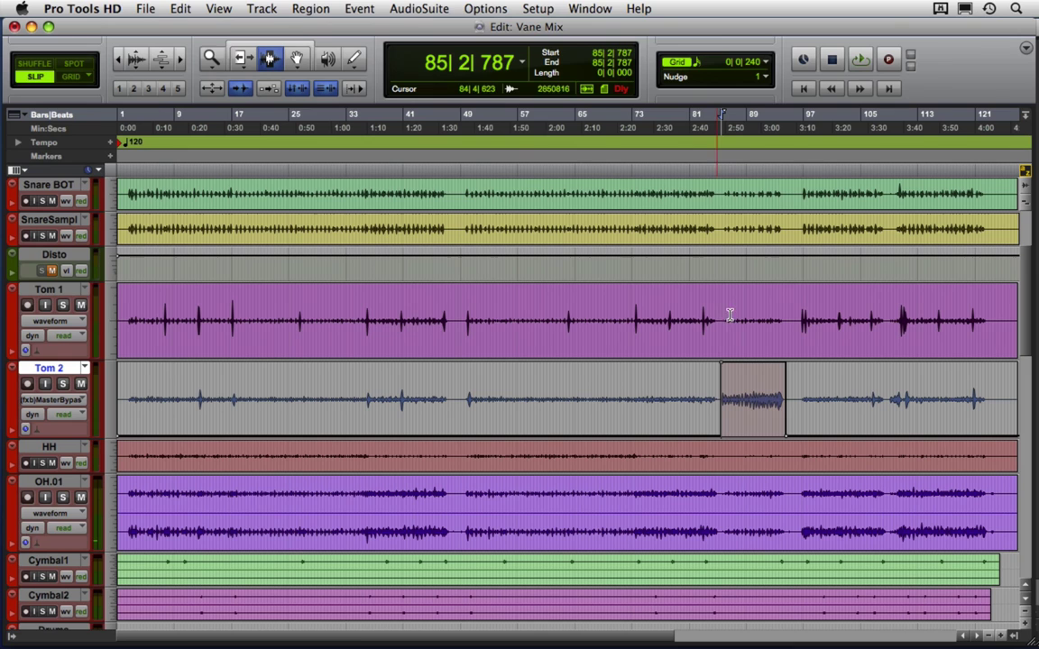
{"action": "left_click", "coordinate": [806, 327]}
{"action": "key", "text": "t"}
{"action": "key", "text": "t"}
{"action": "key", "text": "t"}
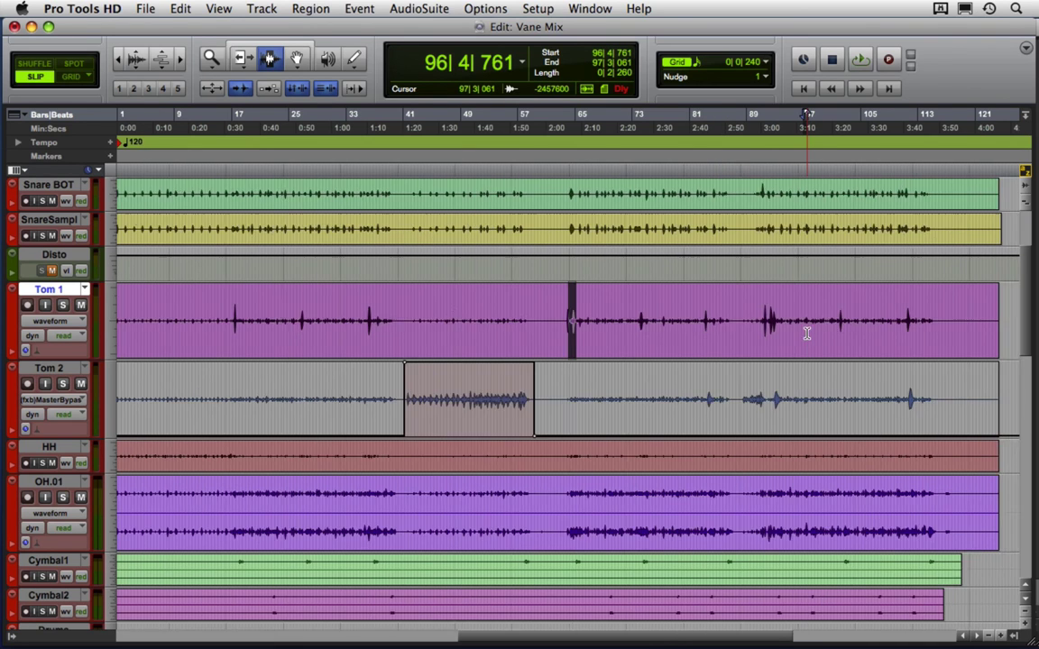
{"action": "left_click_drag", "start_coordinate": [530, 325], "coordinate": [613, 341]}
Step: Copy Tom 2's SSLChannel to the matching insert on Tom 1 and reset it to the factory default preset
{"action": "key", "text": "super+equal"}
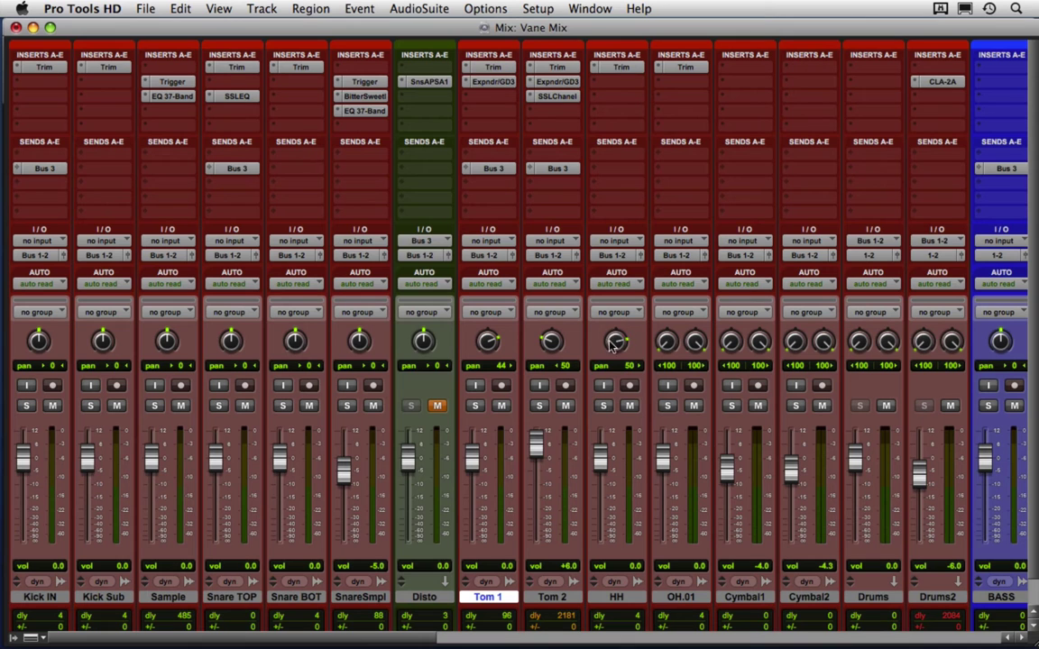
{"action": "left_click", "coordinate": [499, 99]}
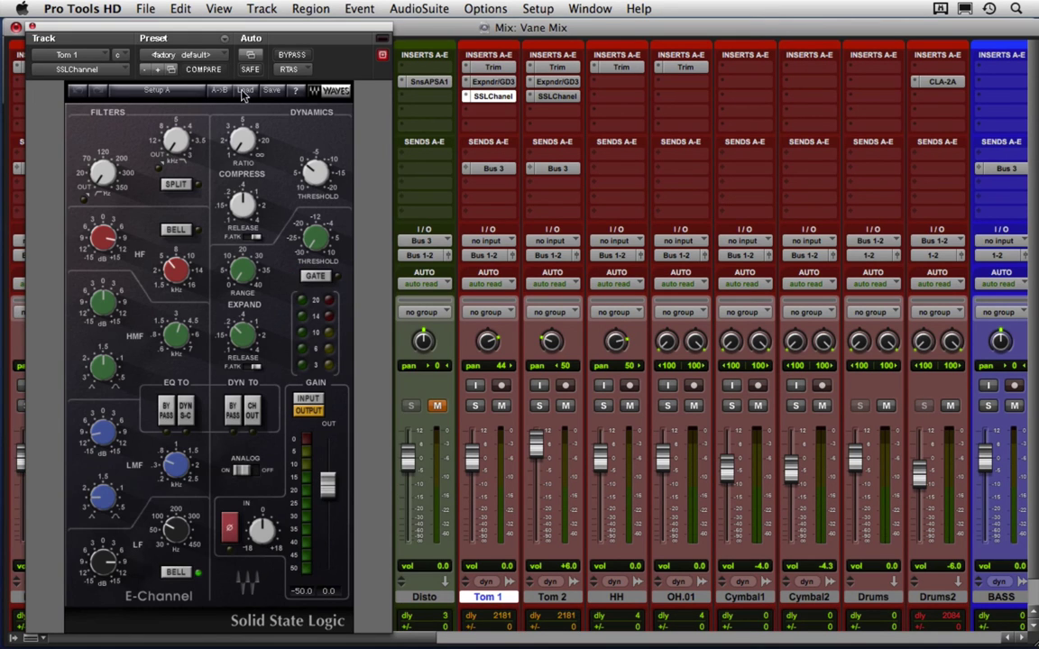
{"action": "left_click", "coordinate": [194, 54]}
{"action": "left_click", "coordinate": [198, 58]}
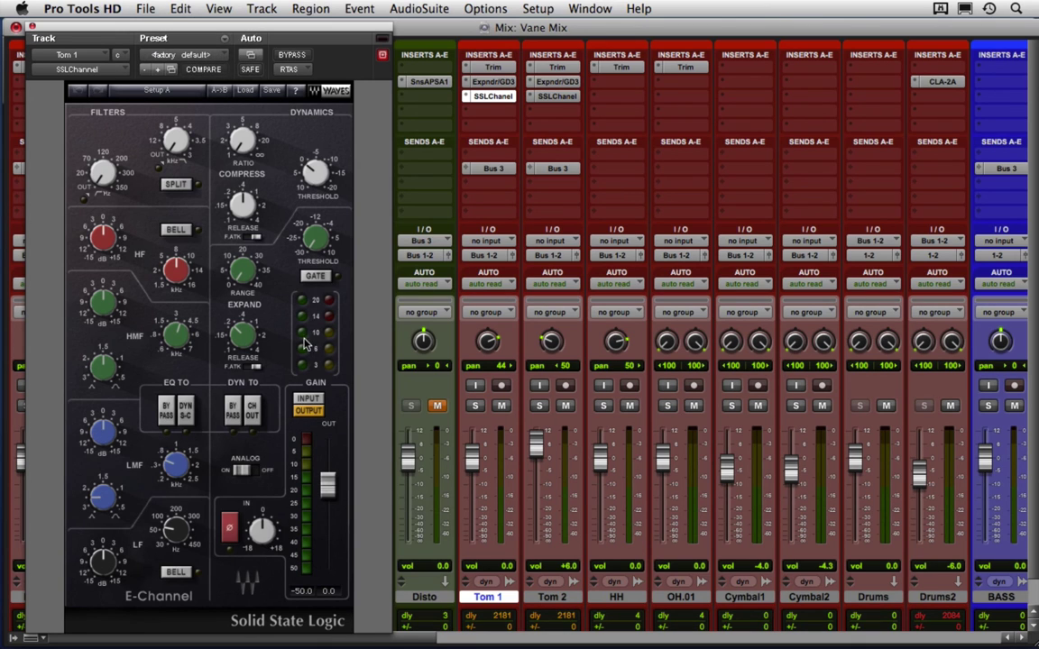
Step: Loop the soloed Tom 1 hits and boost the SSLChannel's LF band in bell mode at a higher frequency
{"action": "key", "text": "space"}
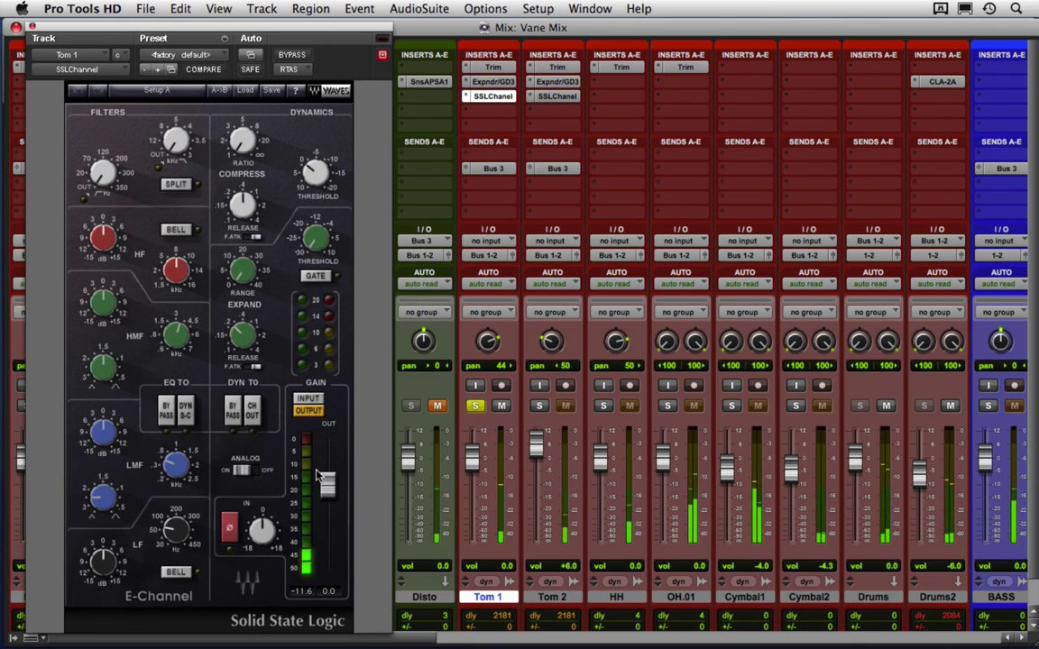
{"action": "key", "text": "super+equal"}
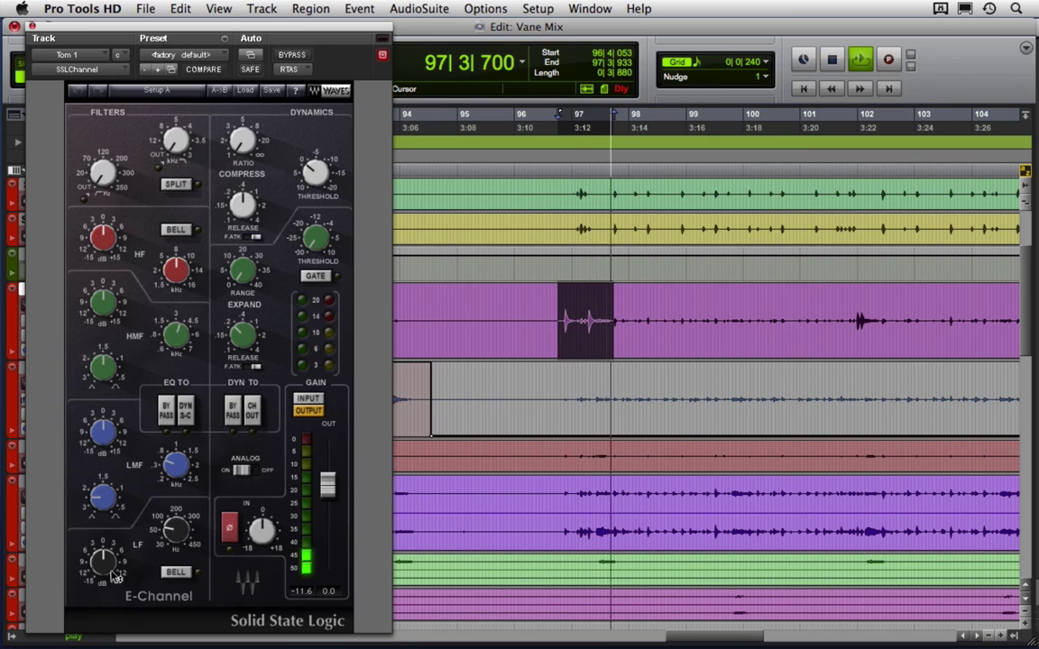
{"action": "mouse_move", "coordinate": [103, 566]}
{"action": "left_mouse_down"}
{"action": "mouse_move", "coordinate": [141, 587]}
{"action": "mouse_move", "coordinate": [122, 581]}
{"action": "left_mouse_up"}
{"action": "left_click", "coordinate": [177, 571]}
{"action": "left_click_drag", "start_coordinate": [173, 539], "coordinate": [219, 469]}
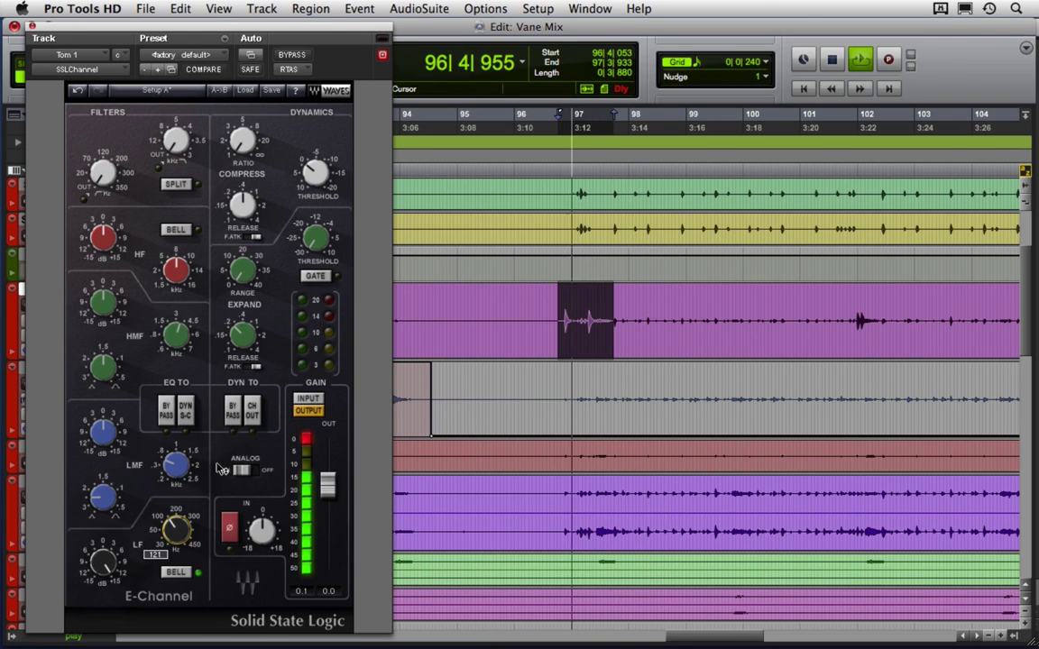
{"action": "left_click", "coordinate": [103, 565]}
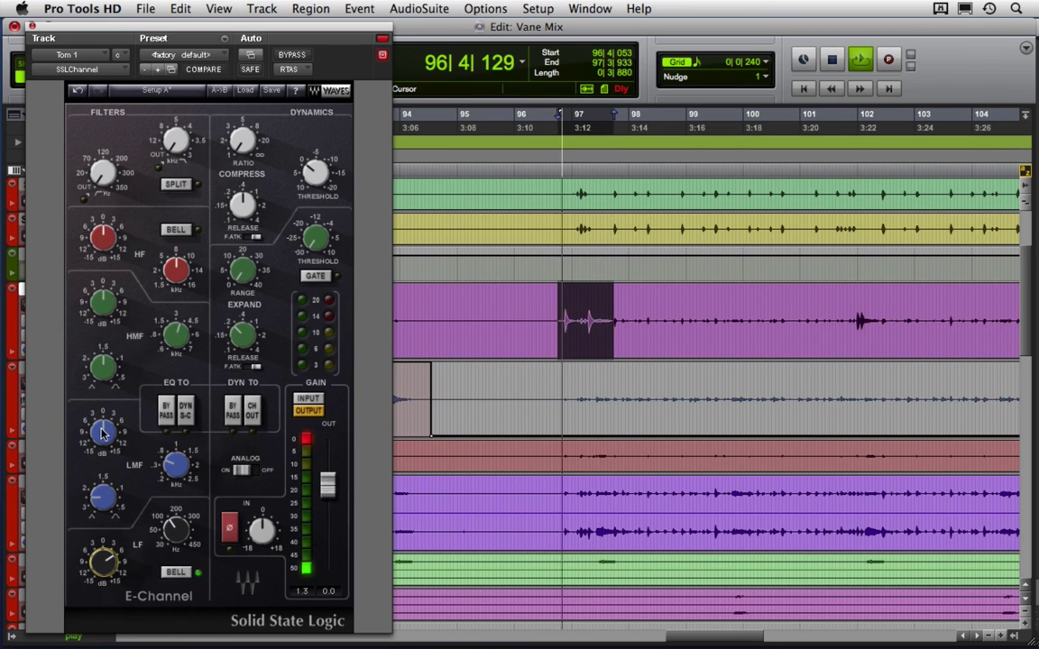
Step: Cut the LMF gain in Tom 1's SSLChannel and lower the LMF frequency to about 0.40 kHz
{"action": "left_click", "coordinate": [139, 415]}
{"action": "left_click_drag", "start_coordinate": [104, 434], "coordinate": [524, 336]}
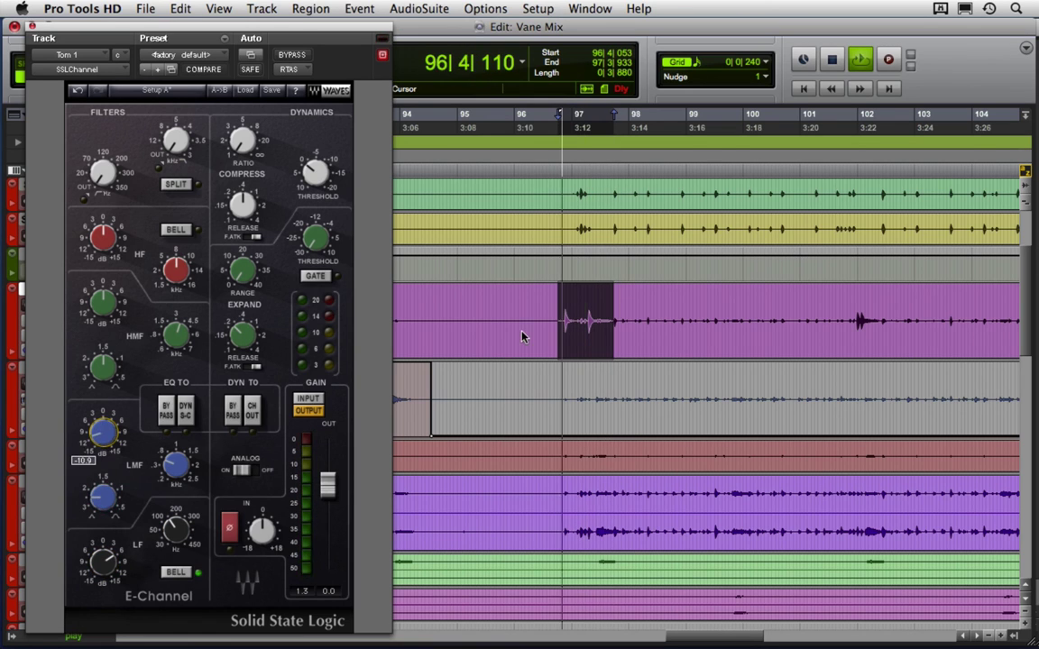
{"action": "left_click", "coordinate": [184, 471]}
{"action": "left_click_drag", "start_coordinate": [173, 485], "coordinate": [175, 465]}
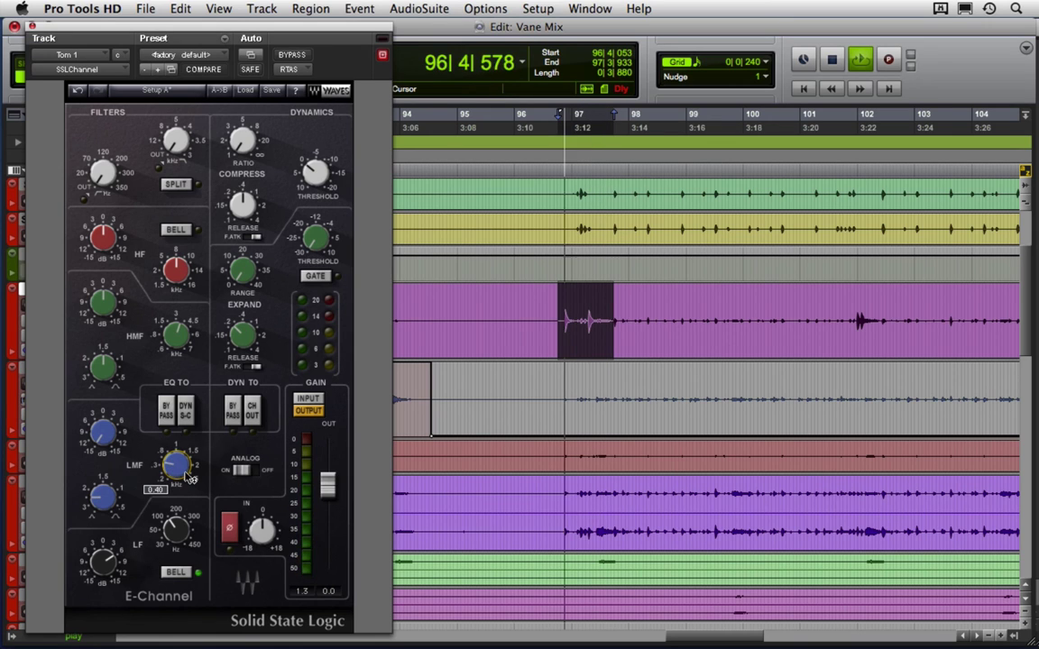
Step: Ease the LMF cut in Tom 1's SSLChannel, boost its HF band at a slightly lower frequency, and close the plug-in
{"action": "left_click", "coordinate": [107, 436]}
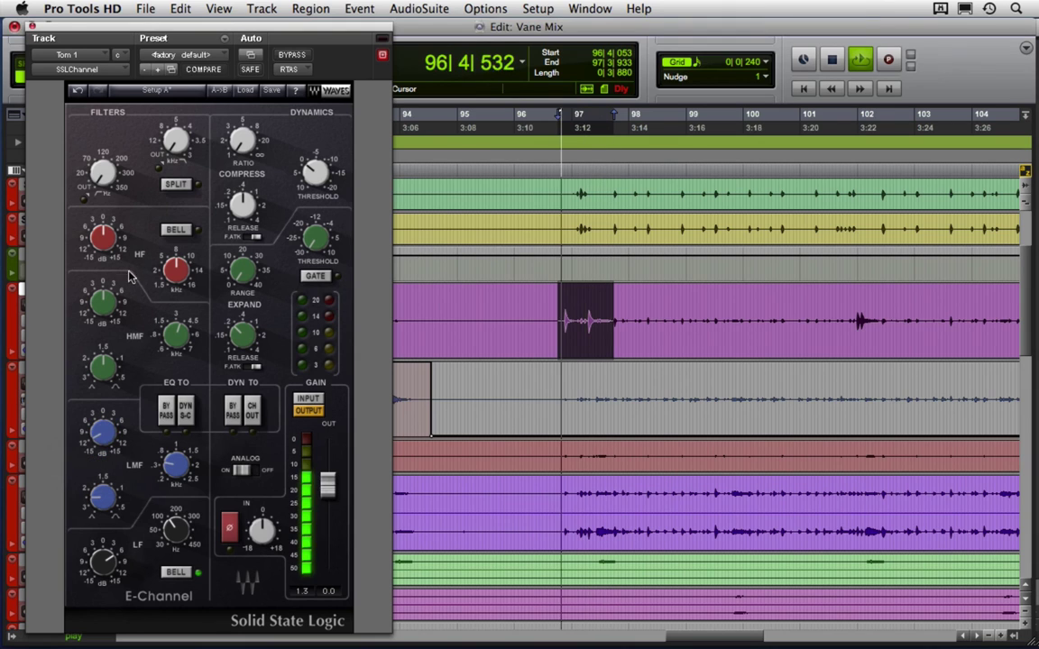
{"action": "left_click", "coordinate": [104, 240]}
{"action": "left_click", "coordinate": [174, 269]}
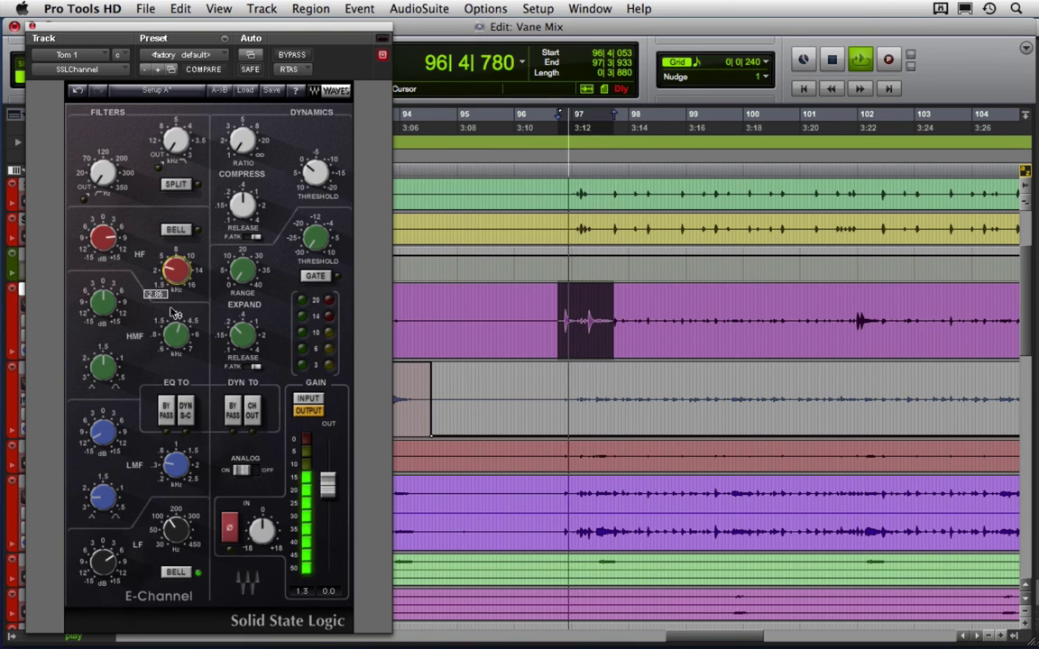
{"action": "left_click_drag", "start_coordinate": [175, 305], "coordinate": [199, 248]}
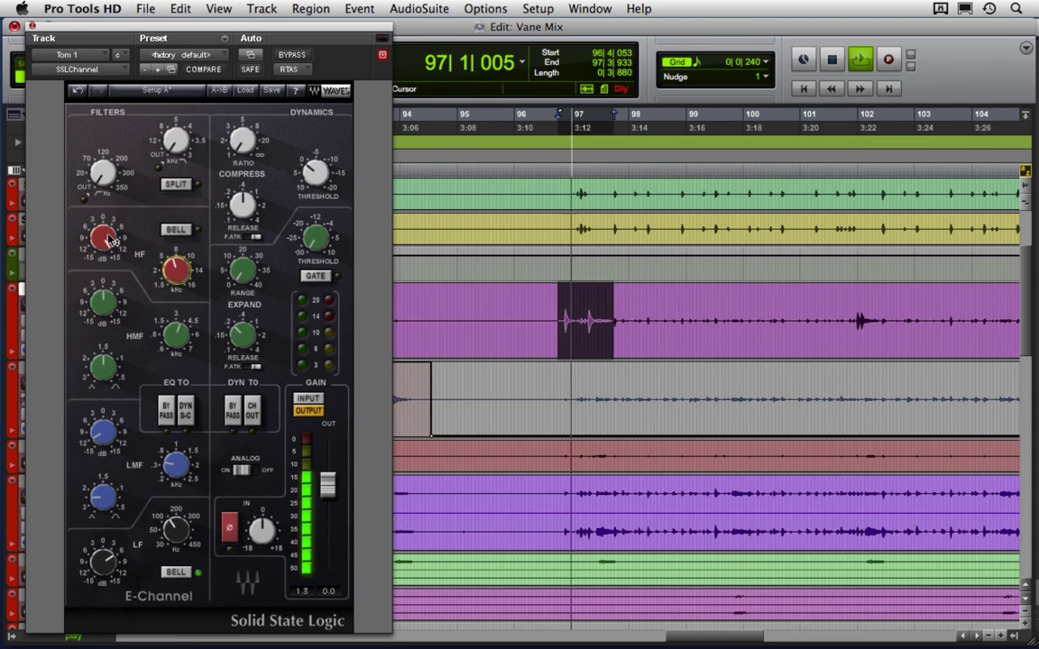
{"action": "left_click_drag", "start_coordinate": [106, 235], "coordinate": [131, 248]}
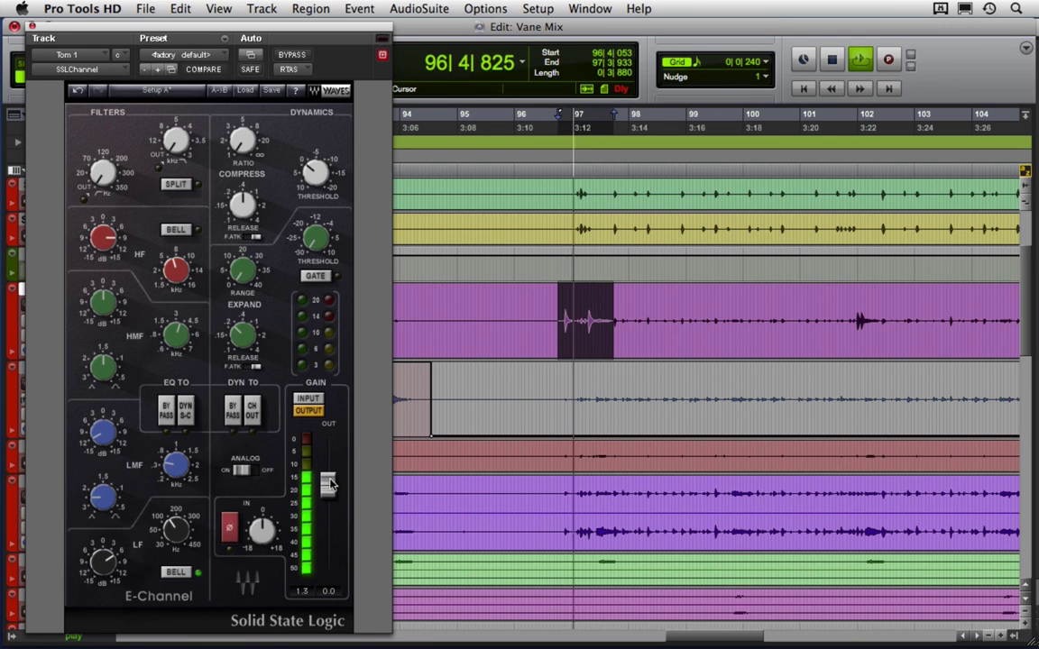
{"action": "left_click", "coordinate": [33, 27]}
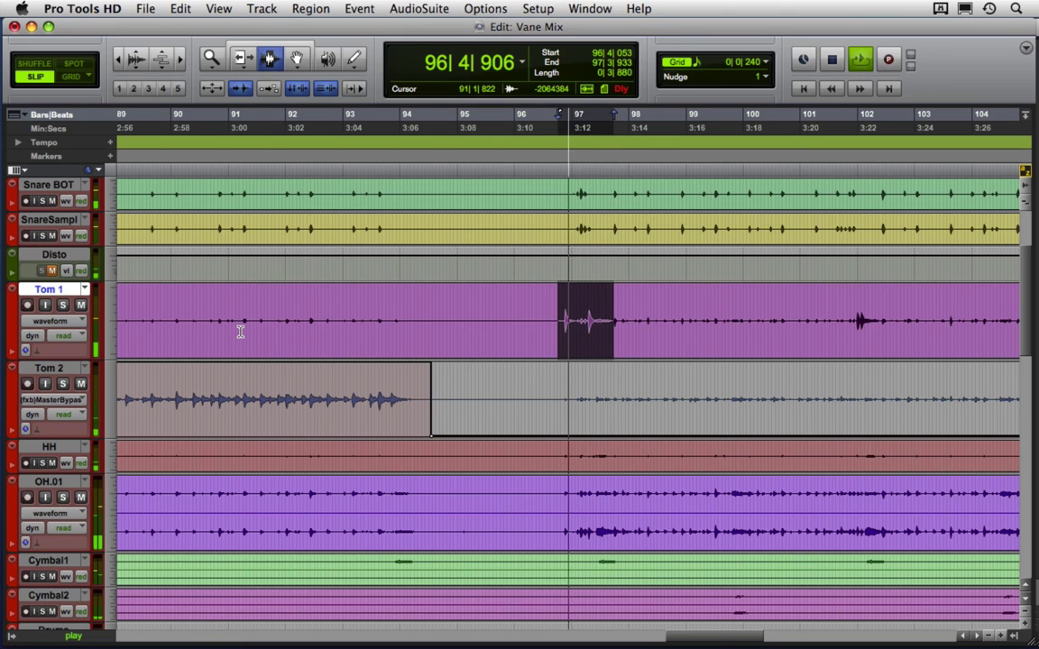
Step: Stop playback and save the session with the whole song in view in the Edit window
{"action": "key", "text": "space"}
{"action": "key", "text": "super+bracketleft"}
{"action": "key", "text": "super+bracketleft"}
{"action": "key", "text": "super+bracketleft"}
{"action": "key", "text": "super+bracketleft"}
{"action": "key", "text": "super+s"}
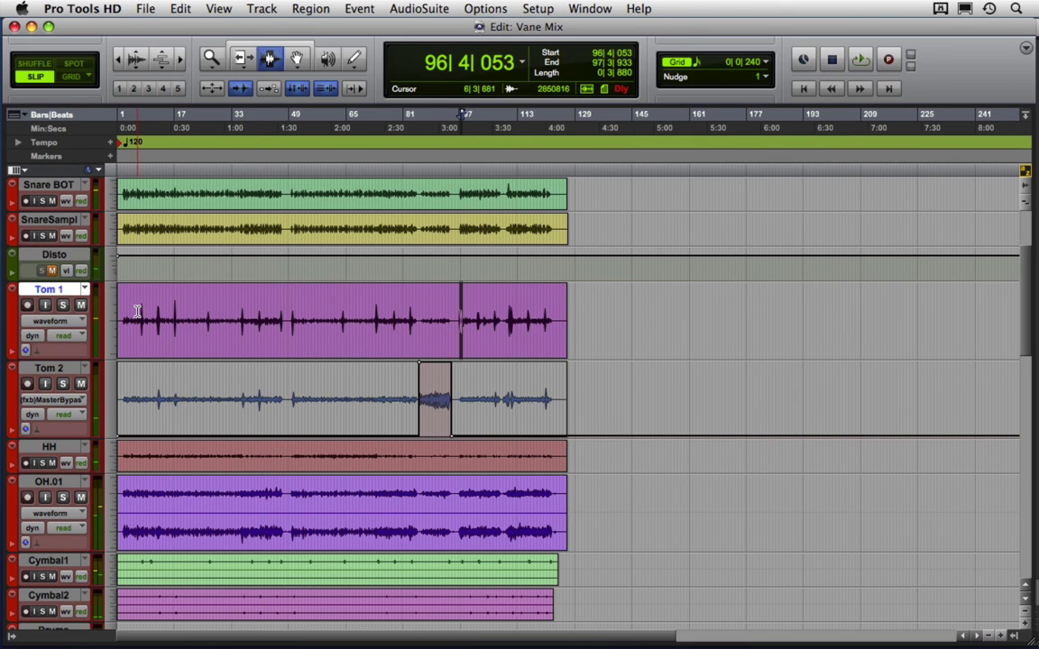
Step: Play the full mix from 5|4|073, switch to the Mix window, and save the session
{"action": "left_click", "coordinate": [132, 320]}
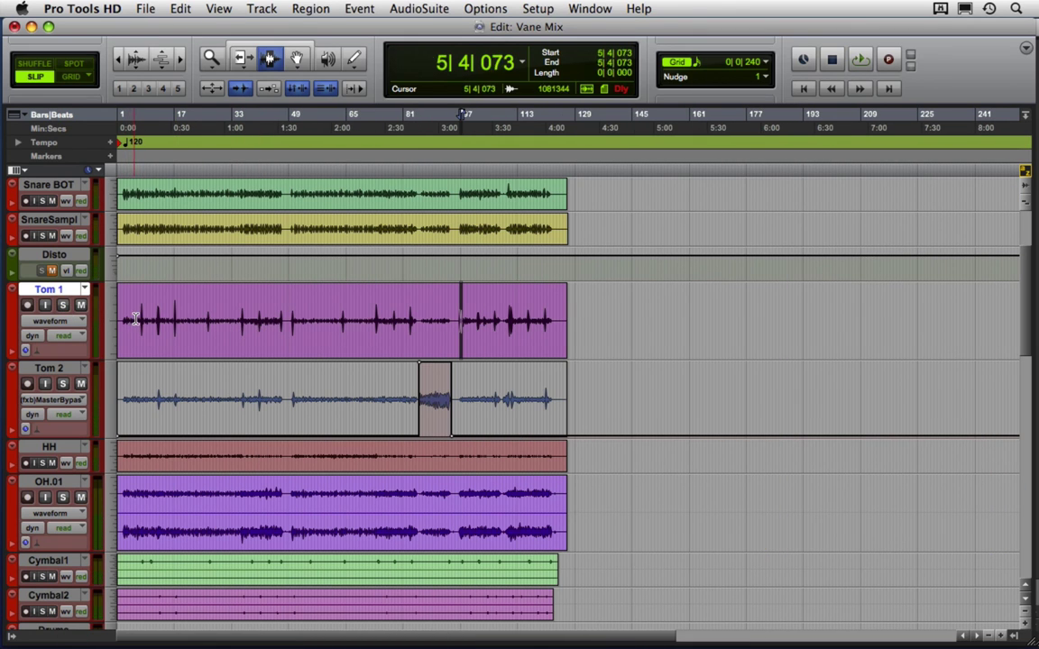
{"action": "key", "text": "space"}
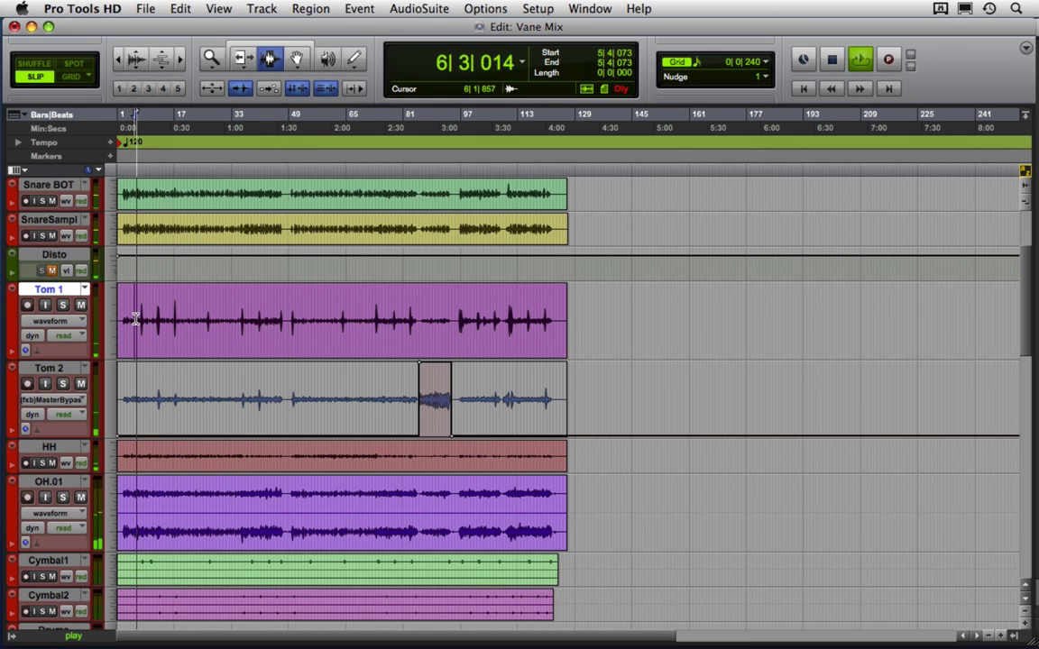
{"action": "key", "text": "super+equal"}
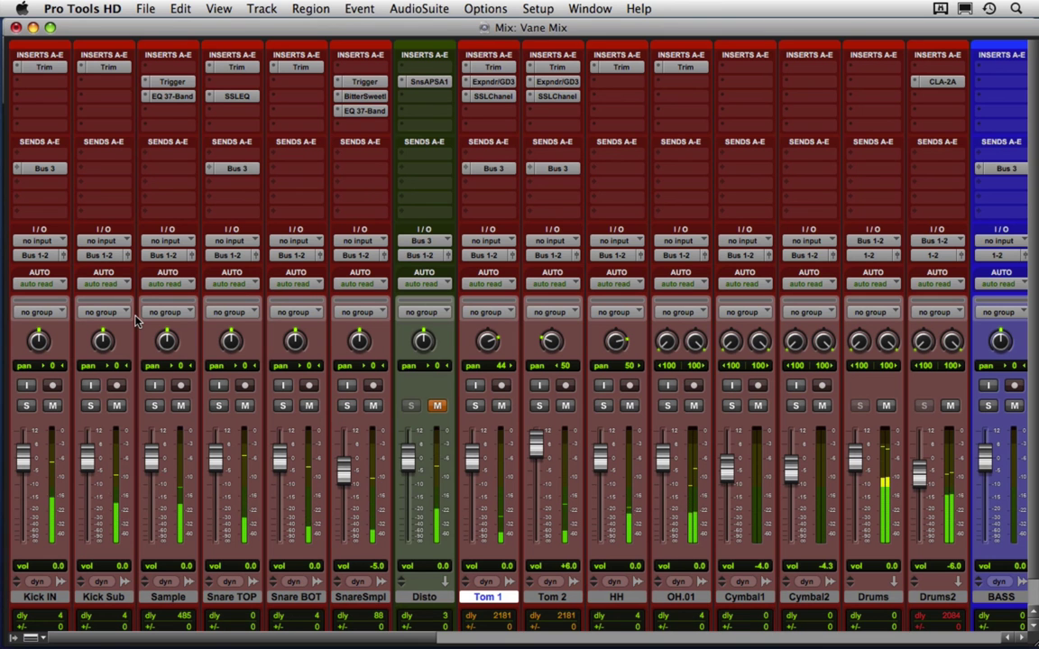
{"action": "key", "text": "super+s"}
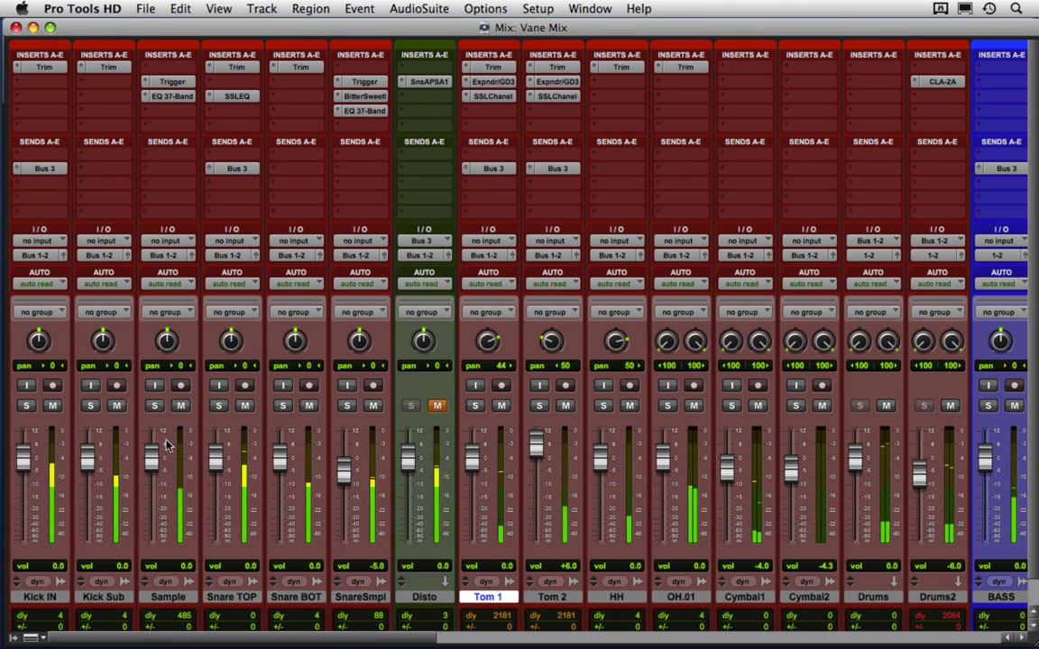
Step: Compare the mix with the kick Sample track muted and unmuted, lower its fader to -2.9 dB, and save
{"action": "left_click", "coordinate": [179, 407]}
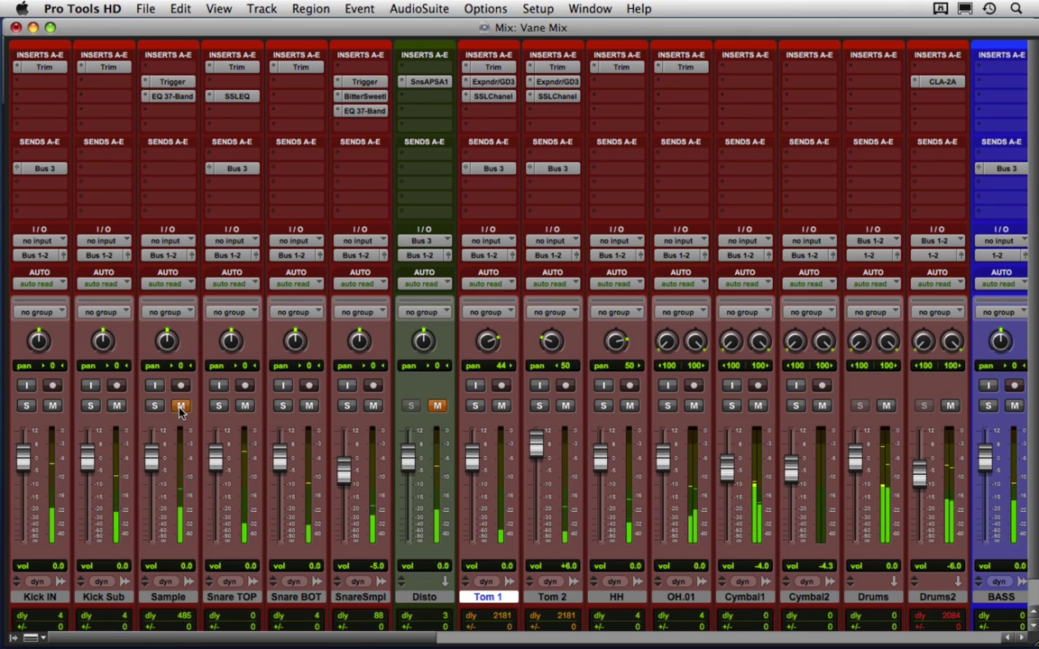
{"action": "left_click", "coordinate": [180, 408]}
{"action": "left_click_drag", "start_coordinate": [152, 461], "coordinate": [156, 536]}
{"action": "key", "text": "super+s"}
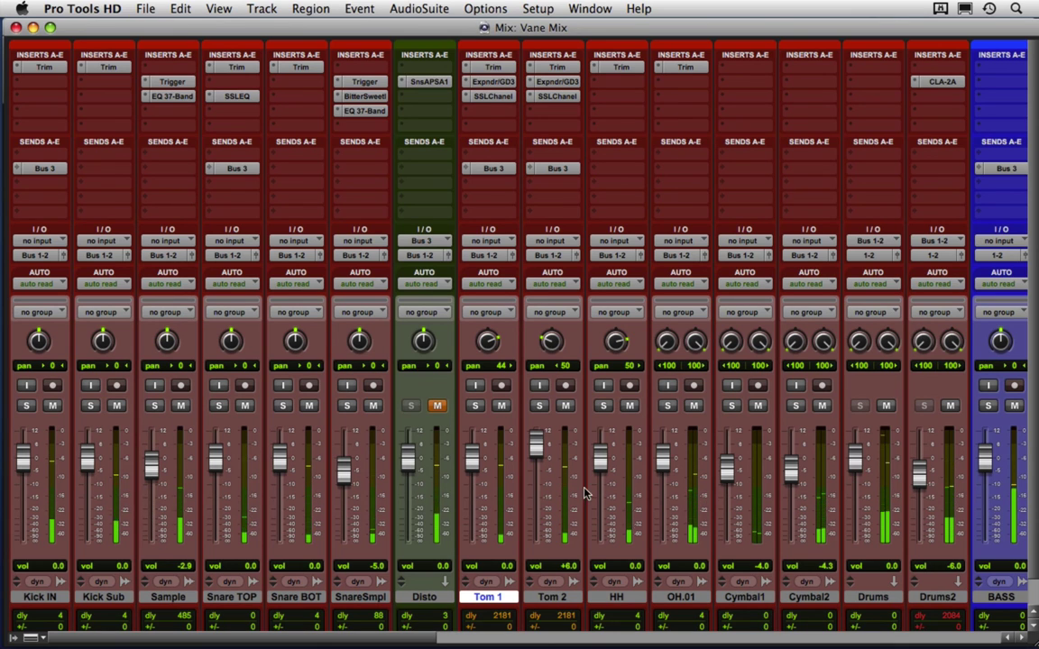
Step: Set the LF gain in Tom 2's SSLChannel to 6.0 dB and close the plug-in
{"action": "left_click", "coordinate": [557, 97]}
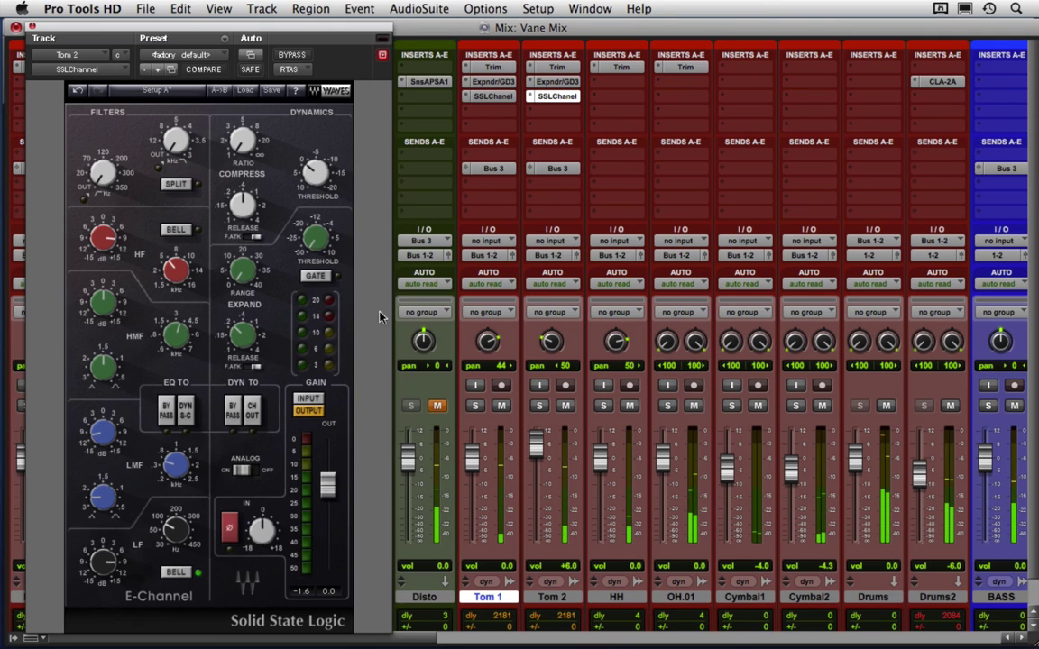
{"action": "double_click", "coordinate": [108, 570]}
{"action": "type", "text": "6"}
{"action": "key", "text": "Return"}
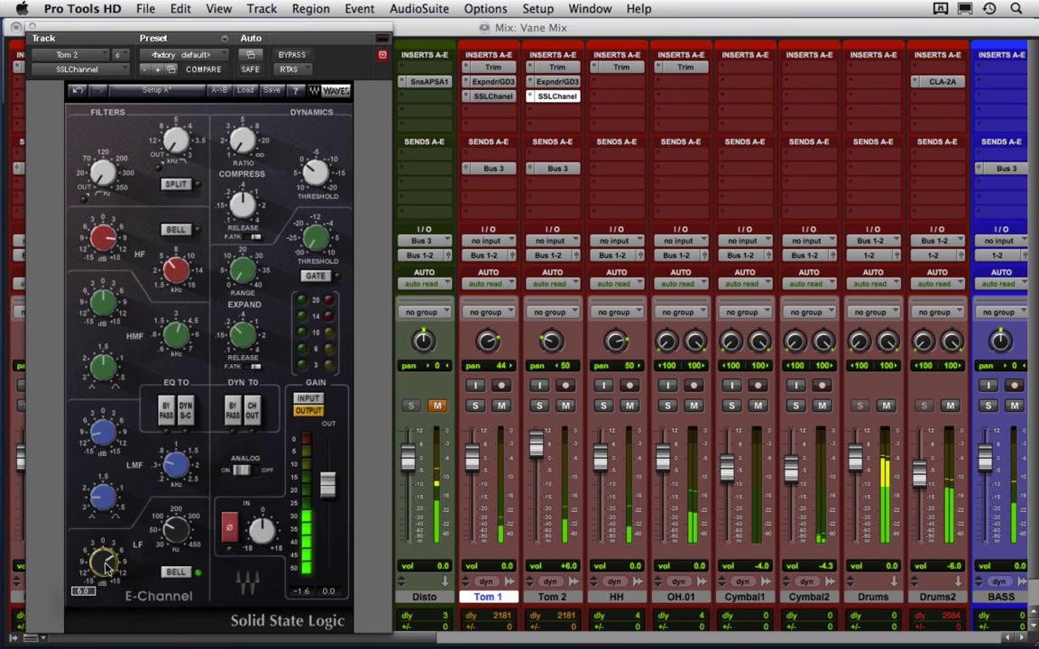
{"action": "left_click", "coordinate": [16, 26]}
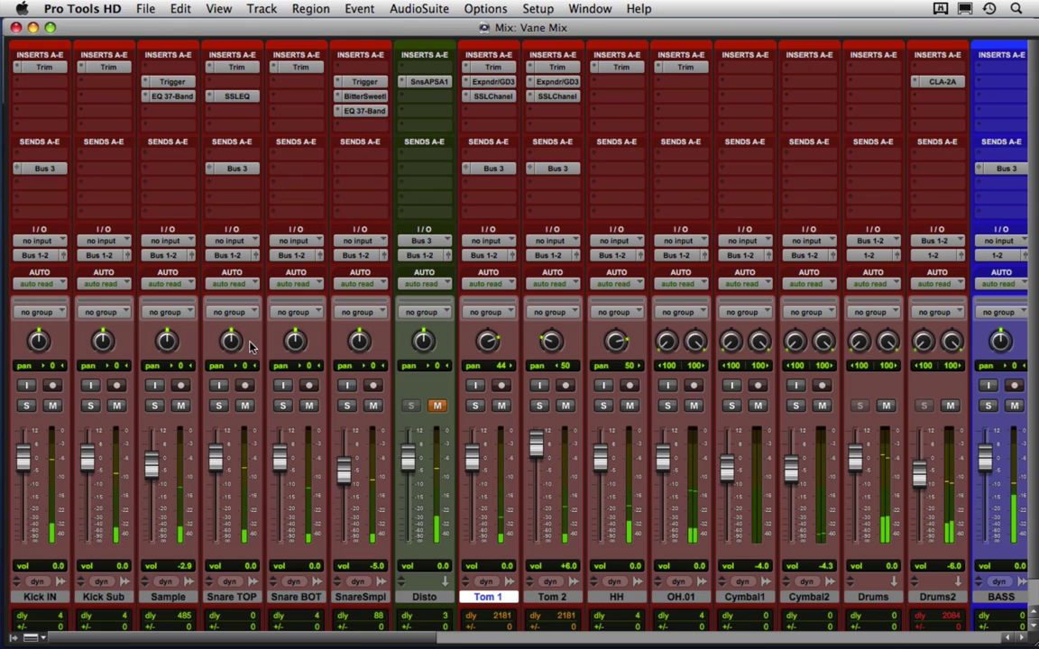
Step: Unmute the Disto aux and inspect its SansAmp PSA-1 settings
{"action": "left_click", "coordinate": [437, 406]}
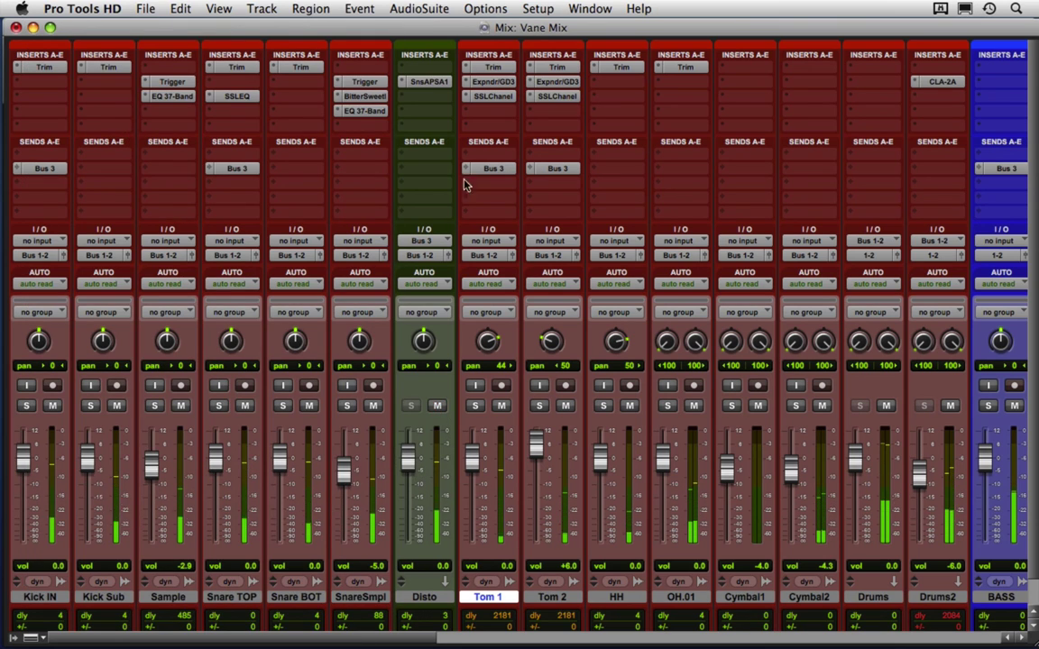
{"action": "left_click", "coordinate": [438, 82]}
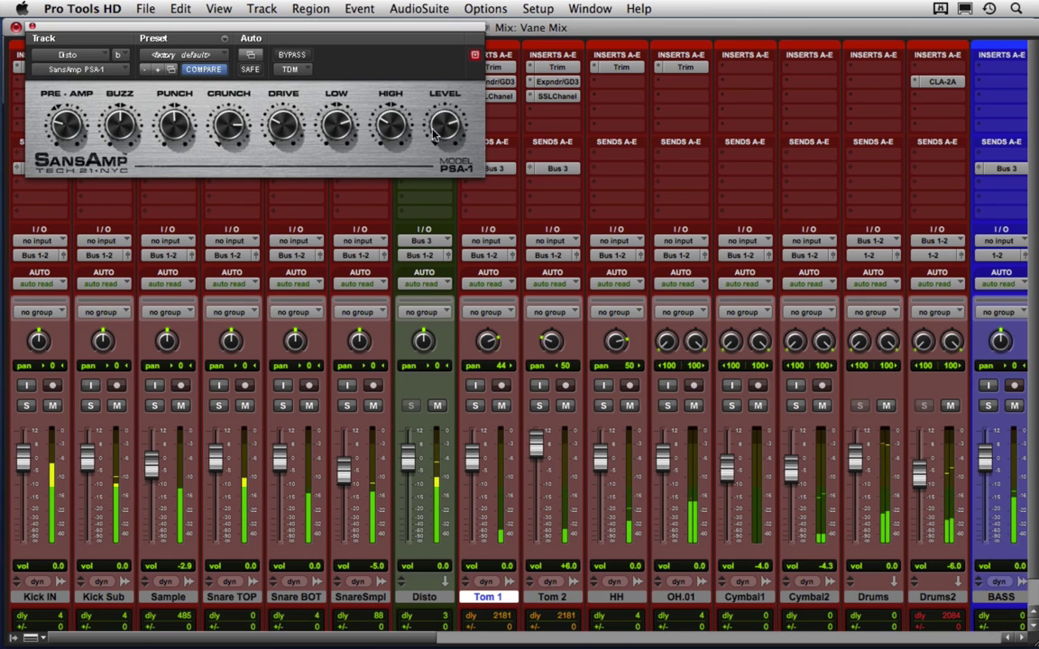
{"action": "left_click", "coordinate": [18, 27]}
Step: Return to the Edit window, save the session, and switch Tom 2's track view from the bypass automation to waveform
{"action": "key", "text": "super+equal"}
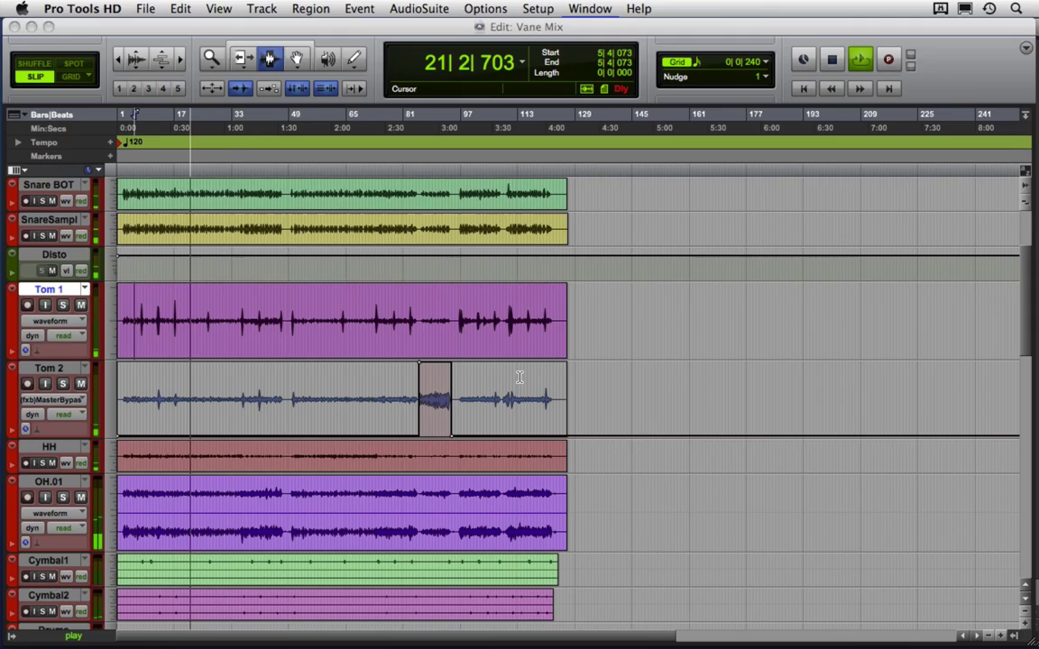
{"action": "key", "text": "super+bracketright"}
{"action": "key", "text": "super+s"}
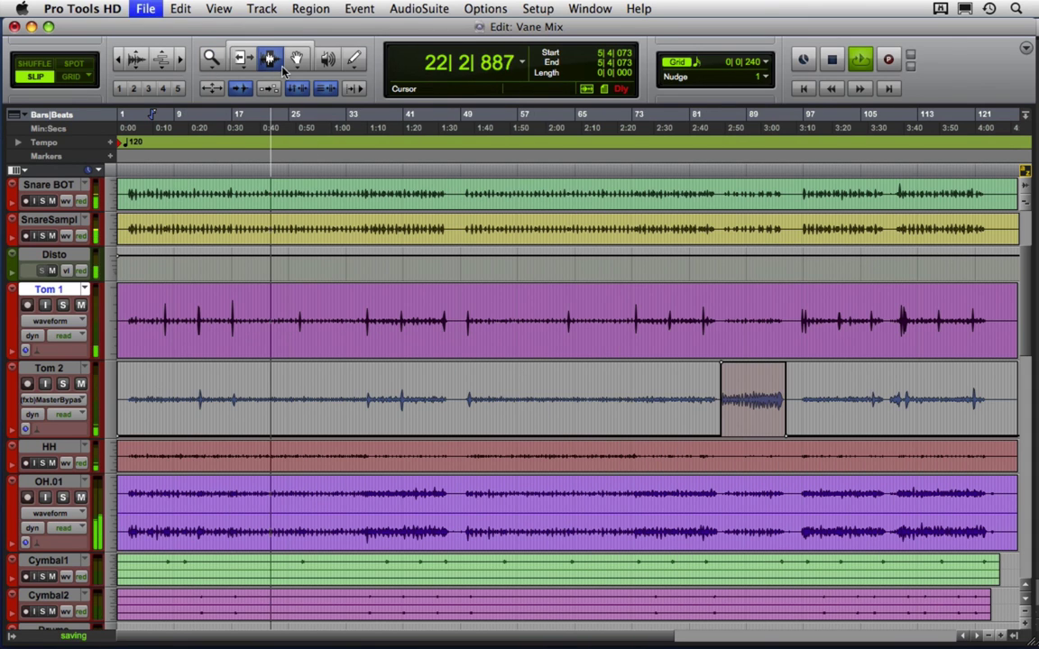
{"action": "left_click", "coordinate": [51, 401]}
{"action": "left_click", "coordinate": [85, 324]}
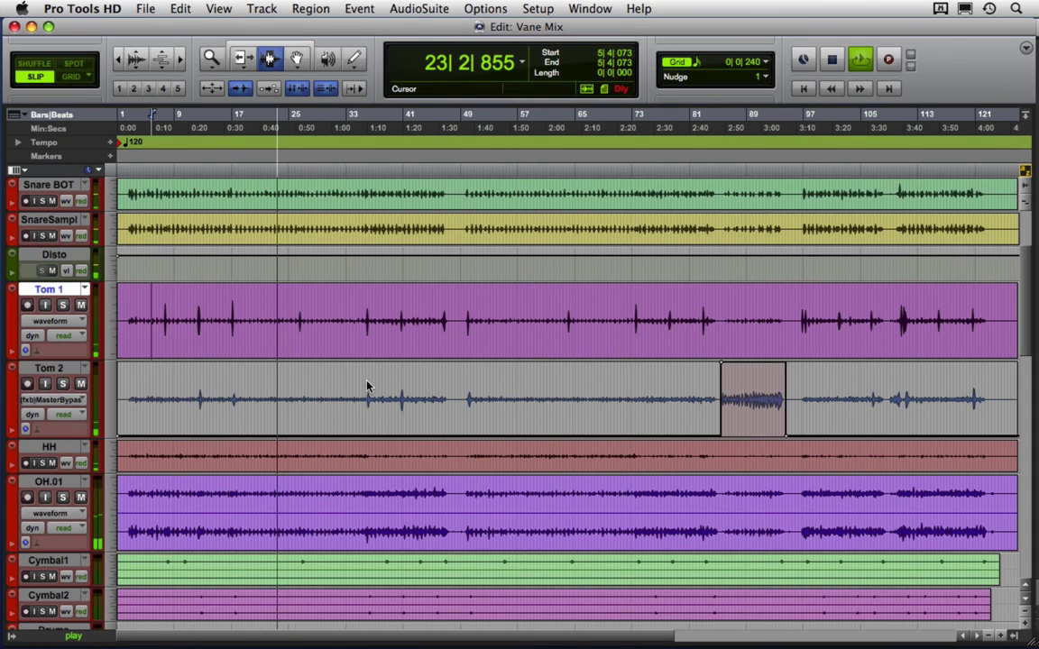
{"action": "left_click", "coordinate": [367, 388]}
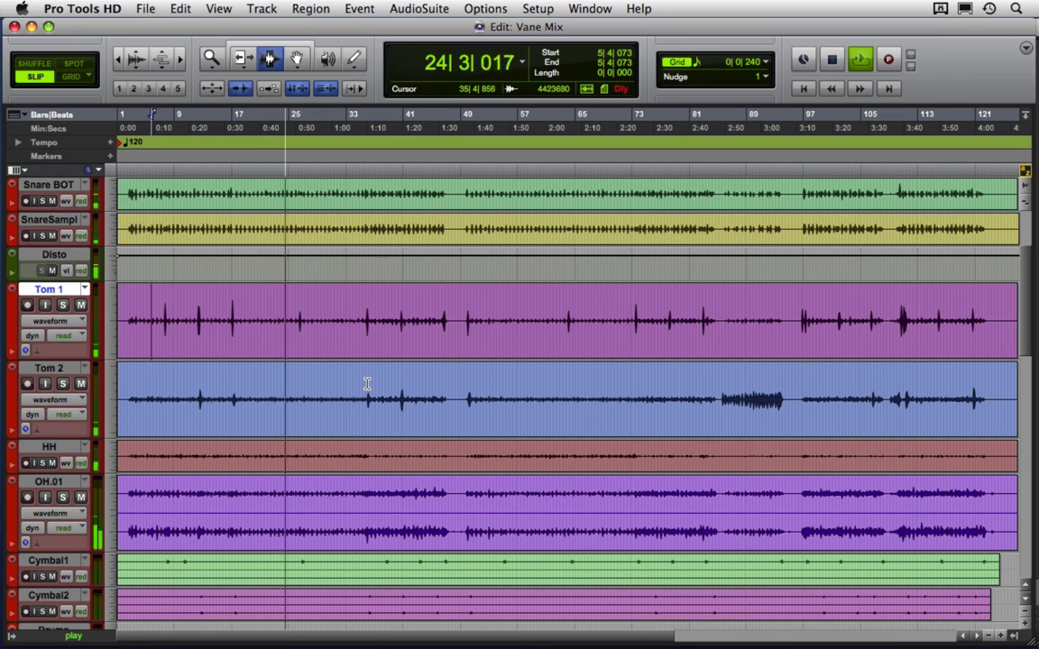
Step: Look through the drum, bass and guitar tracks in the Edit window during playback, and stop playback
{"action": "scroll", "coordinate": [336, 397], "scroll_direction": "down", "scroll_amount": 5}
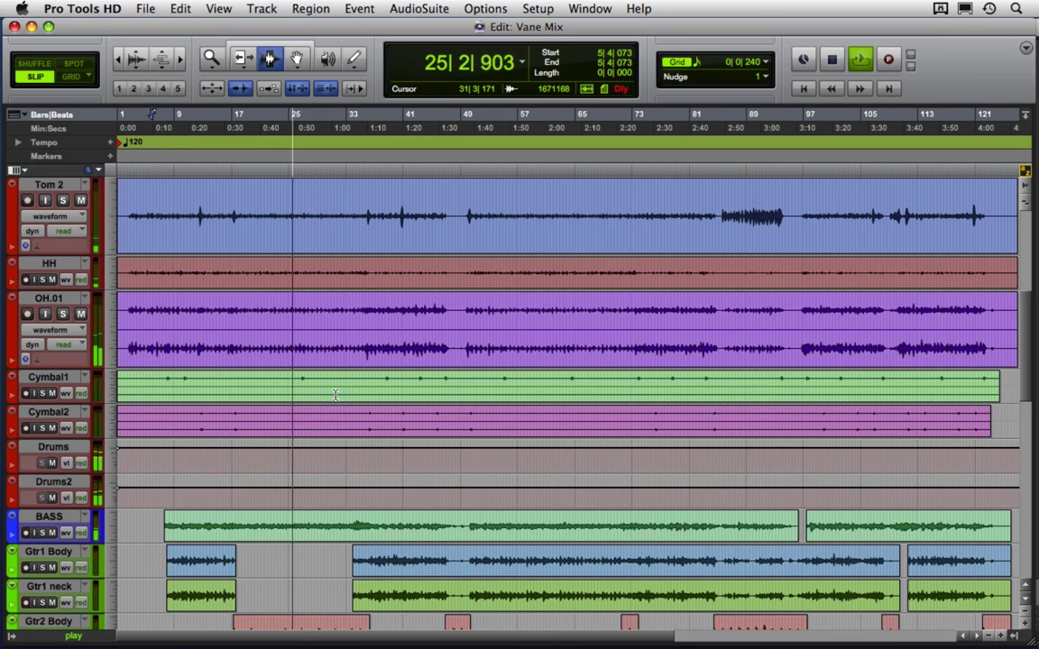
{"action": "scroll", "coordinate": [335, 395], "scroll_direction": "down", "scroll_amount": 2}
{"action": "scroll", "coordinate": [357, 431], "scroll_direction": "up", "scroll_amount": 10}
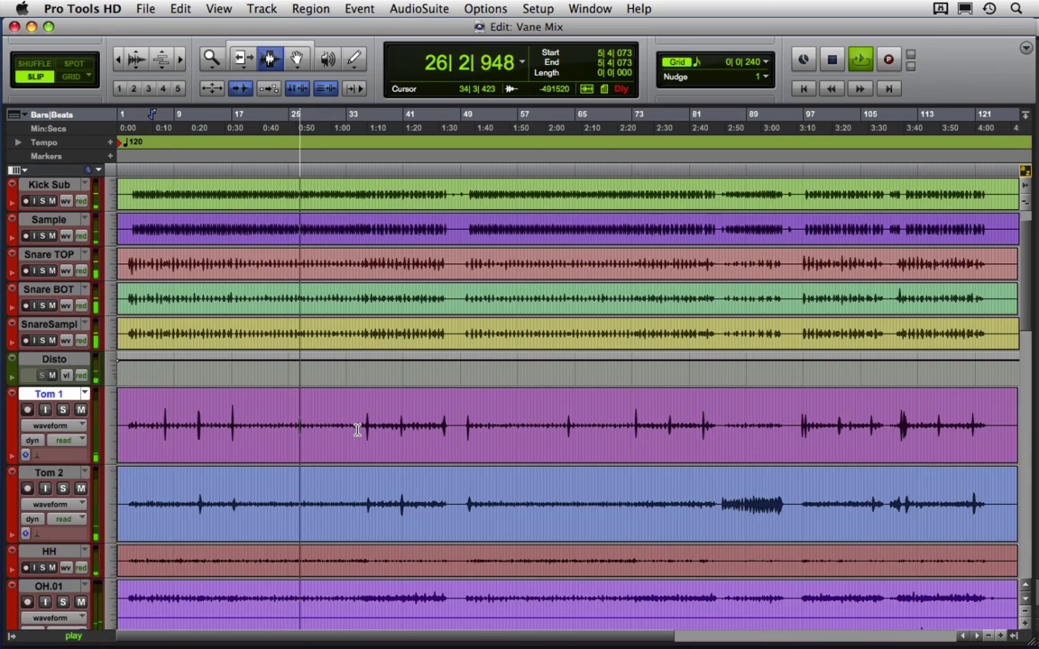
{"action": "scroll", "coordinate": [359, 431], "scroll_direction": "up", "scroll_amount": 1}
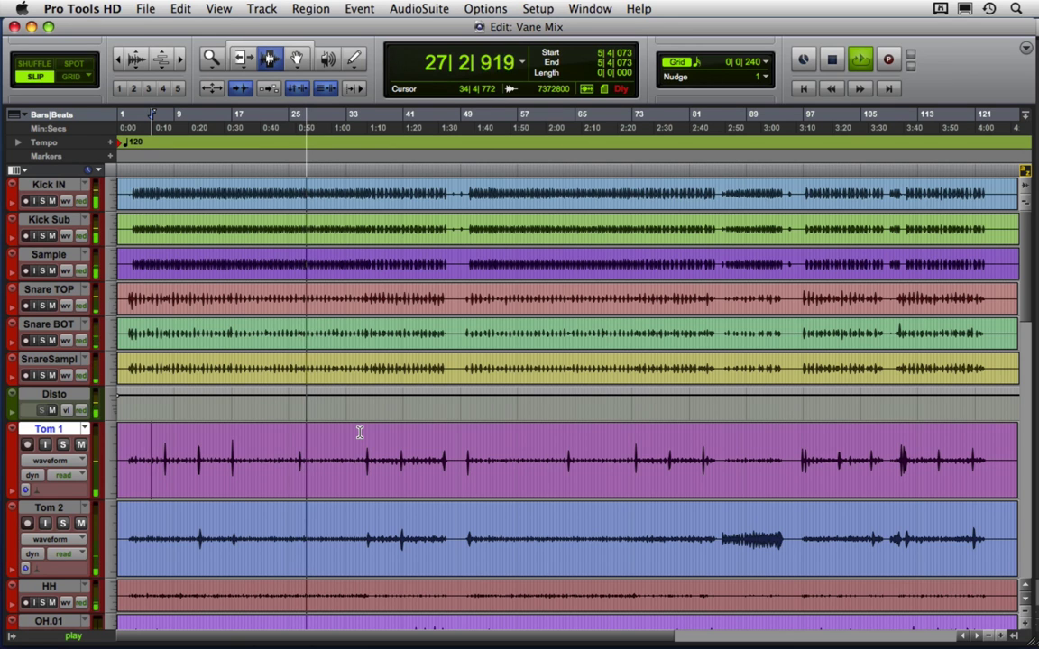
{"action": "scroll", "coordinate": [359, 433], "scroll_direction": "down", "scroll_amount": 8}
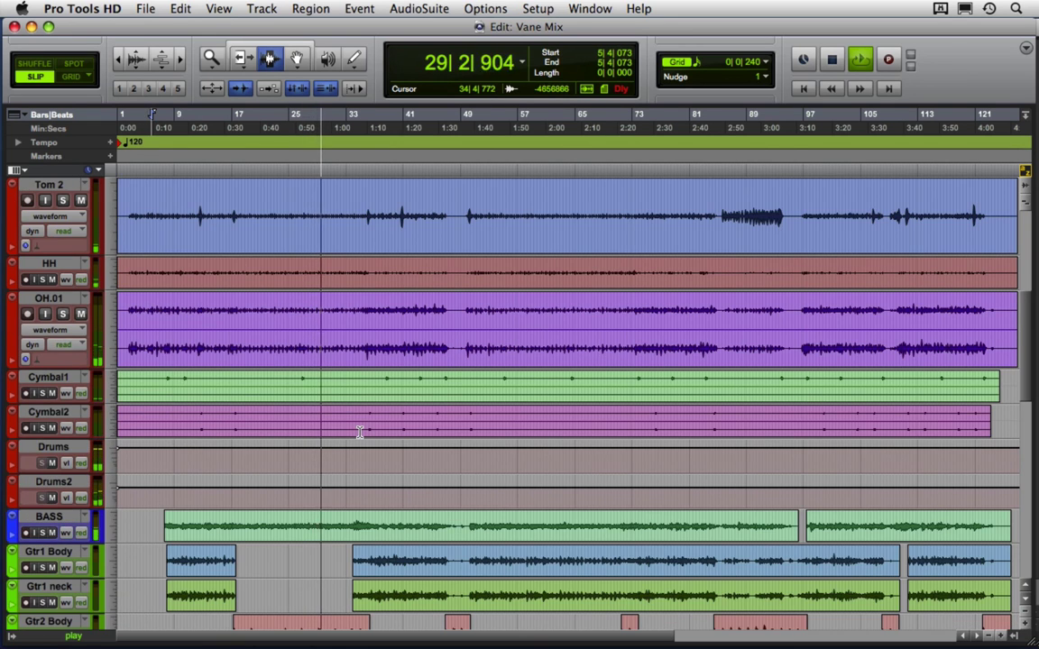
{"action": "scroll", "coordinate": [359, 433], "scroll_direction": "down", "scroll_amount": 1}
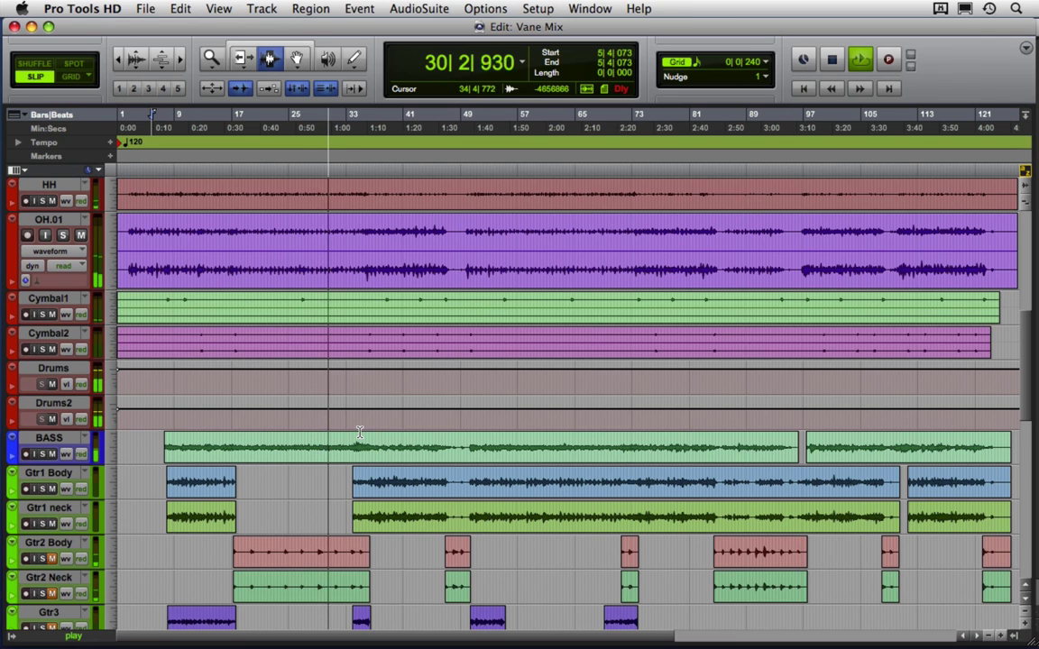
{"action": "scroll", "coordinate": [359, 433], "scroll_direction": "up", "scroll_amount": 9}
{"action": "key", "text": "space"}
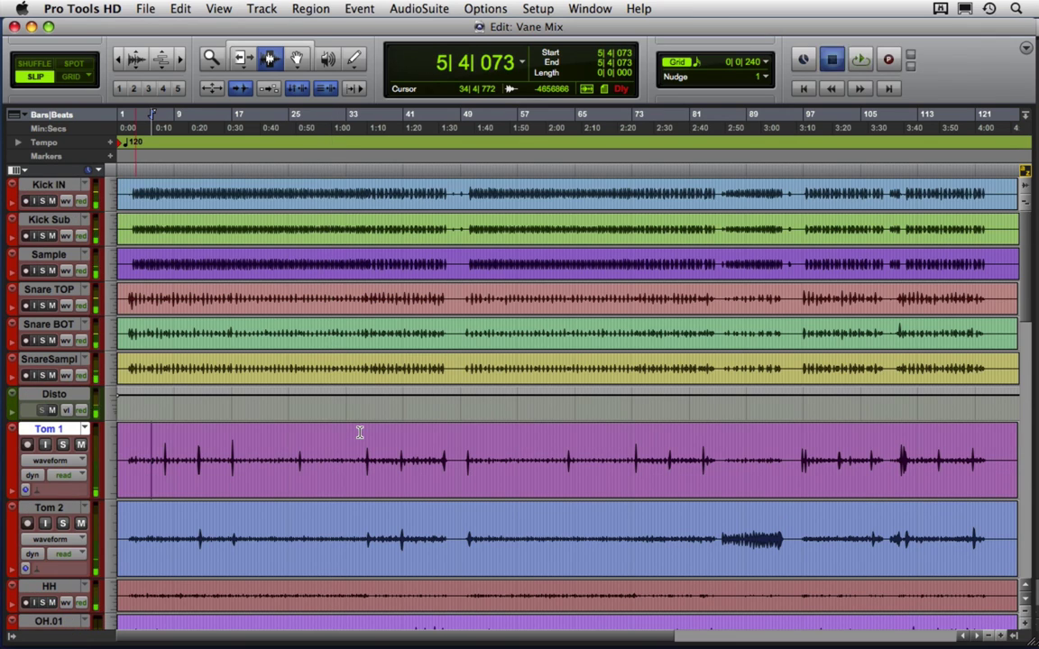
Step: Switch to the Mix window and look over the bass and guitar channels beyond the drum channels
{"action": "key", "text": "super+equal"}
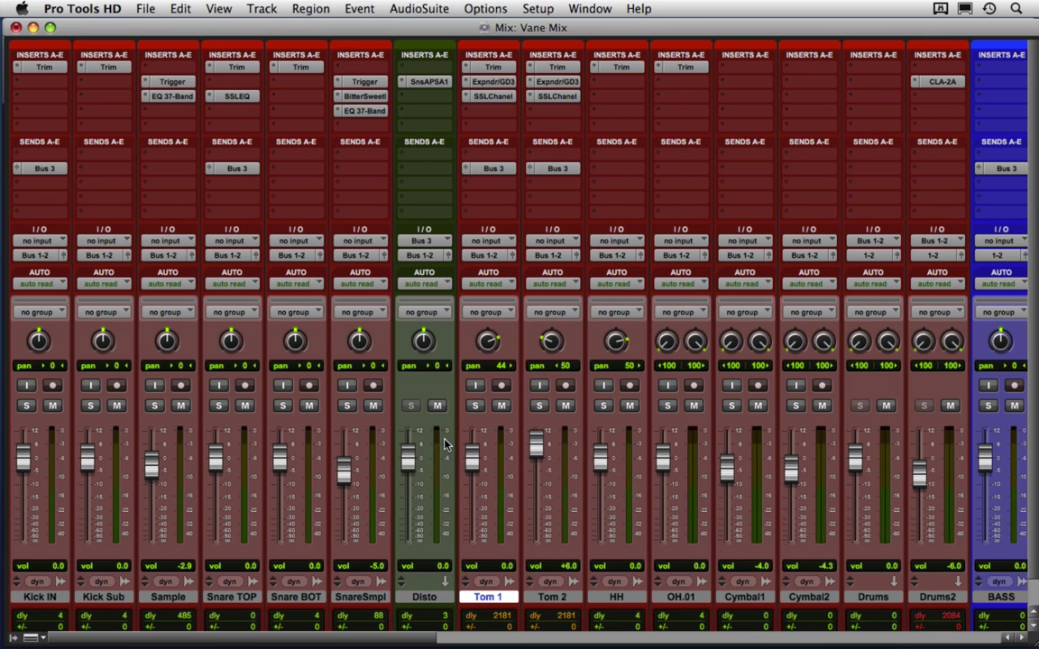
{"action": "scroll", "coordinate": [480, 433], "scroll_direction": "right", "scroll_amount": 9}
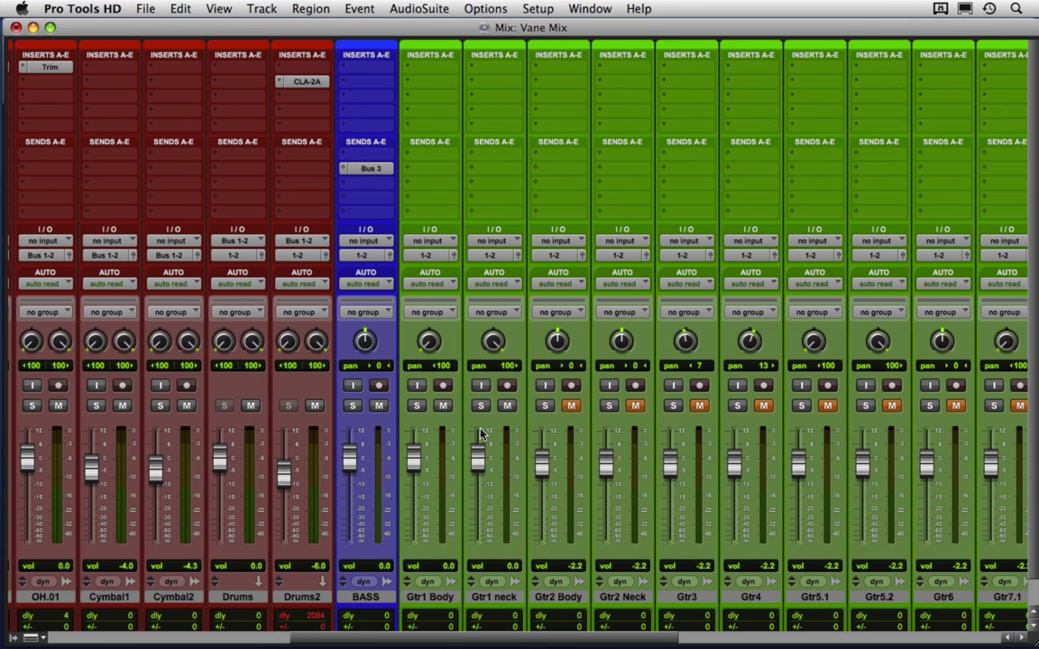
{"action": "scroll", "coordinate": [479, 434], "scroll_direction": "left", "scroll_amount": 9}
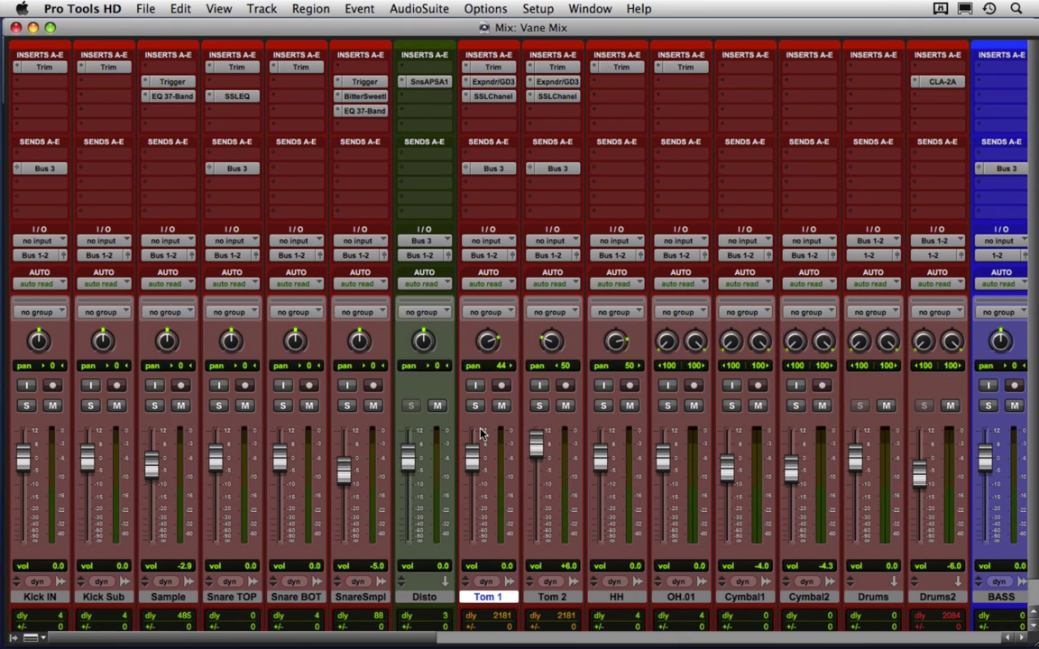